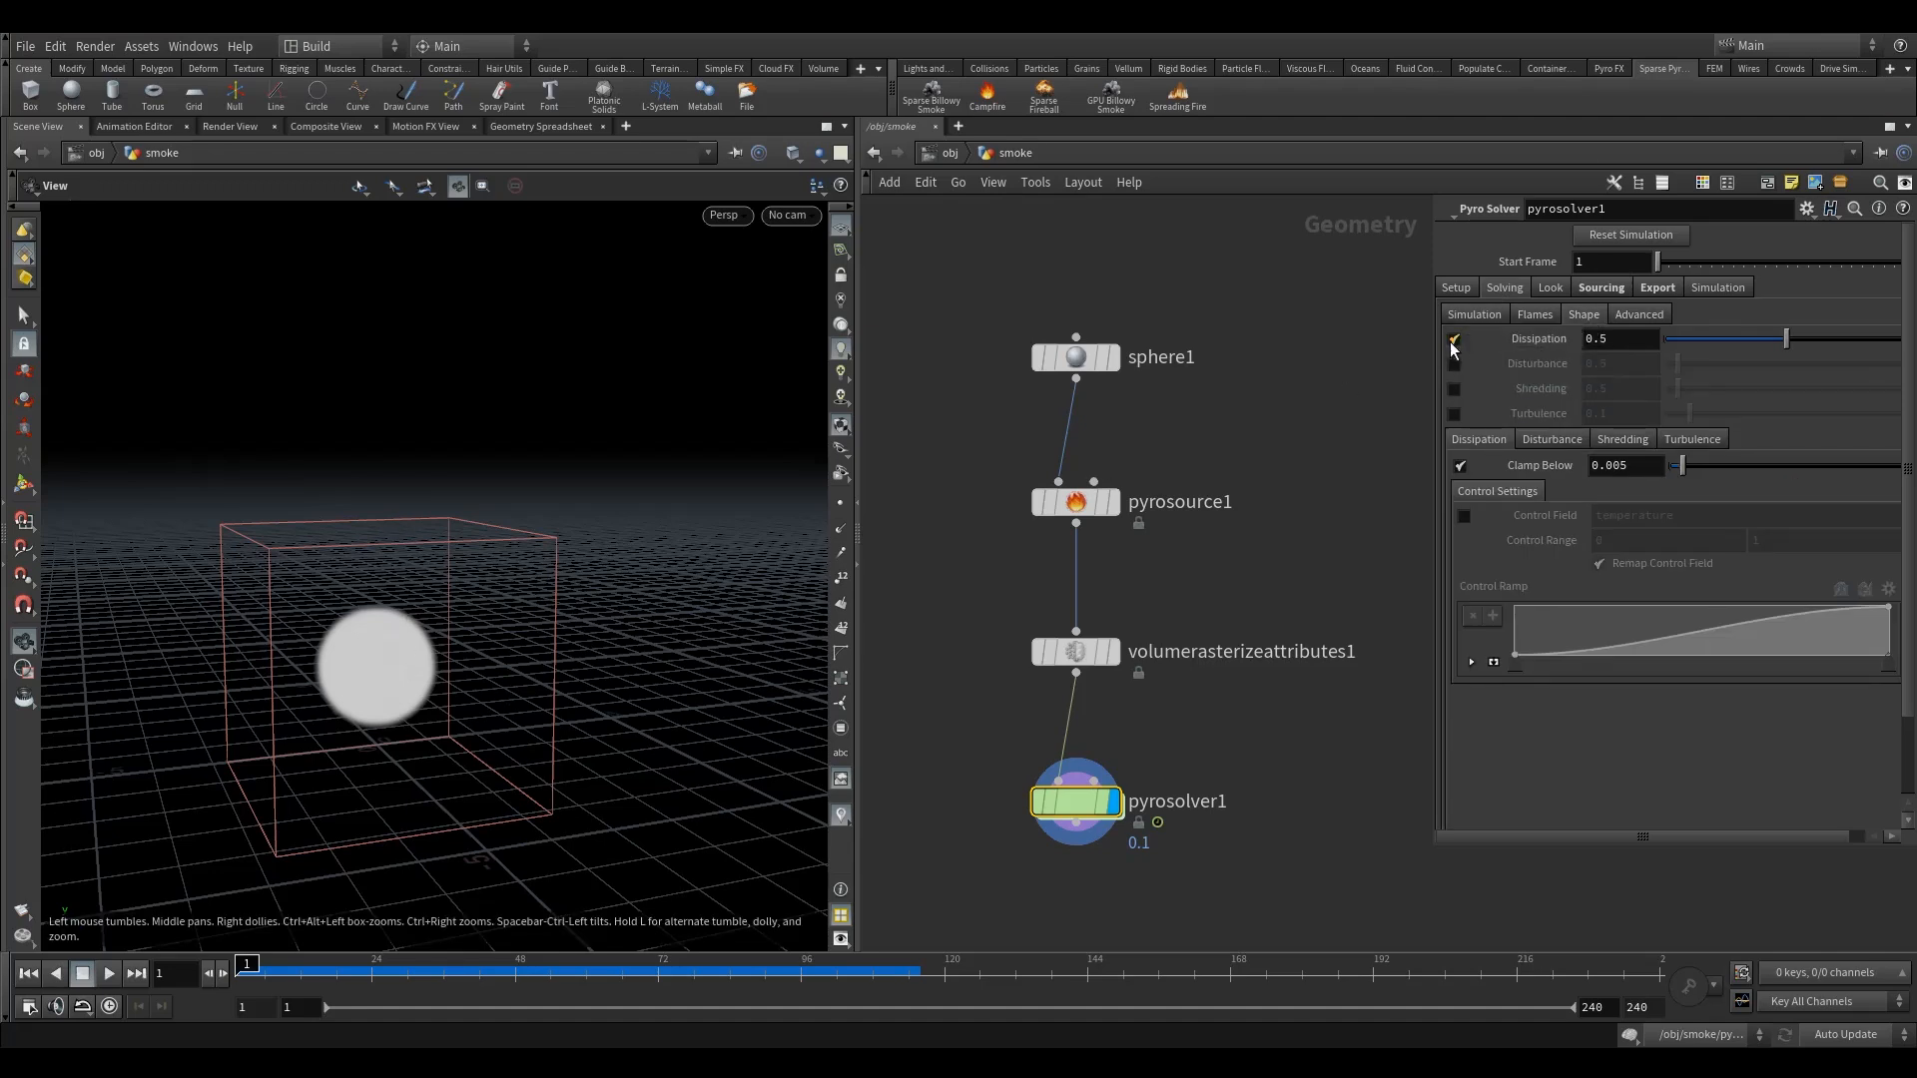
Step: Turn off Dissipation on the pyro solver, toggle real-time playback and simulate the smoke up to frame 68
left_click(1454, 341)
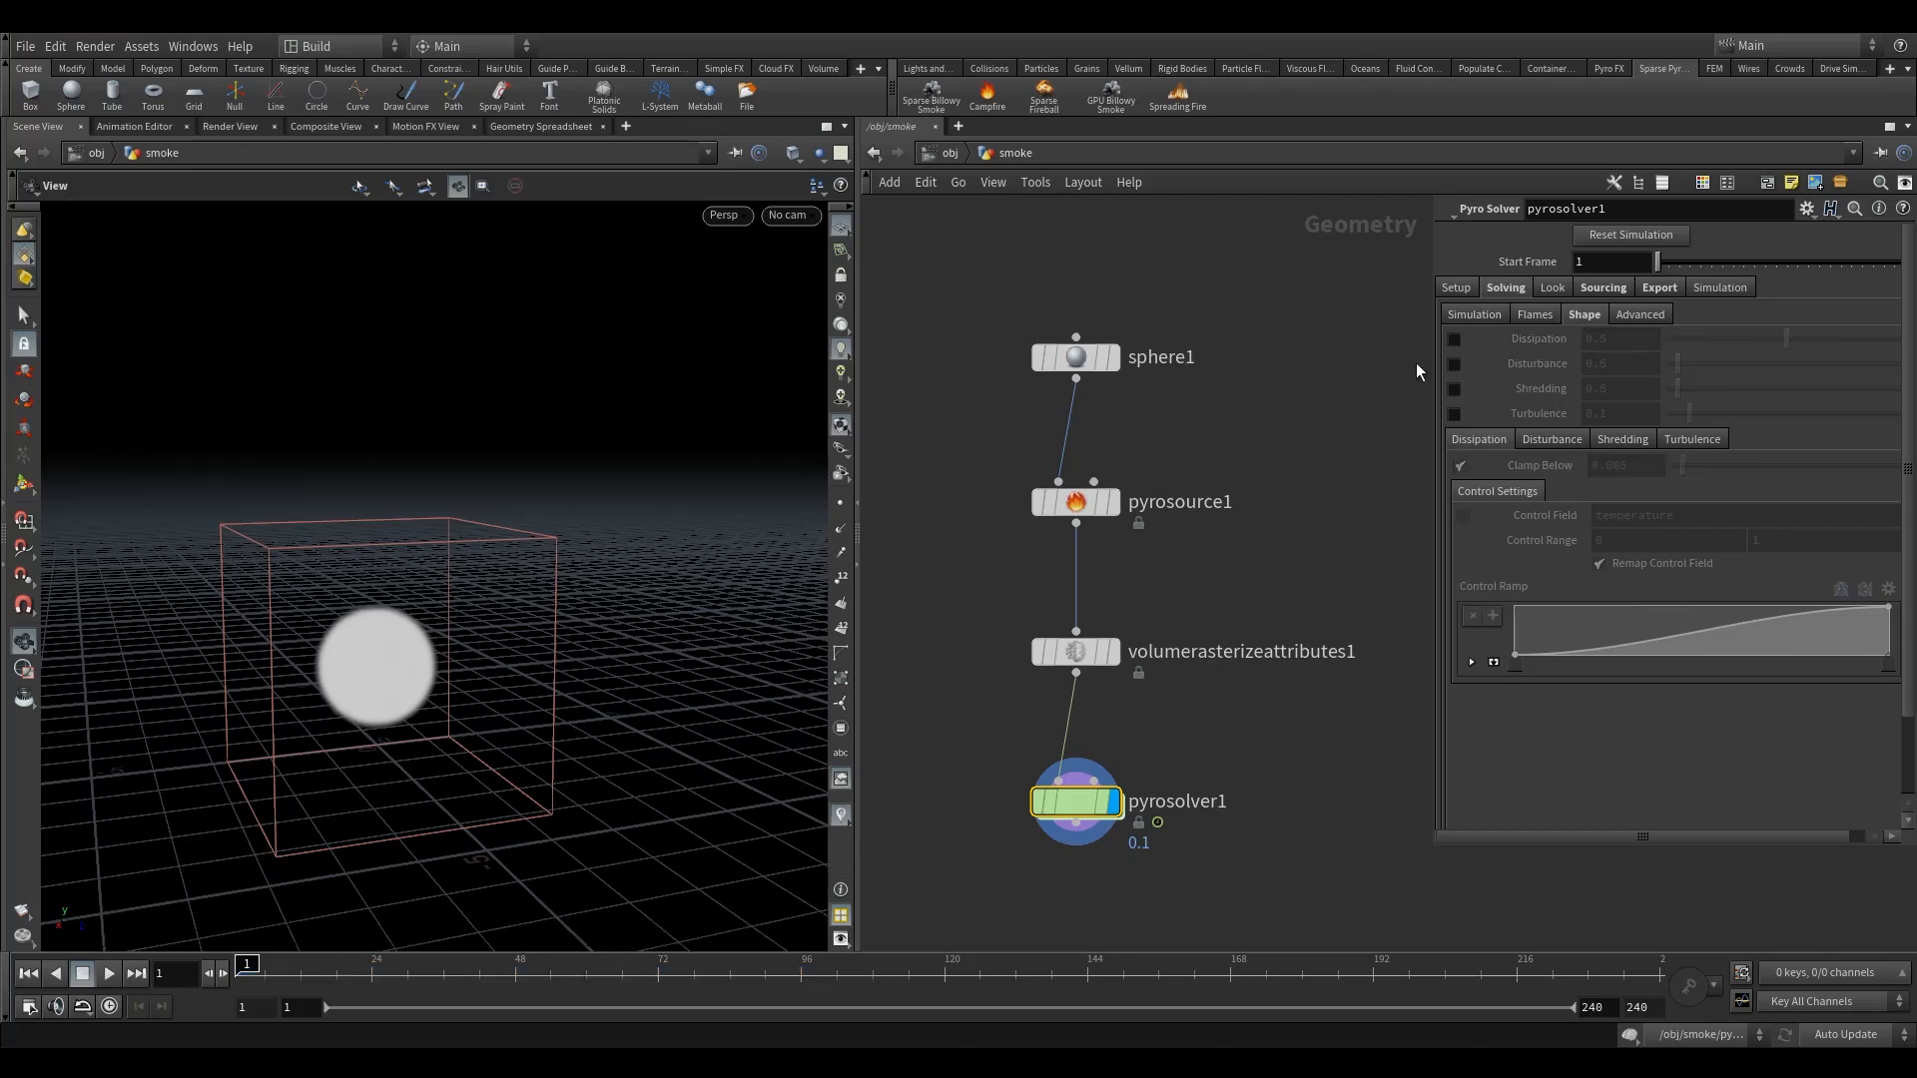
left_click(109, 1007)
left_click(110, 974)
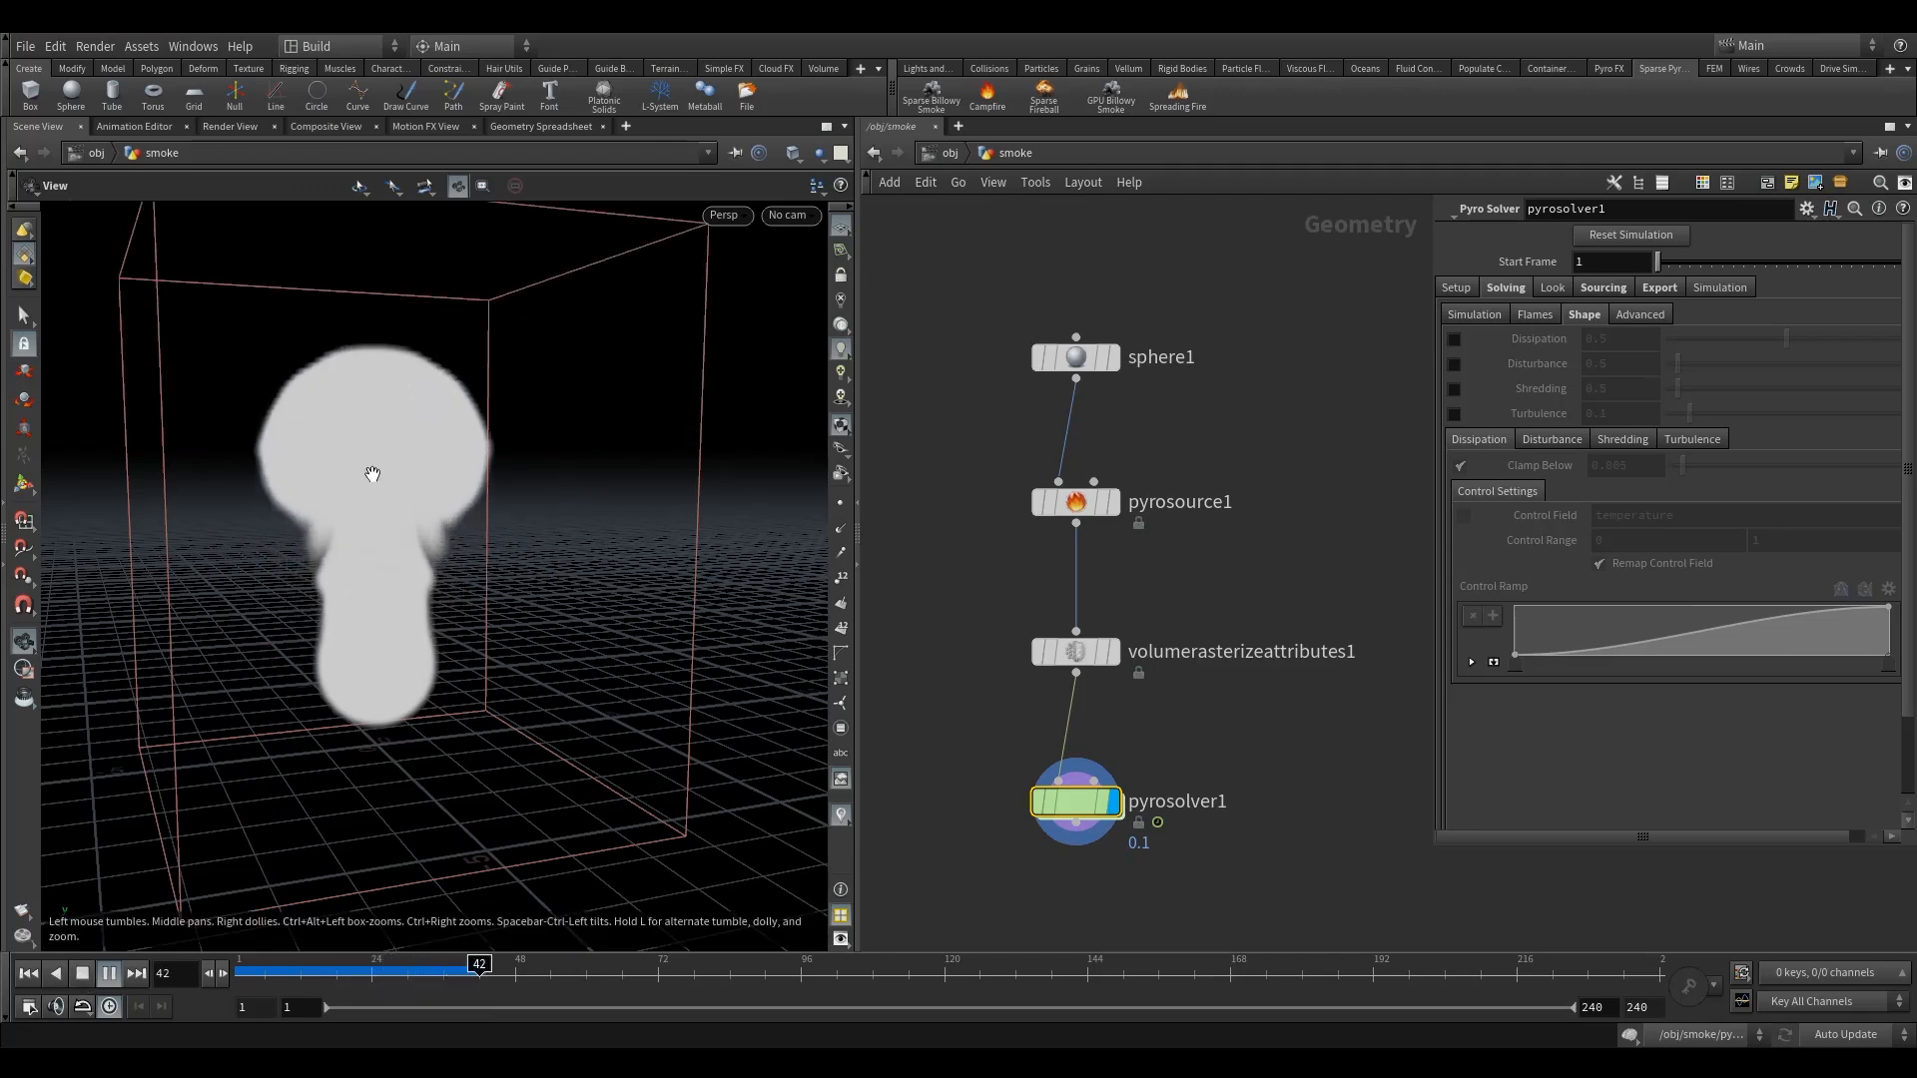
left_click(84, 976)
left_click_drag(411, 375, 528, 616)
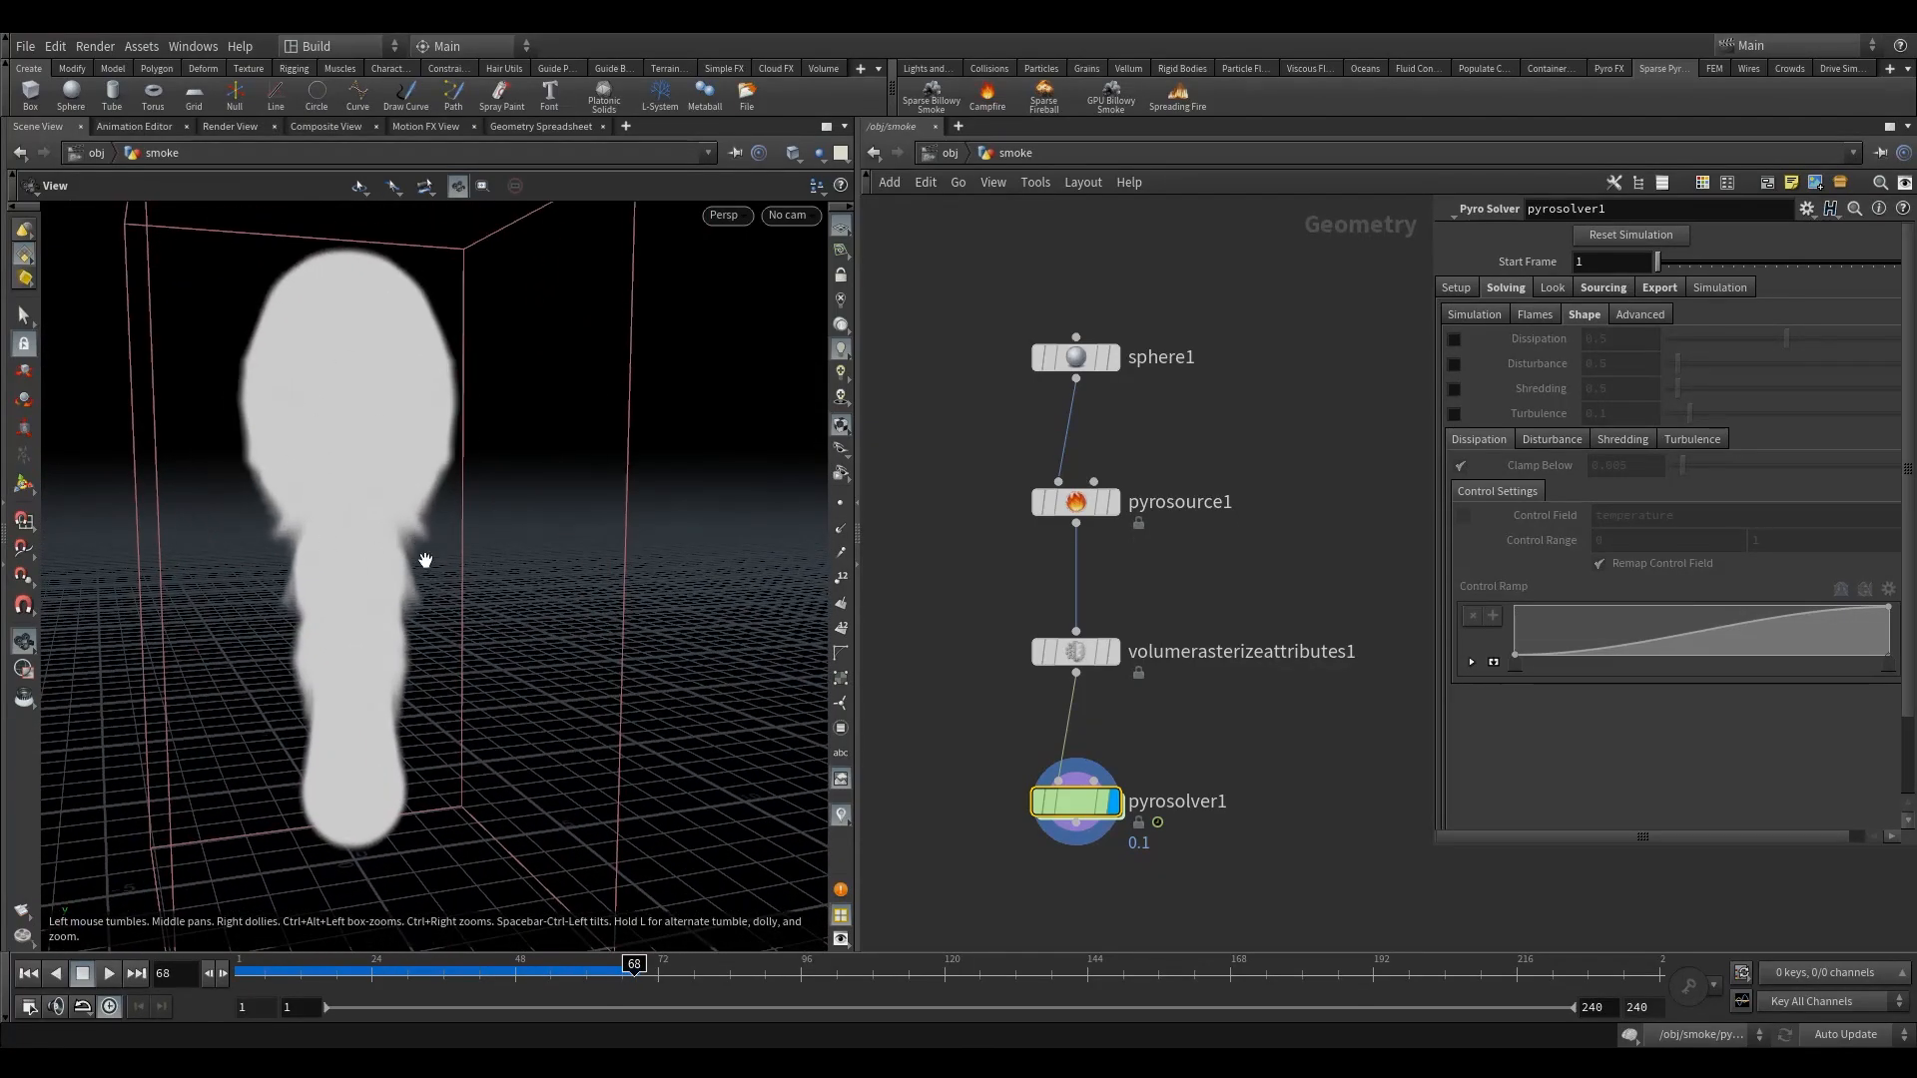
left_click_drag(395, 530, 376, 559)
Step: Disable the Limit Resolution option for 3D textures in the viewport's display options
key("d")
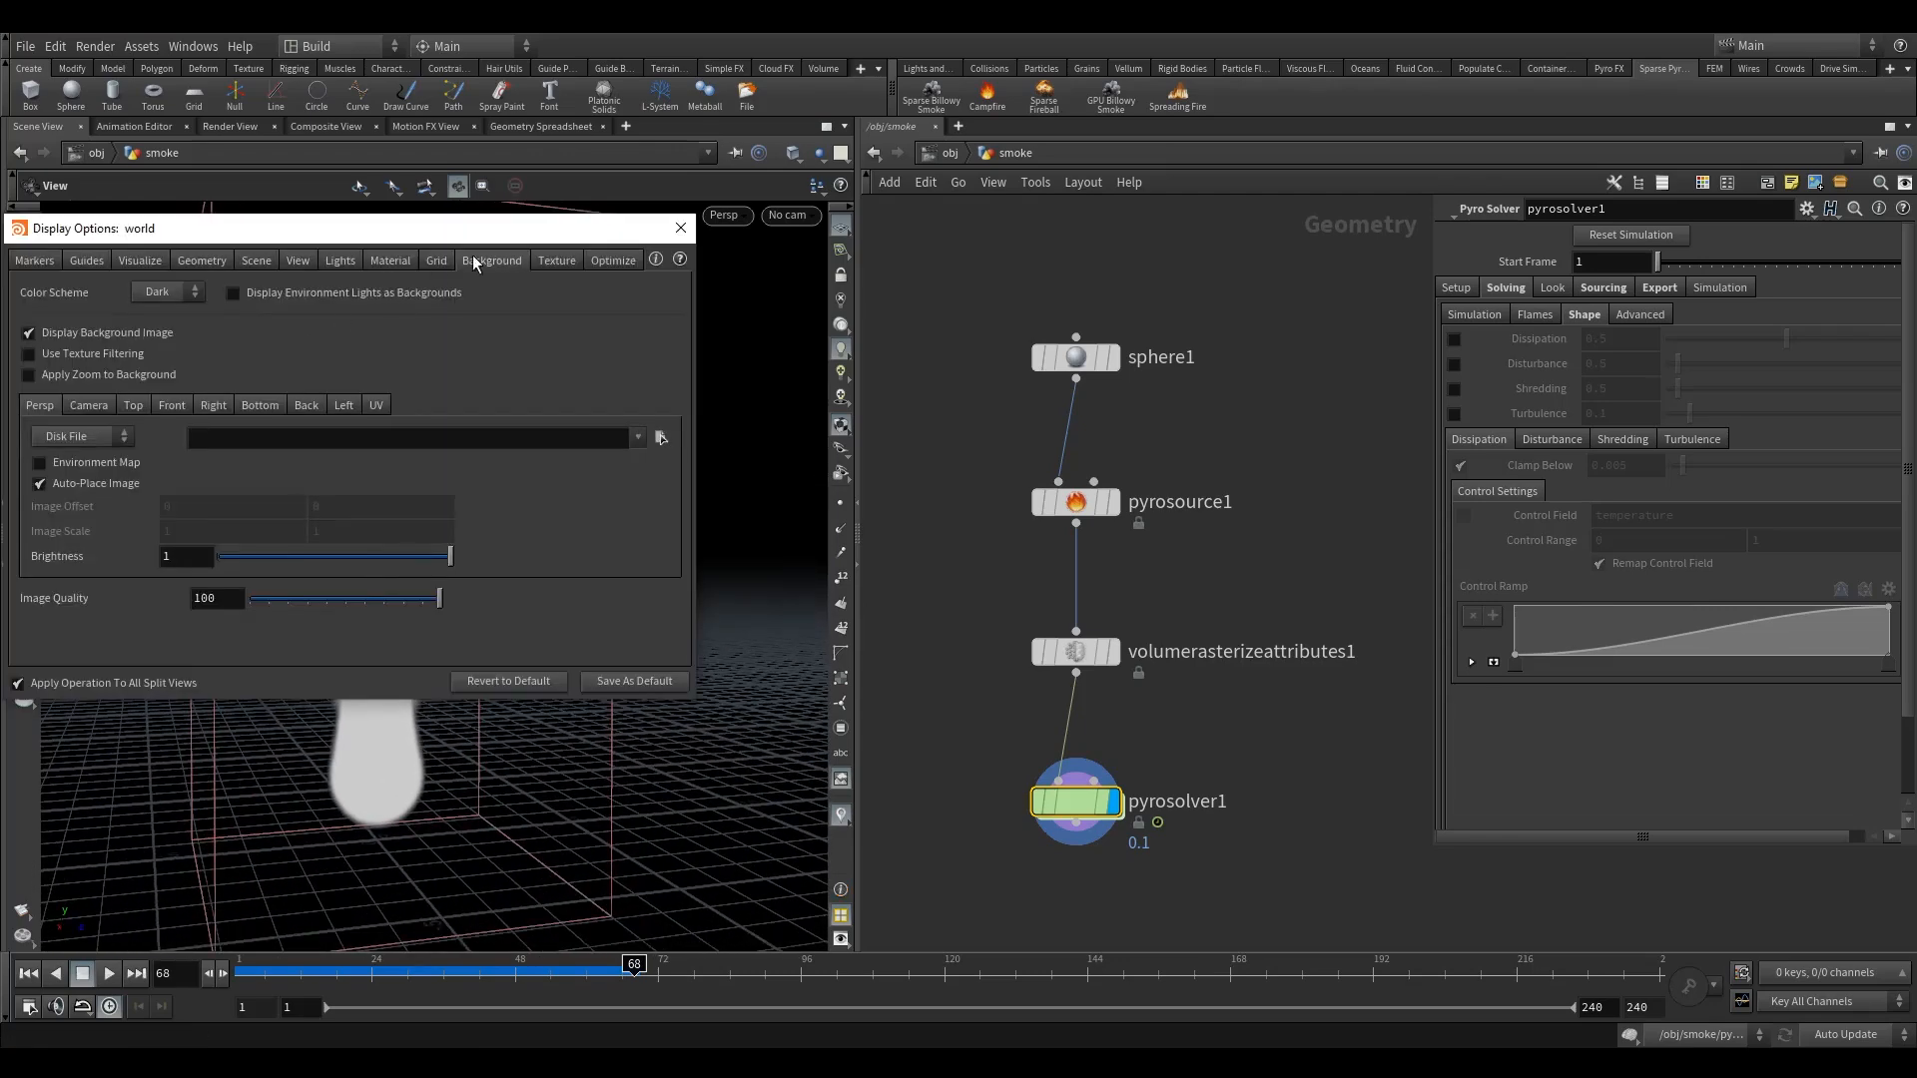
left_click(556, 262)
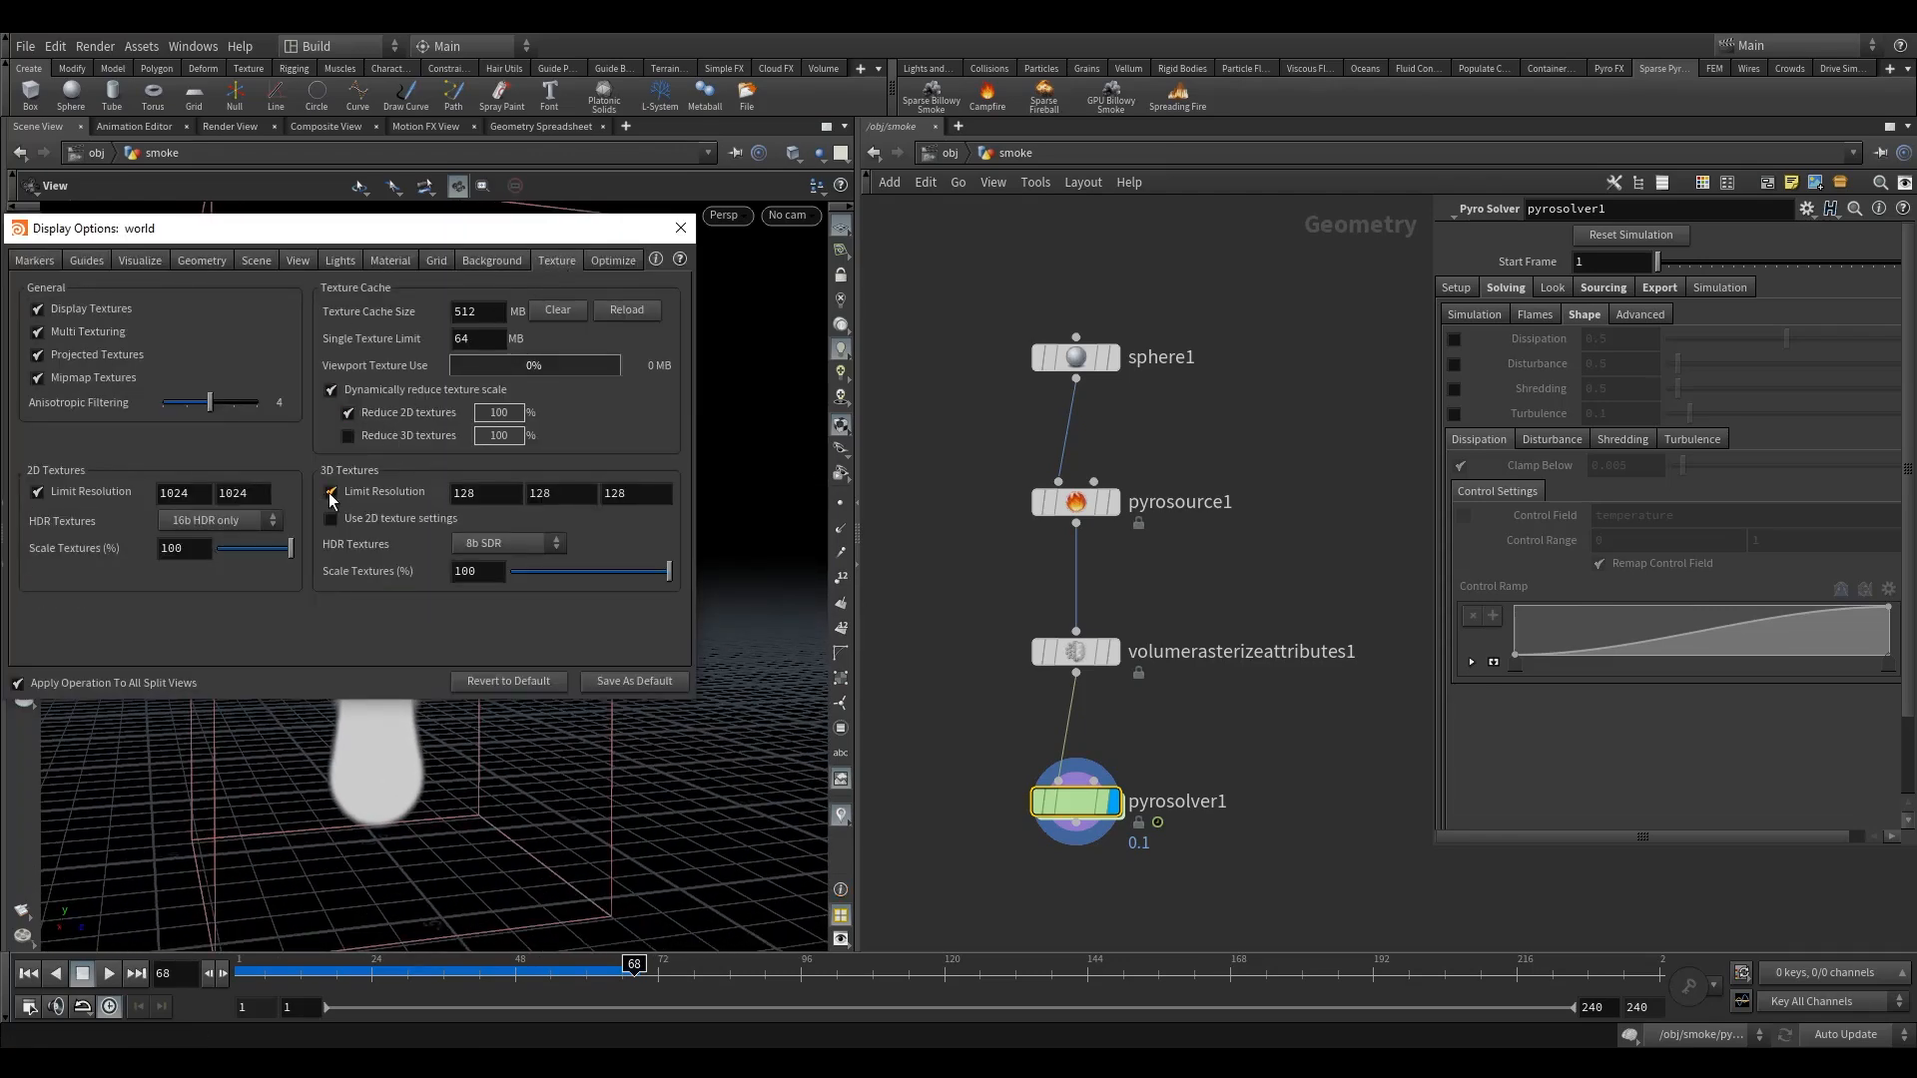
left_click_drag(384, 243, 804, 364)
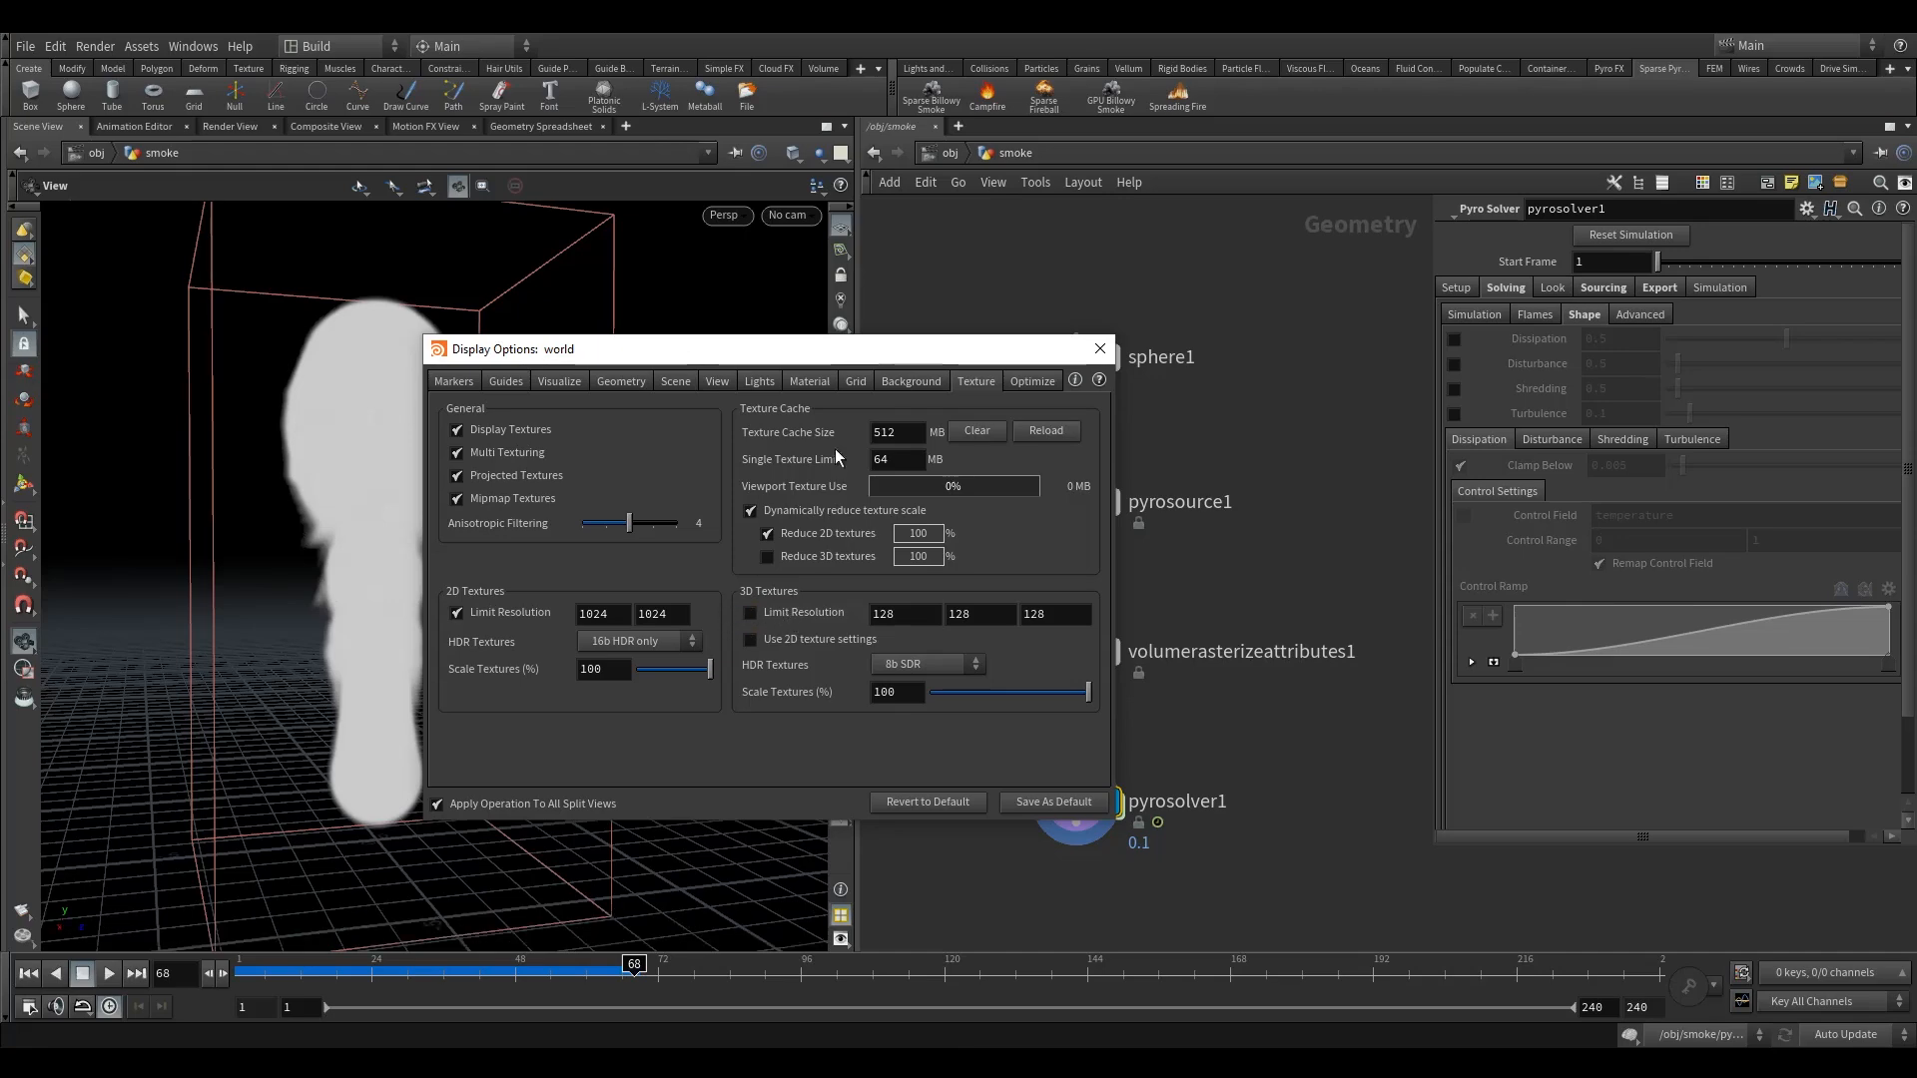
left_click(1100, 348)
Step: Add a distant light to the scene, looking toward the smoke column
right_click_drag(436, 470, 398, 535)
left_click_drag(399, 535, 507, 566)
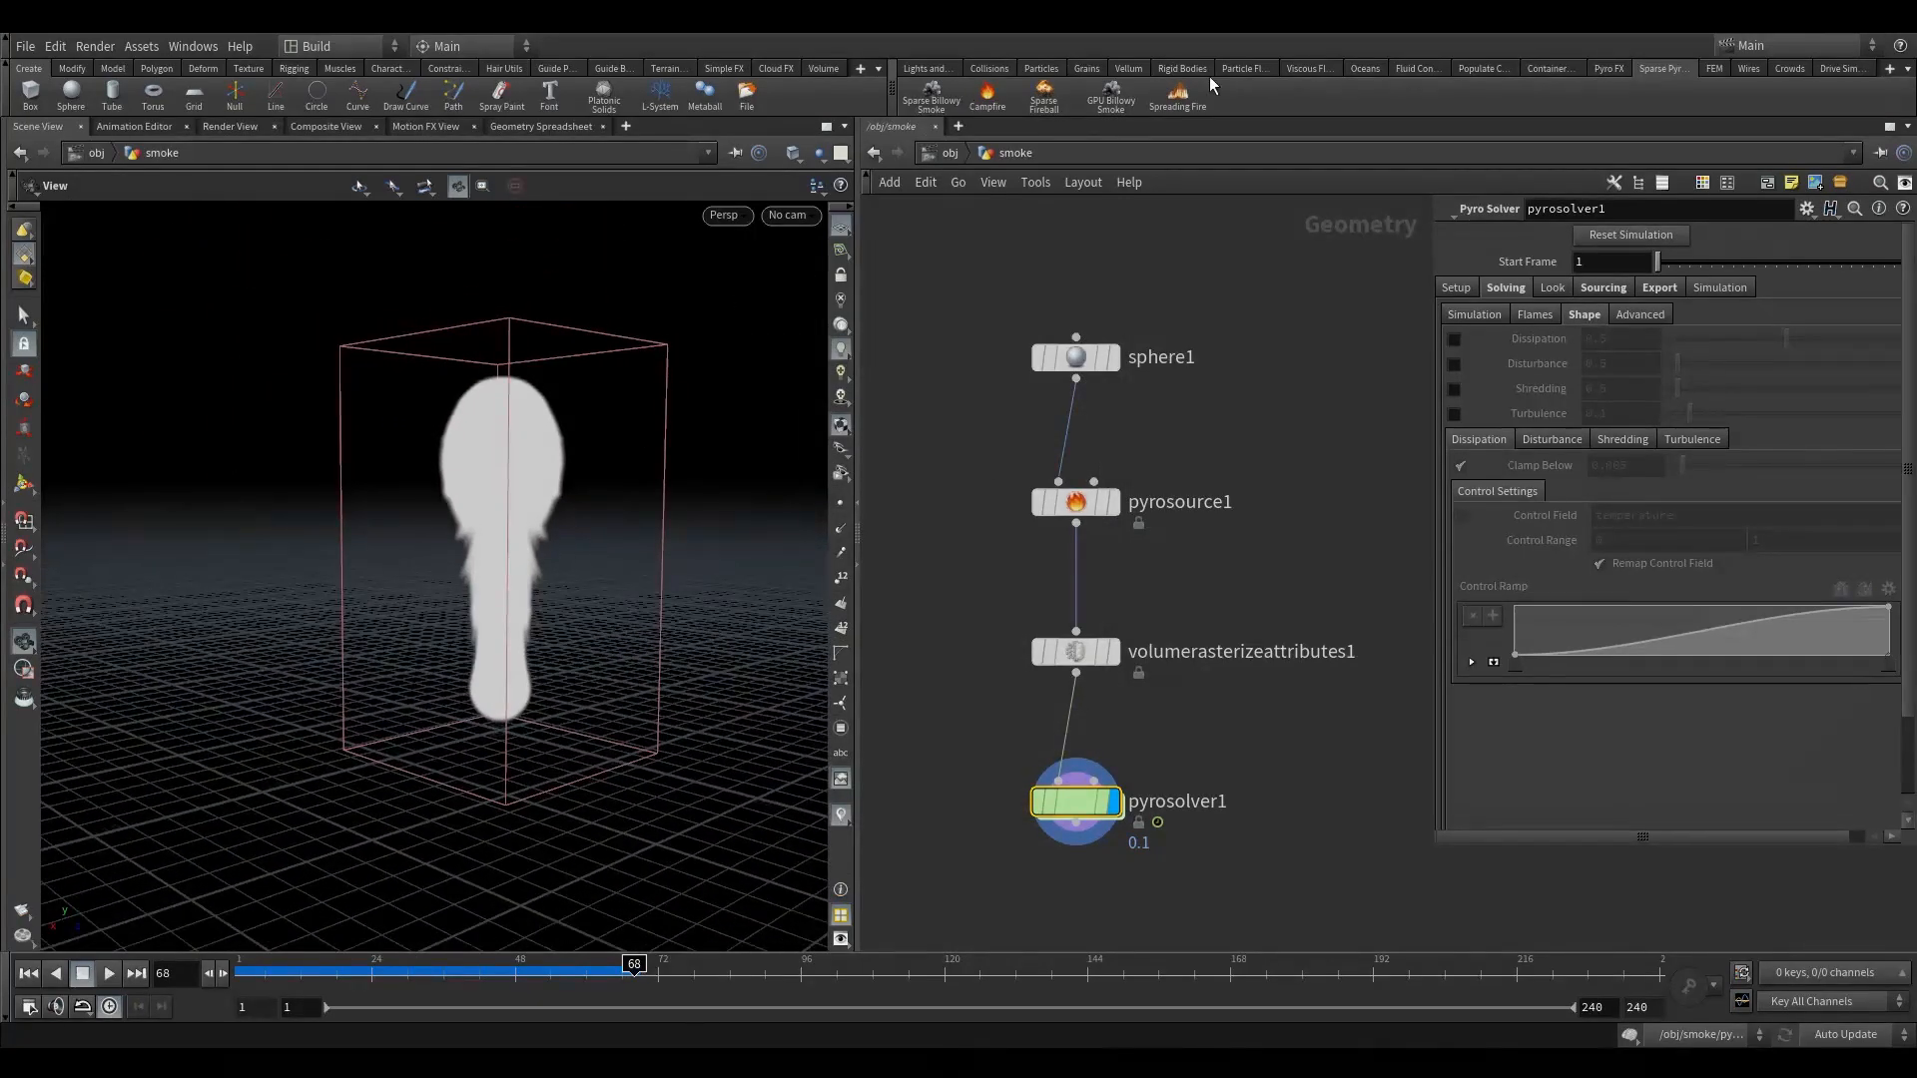
left_click(926, 70)
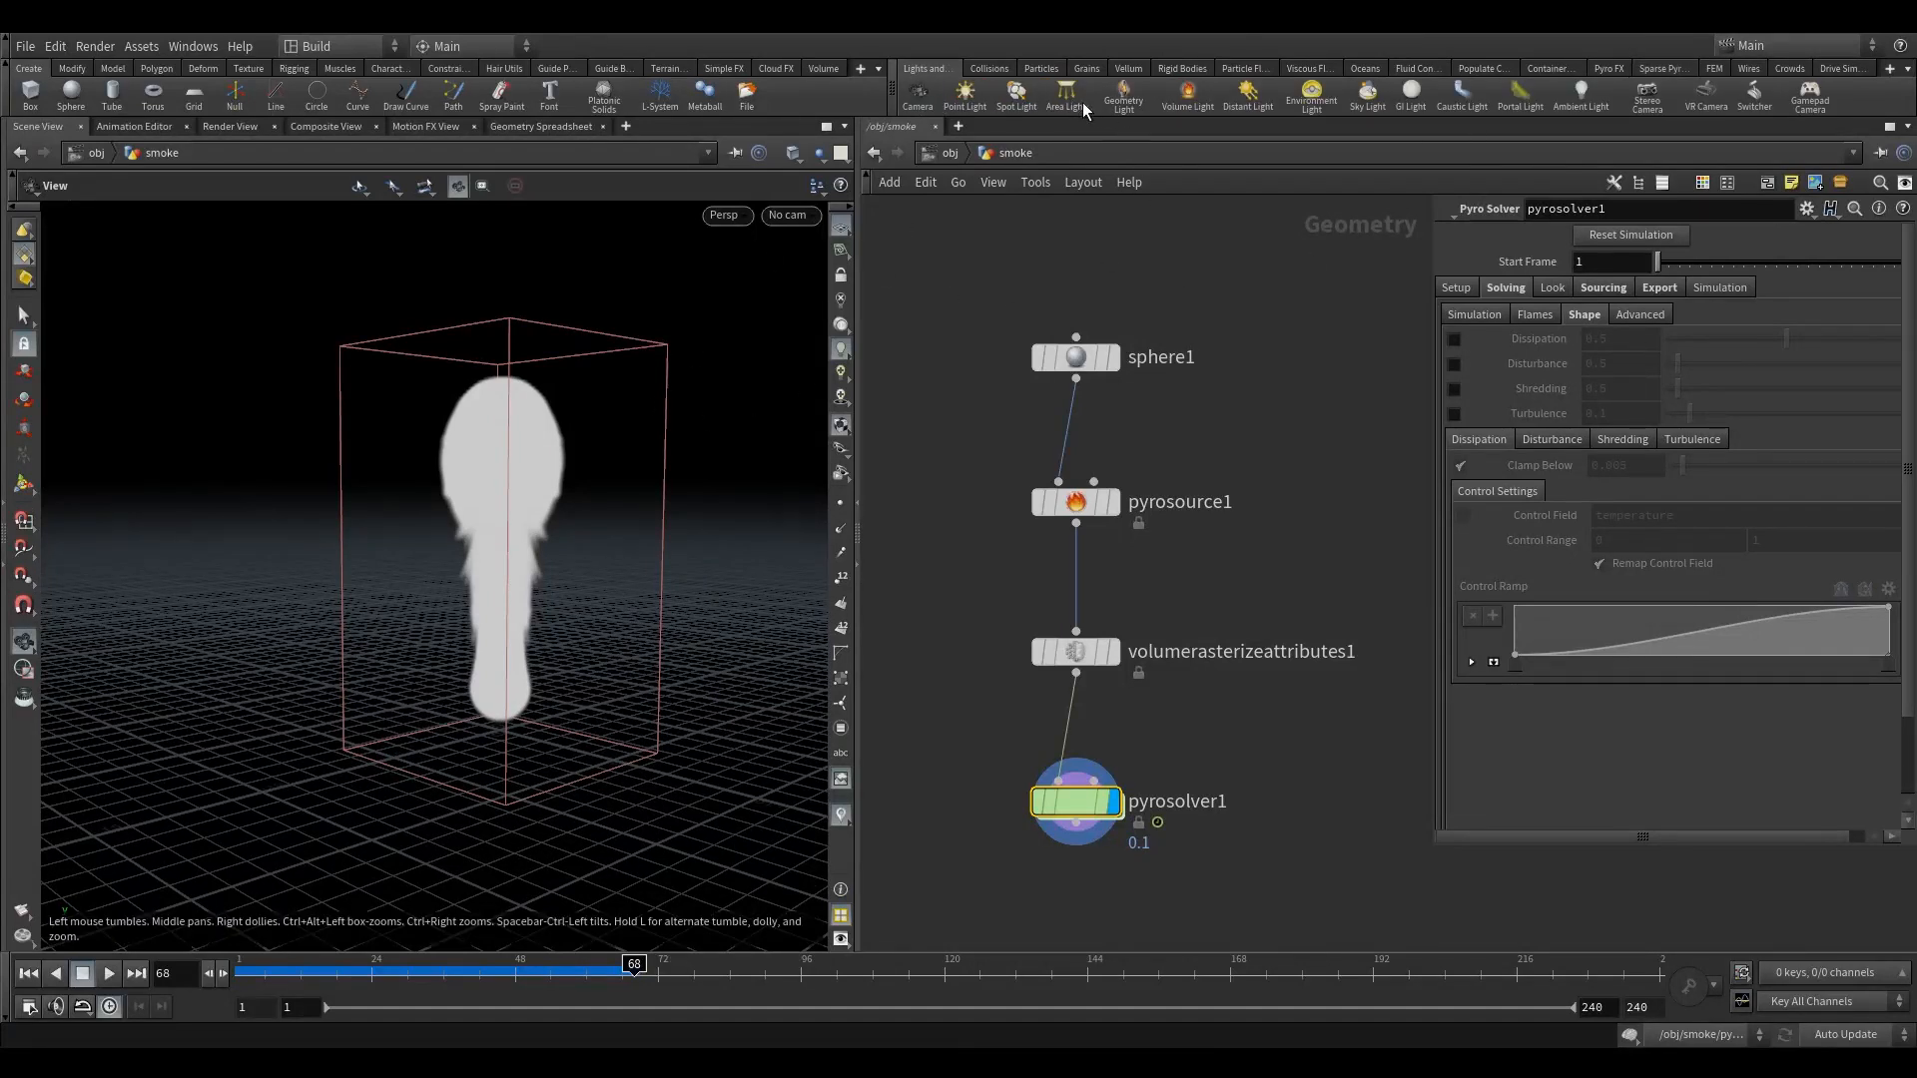
left_click(1253, 98)
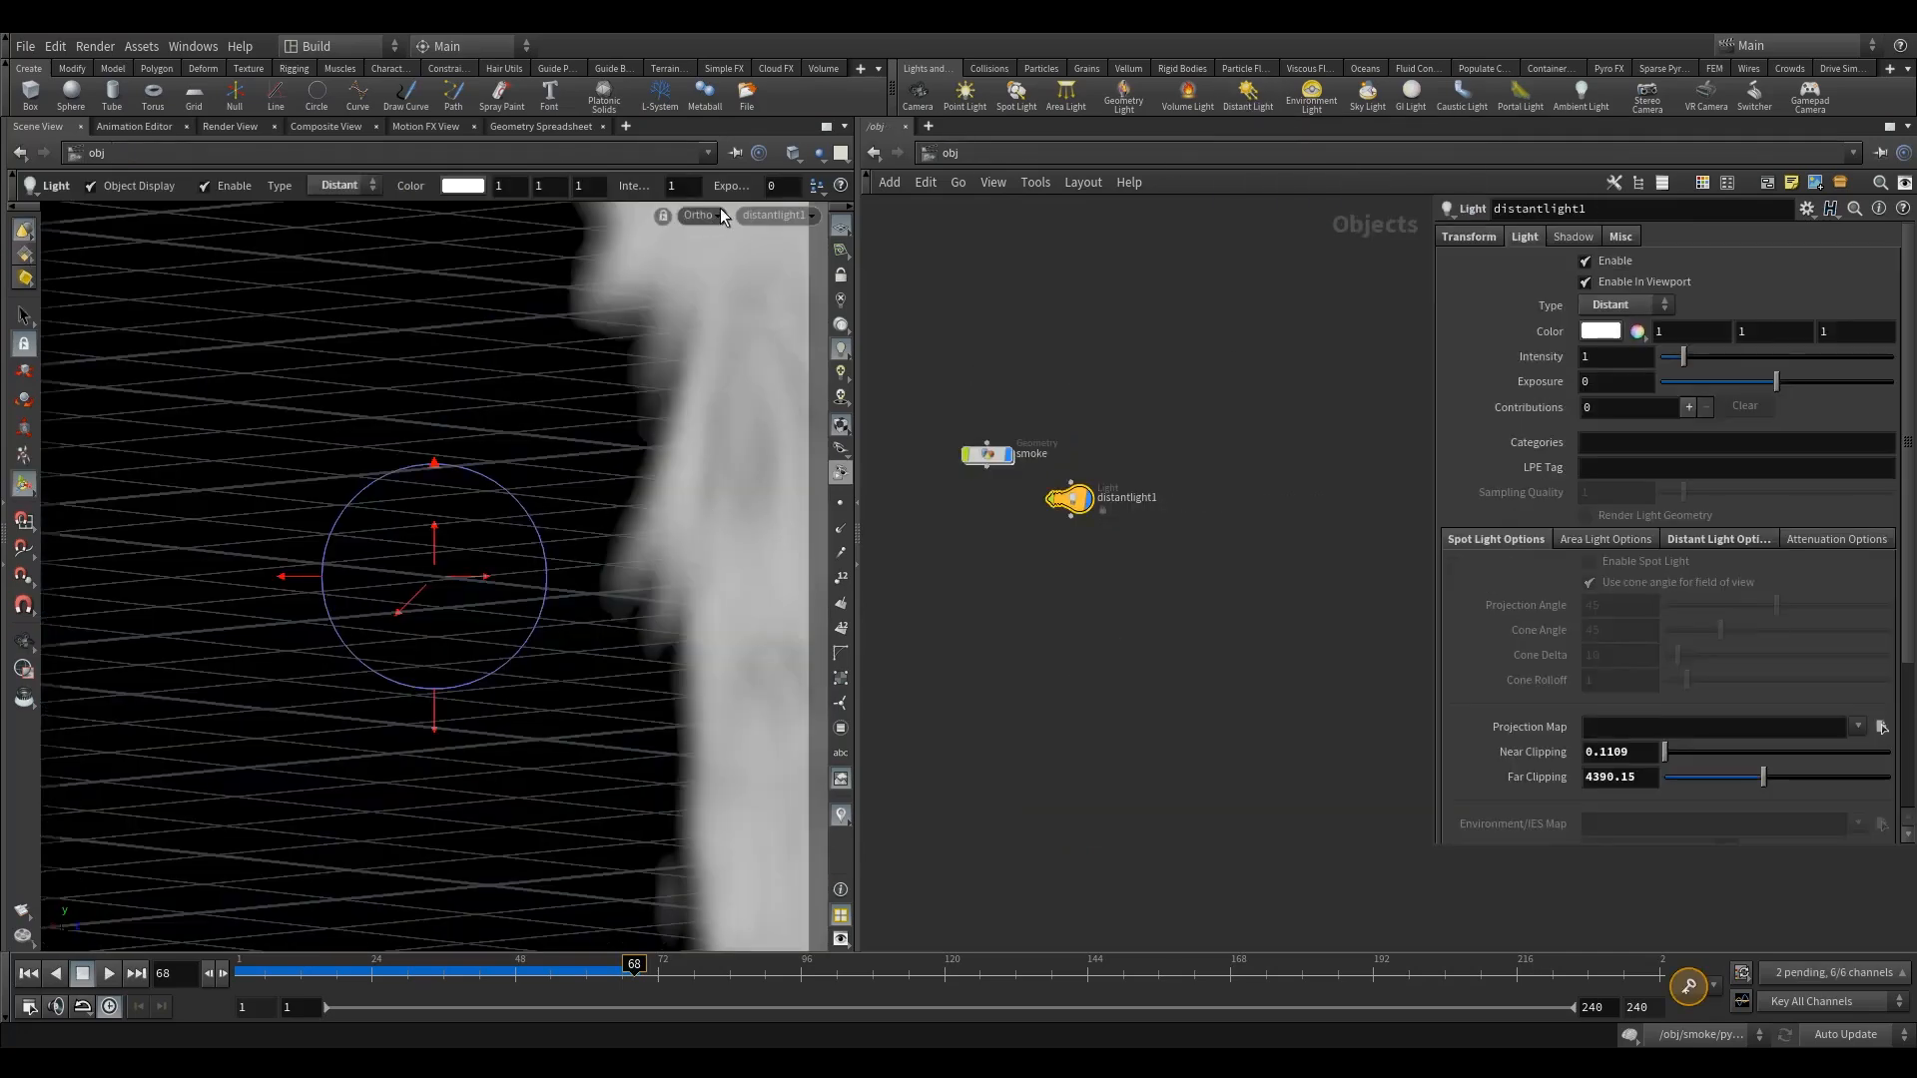
Step: Leave the distant light's view and switch the viewport back to a perspective view without a camera
left_click(771, 214)
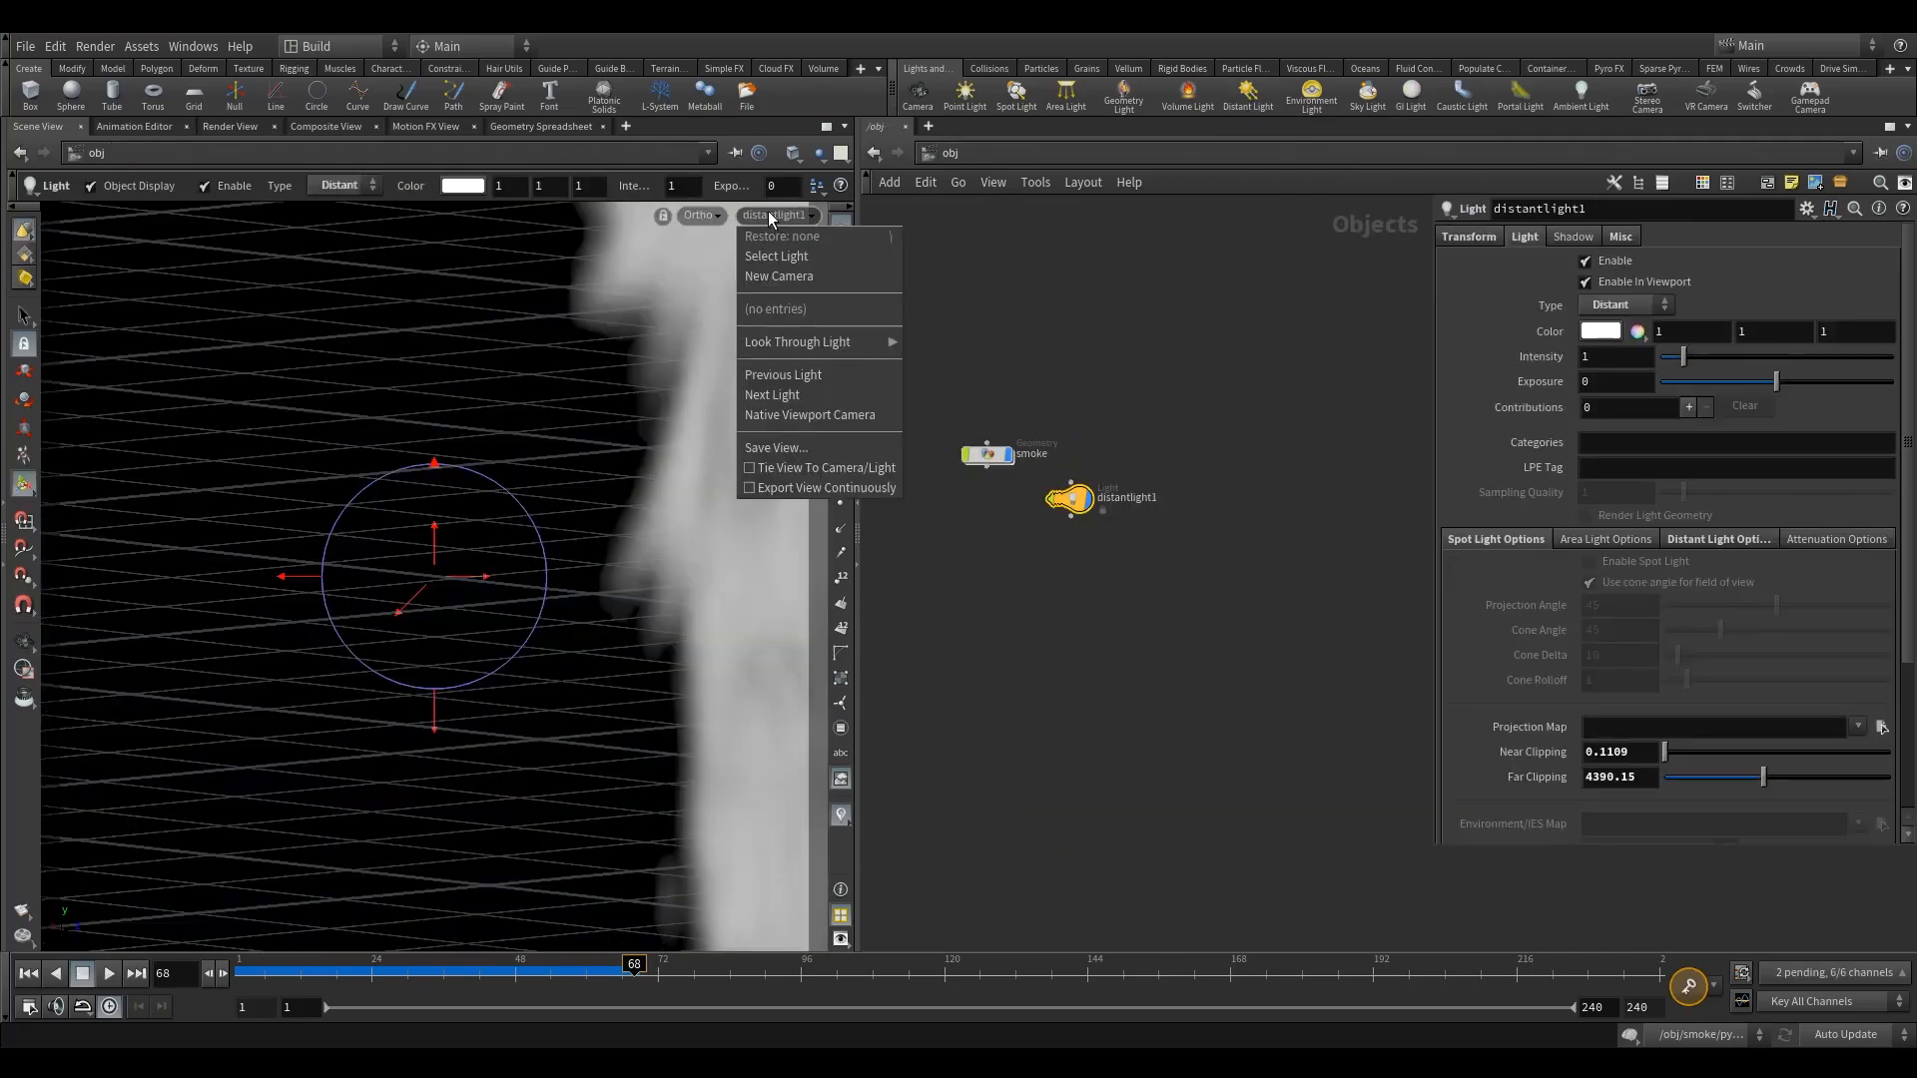
left_click(796, 259)
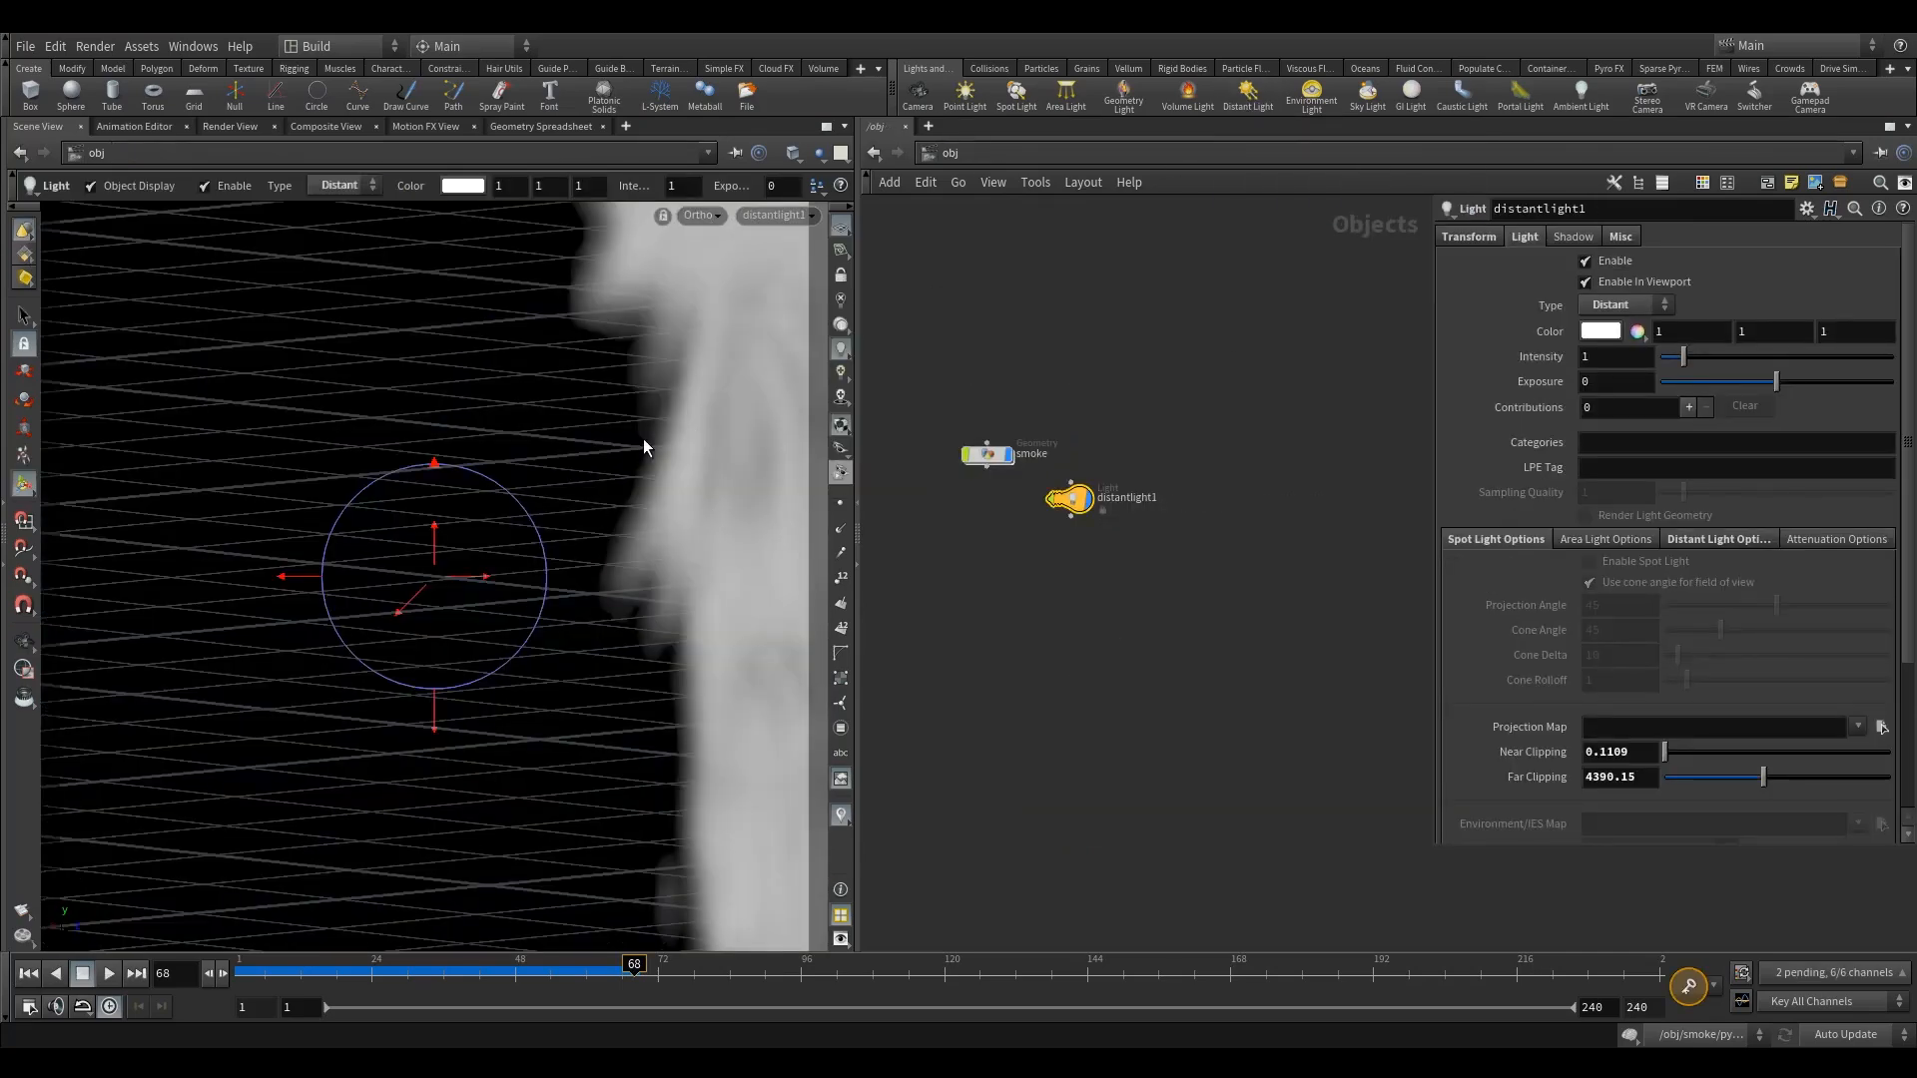
left_click_drag(647, 471, 639, 458, "alt")
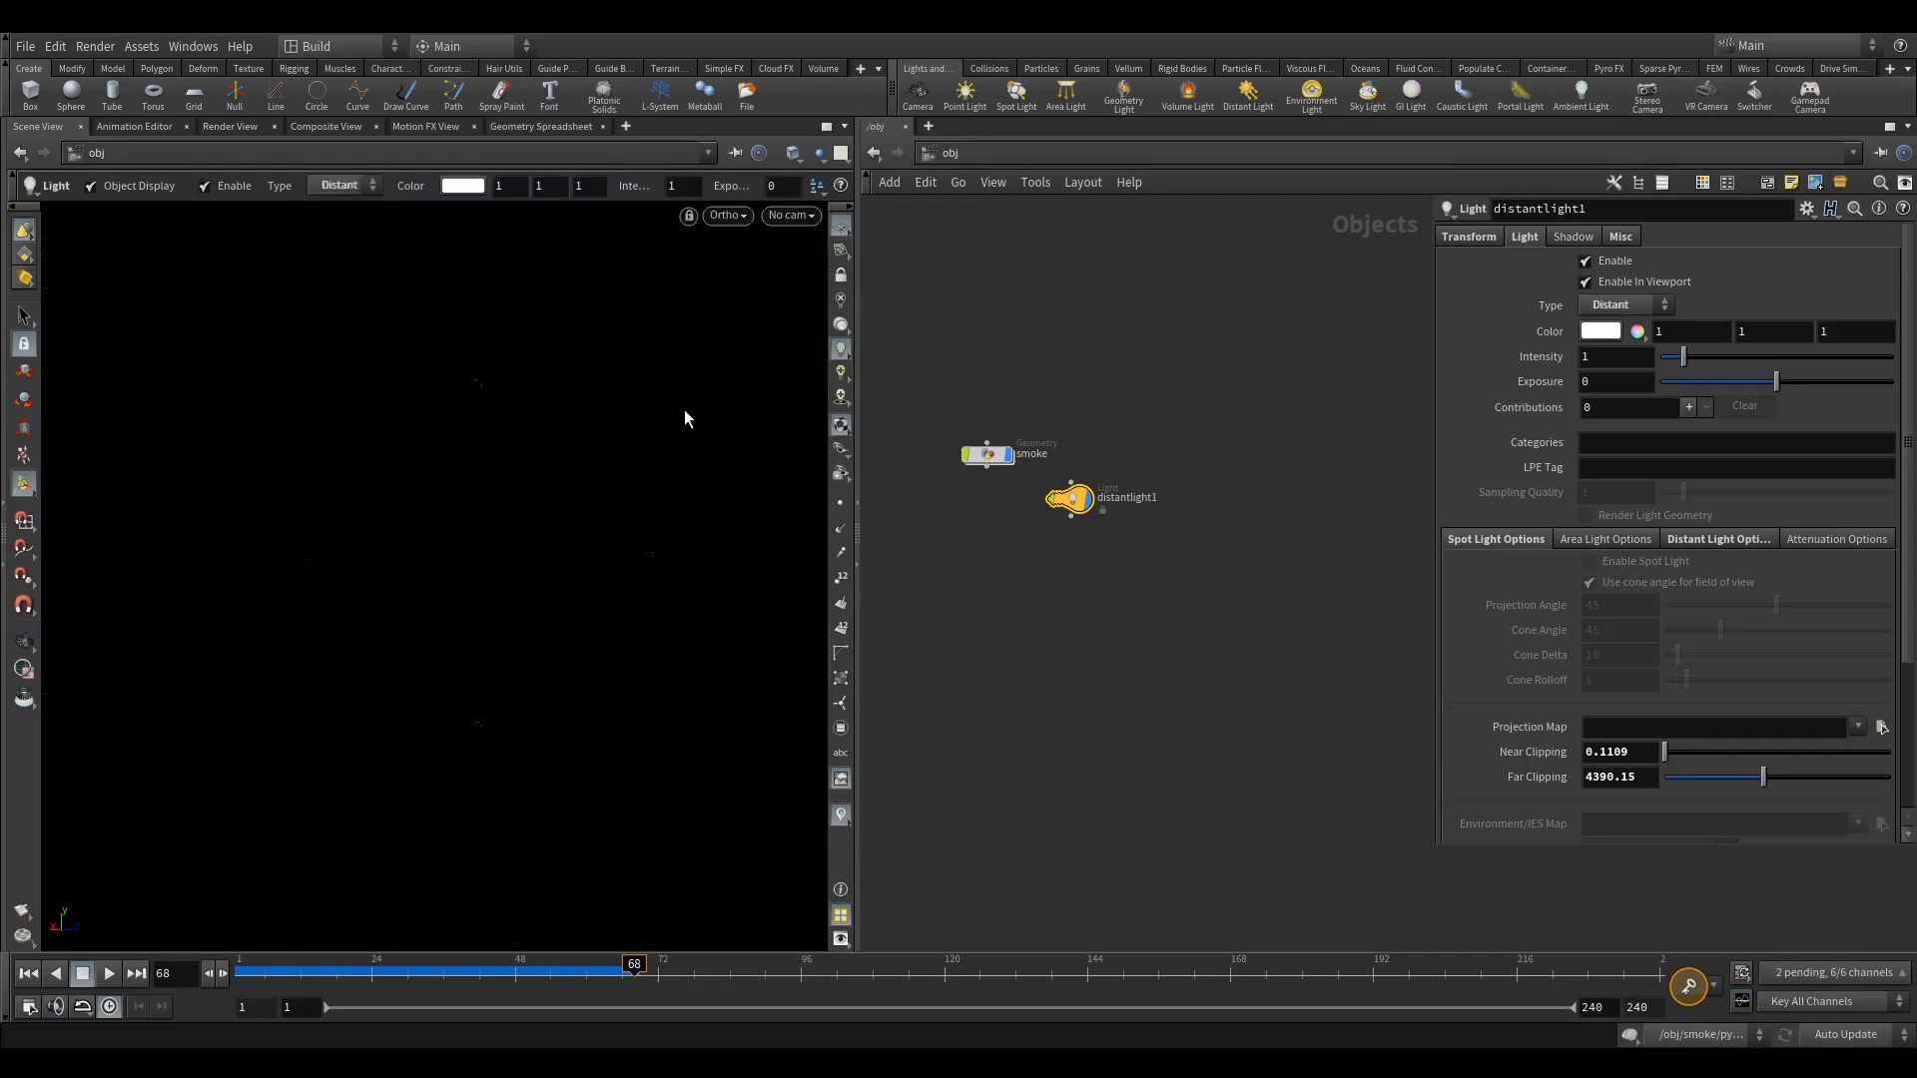
left_click(785, 218)
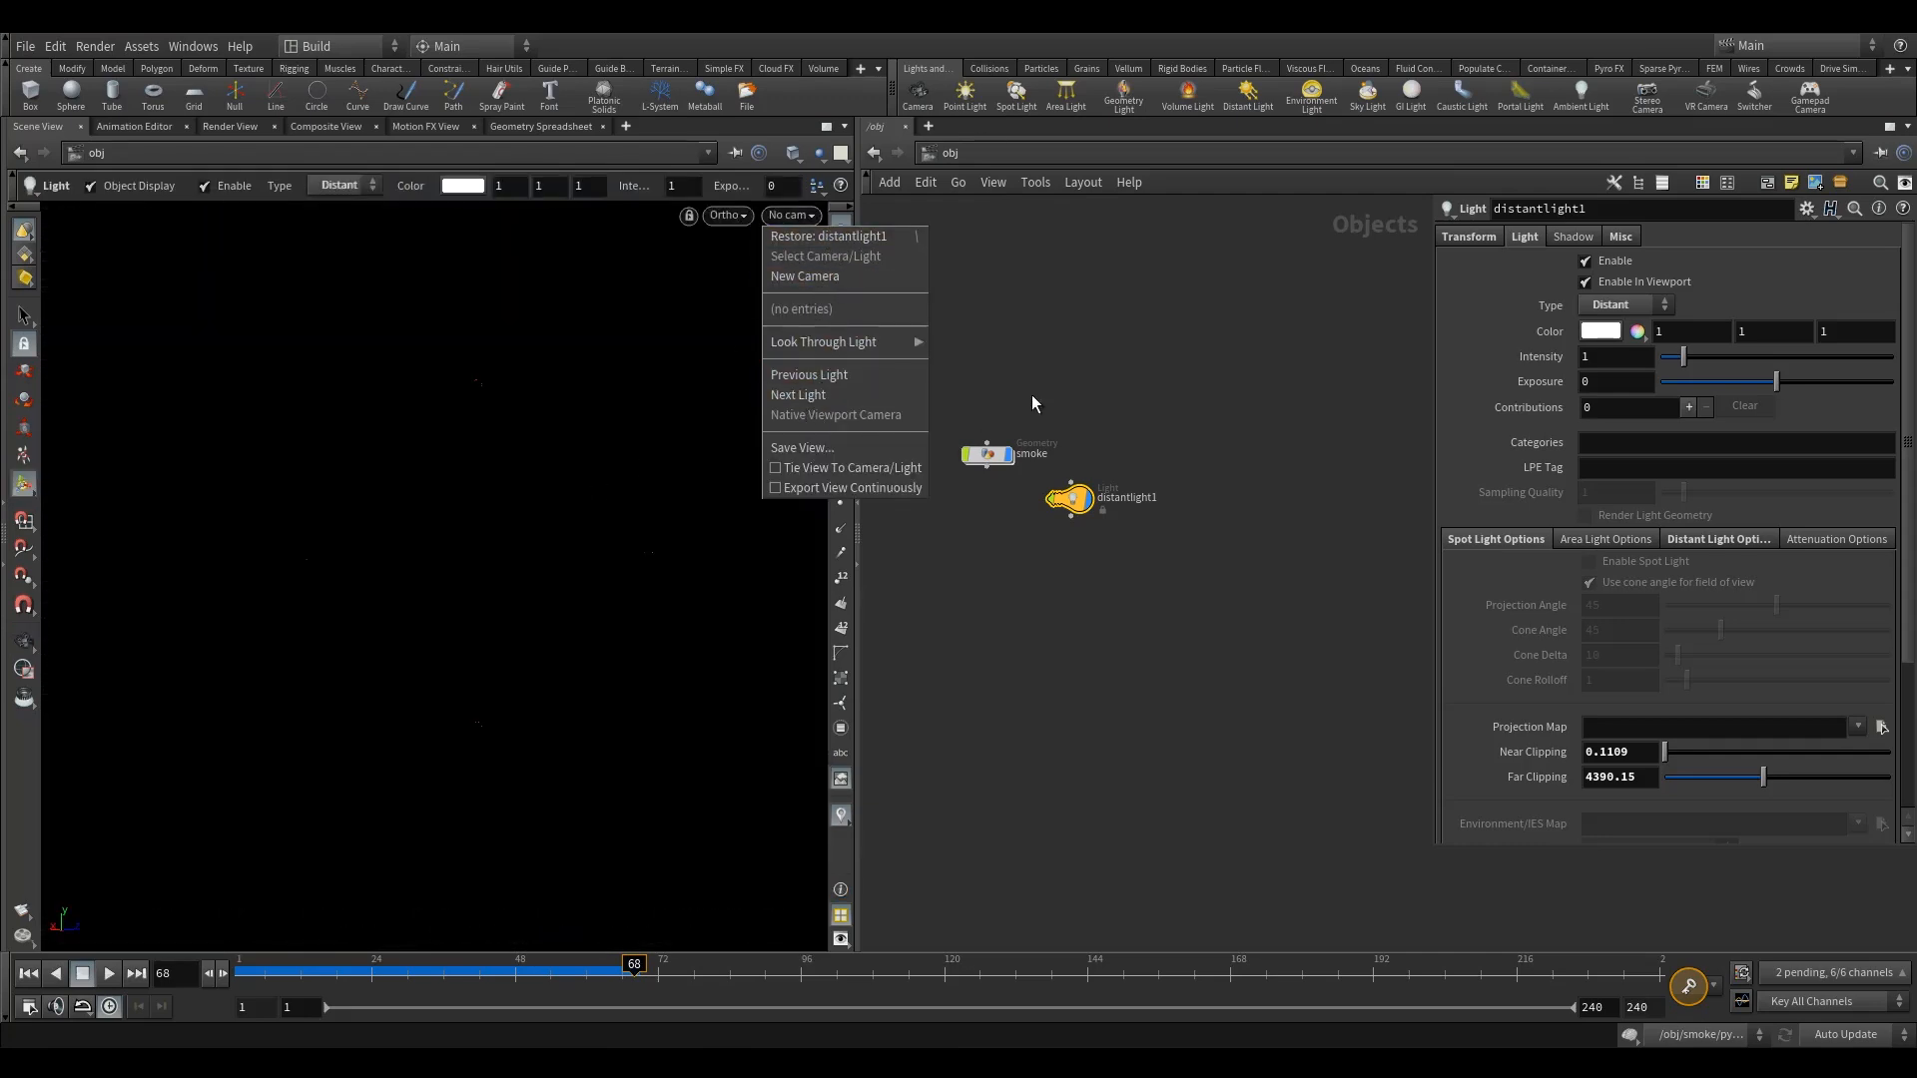
key("space+g")
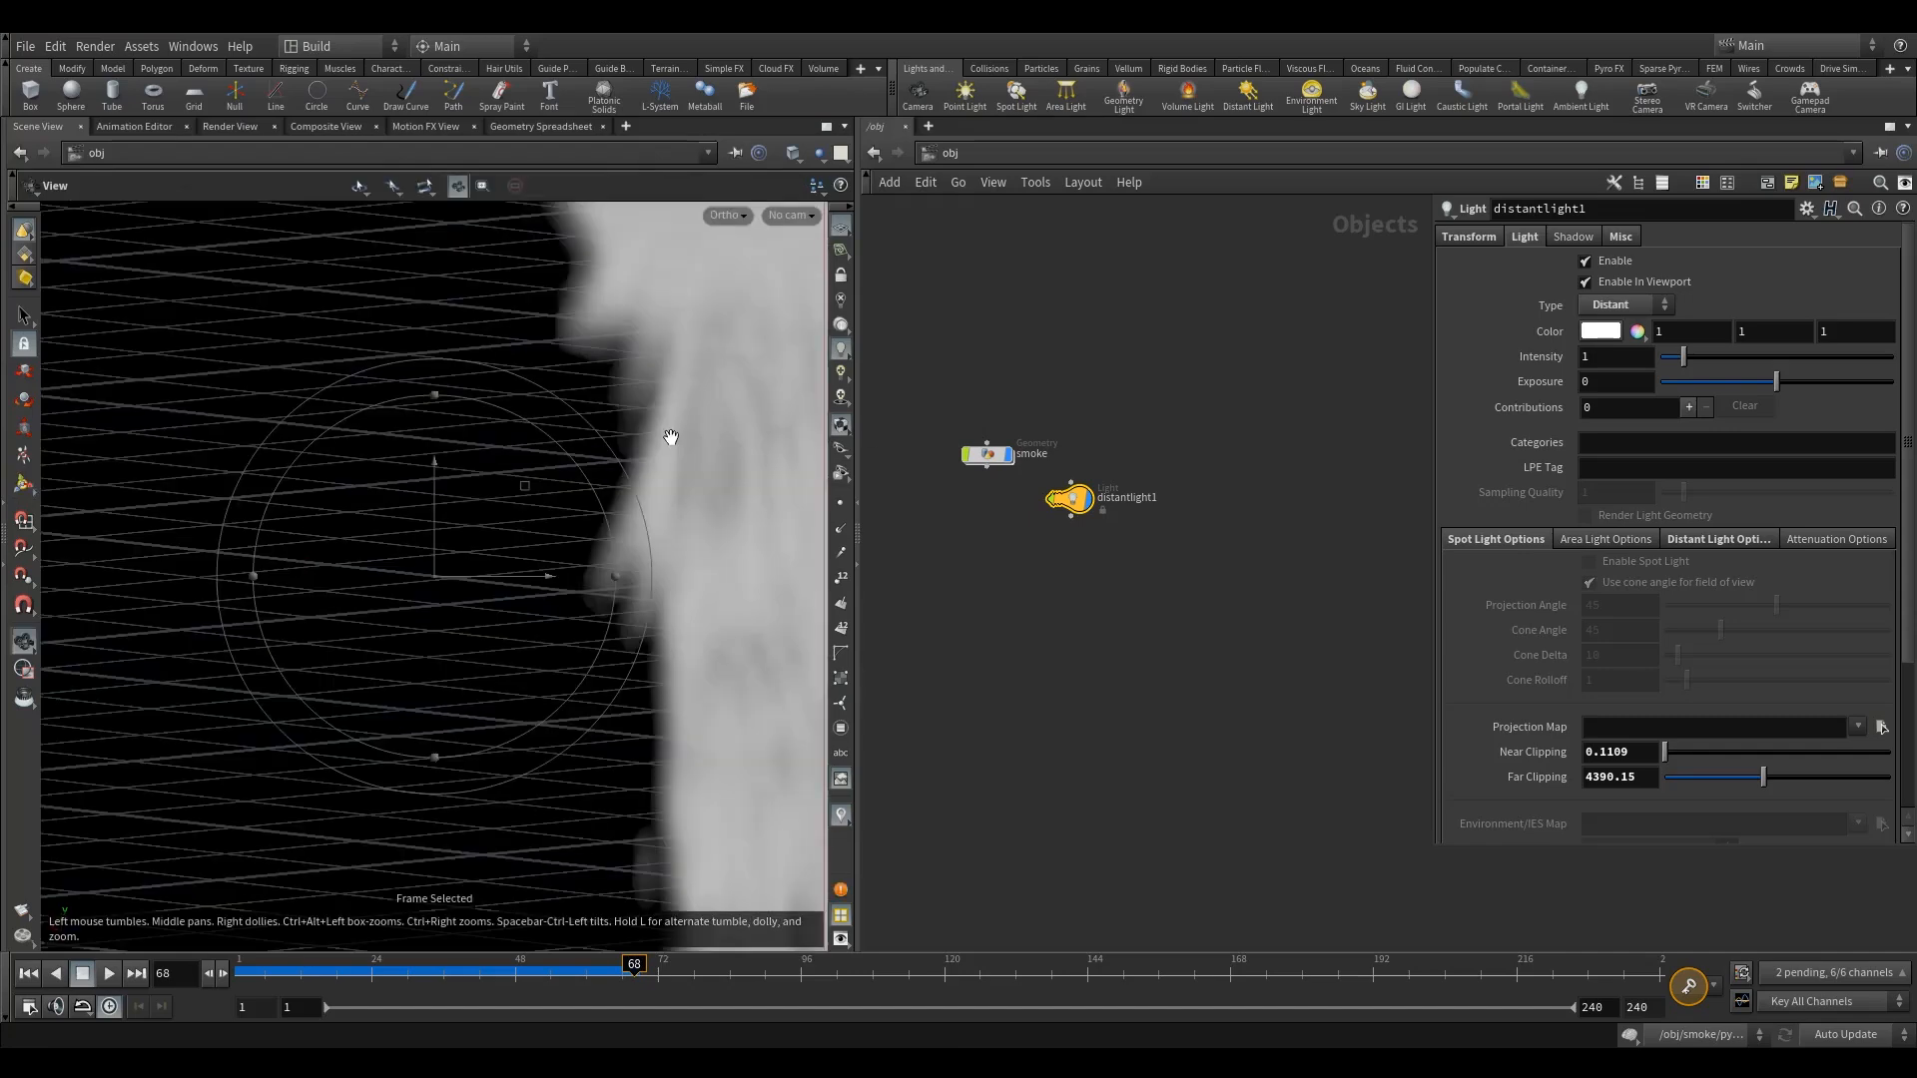
left_click(727, 215)
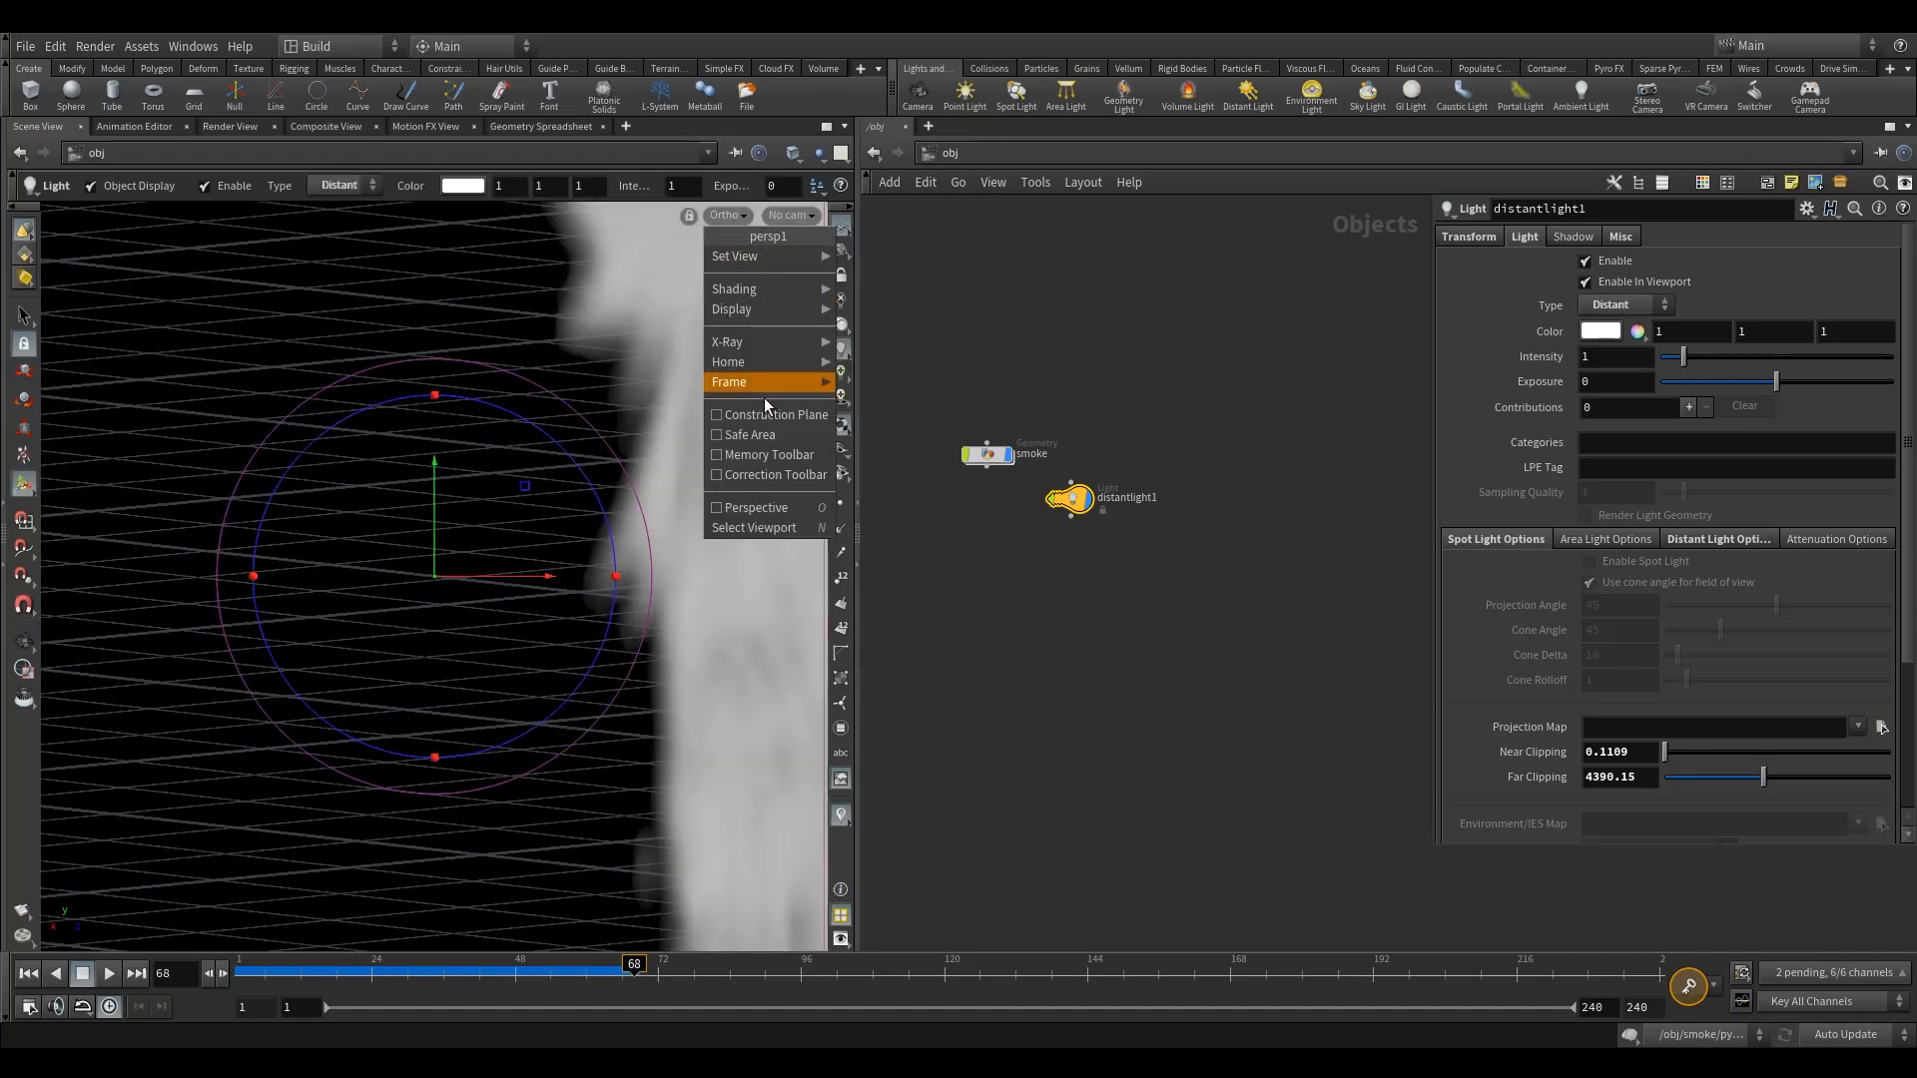
left_click(721, 507)
key("Escape")
mouse_move(597, 474)
left_mouse_down()
mouse_move(544, 517)
mouse_move(587, 532)
mouse_move(610, 503)
left_mouse_up()
right_click_drag(649, 400, 726, 459, "alt")
middle_click_drag(368, 510, 611, 539, "alt")
right_click_drag(649, 524, 616, 552, "alt")
key("Return")
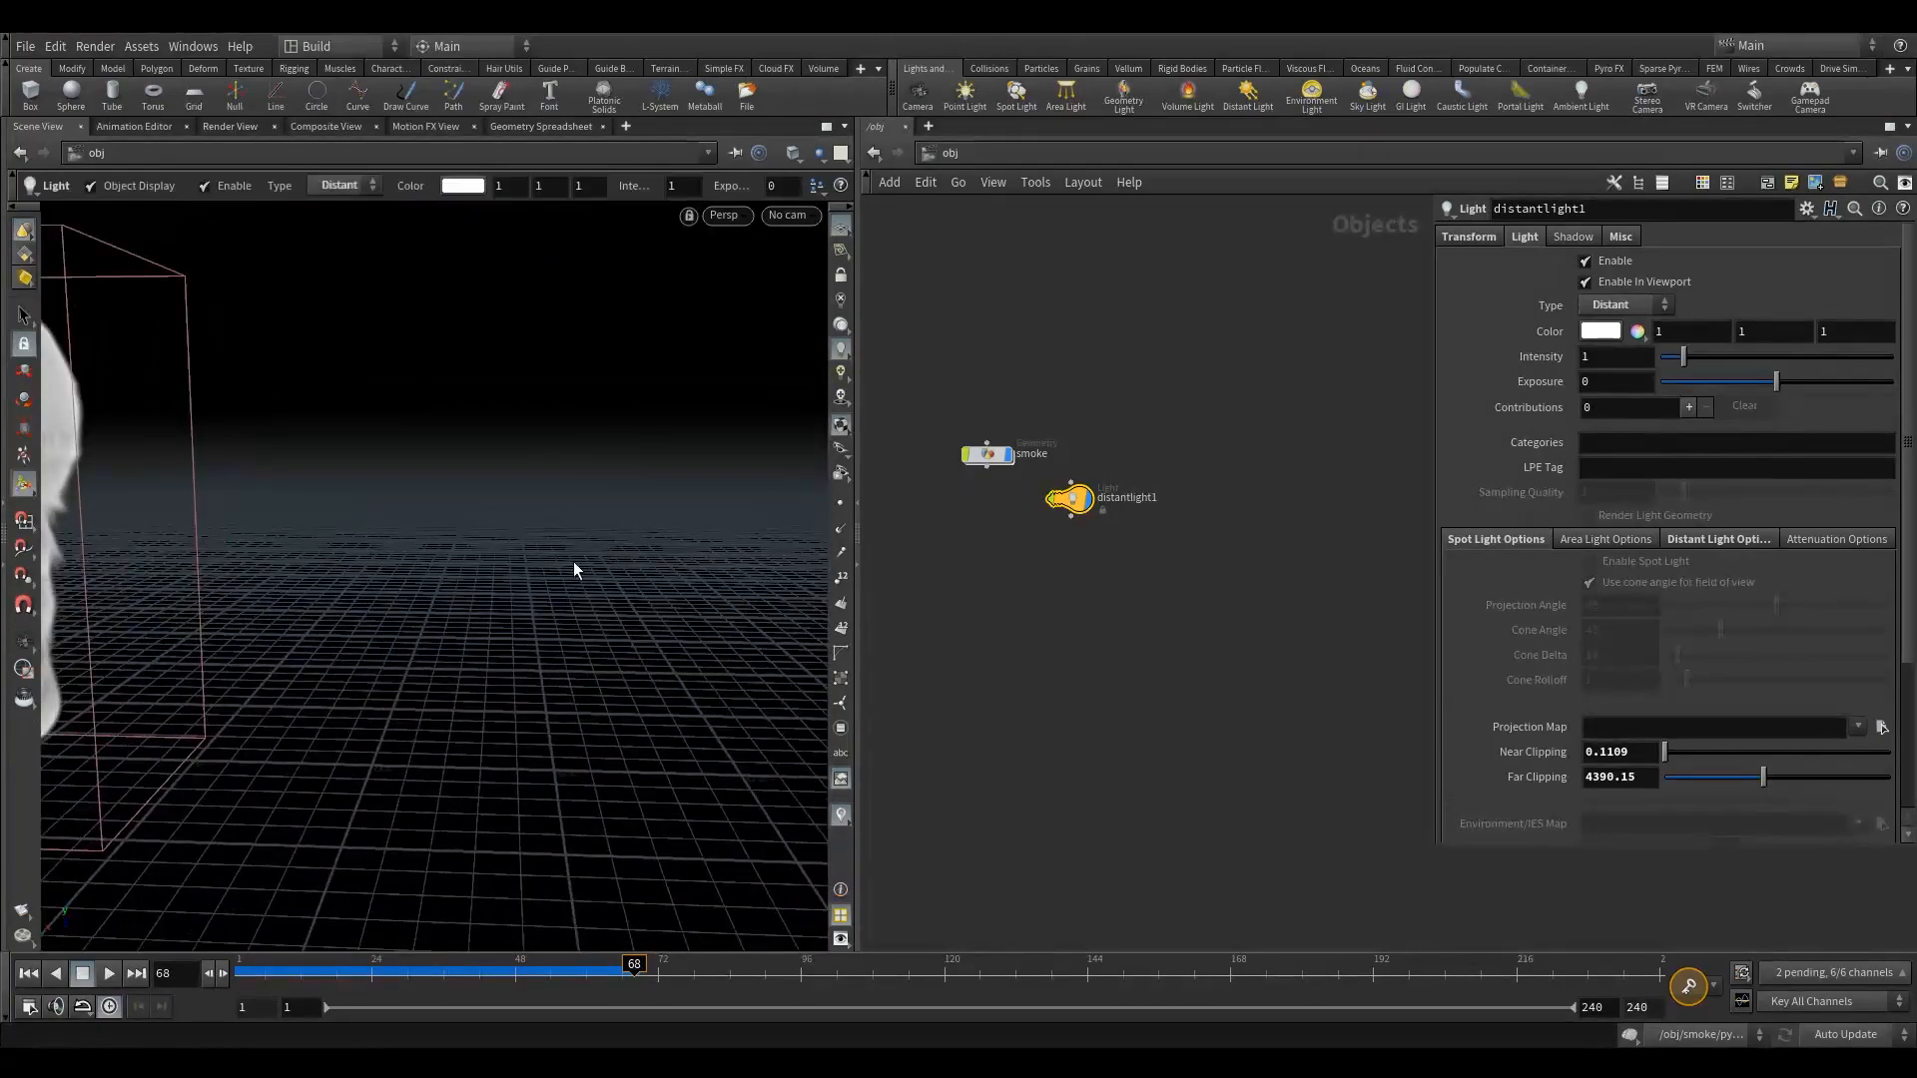
Step: Move the distant light node above smoke with its object display off, and set its Translate to 0, 0, 0
left_click_drag(1088, 502, 984, 394)
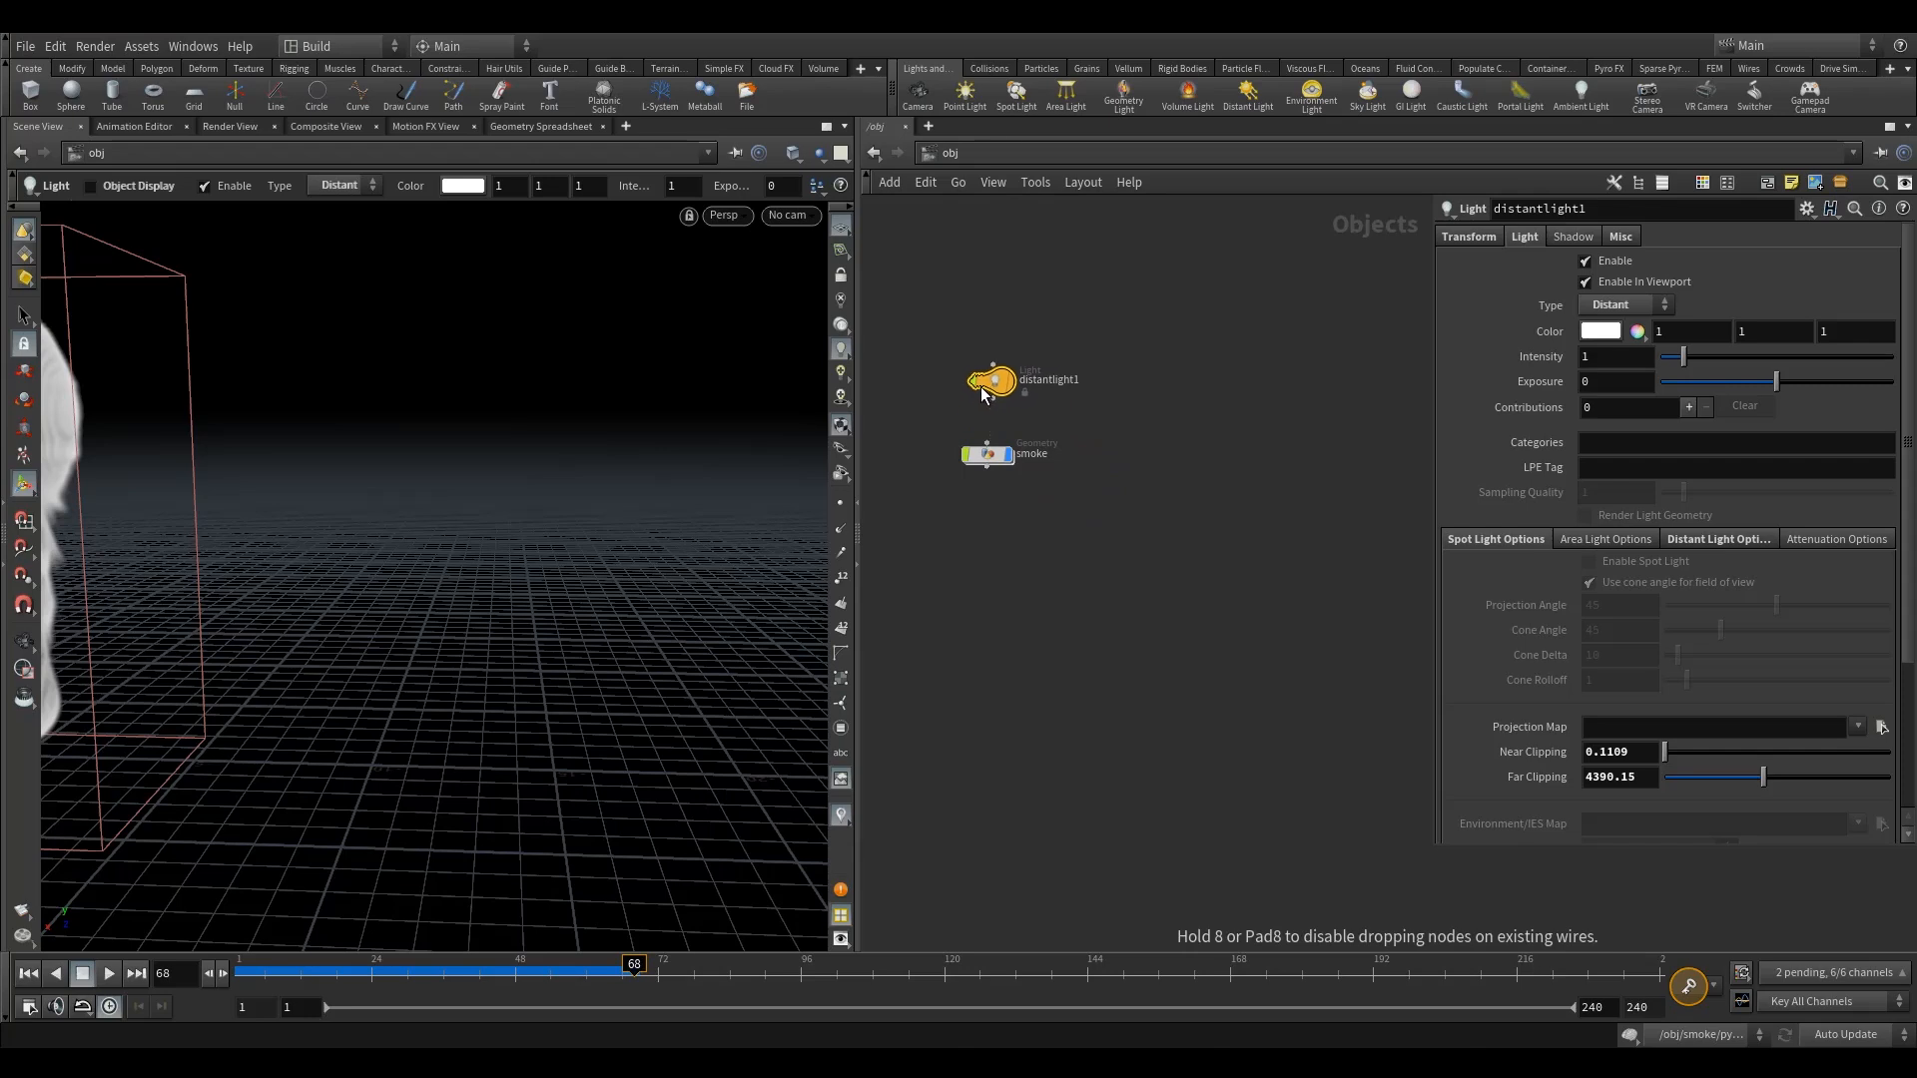
left_click(1488, 240)
left_click(1645, 285)
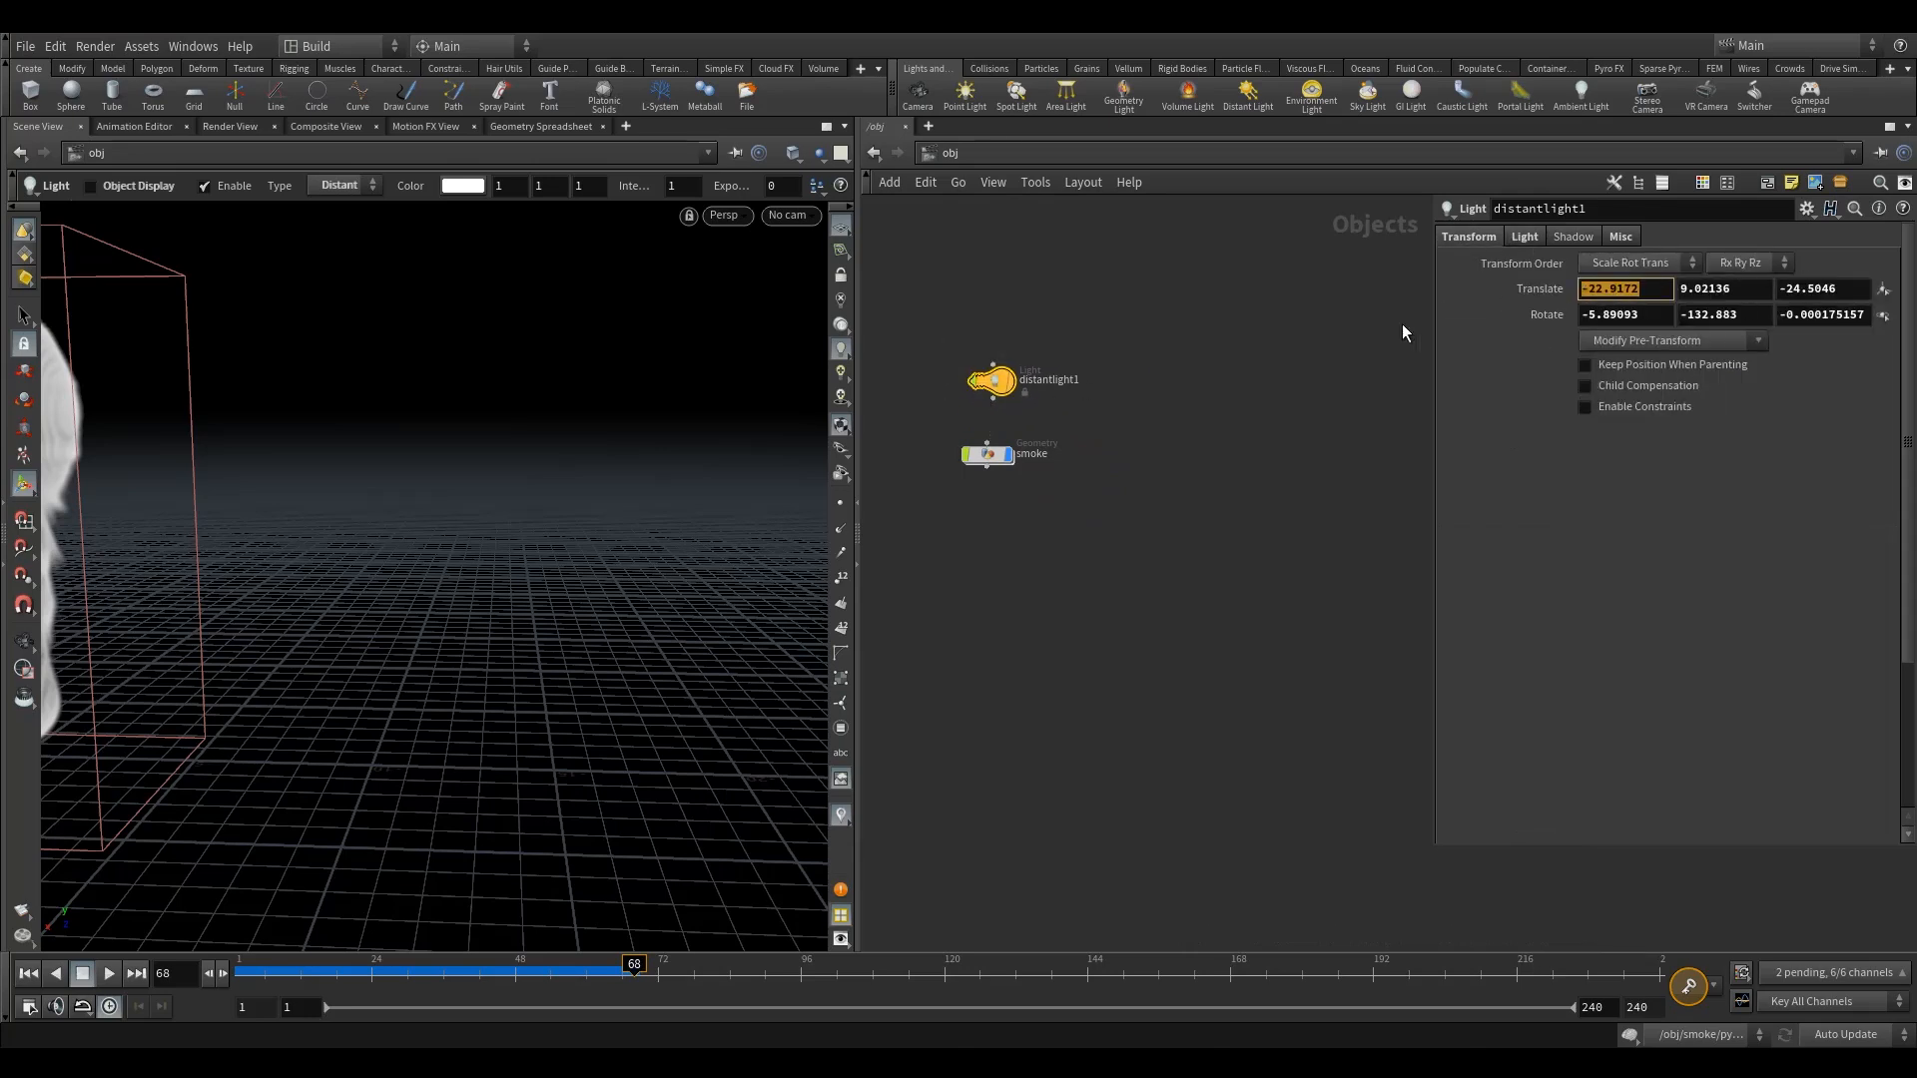
type("0")
key("Tab")
type("0")
key("Tab")
type("0")
key("Return")
Step: Examine the shading of the lit smoke column in the viewport
middle_click_drag(204, 569, 543, 536, "alt")
right_click_drag(543, 536, 274, 591, "alt")
middle_click_drag(274, 591, 432, 591, "alt")
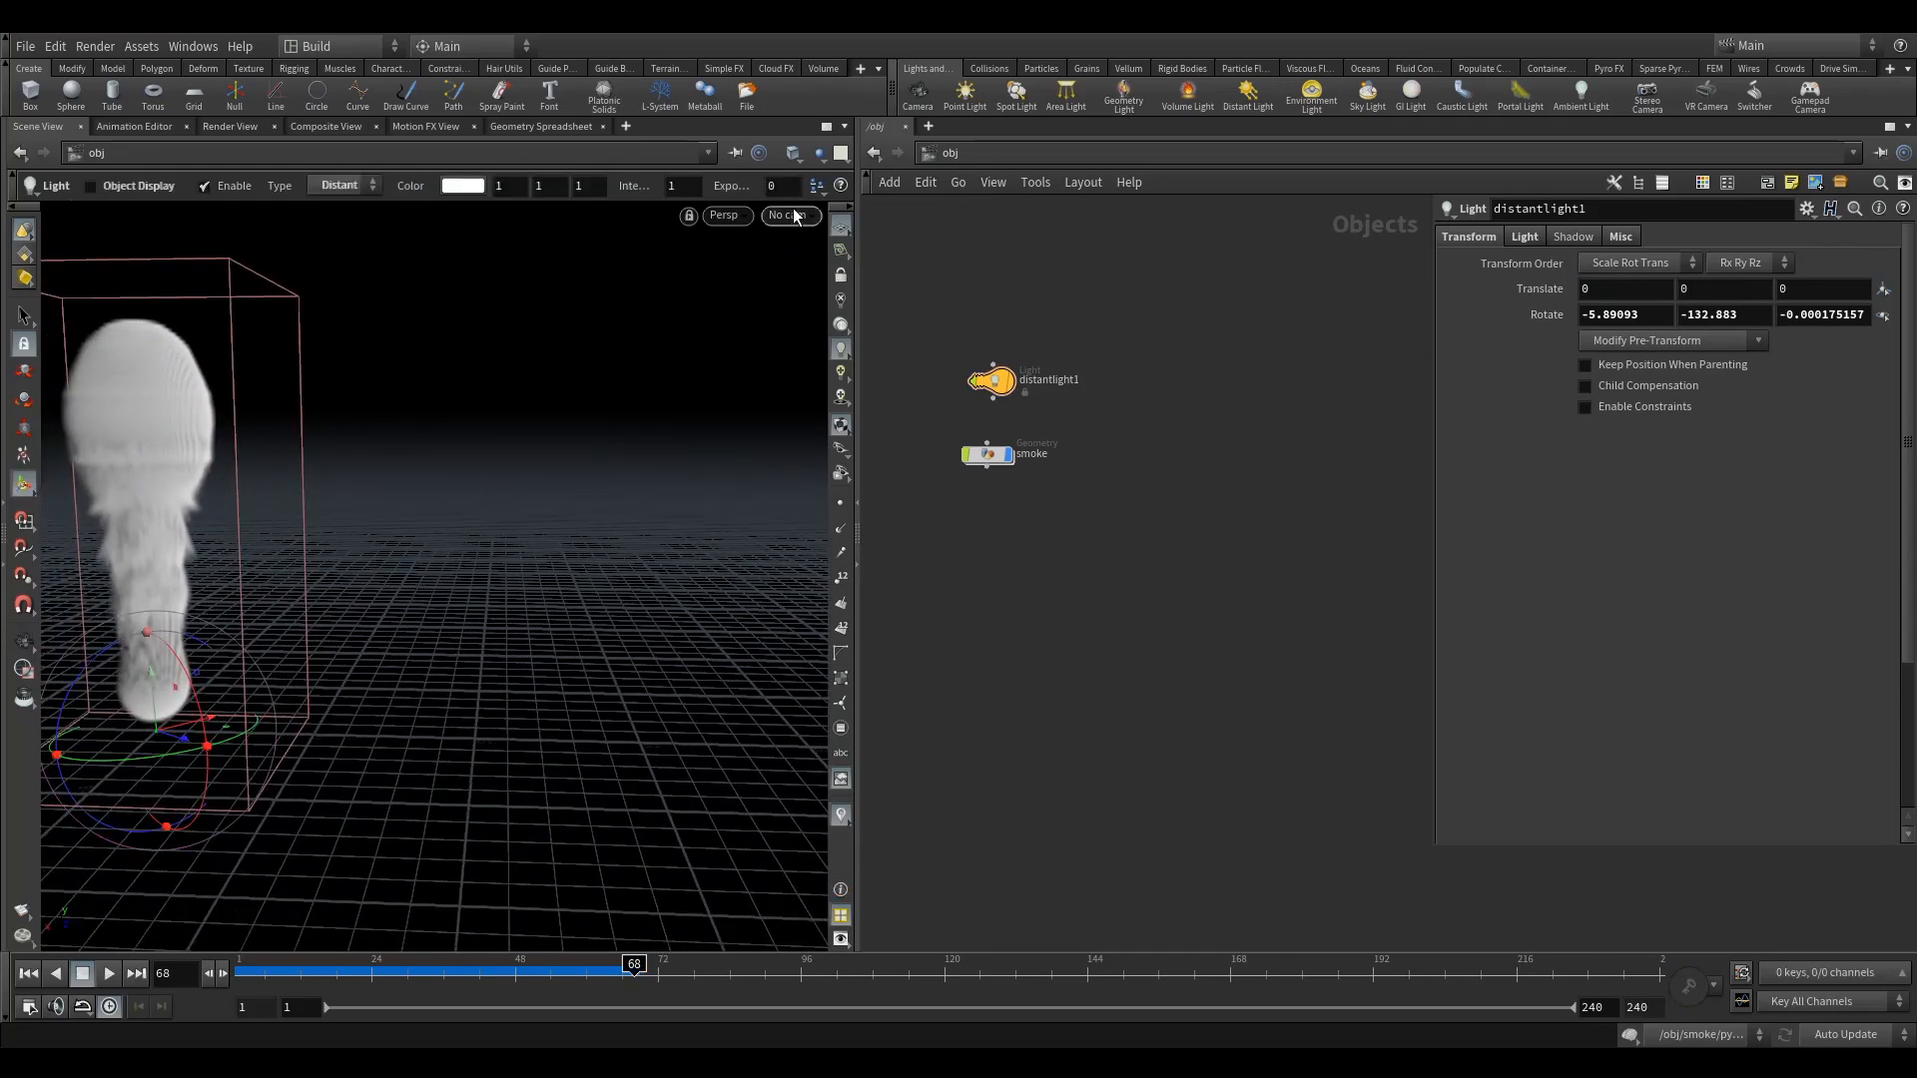
middle_click_drag(168, 587, 255, 585, "alt")
key("space")
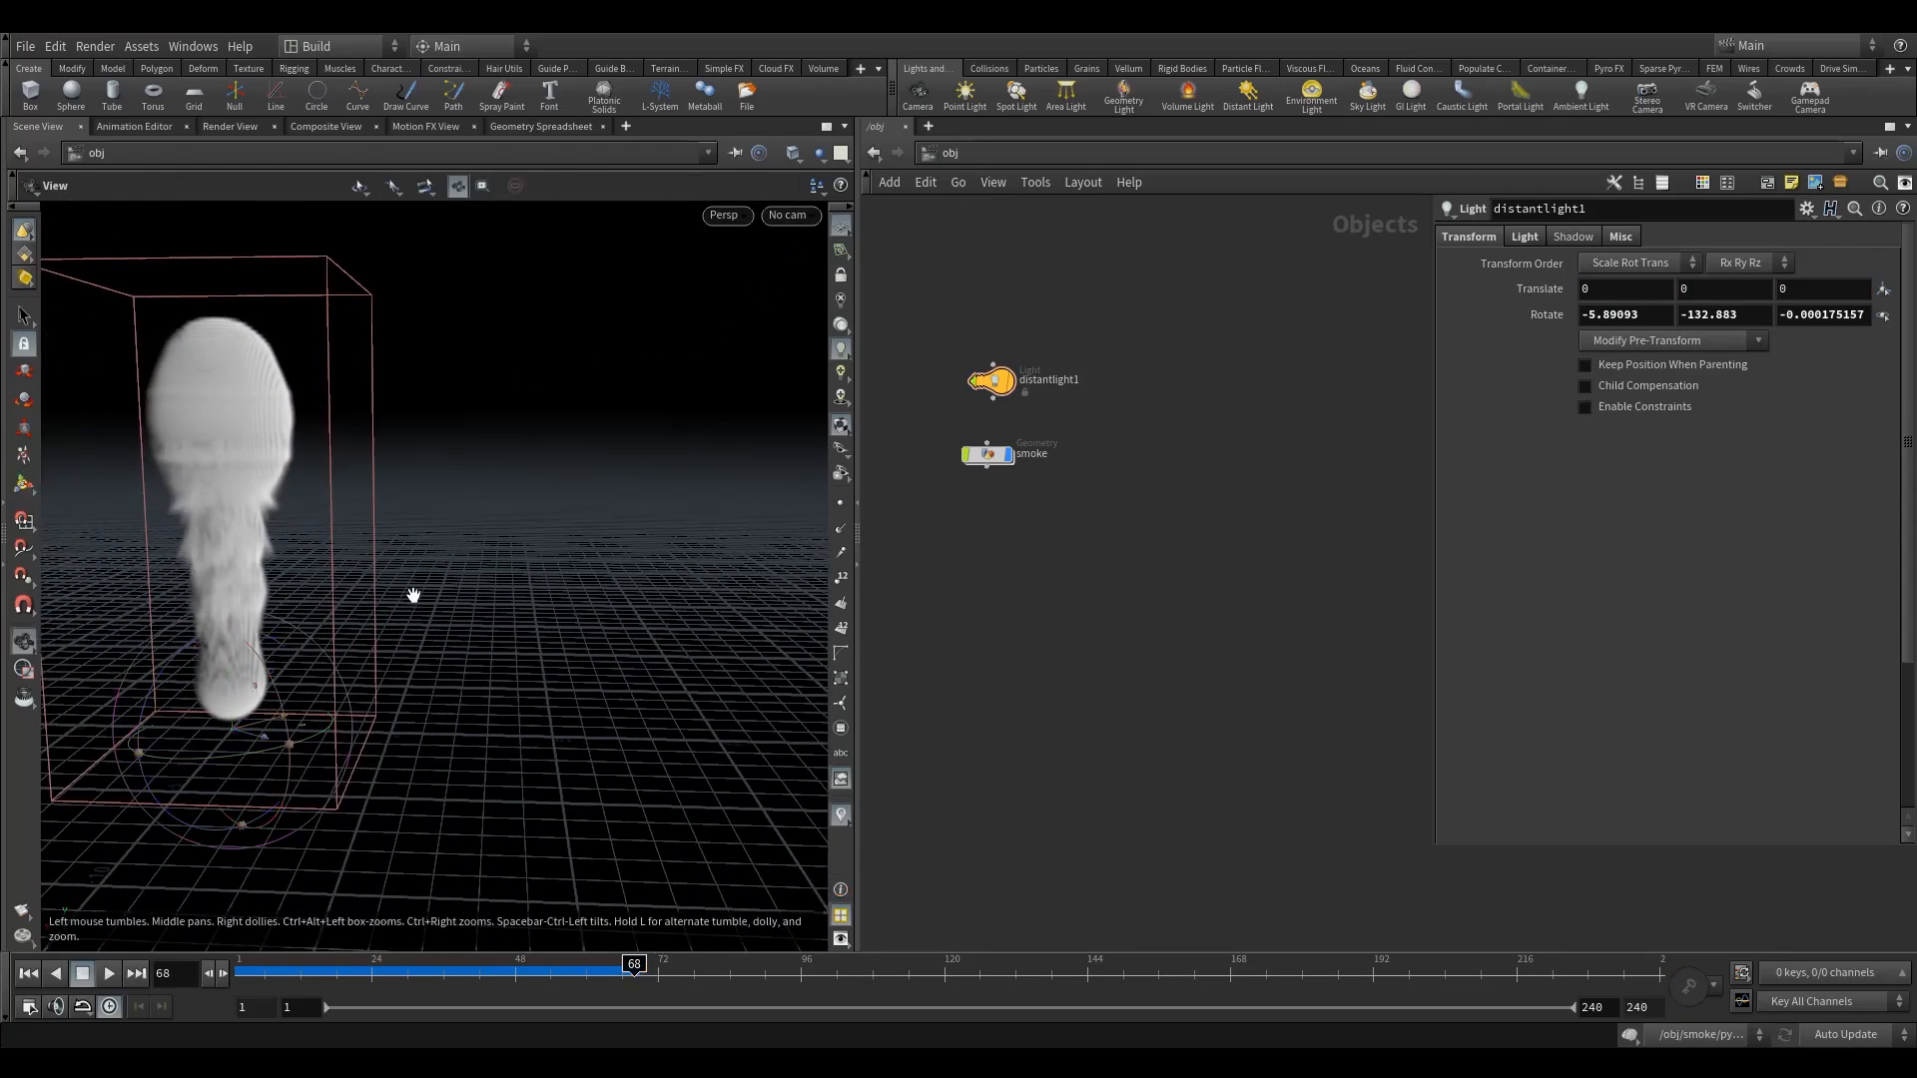
key("h")
left_click_drag(481, 667, 415, 646, "alt")
right_click_drag(415, 646, 534, 599, "alt")
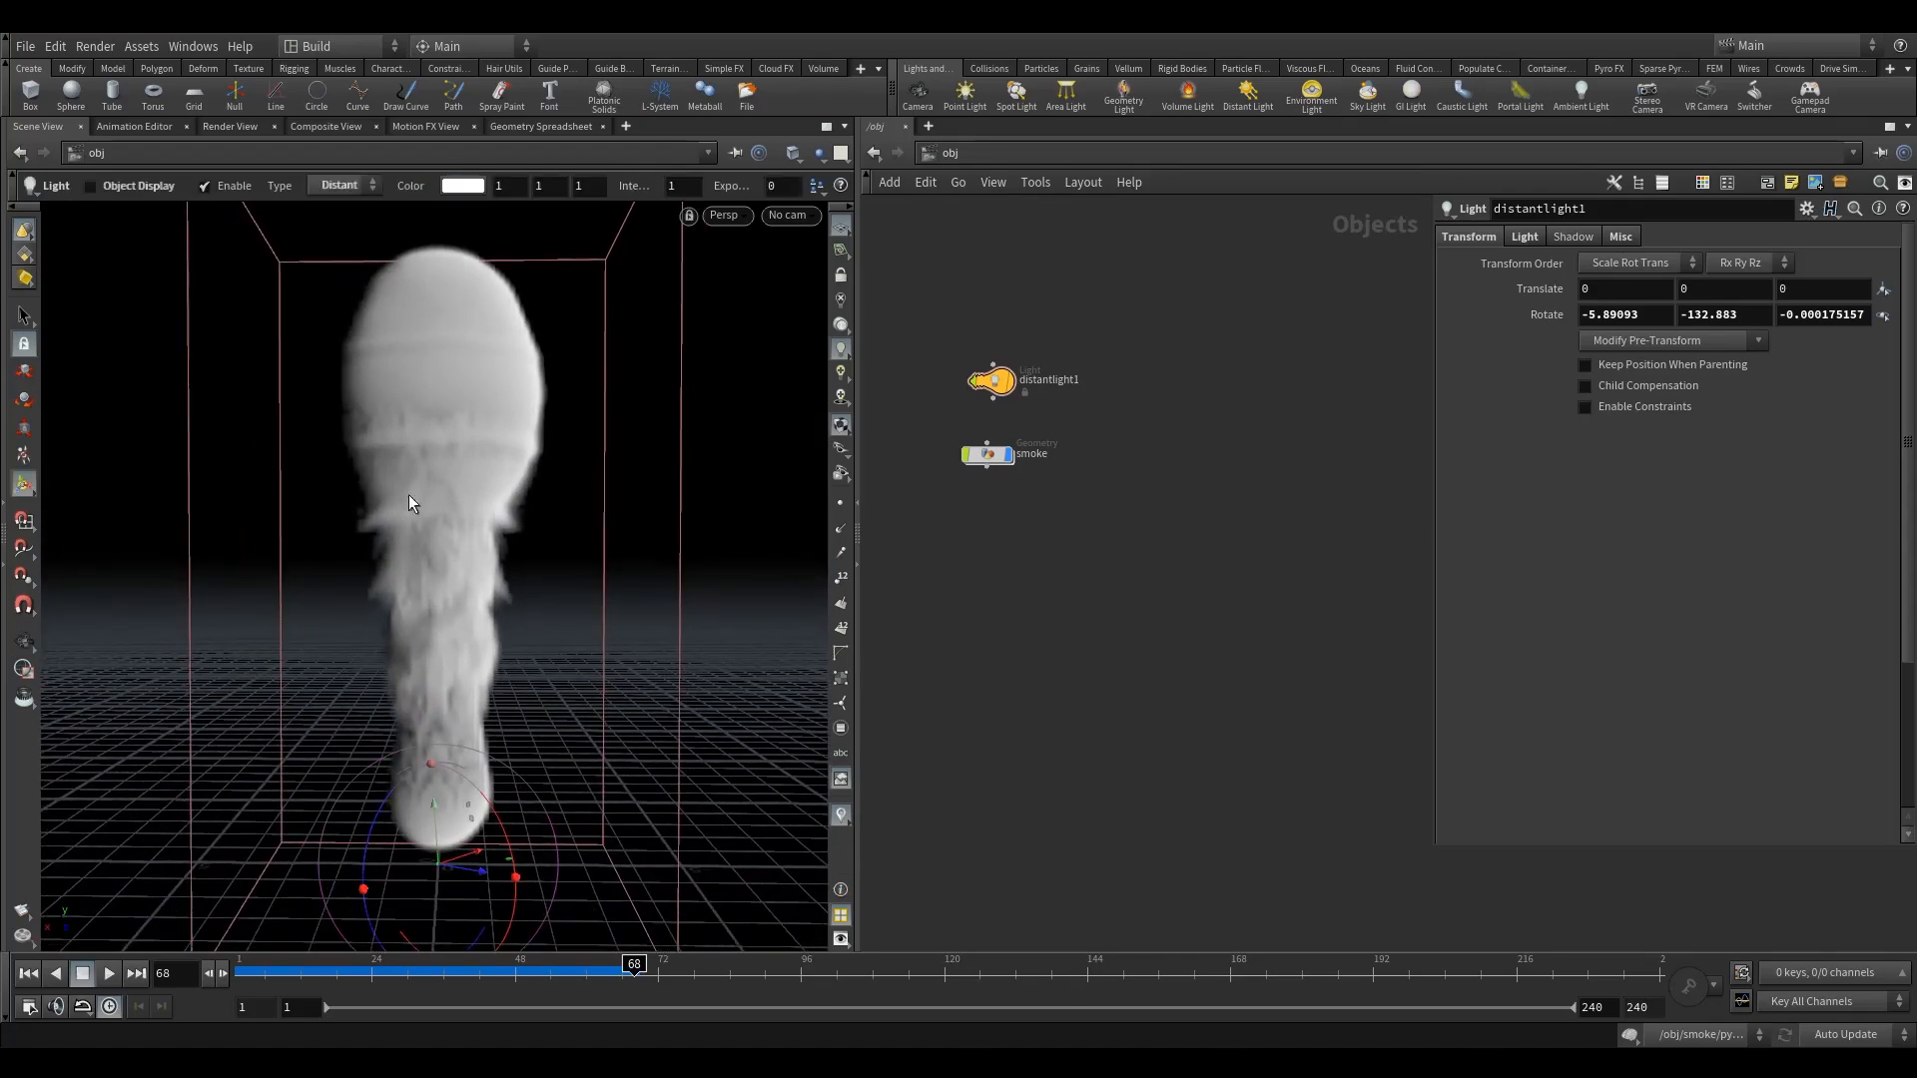
Step: Check the distant light's settings, then reposition the smoke node and open its network
left_click(992, 381)
left_click(1524, 238)
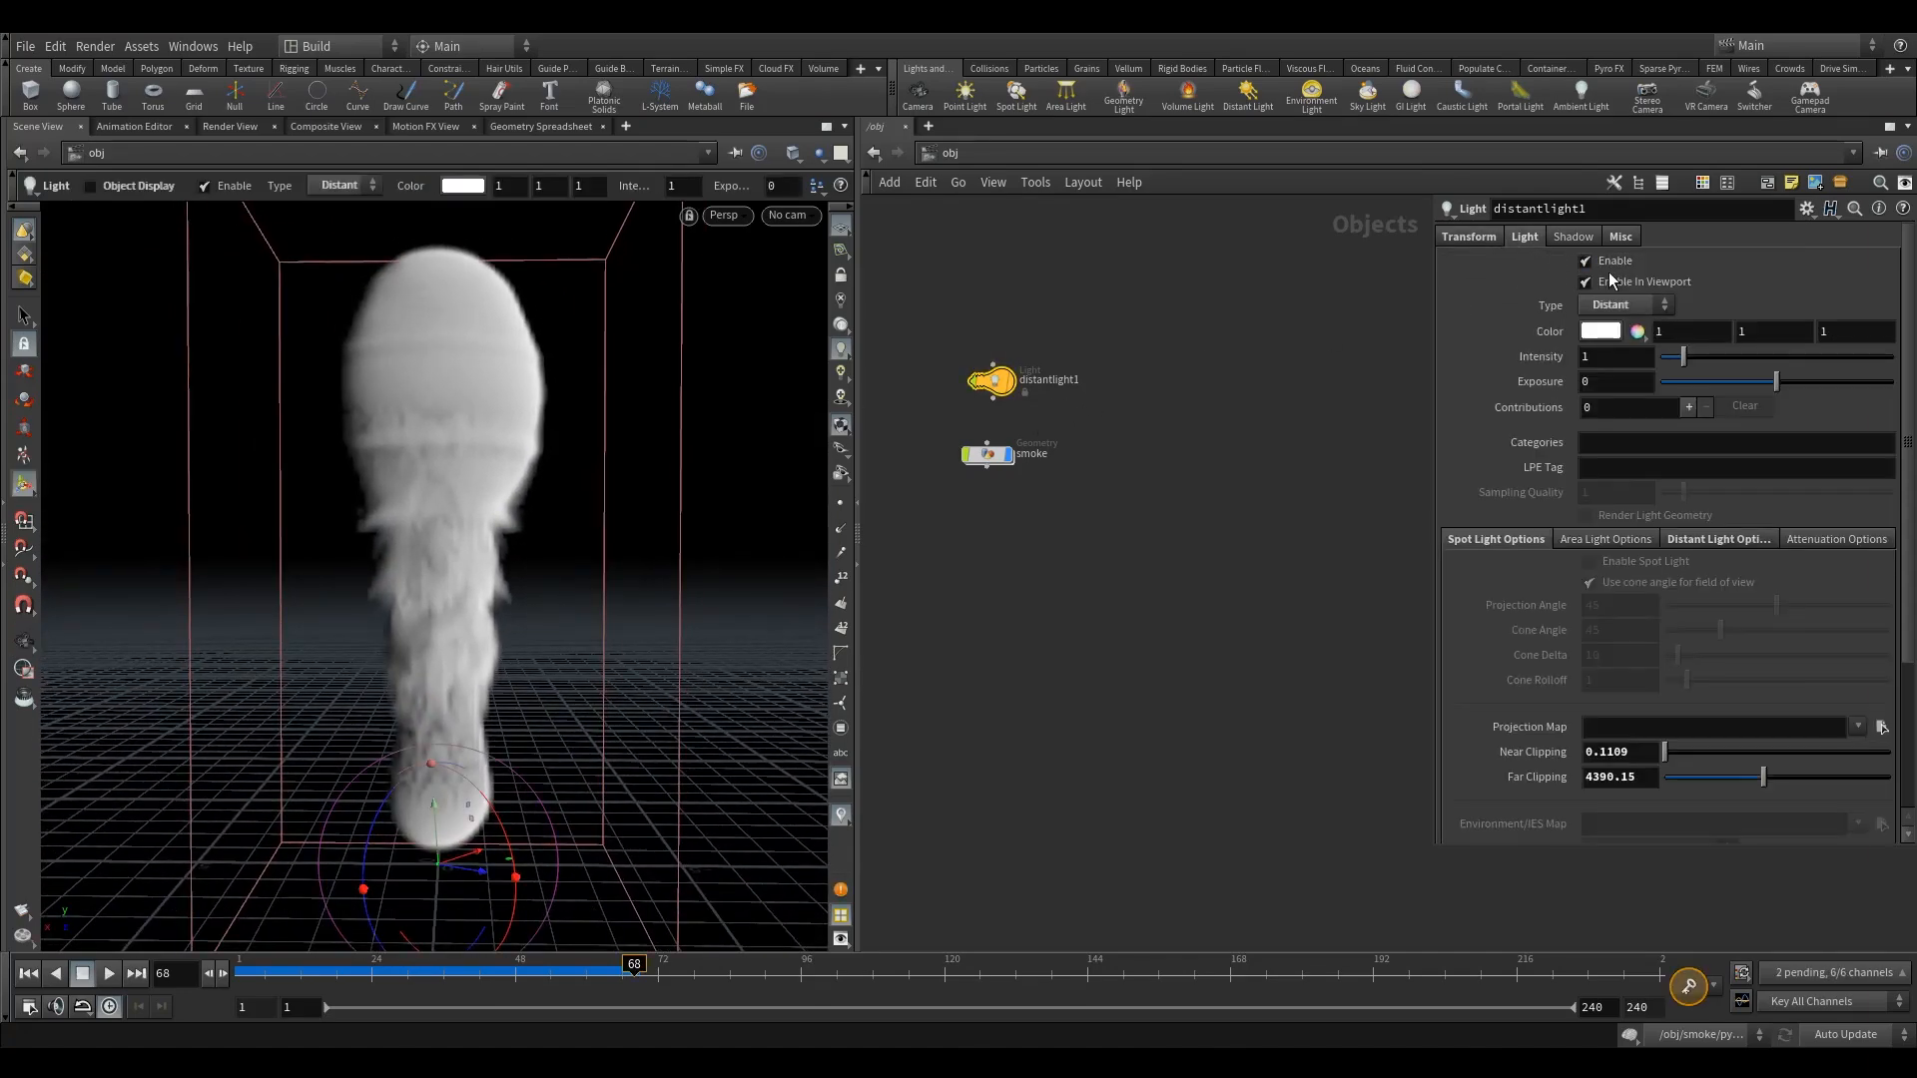
left_click_drag(965, 413, 1009, 477)
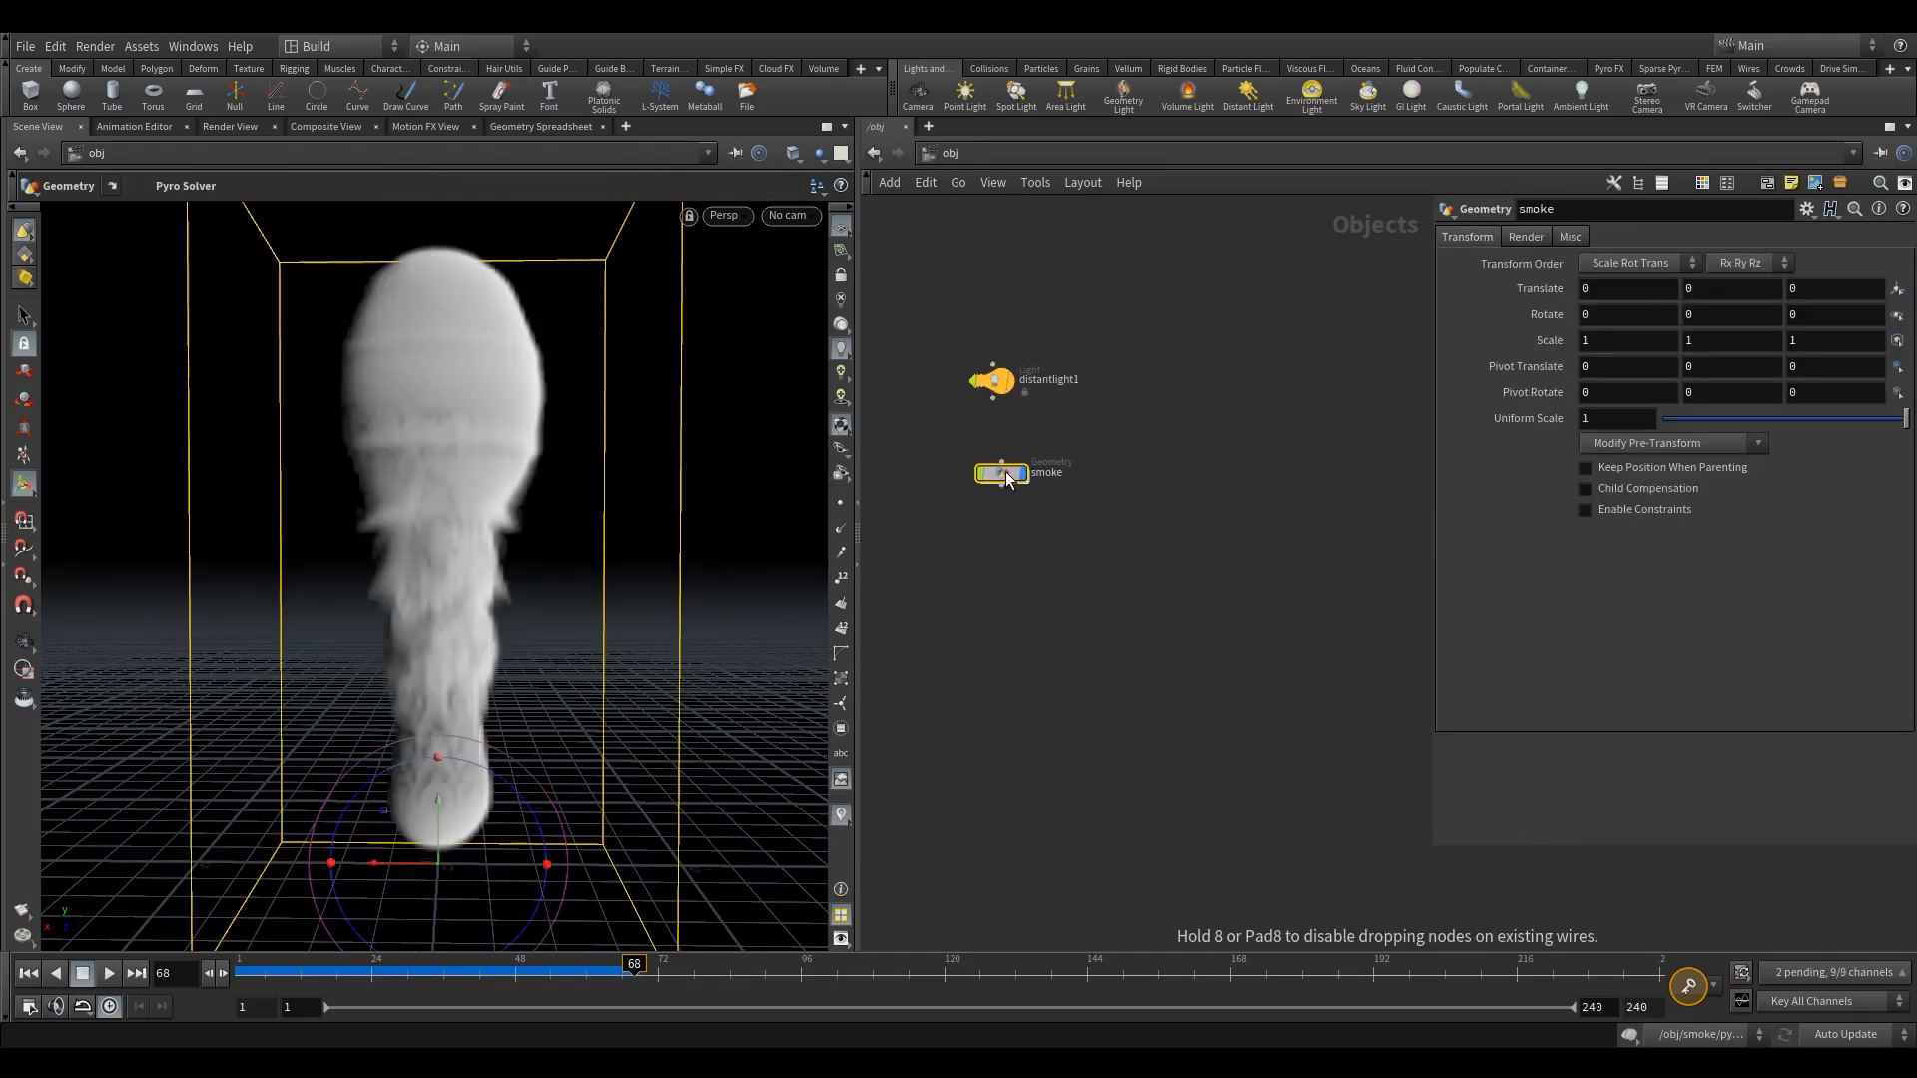
double_click(1003, 471)
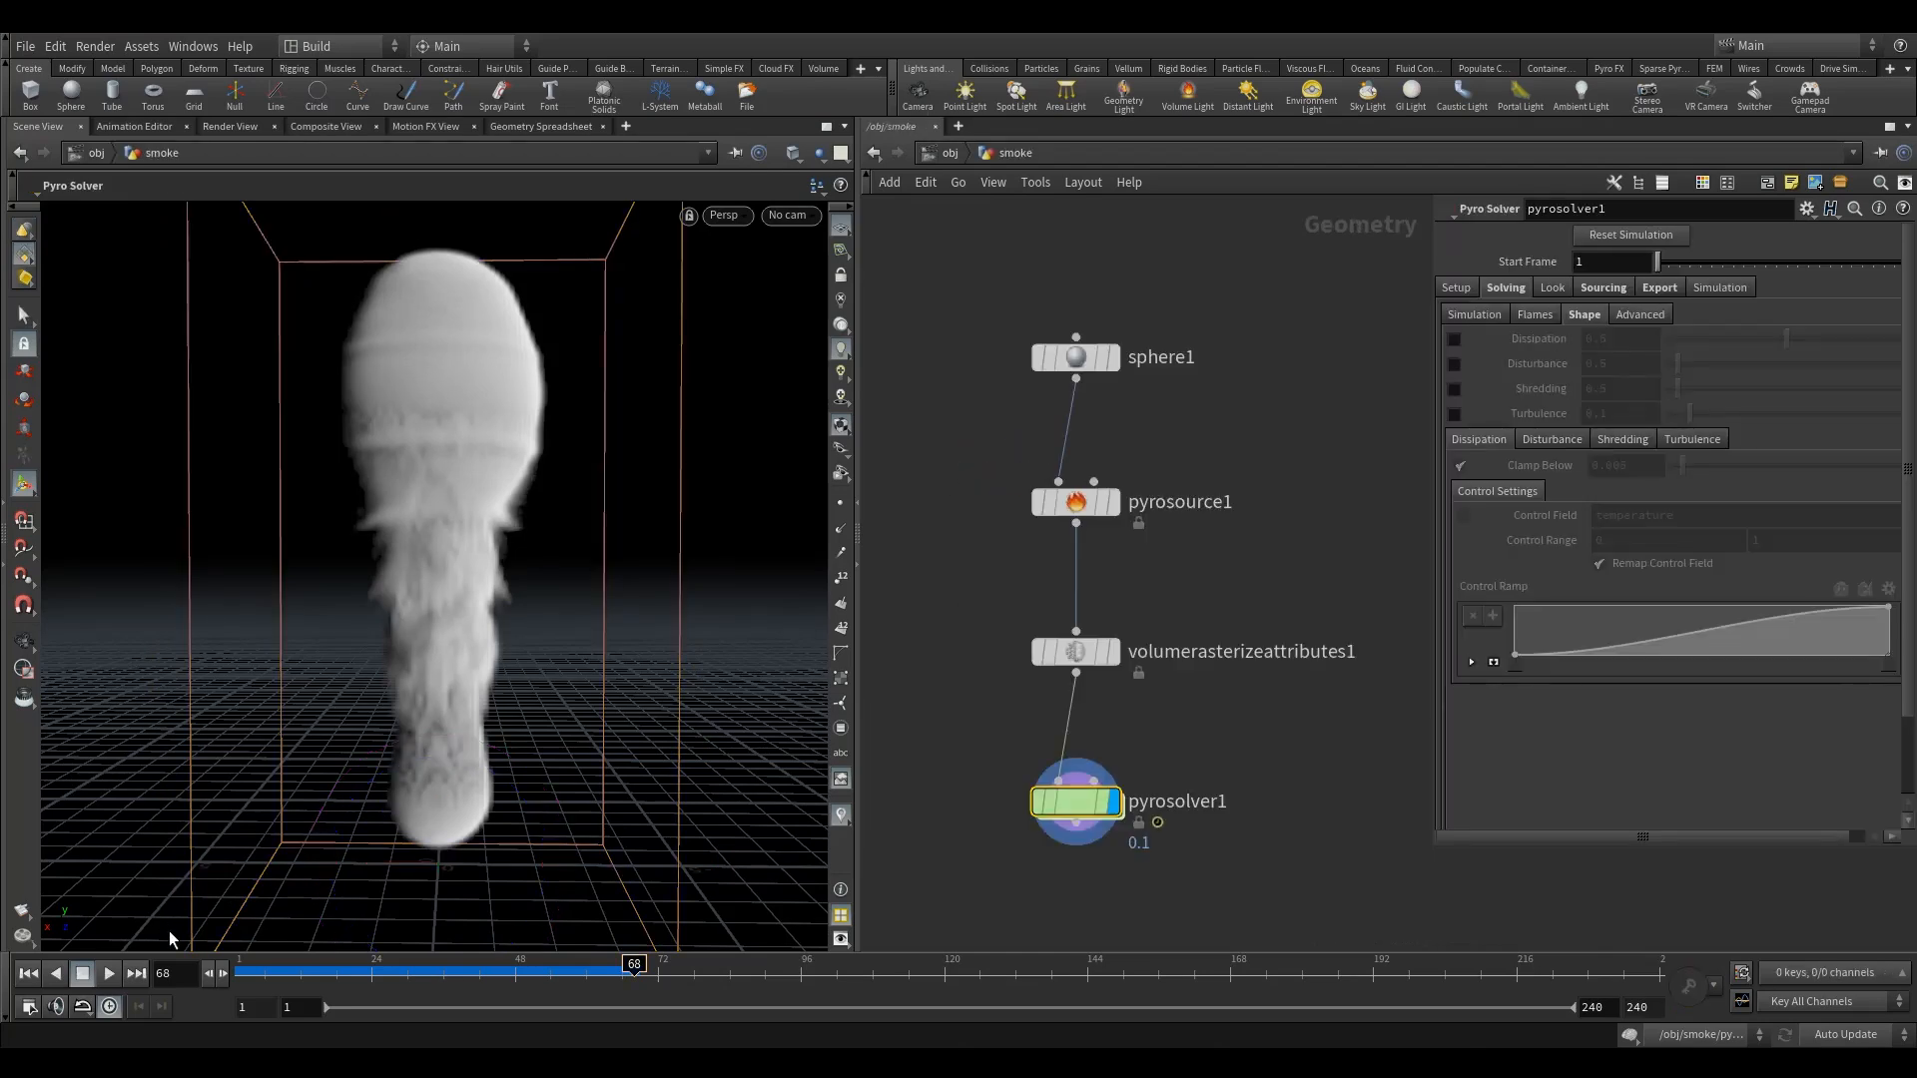
Step: Replay the simulation from frame 1 to frame 49 and check the viewport's 3D texture settings
left_click(28, 973)
left_click(109, 973)
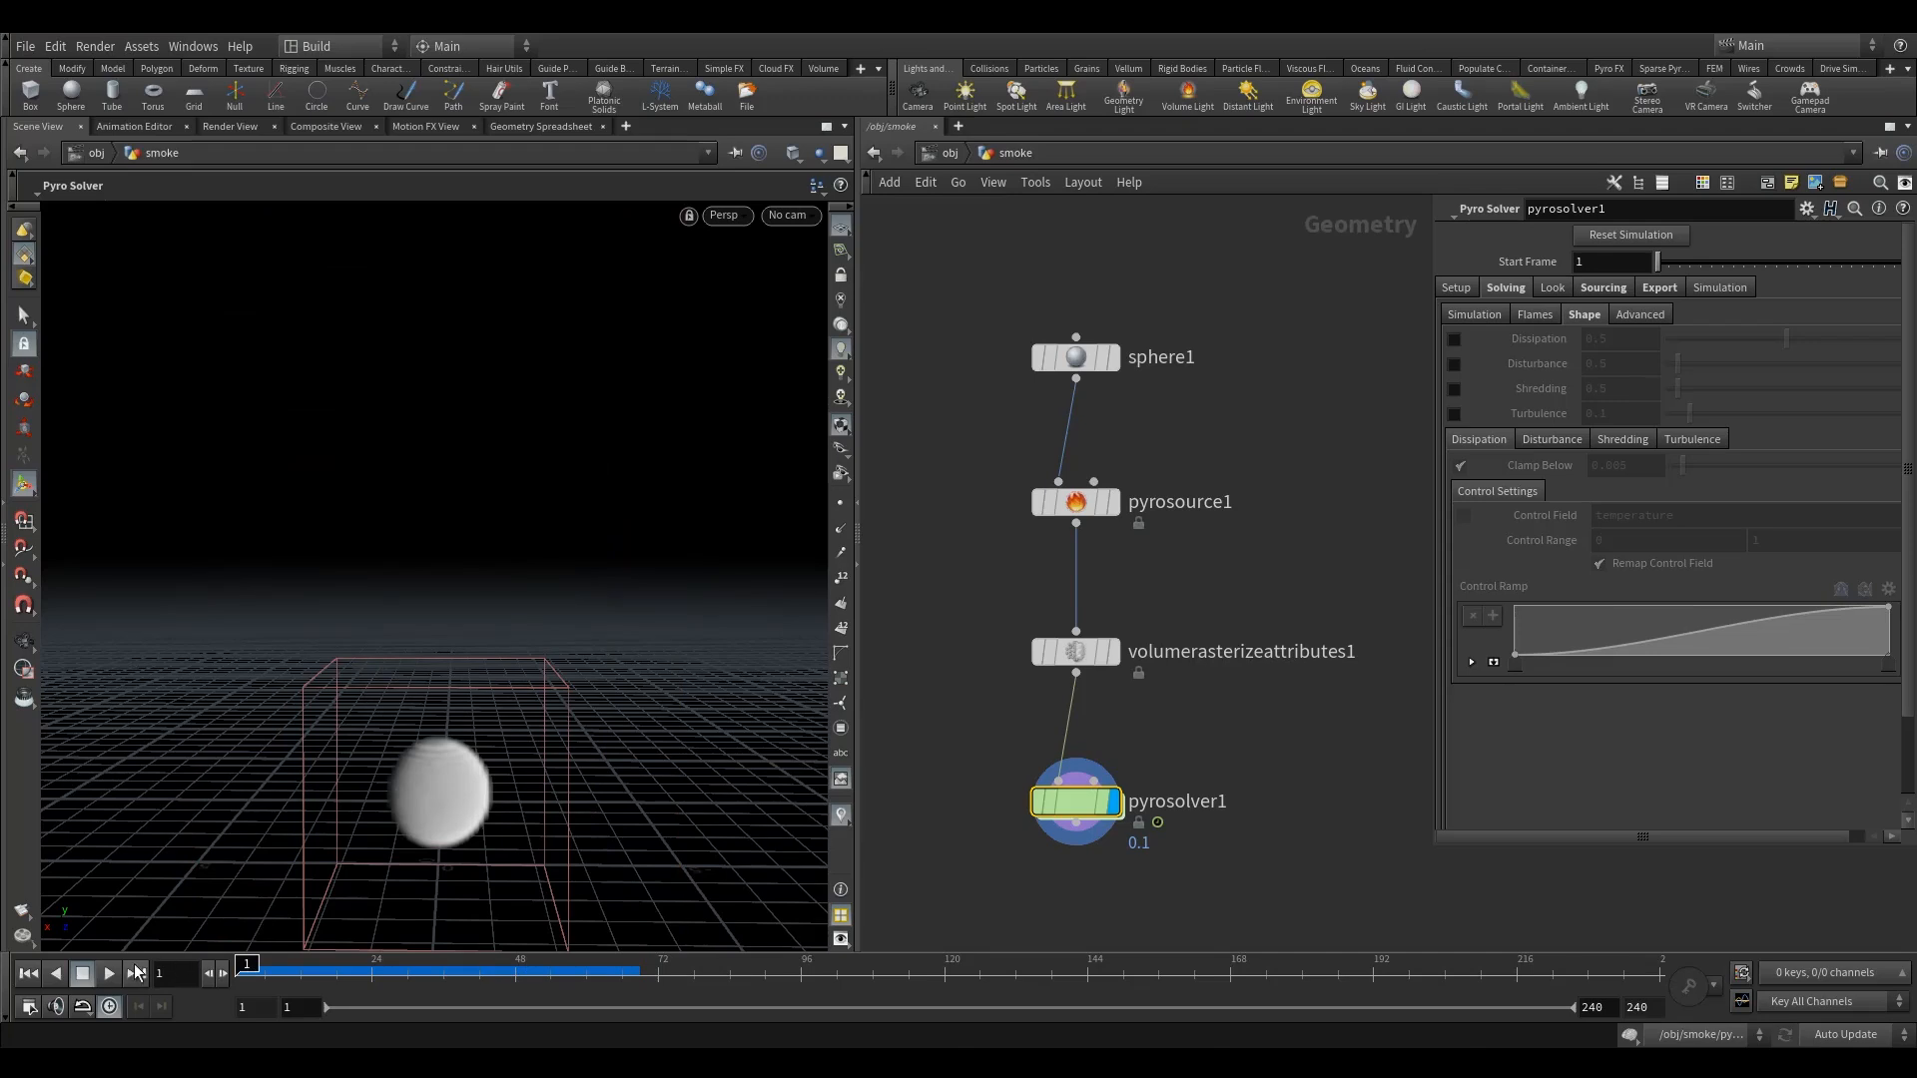
left_click(109, 974)
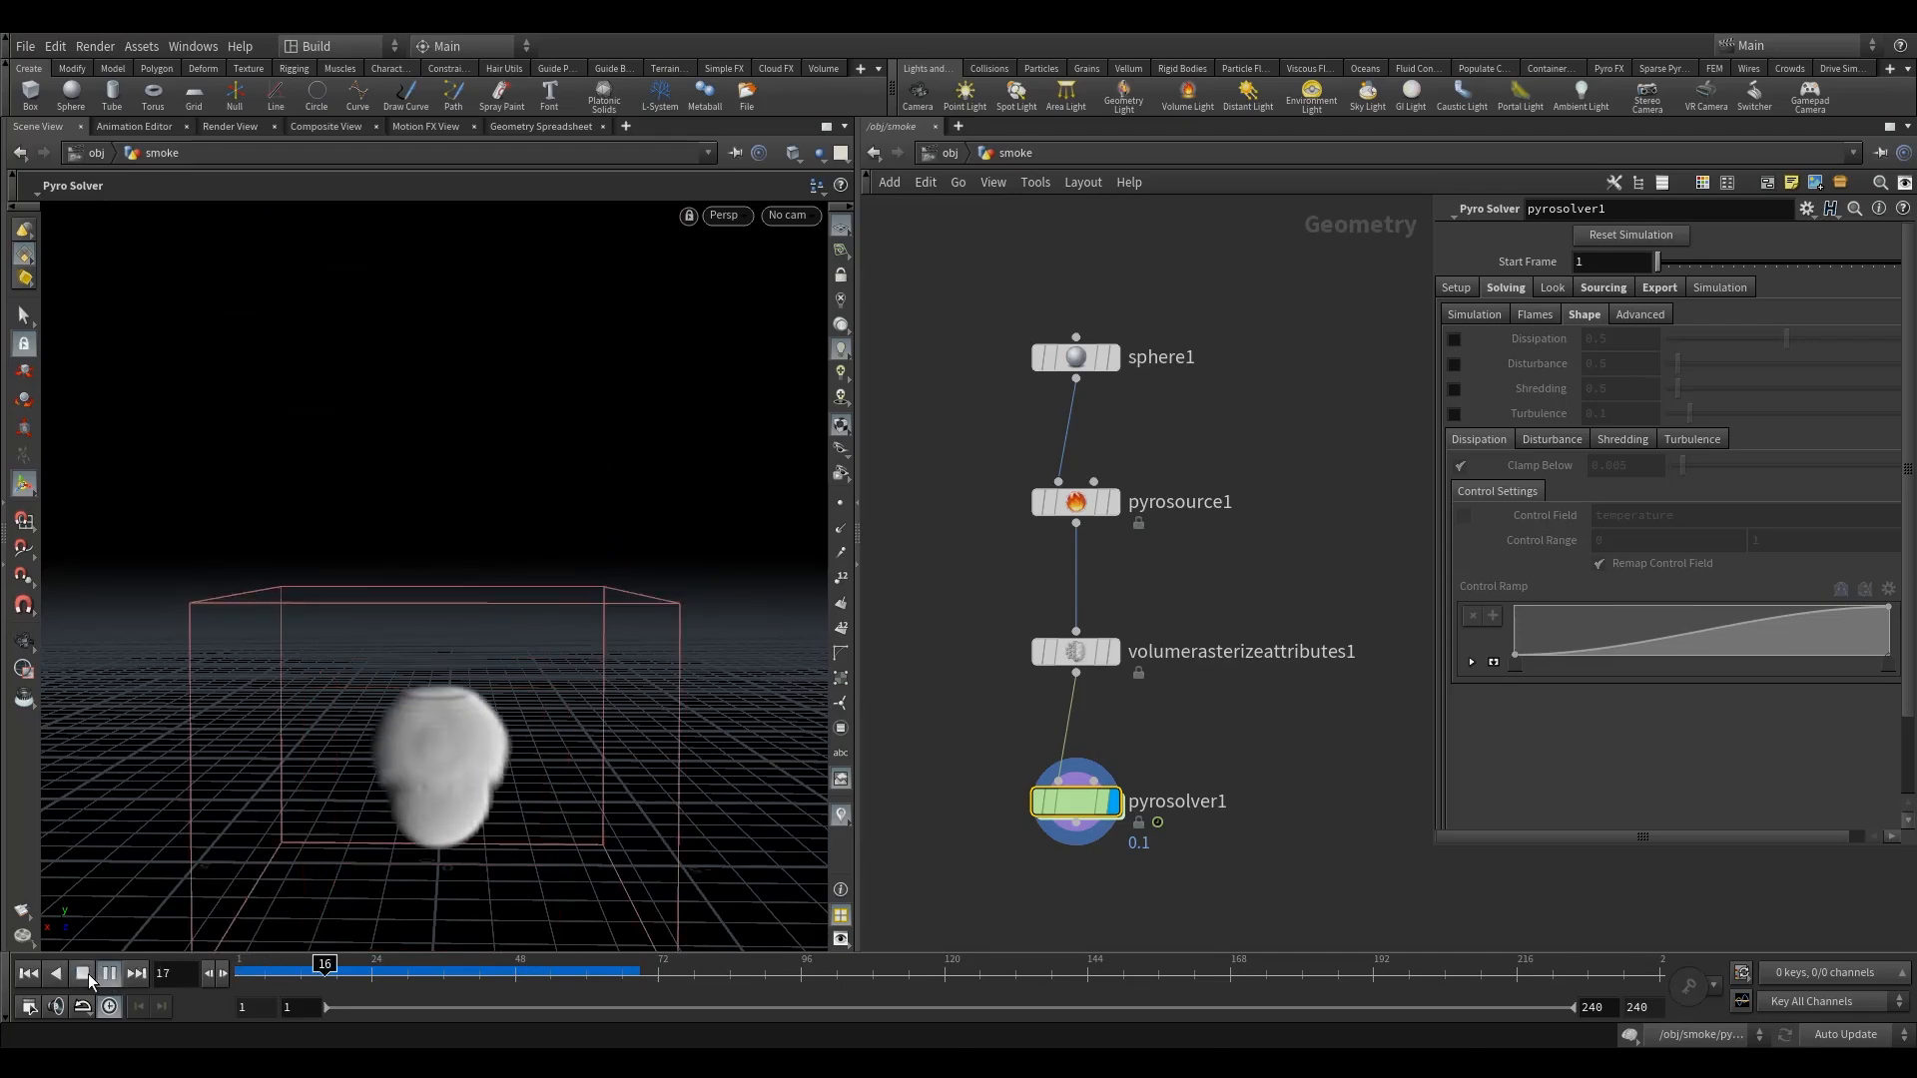
left_click(84, 976)
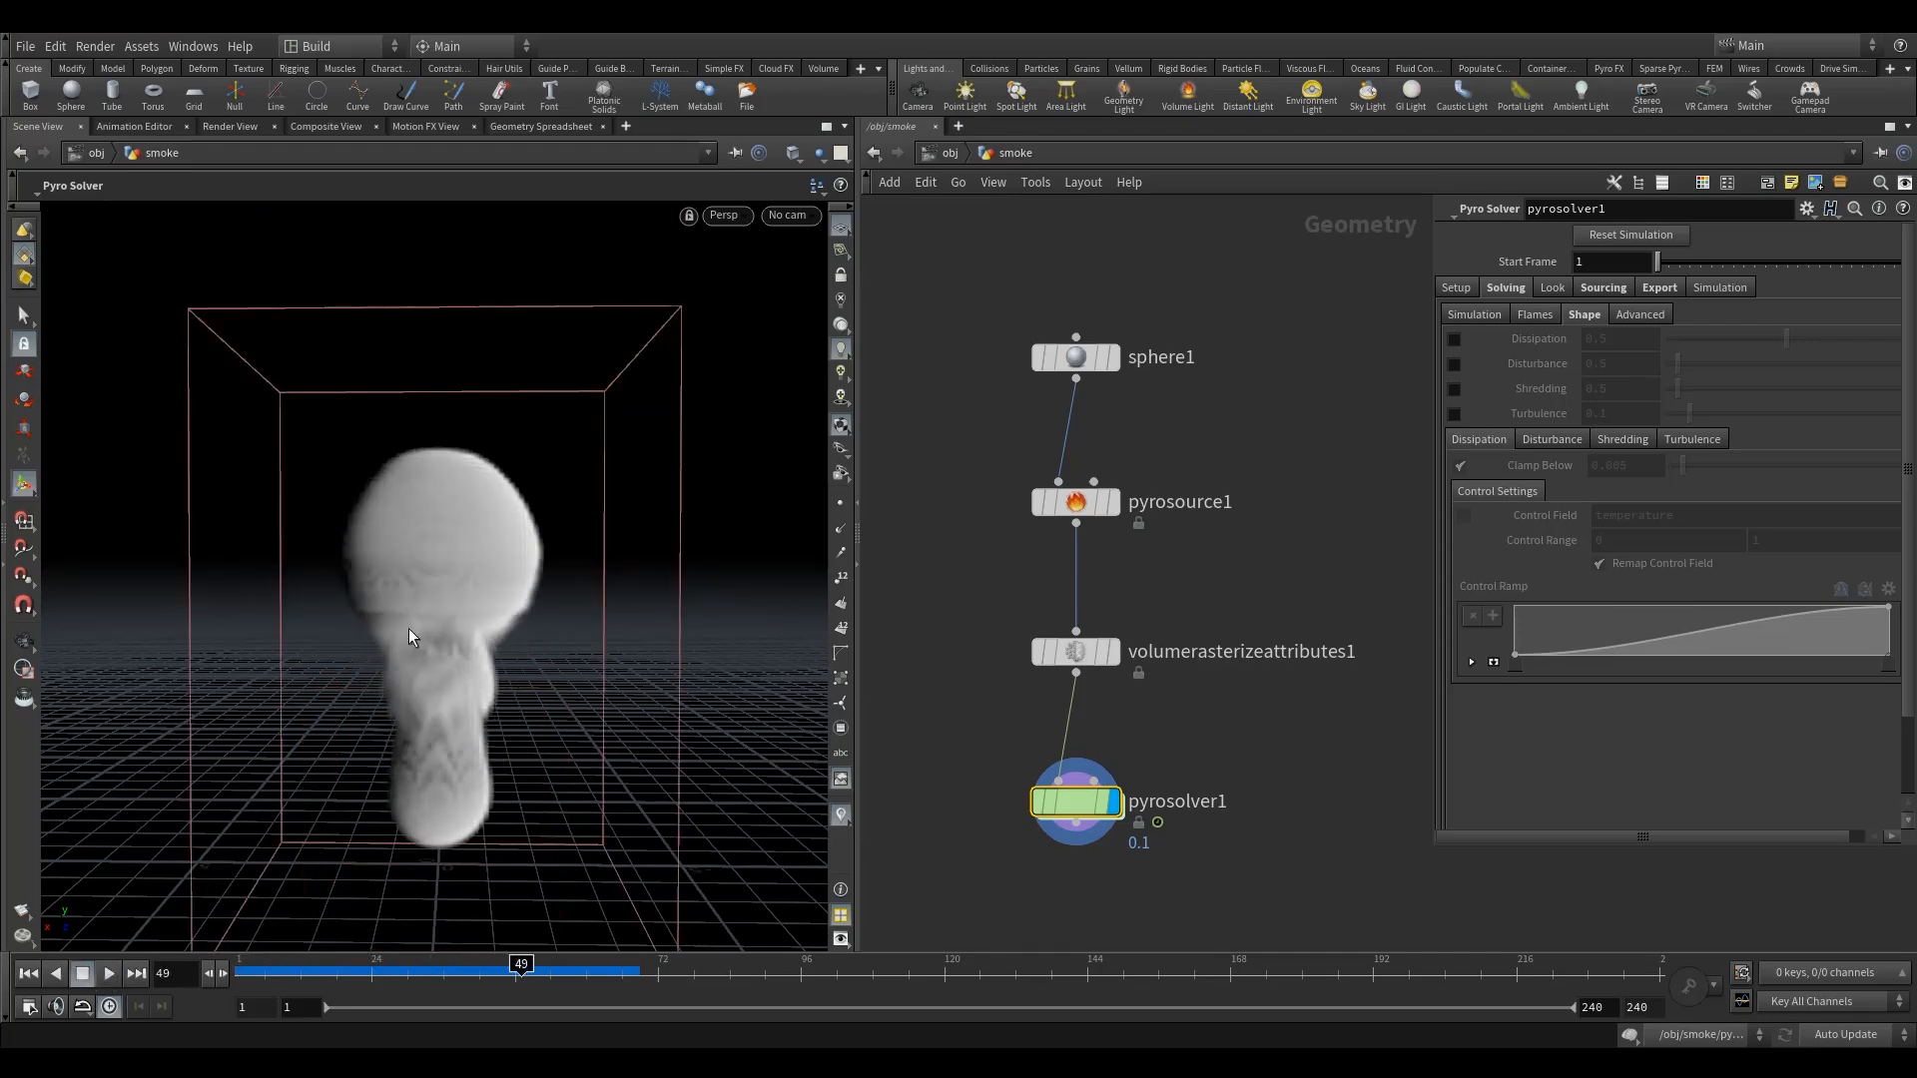
key("d")
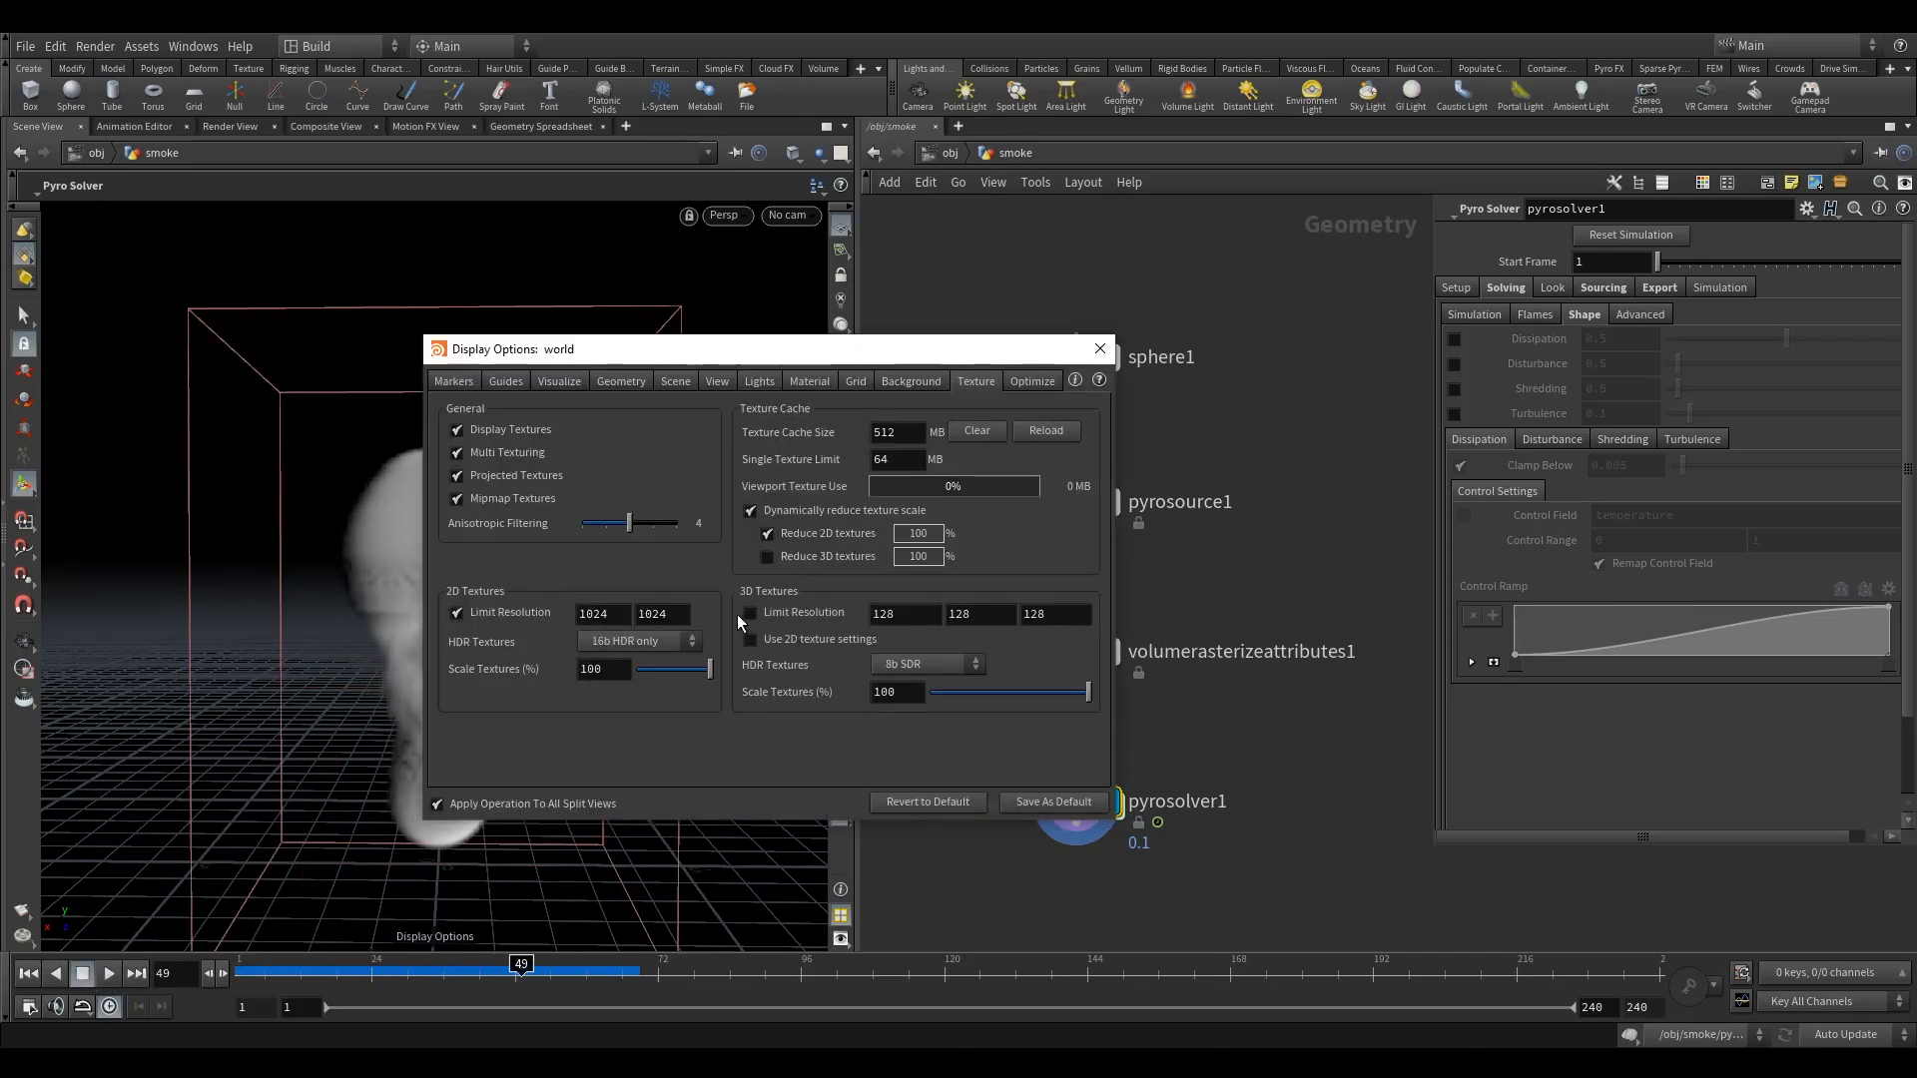
left_click(1100, 348)
Step: Rewind to frame 1, display sphere1 and move its node up to make room above pyrosource1
key("h")
left_click_drag(440, 971, 227, 959)
middle_click_drag(1110, 311, 1098, 520)
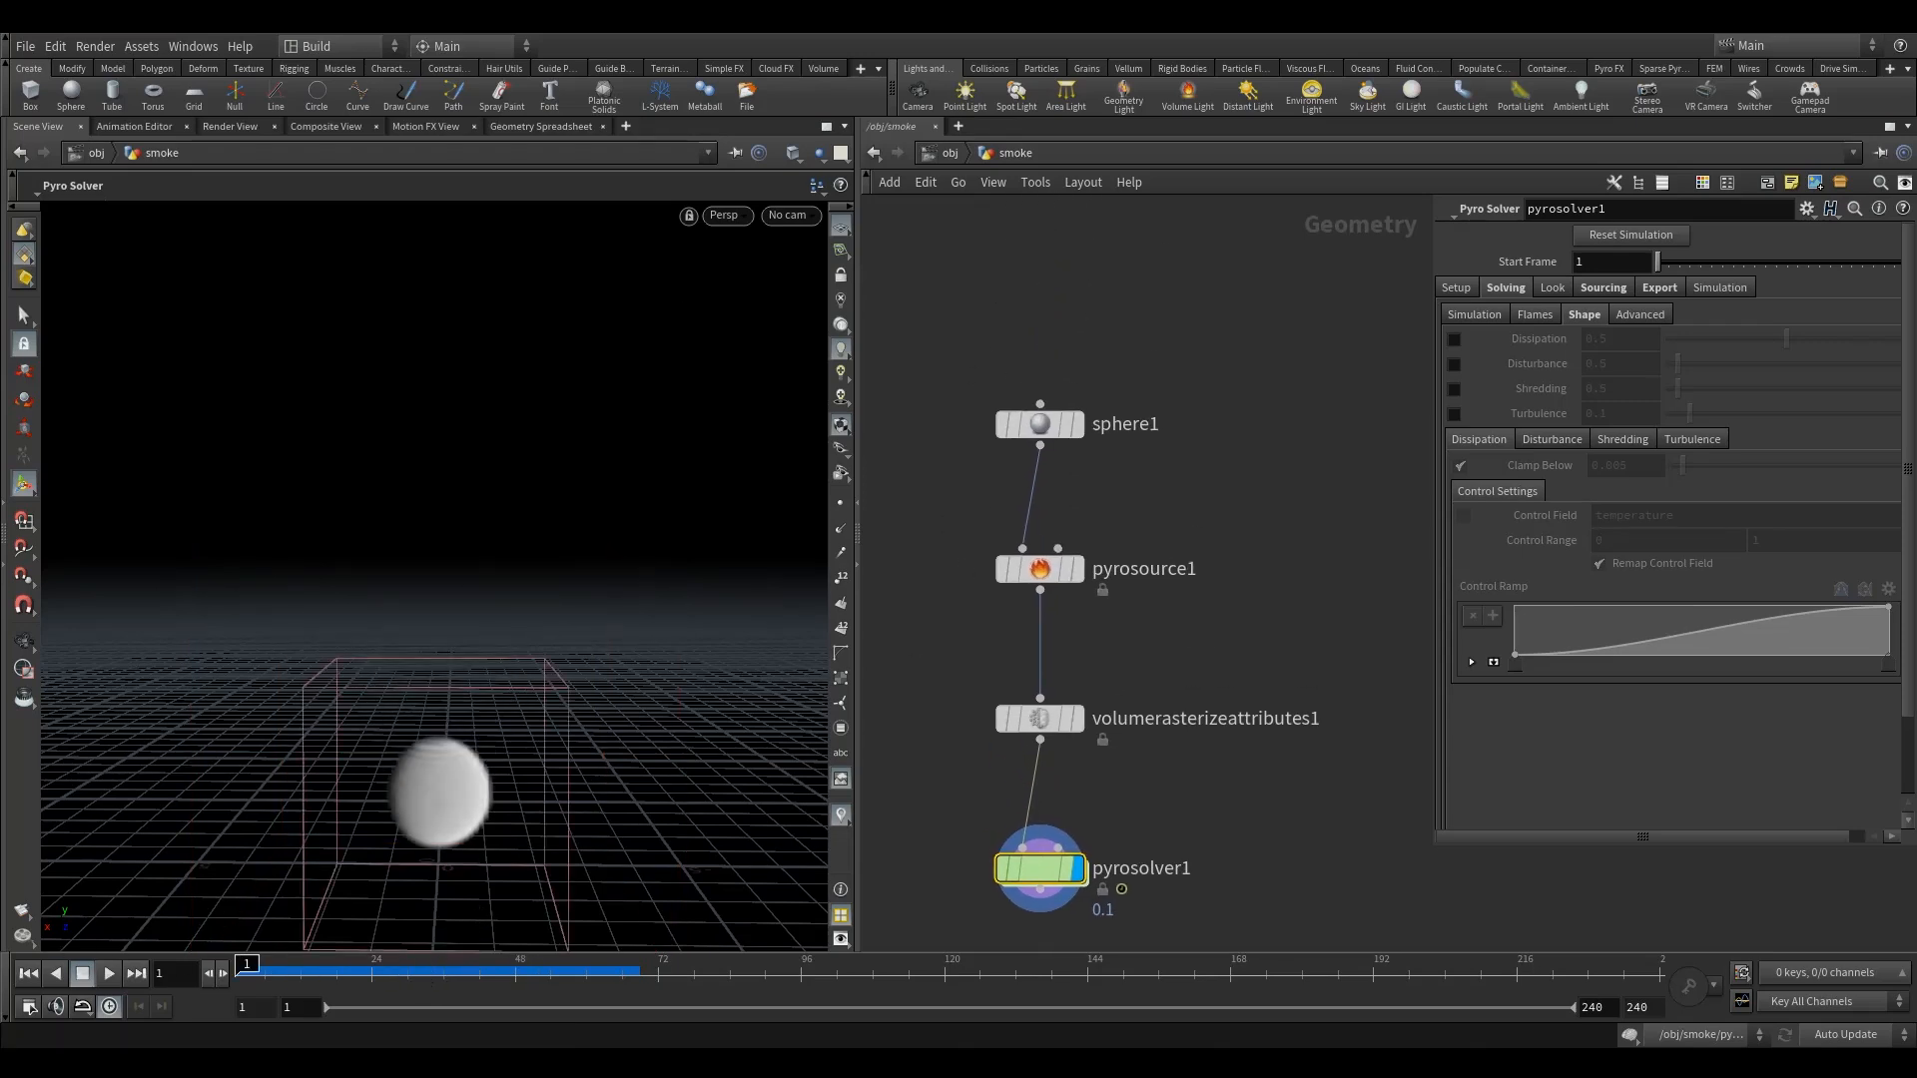
left_click(1039, 425)
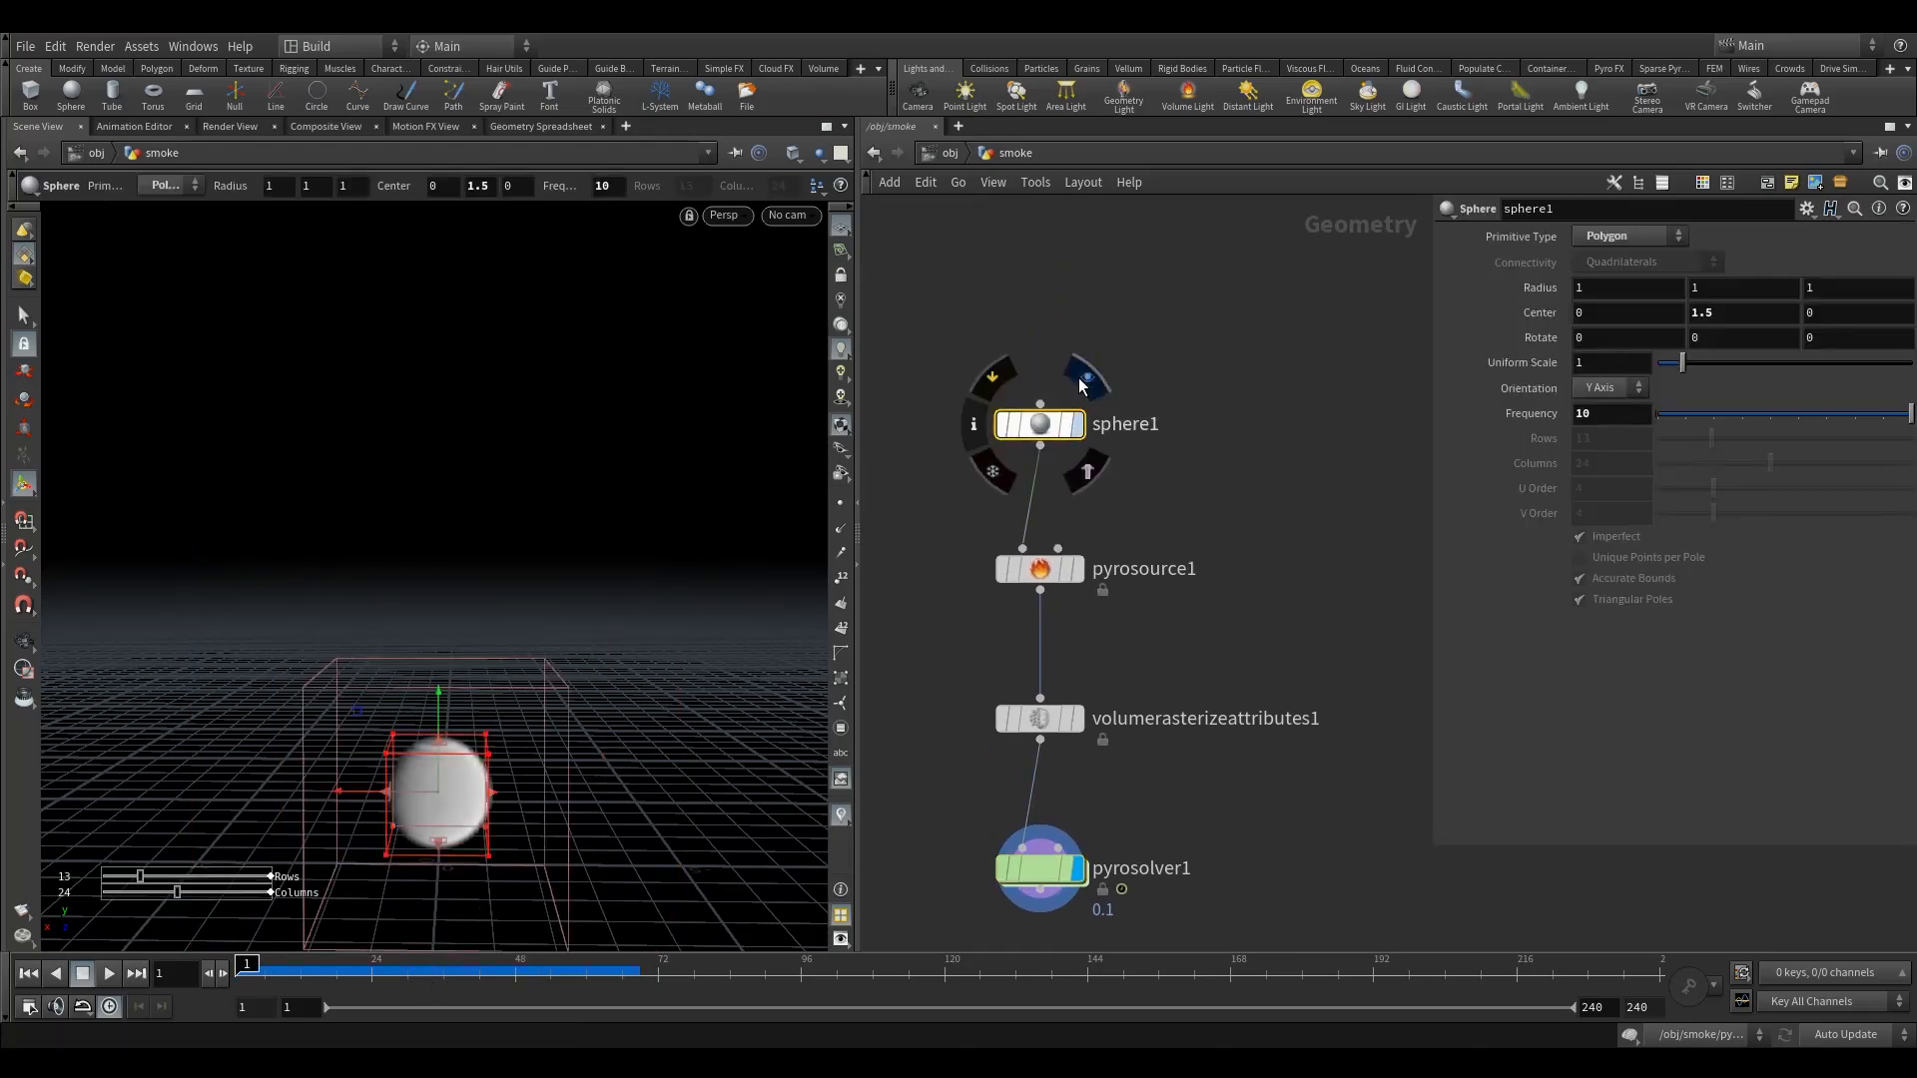
left_click(1075, 425)
left_click_drag(1034, 431, 1035, 389)
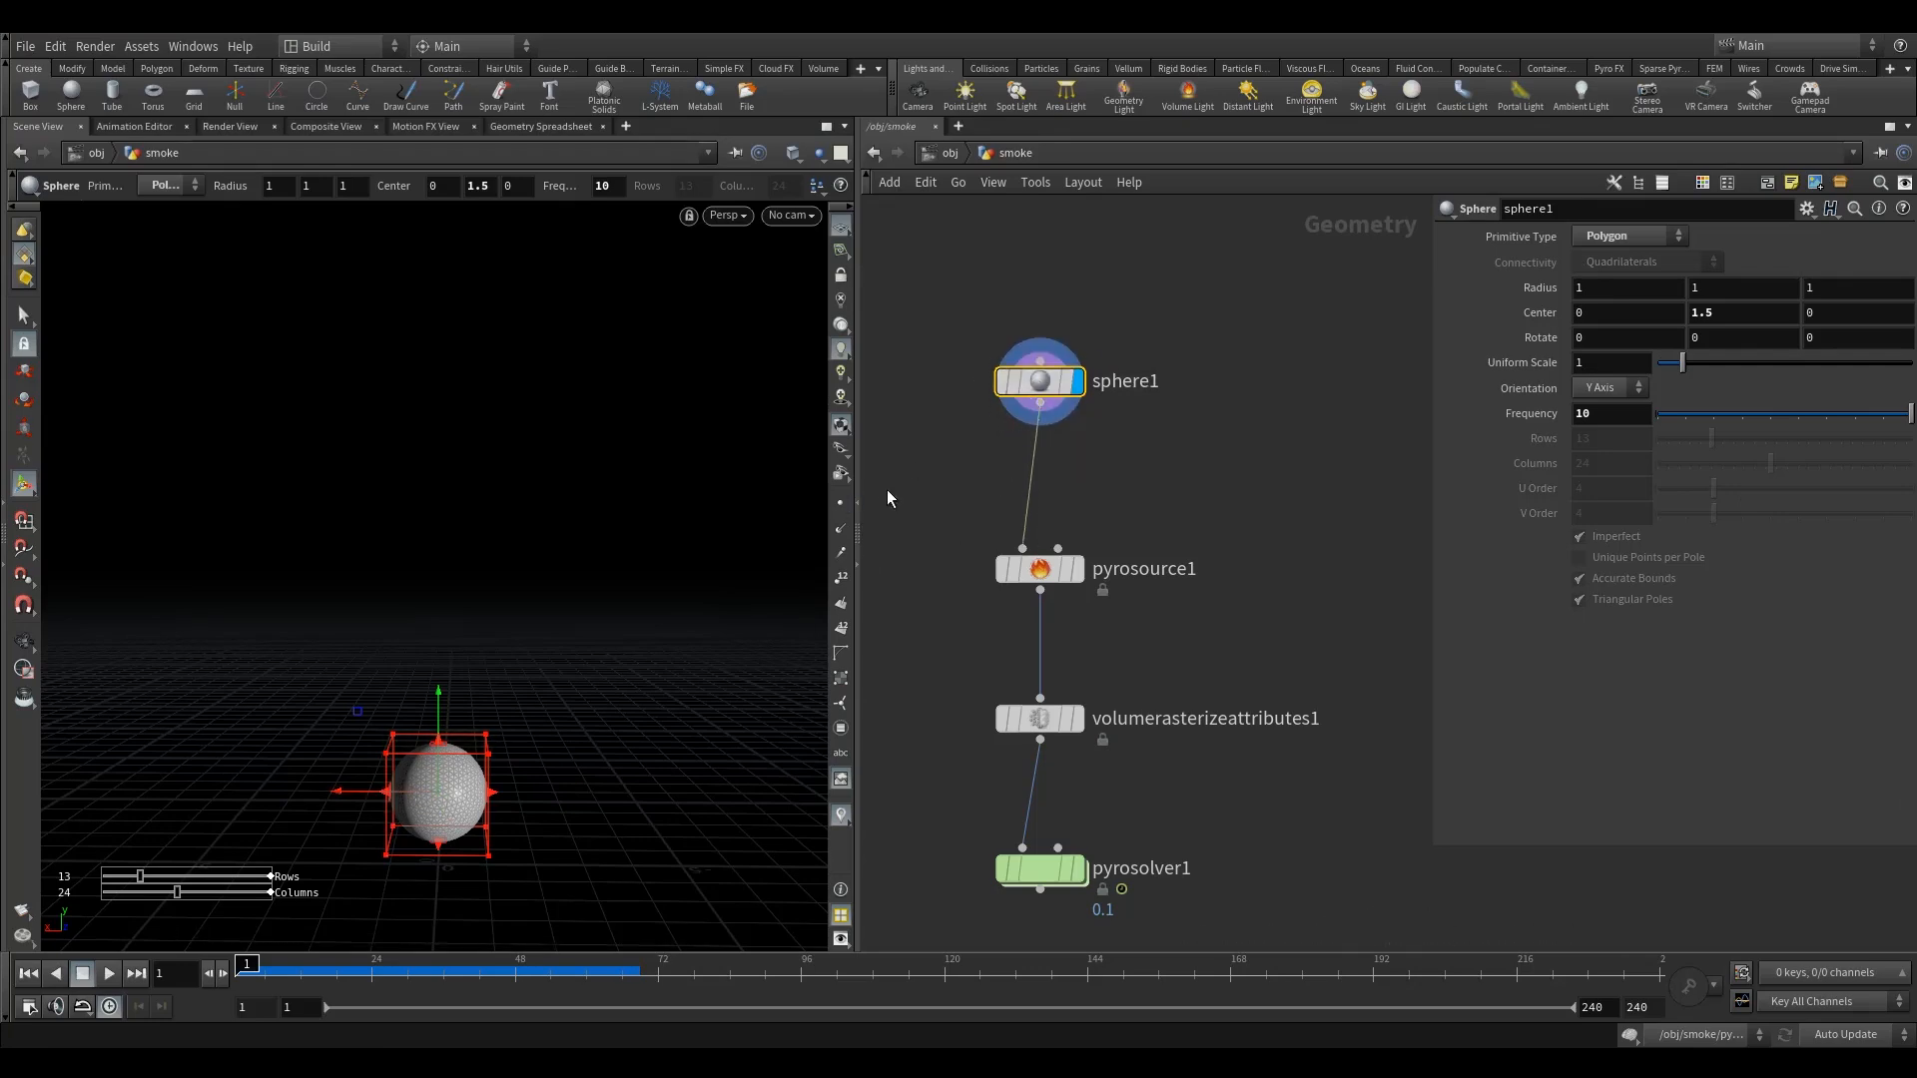
Step: Insert a Mountain node between sphere1 and pyrosource1 and display its result
key("Tab")
type("mo")
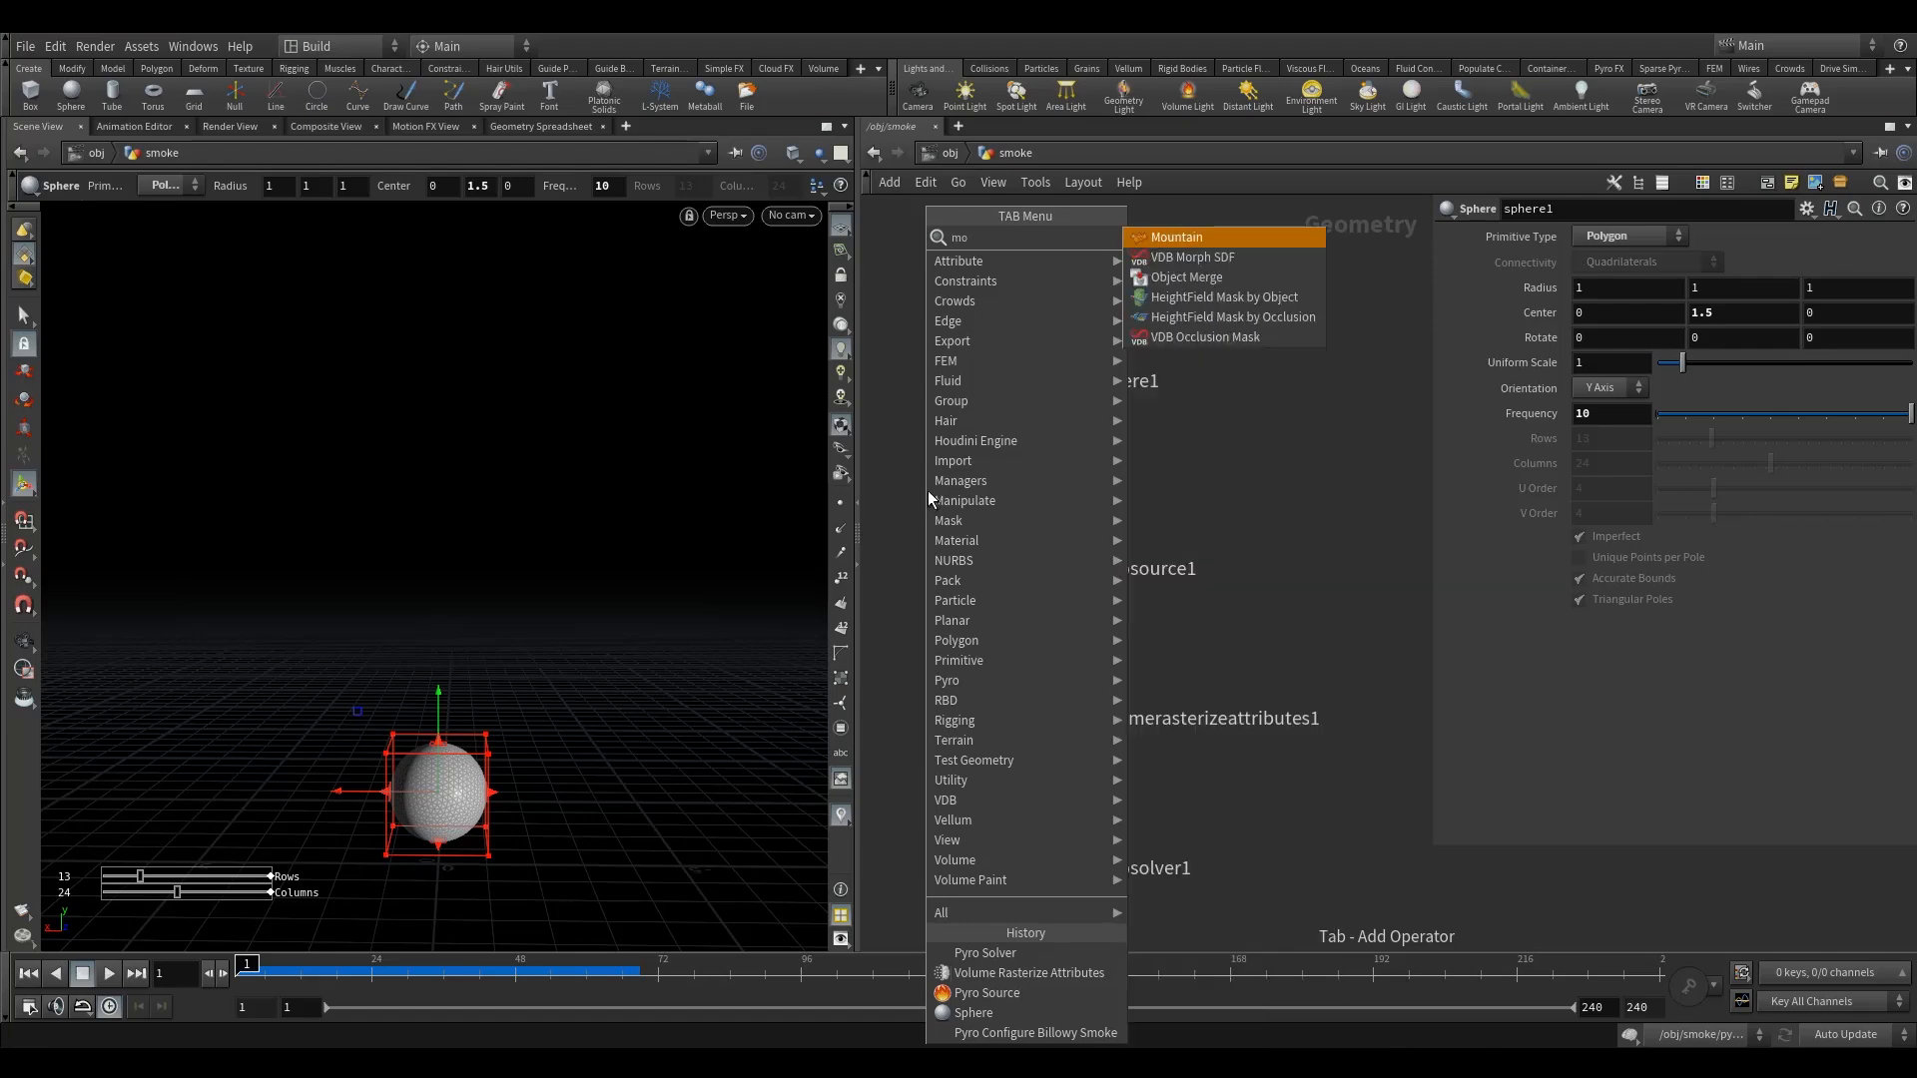
left_click(1160, 242)
left_click(1038, 475)
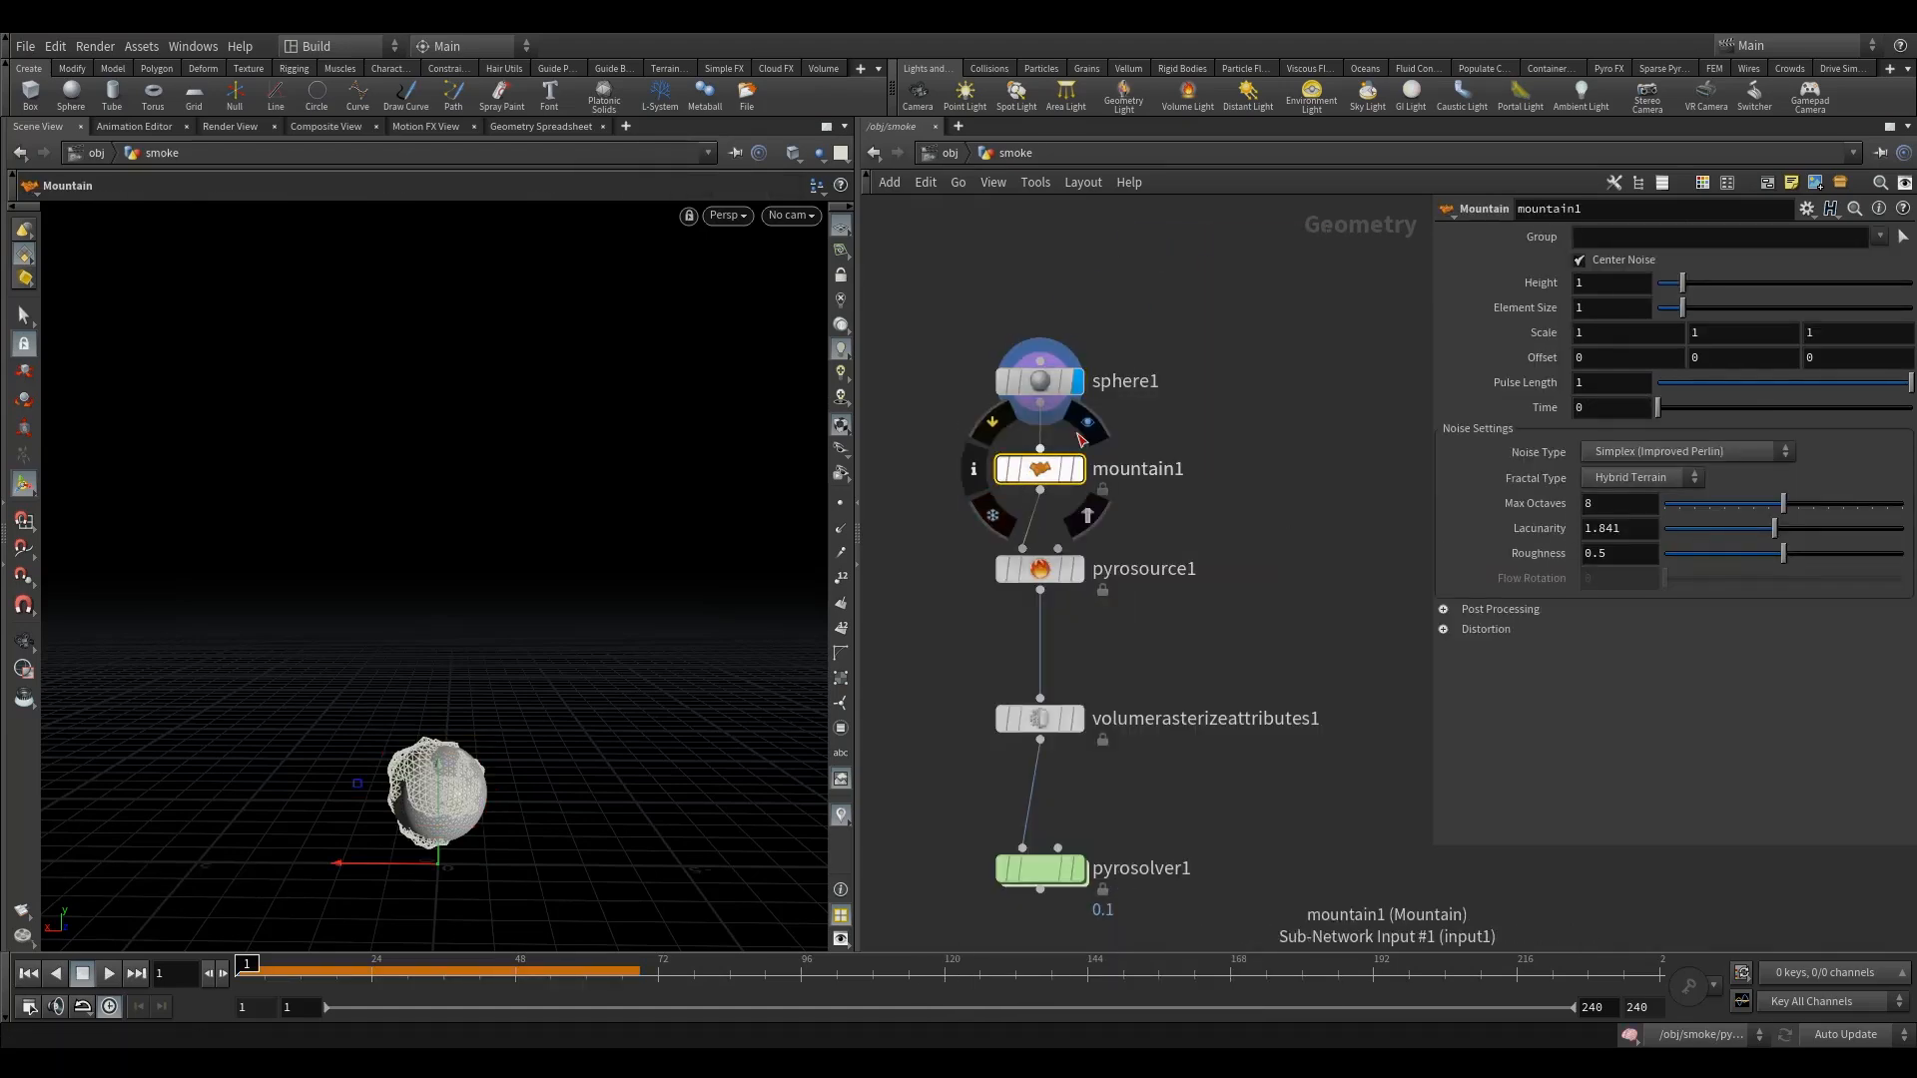
left_click(1076, 469)
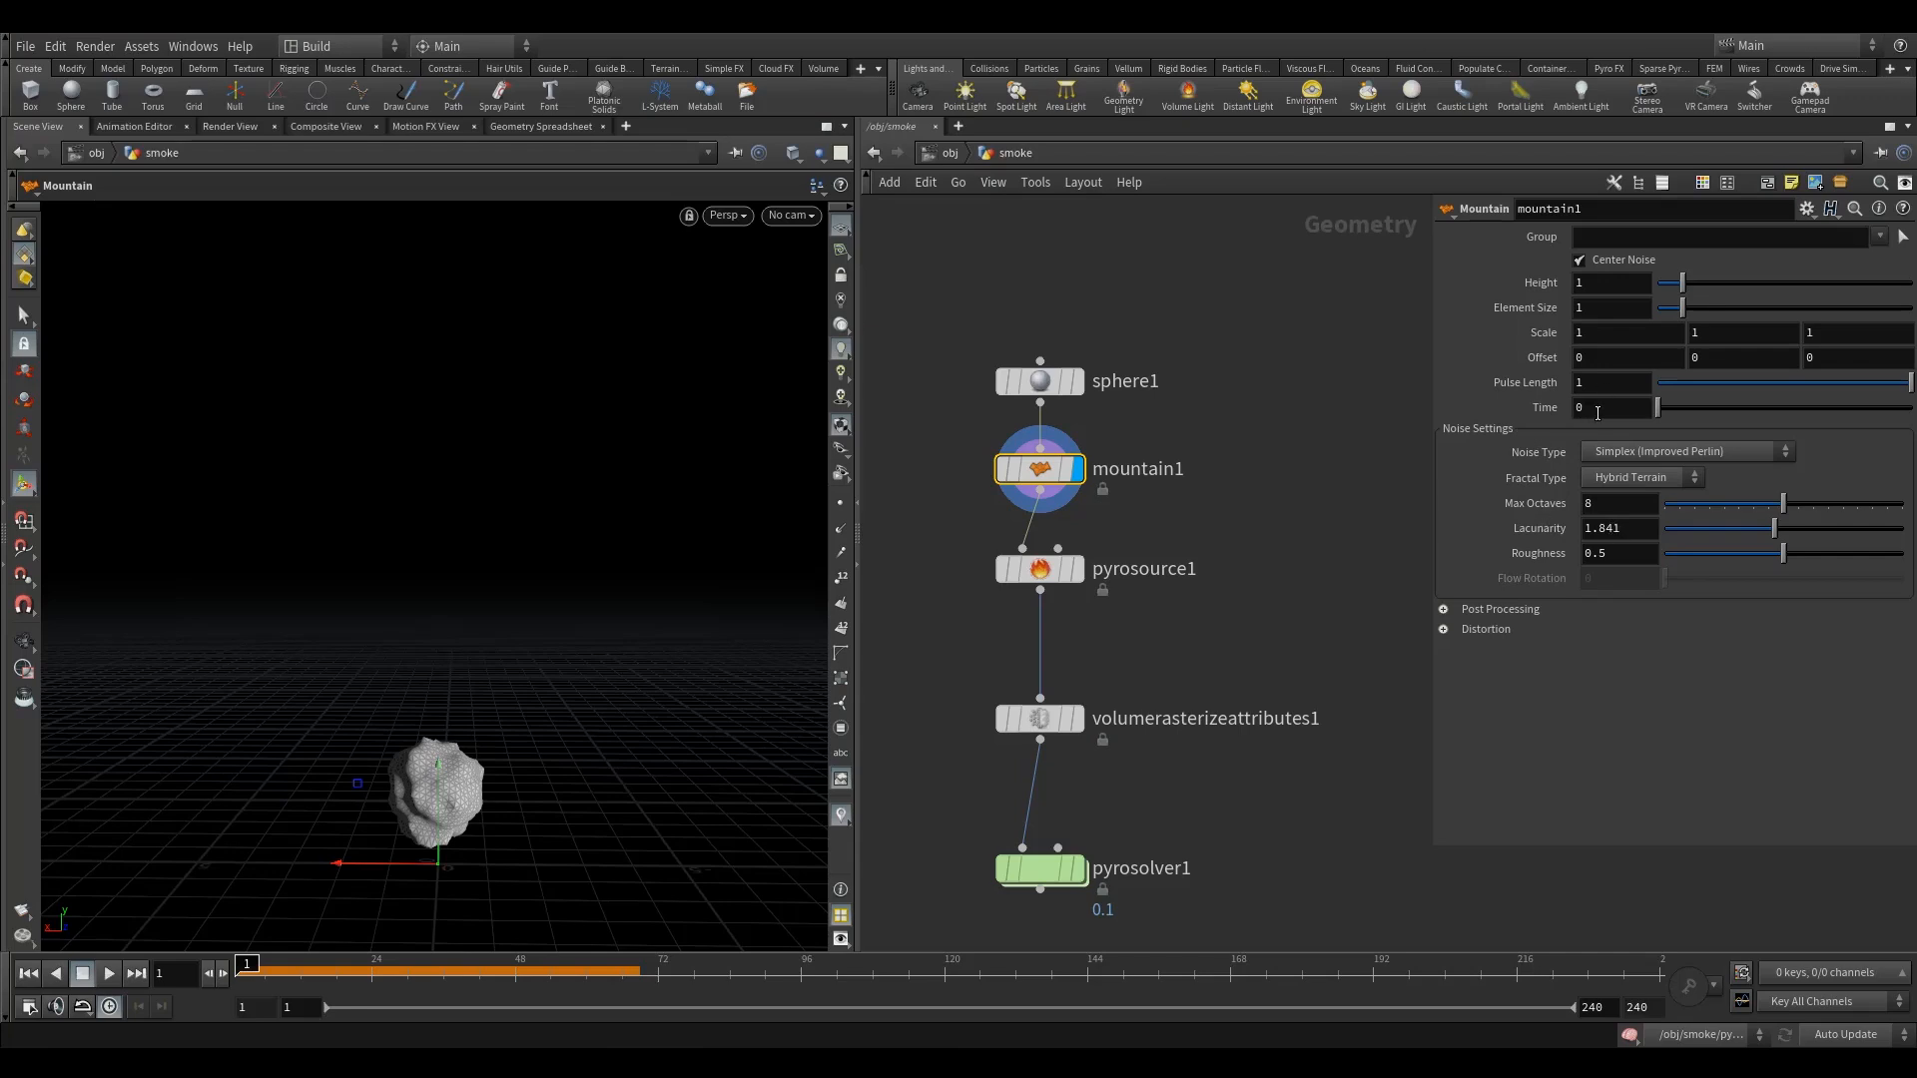
Step: Try the Mountain node's Time setting and switch the display back to the pyro solver
mouse_move(1660, 411)
left_mouse_down()
mouse_move(1745, 418)
mouse_move(1640, 420)
left_mouse_up()
middle_click_drag(1197, 589, 1178, 377)
left_click(1019, 658)
left_click(1058, 657)
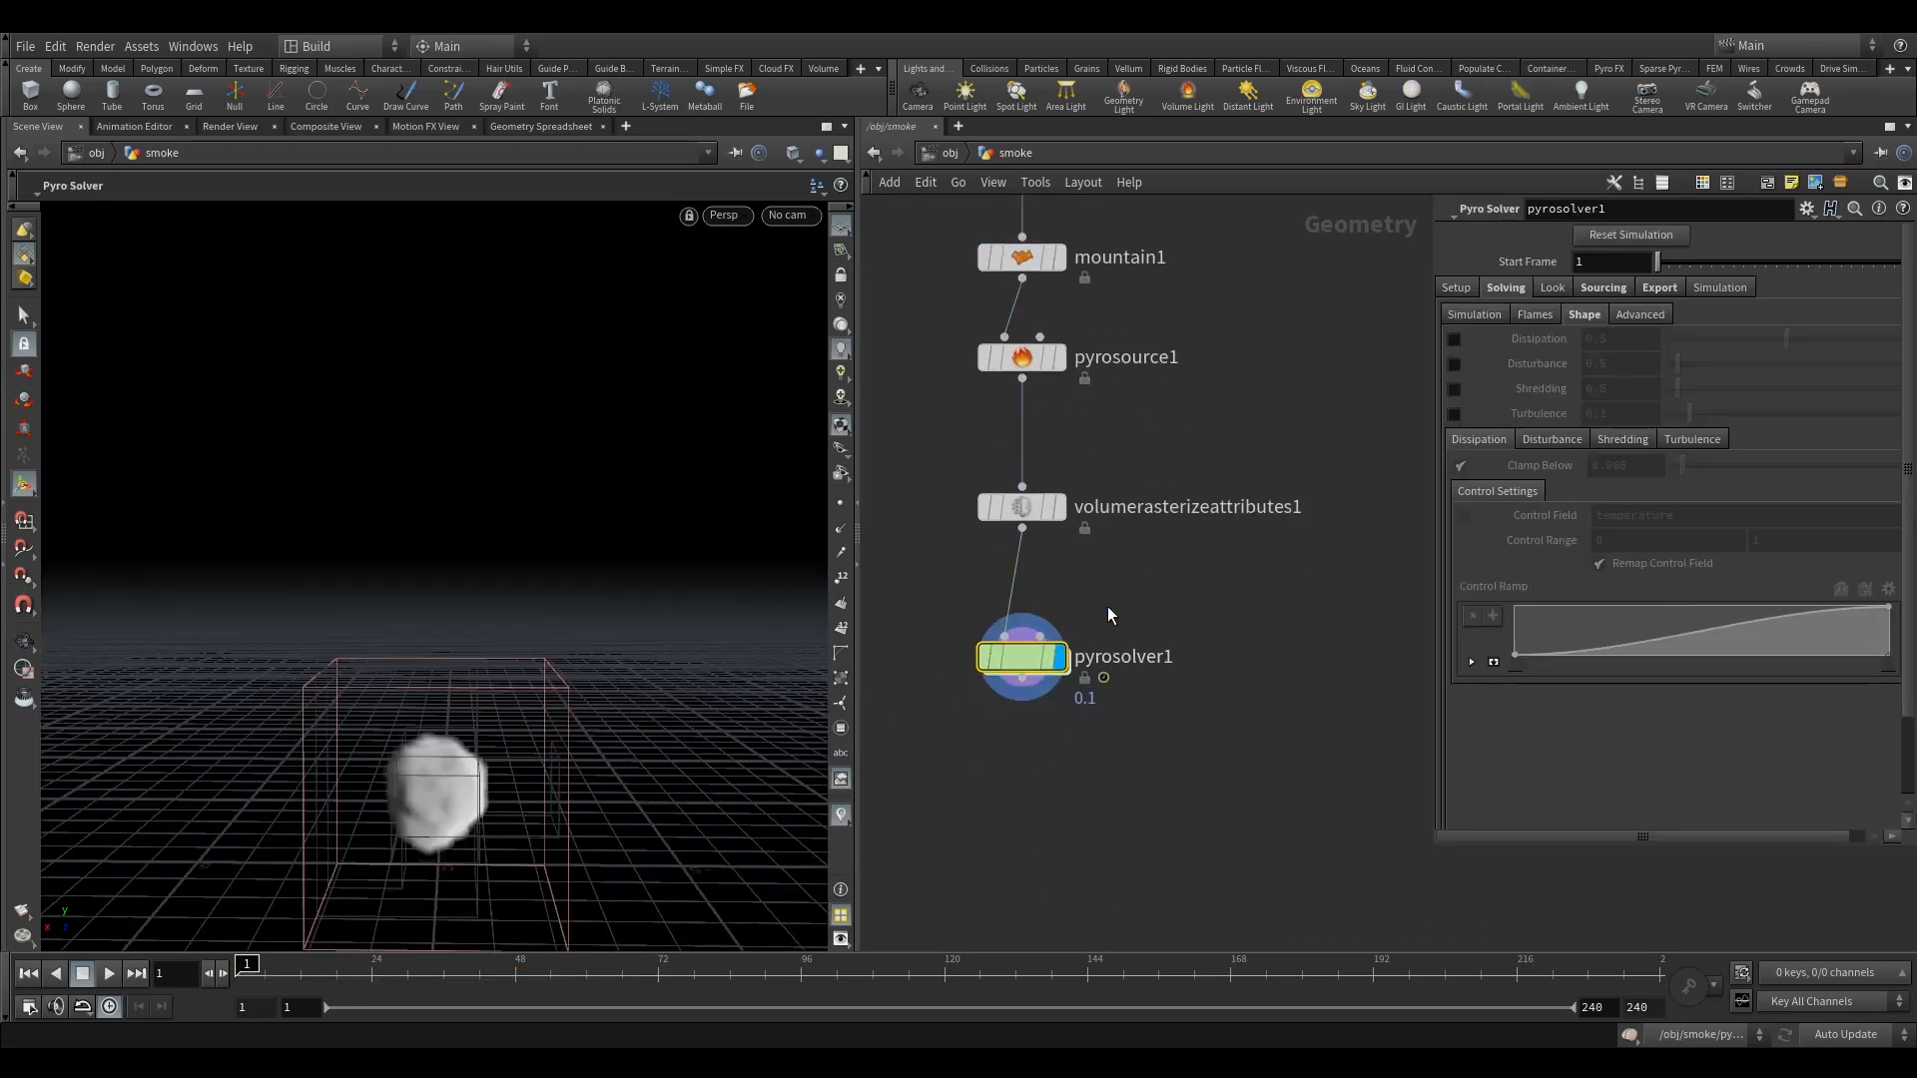
Step: Play the smoke simulation to preview the effect of the source noise, and return to frame 1
left_click(110, 974)
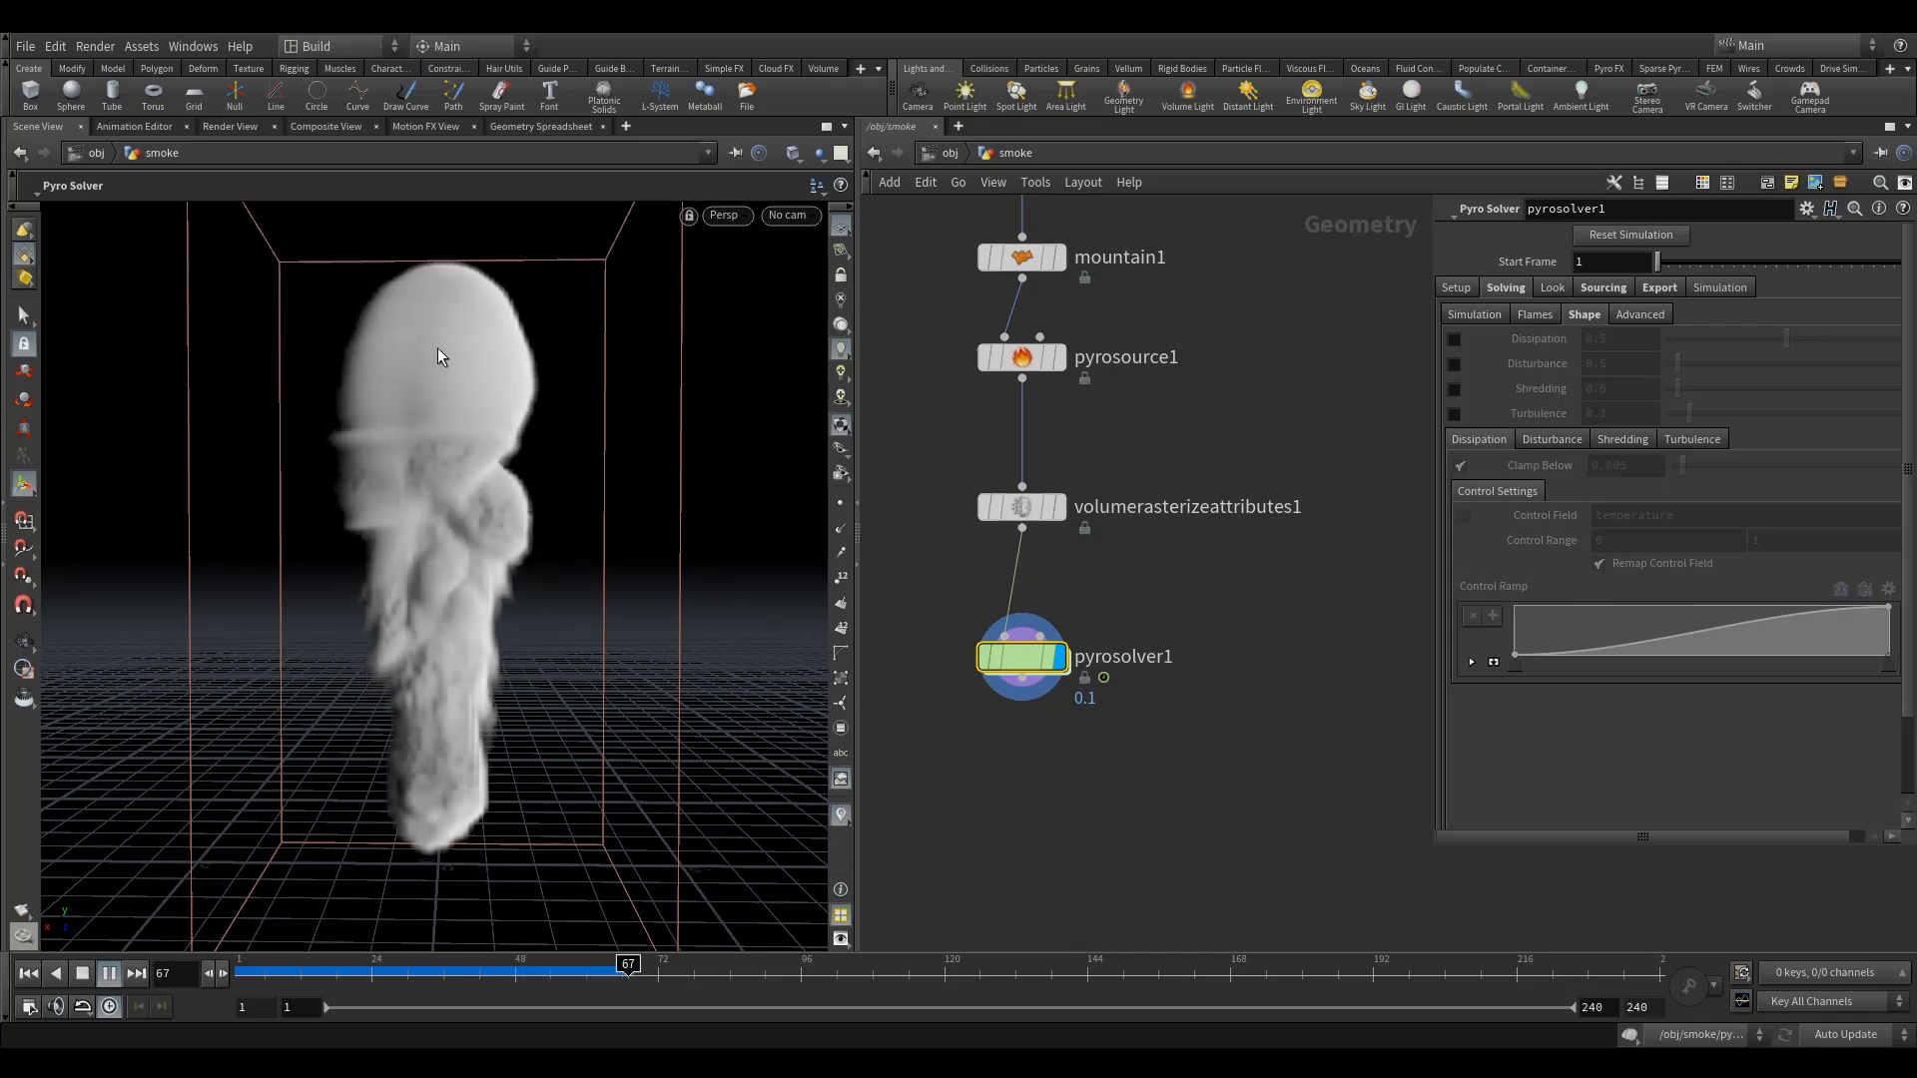
left_click(366, 966)
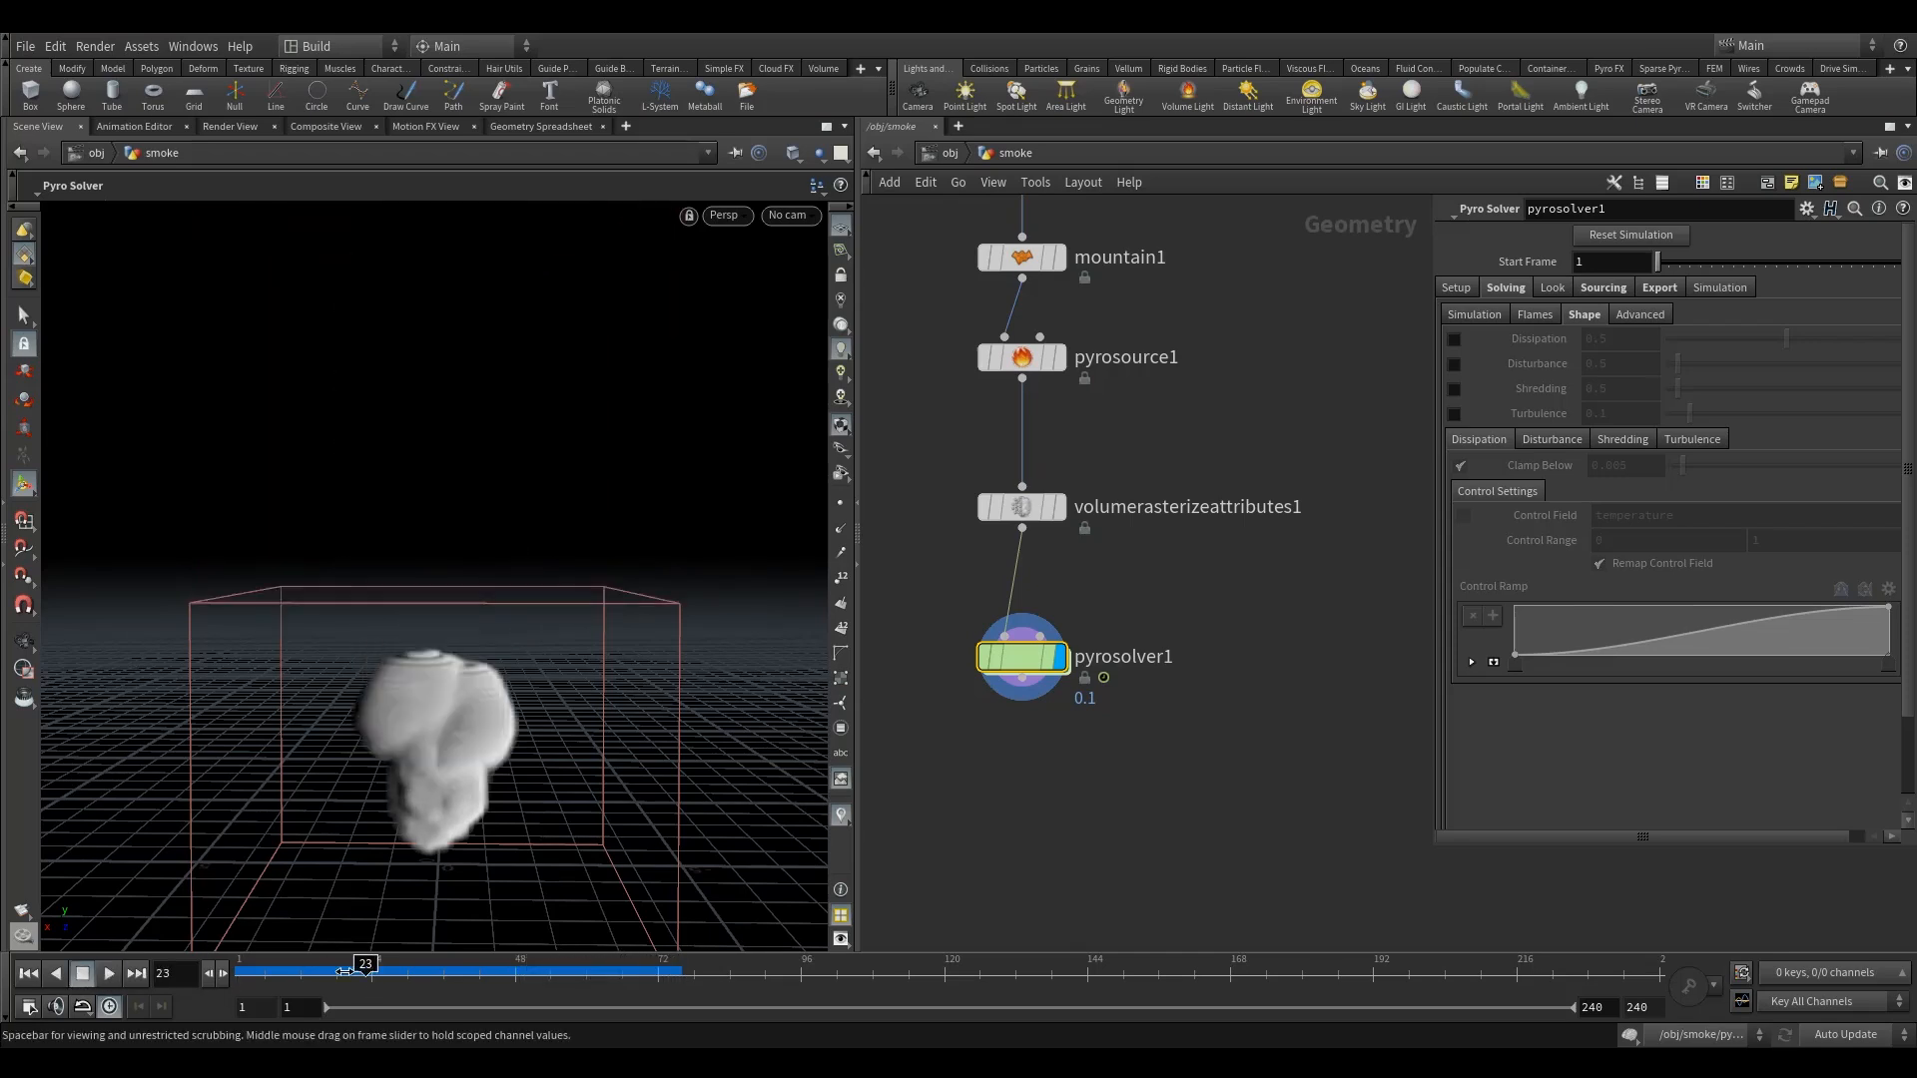
left_click_drag(366, 968, 172, 977)
Step: Move volumerasterizeattributes1 slightly closer to pyrosource1 and display its rasterized volume
middle_click_drag(945, 445, 961, 519)
scroll(1018, 599, "down", 2)
left_click(1020, 568)
left_click_drag(1020, 568, 1020, 541)
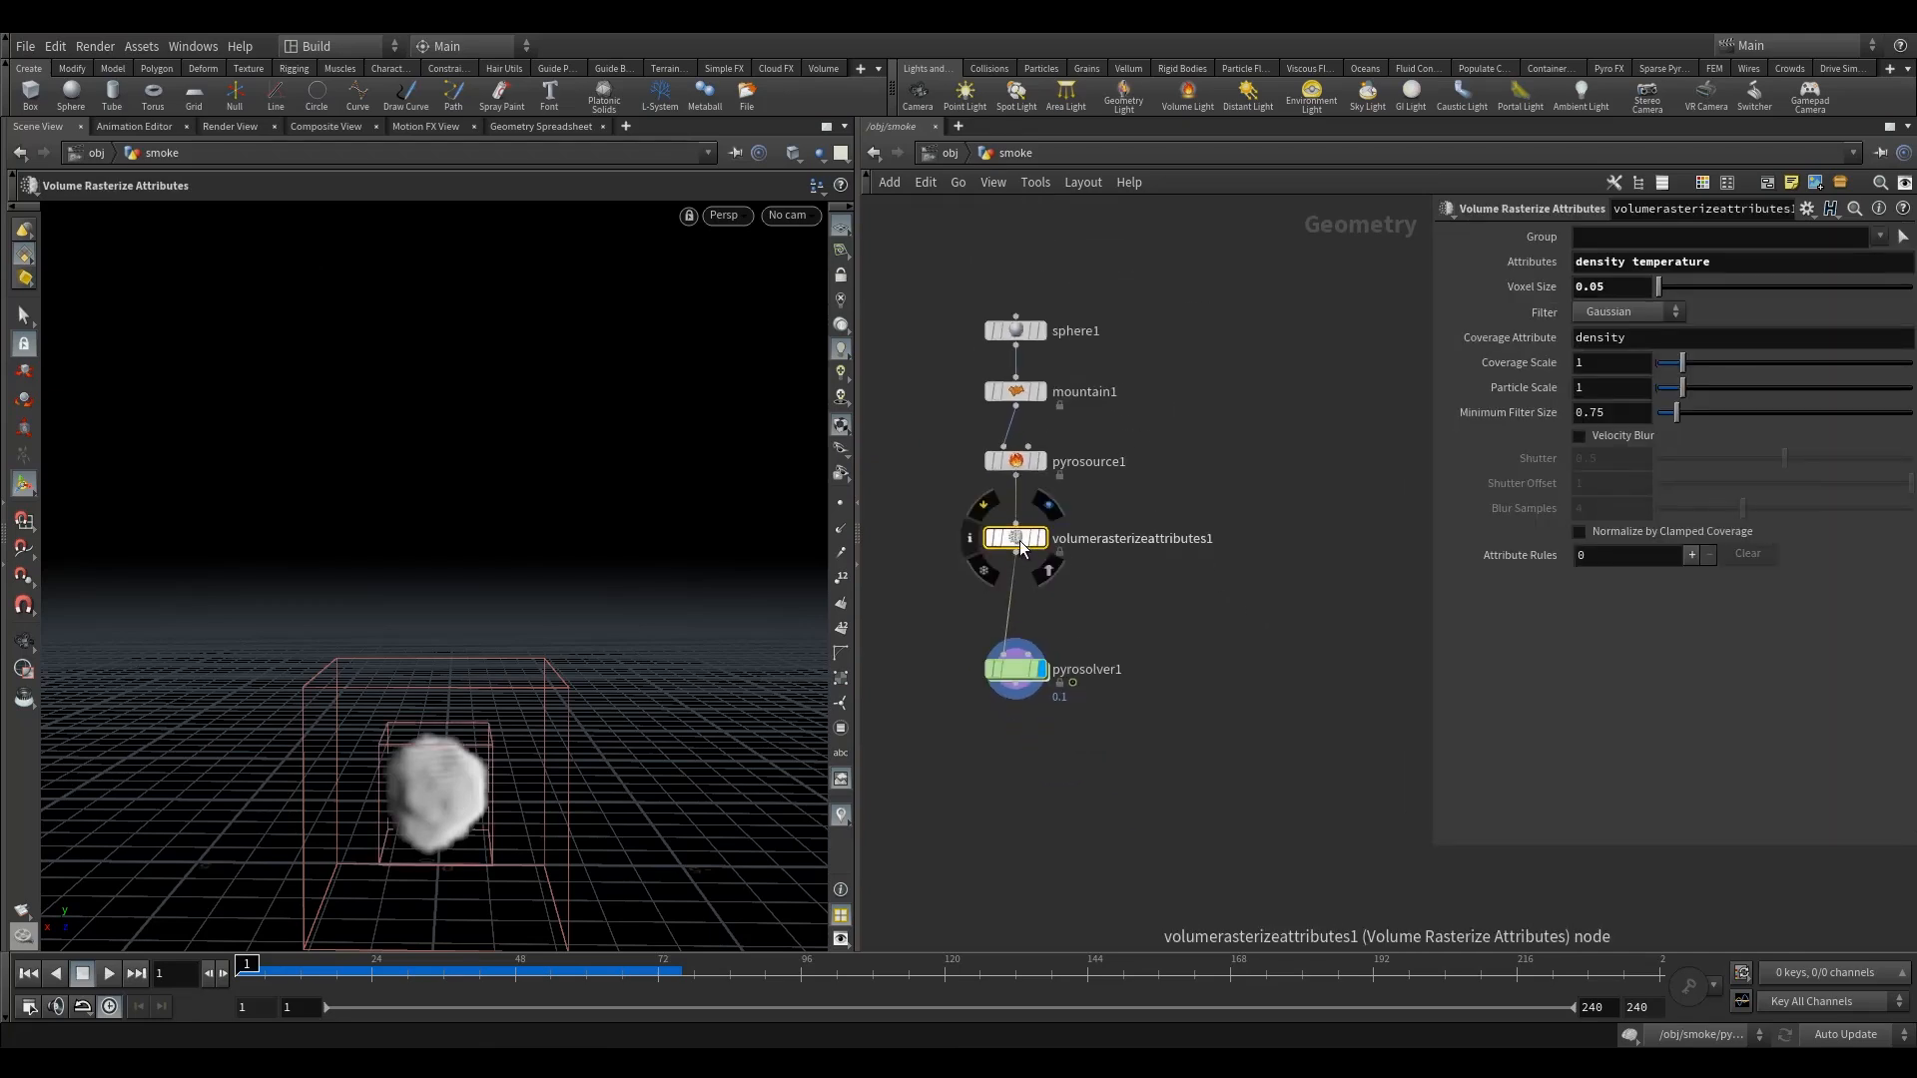
left_click(1048, 506)
left_click_drag(913, 492, 1065, 593)
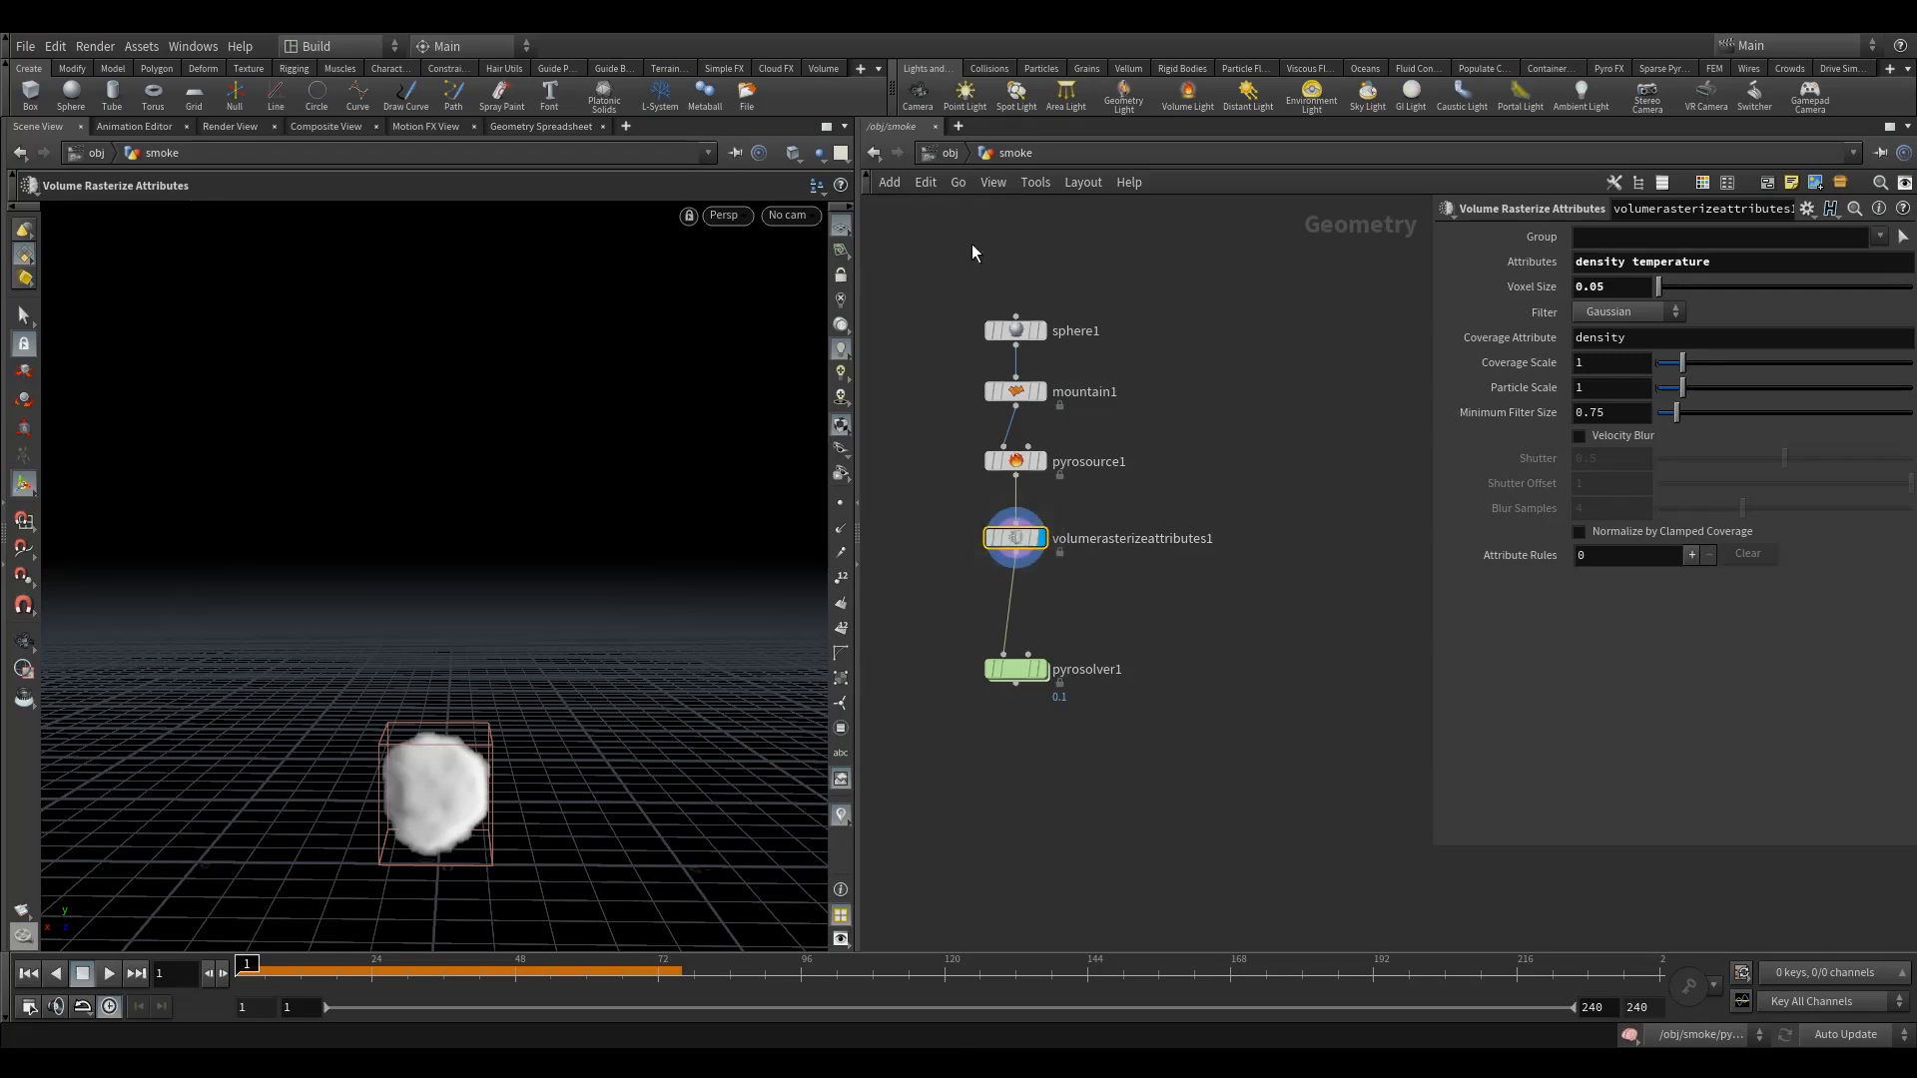
Step: Review the source chain from sphere1 to volumerasterizeattributes1 and inspect the parameters of pyrosource1 and pyrosolver1
left_click_drag(944, 250, 1132, 575)
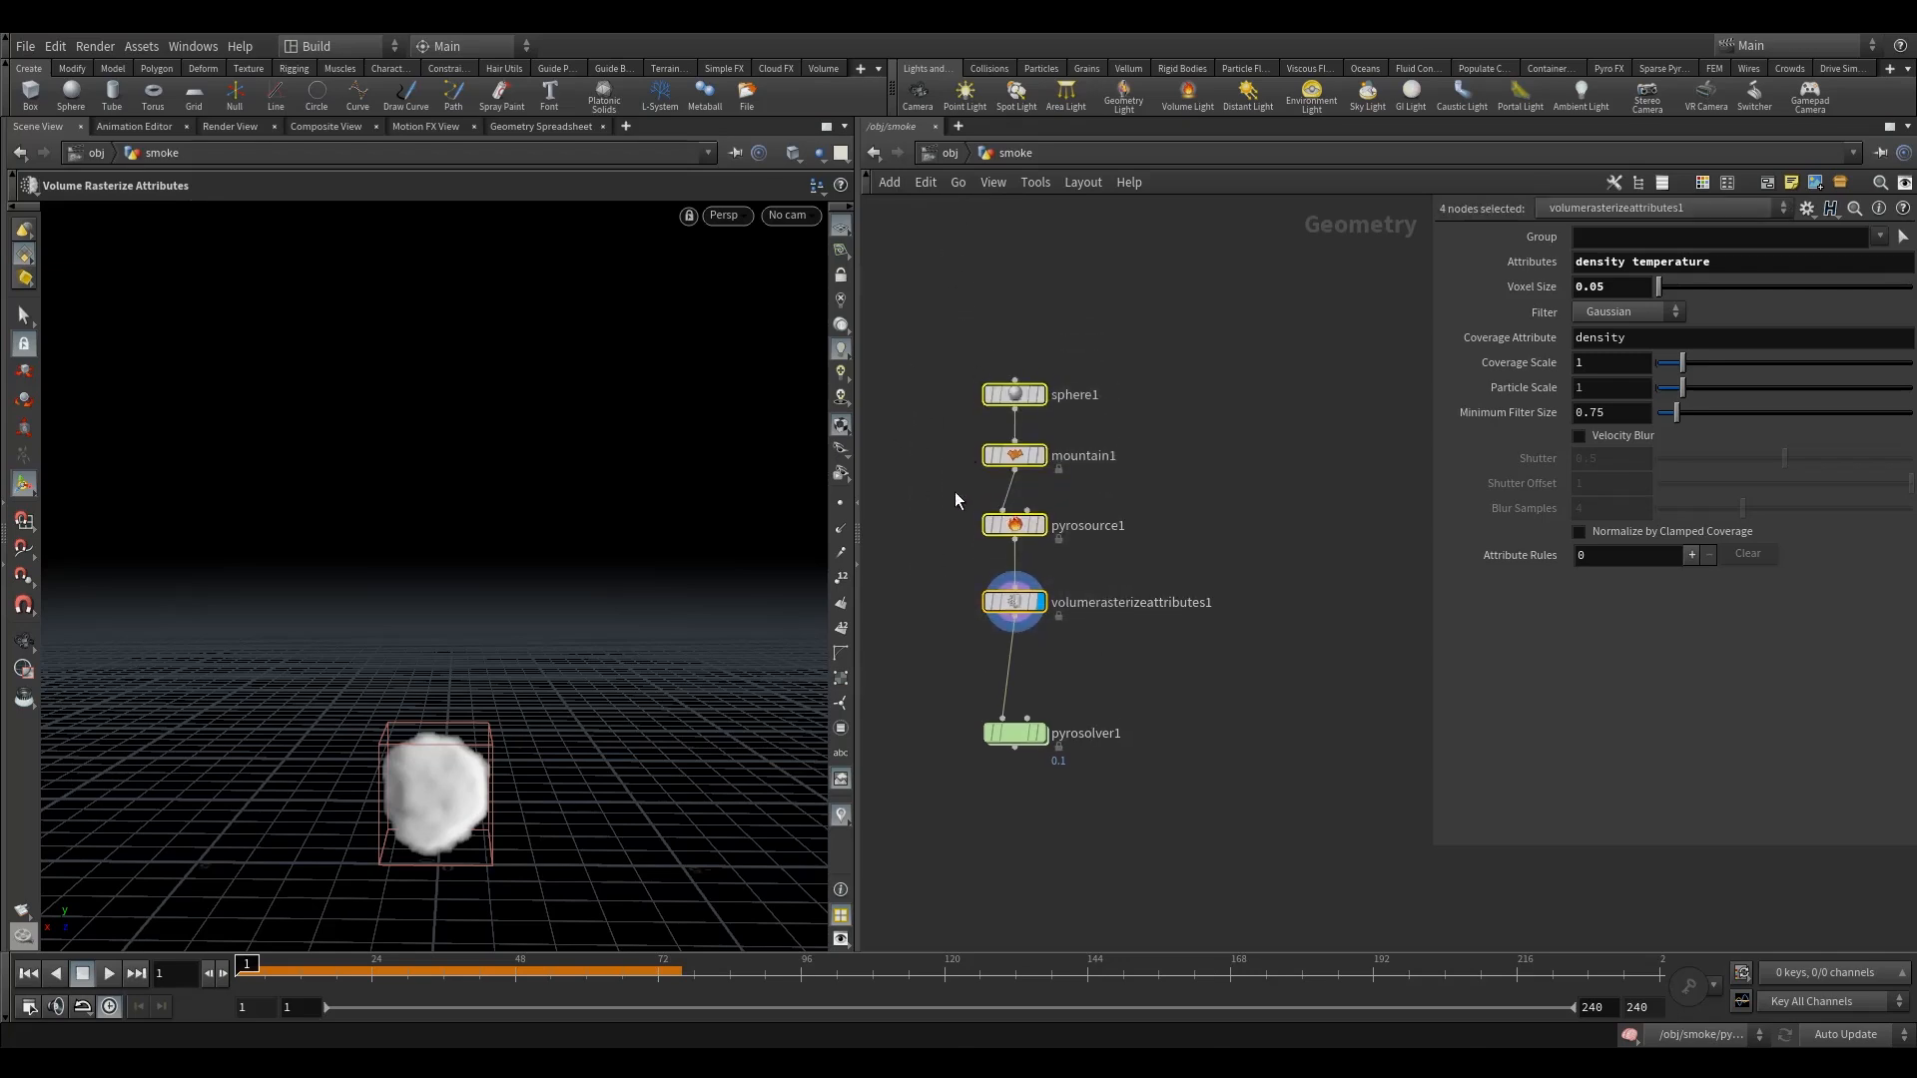
left_click_drag(944, 570, 1029, 624)
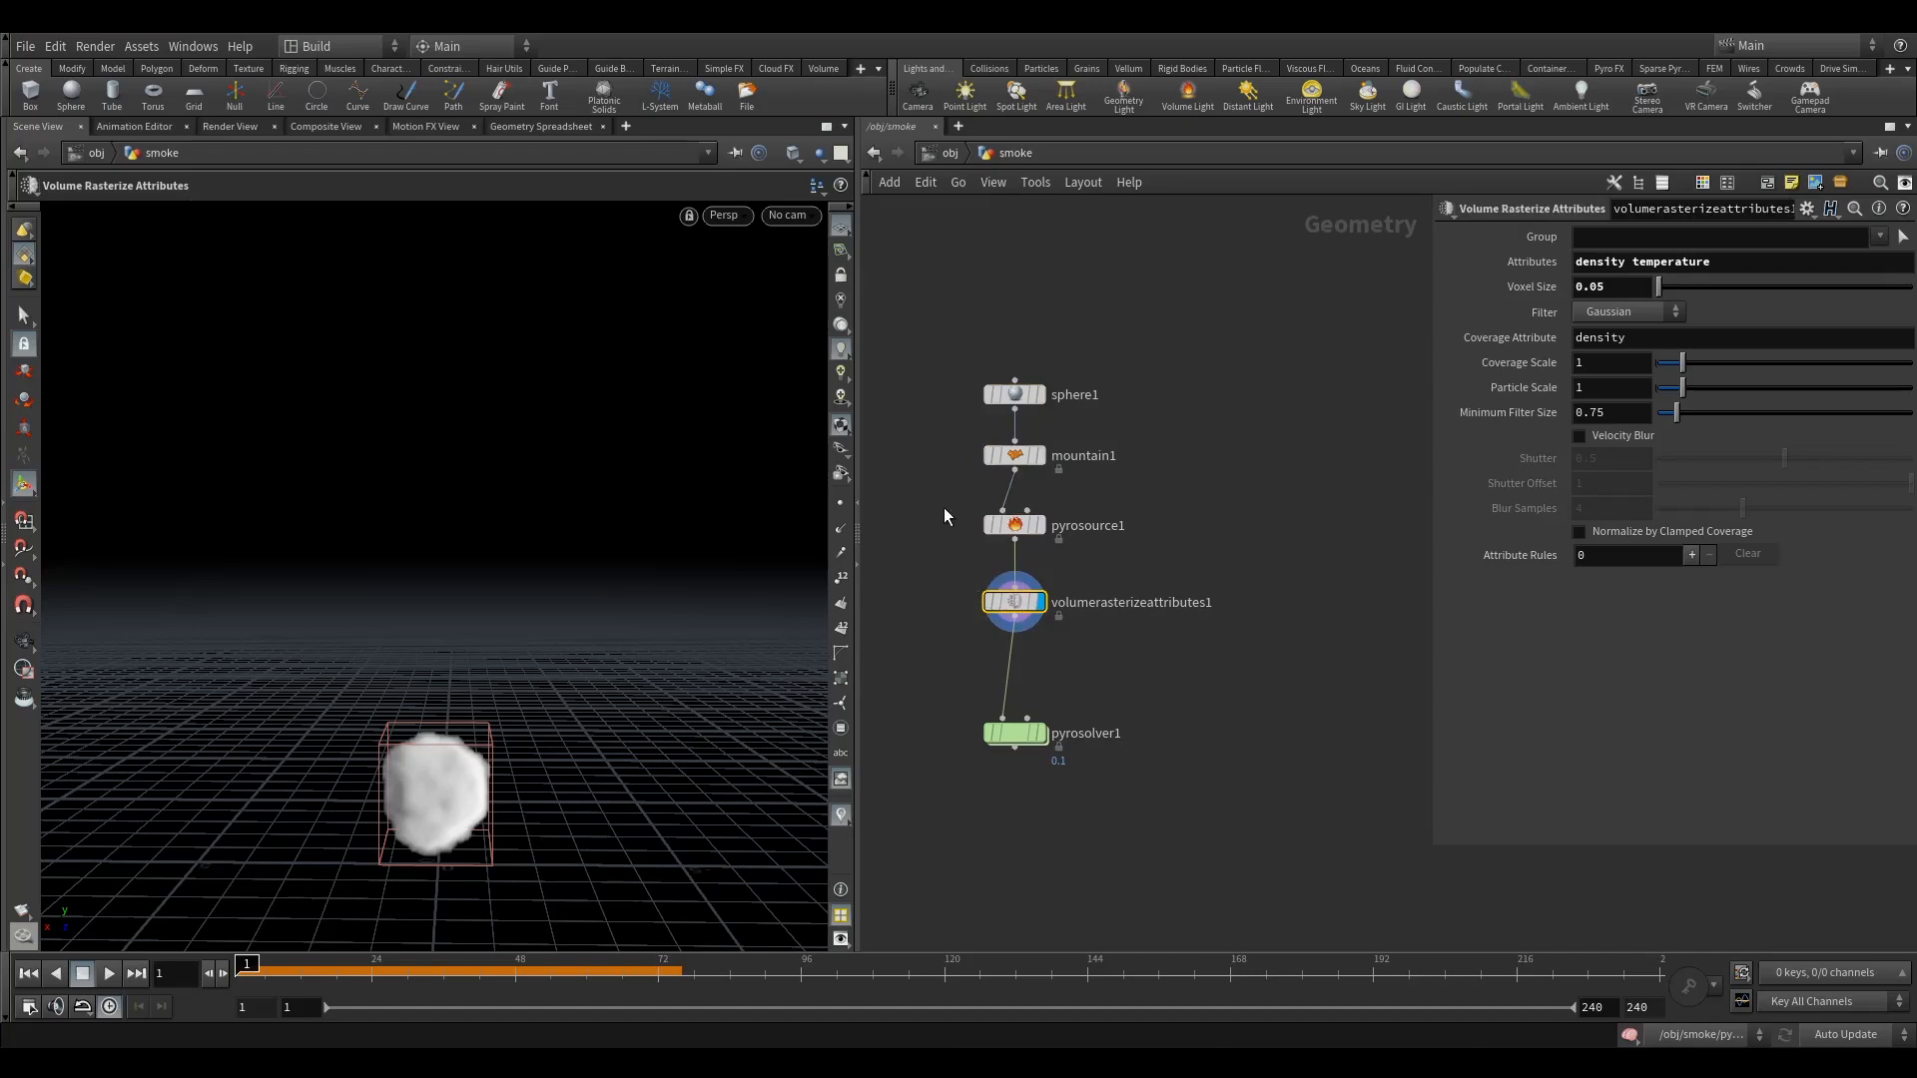
left_click_drag(944, 507, 1045, 550)
left_click(1014, 455)
left_click_drag(946, 667, 1053, 762)
left_click_drag(942, 569, 1075, 639)
left_click_drag(949, 478, 1045, 536)
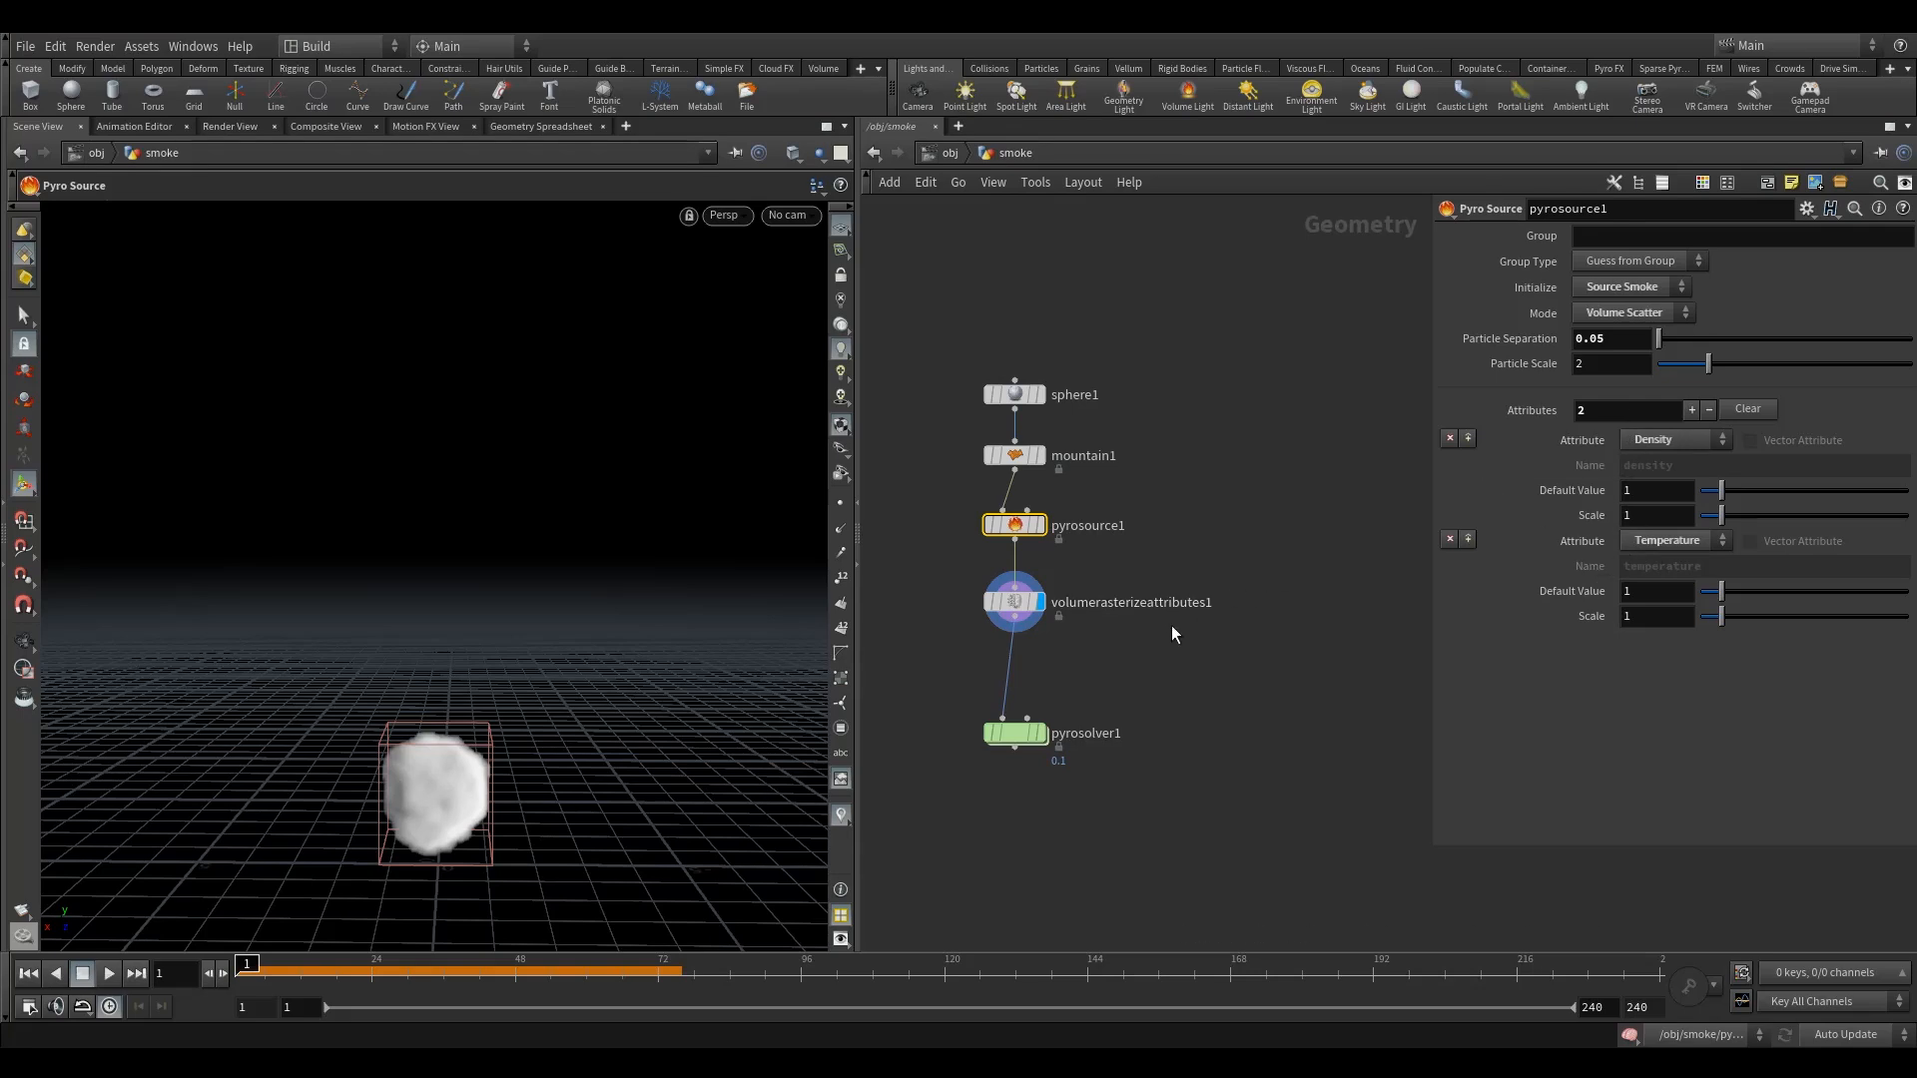
left_click_drag(953, 687, 1065, 787)
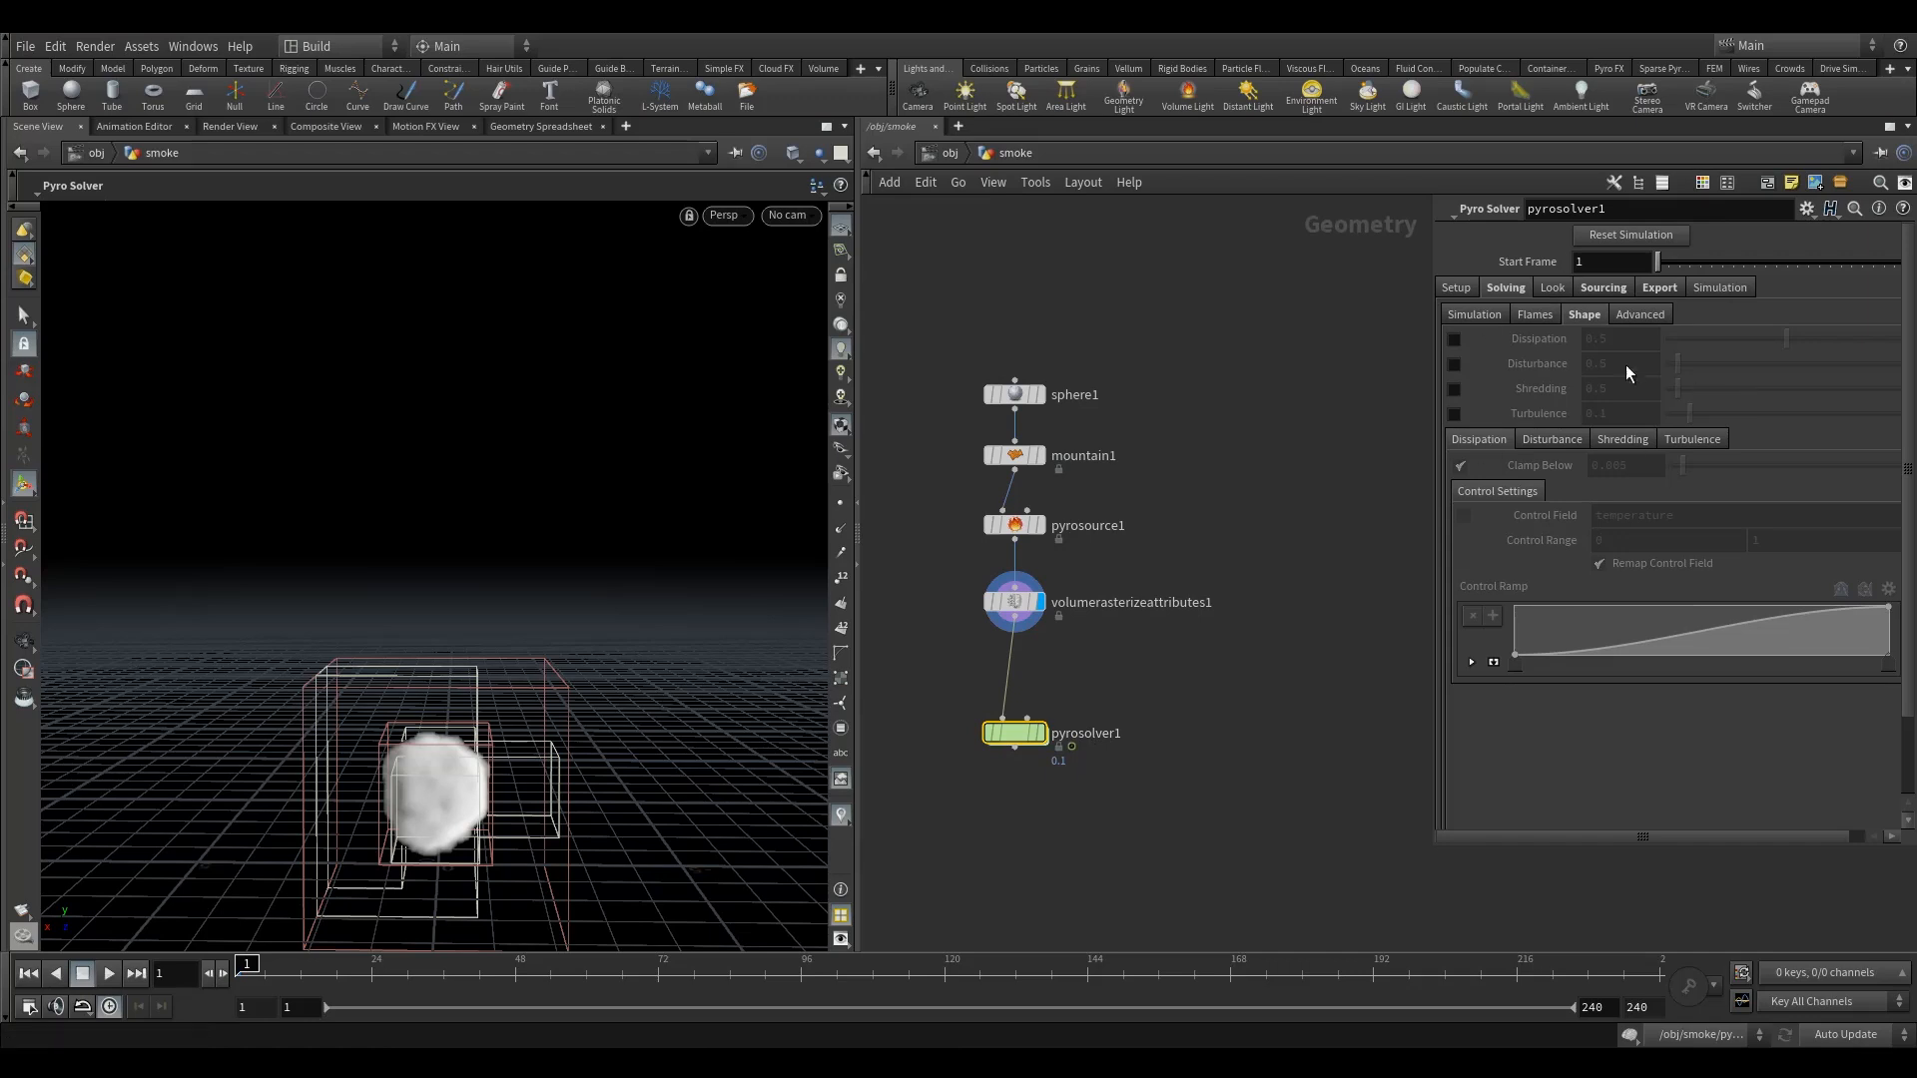
left_click_drag(943, 567, 1059, 664)
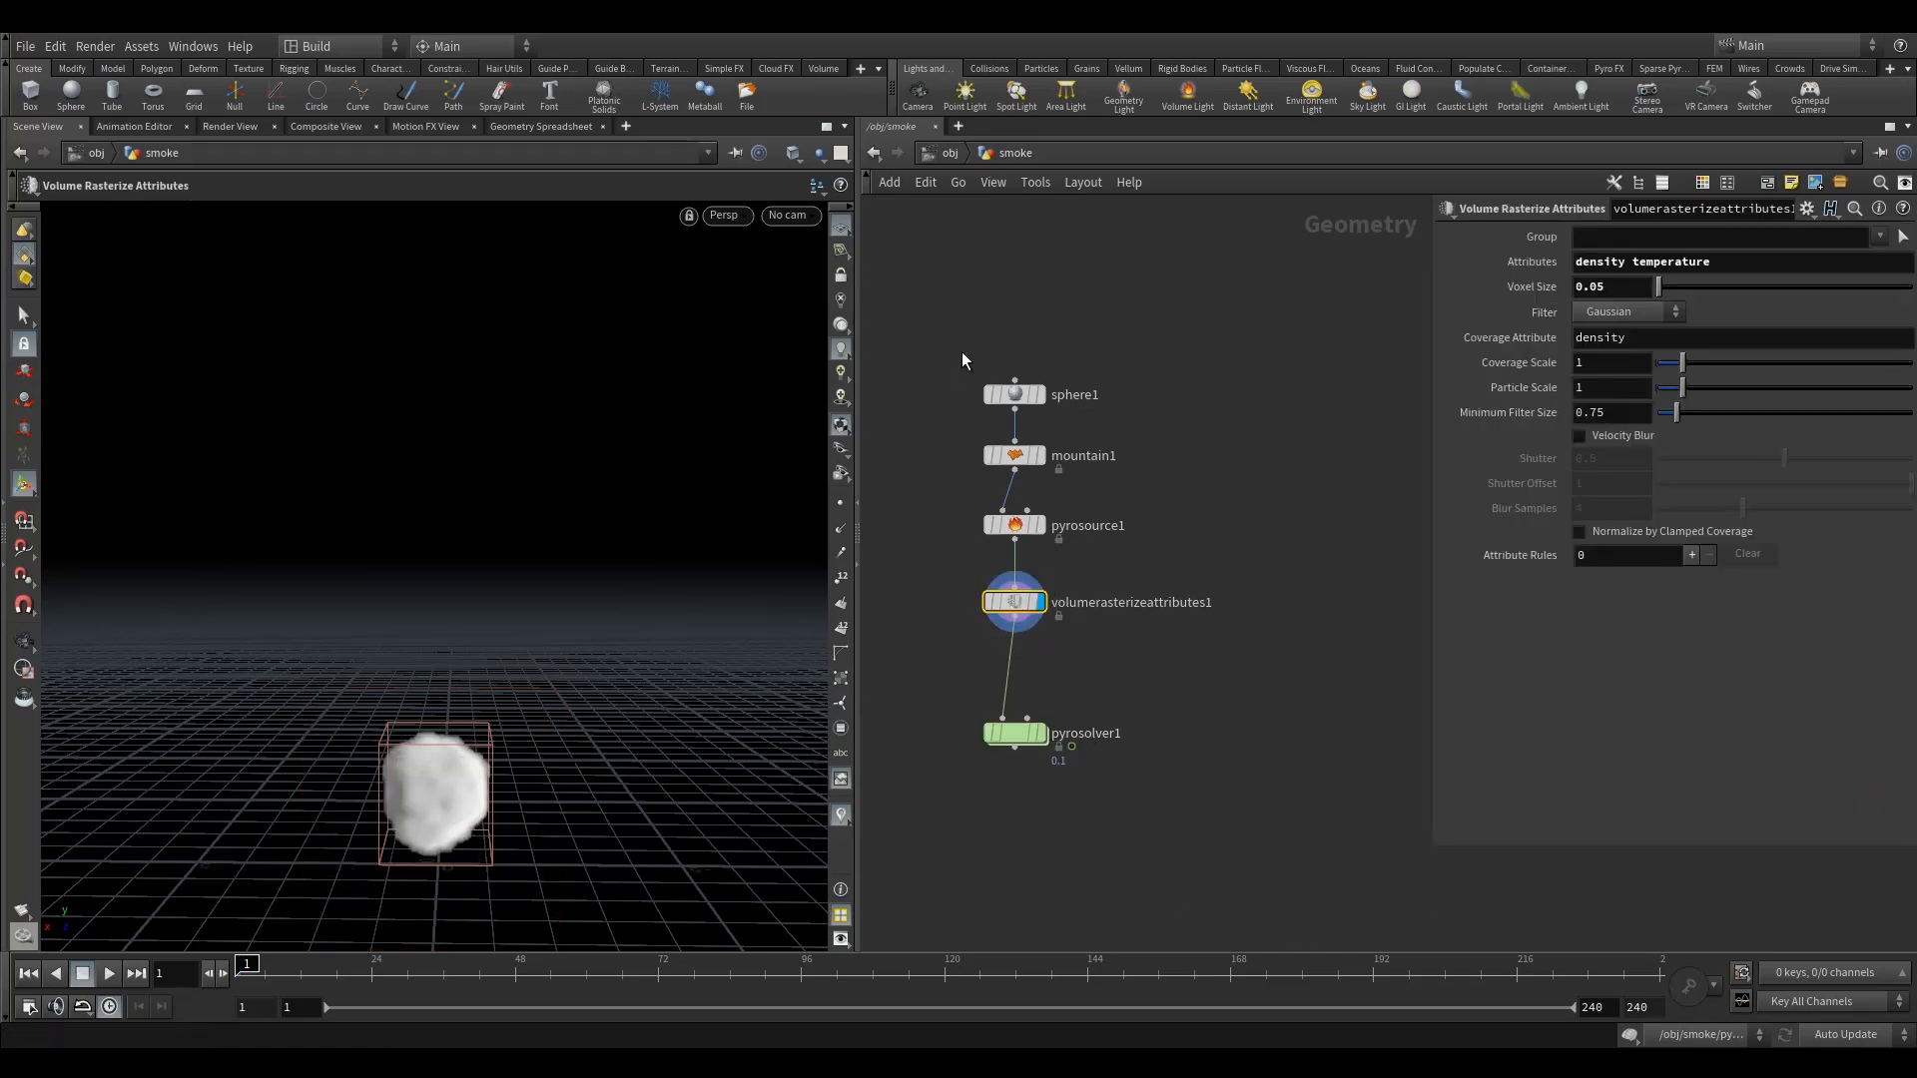
left_click_drag(985, 348, 1123, 647)
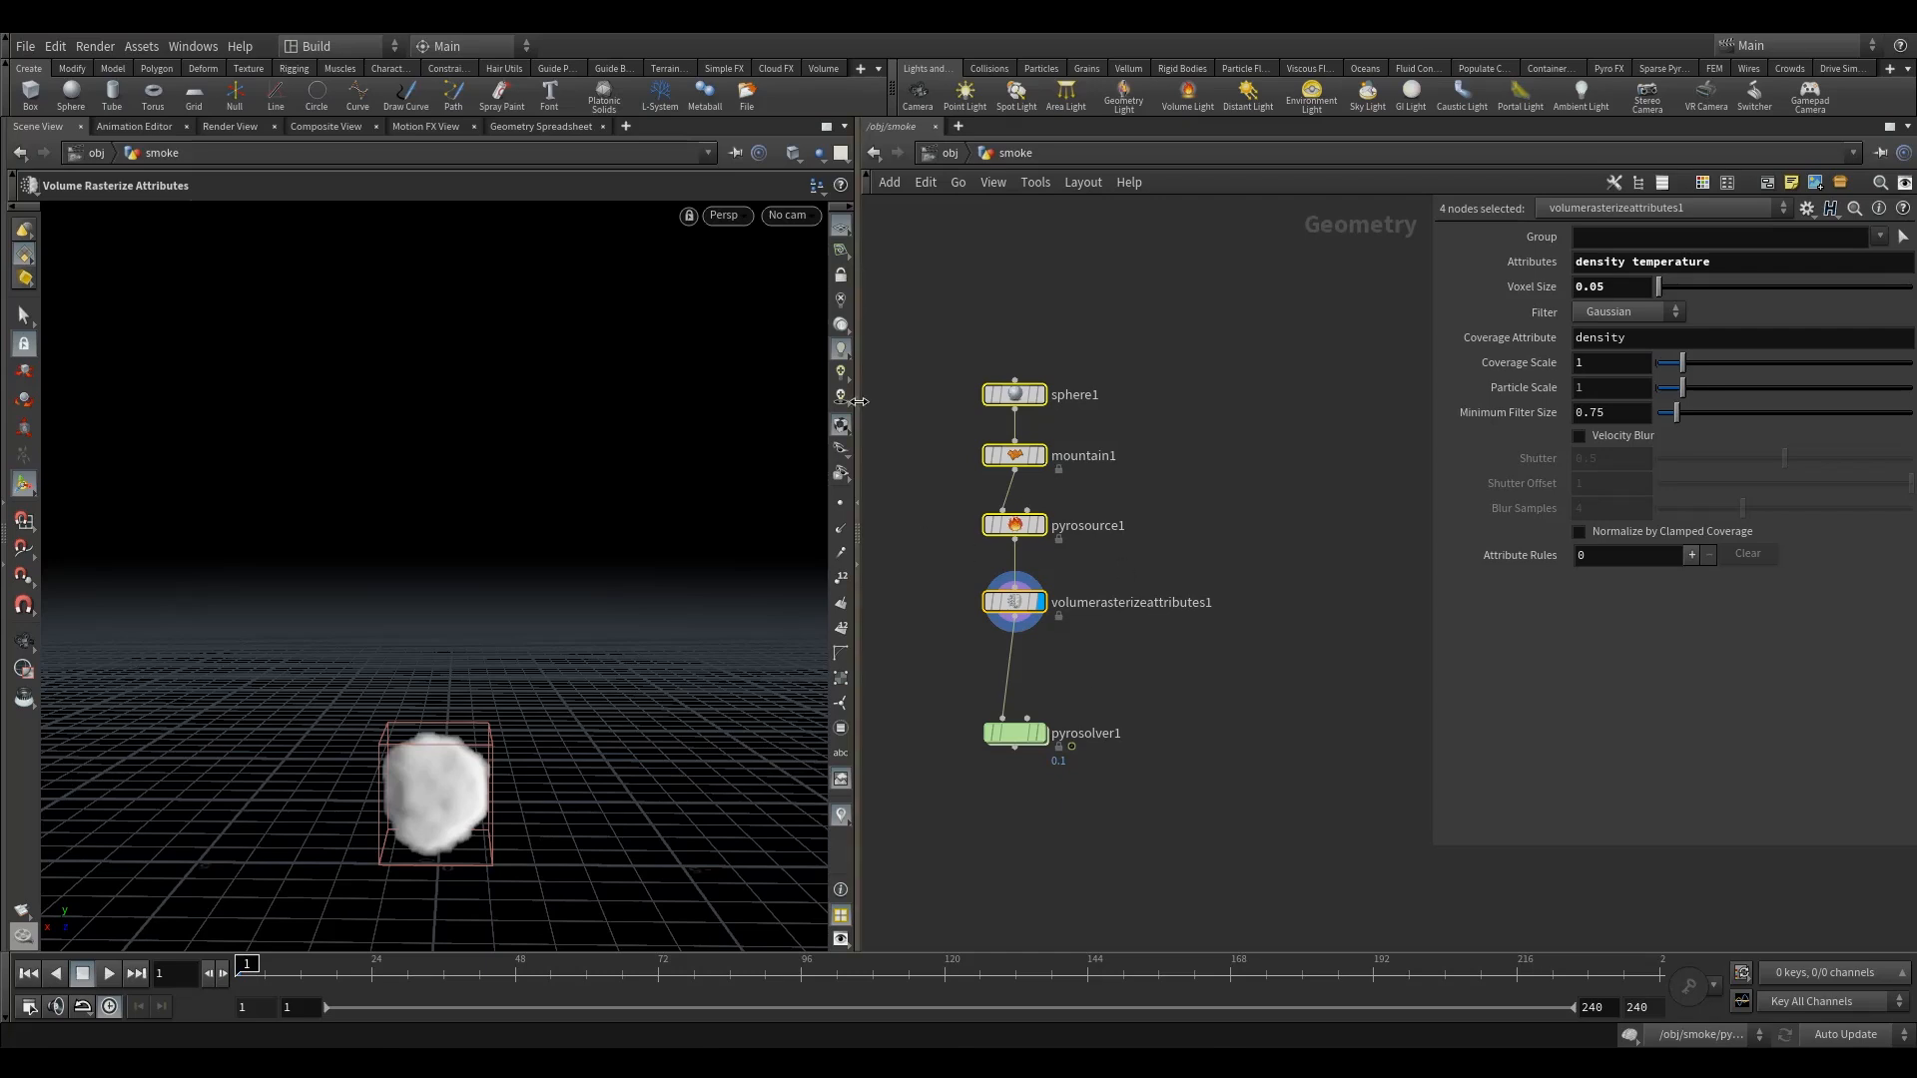
Step: Move volumerasterizeattributes1 down to make room for another node below pyrosource1
left_click(1015, 455)
middle_click_drag(1122, 505, 1196, 424)
scroll(1111, 510, "up", 2)
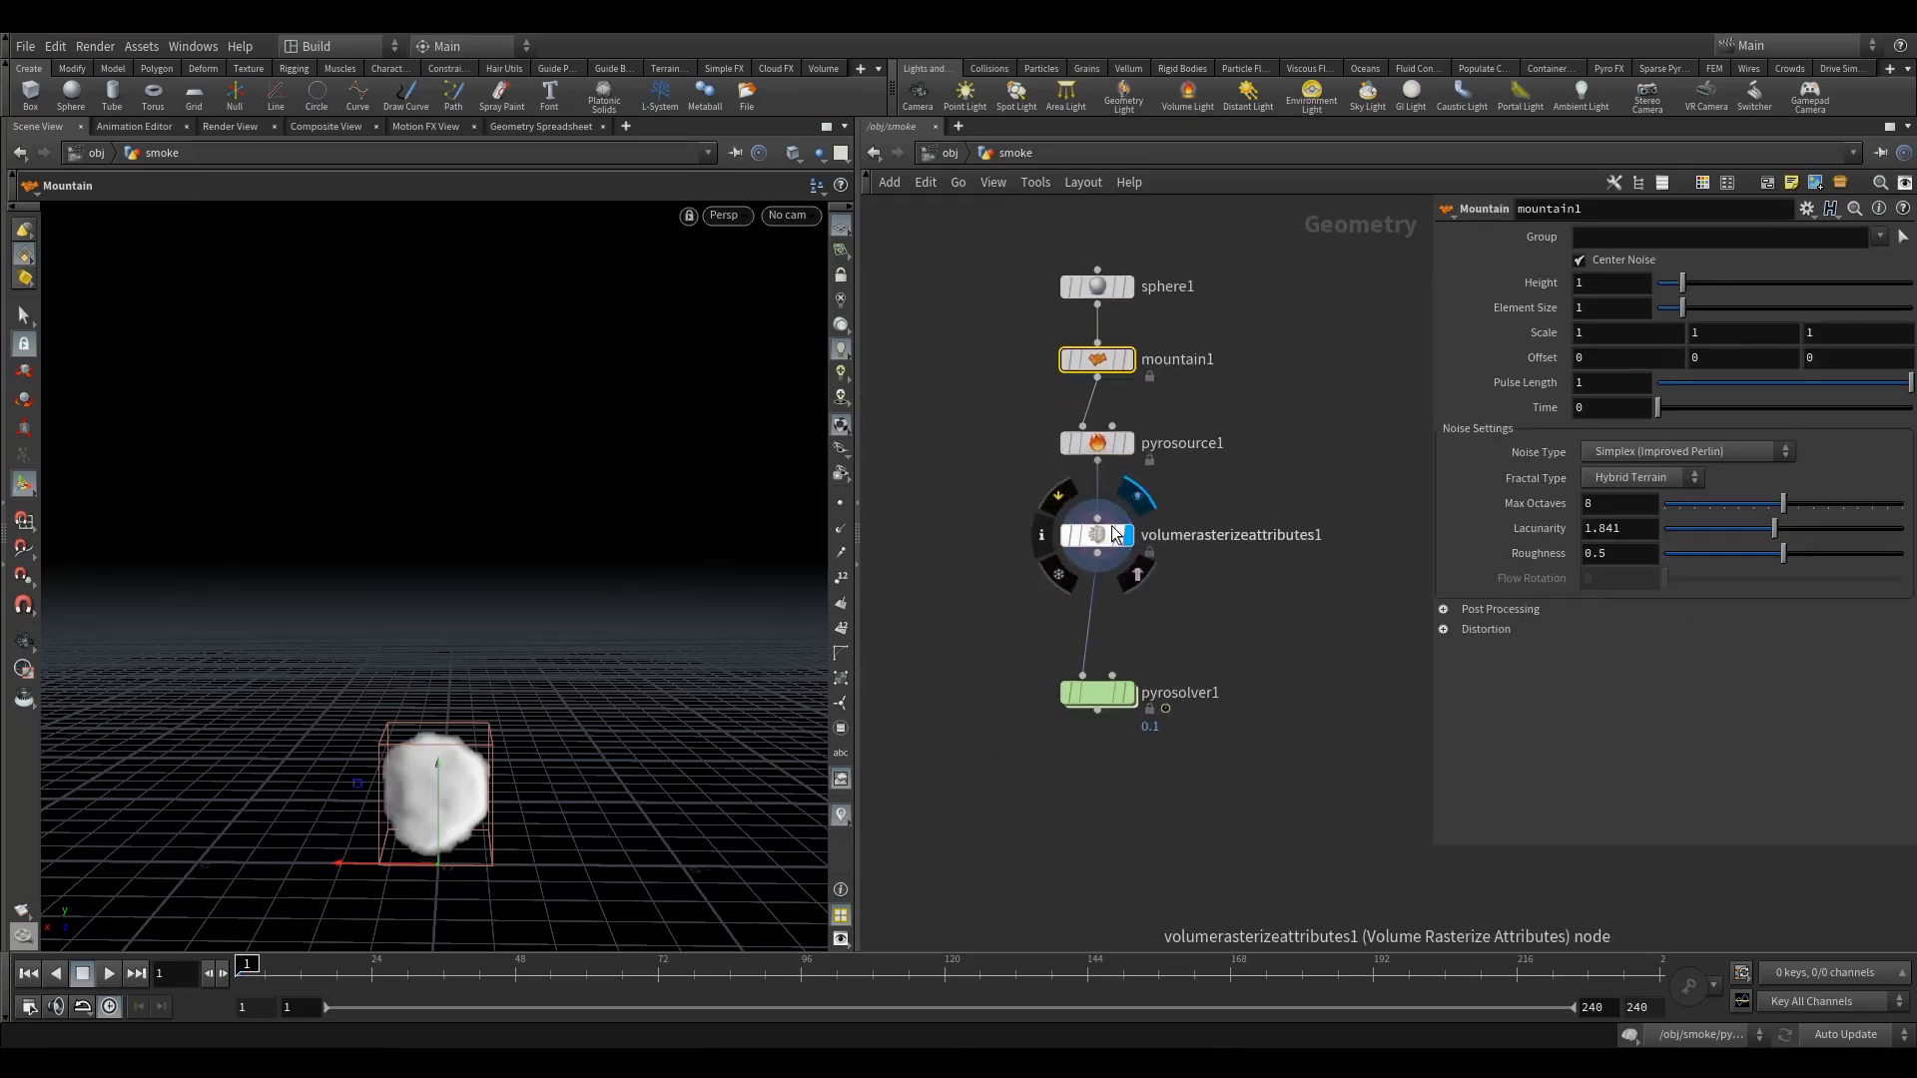
left_click_drag(1096, 535, 1096, 580)
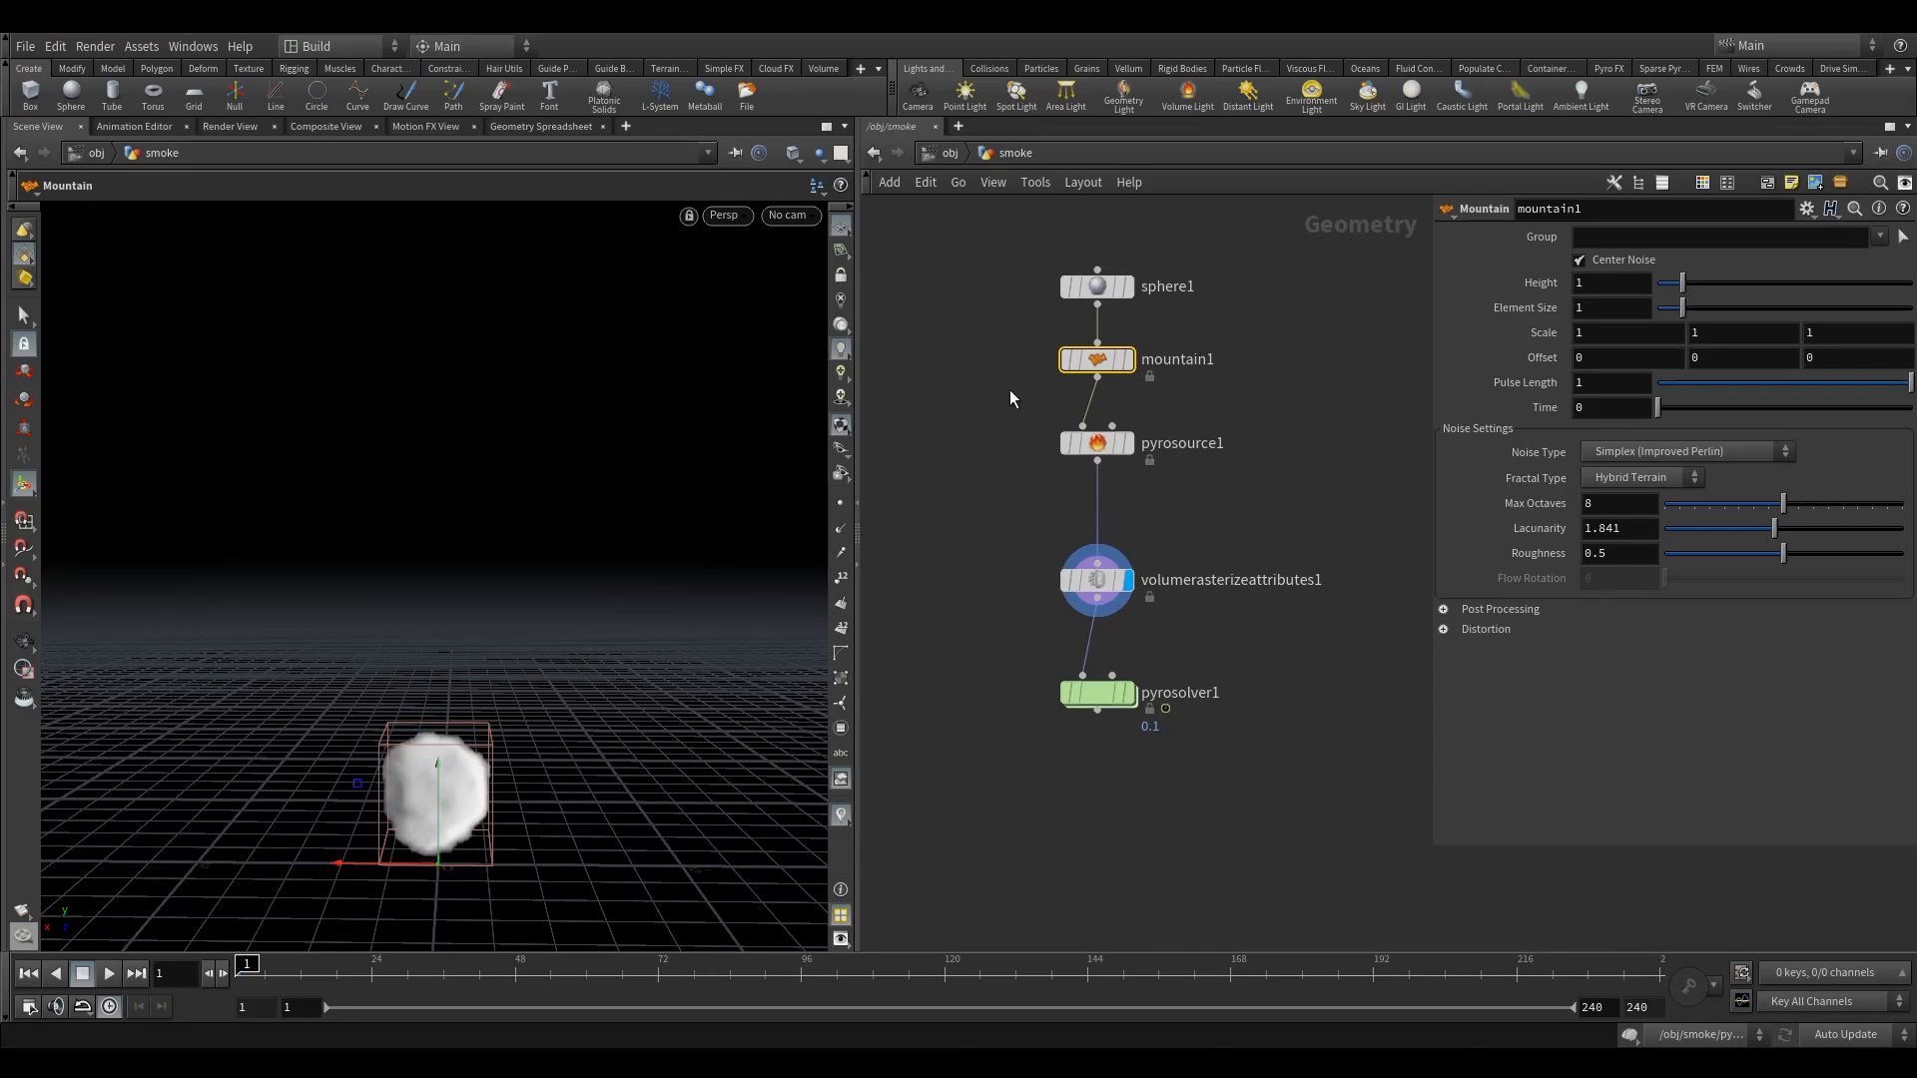
middle_click_drag(1165, 528, 1123, 489)
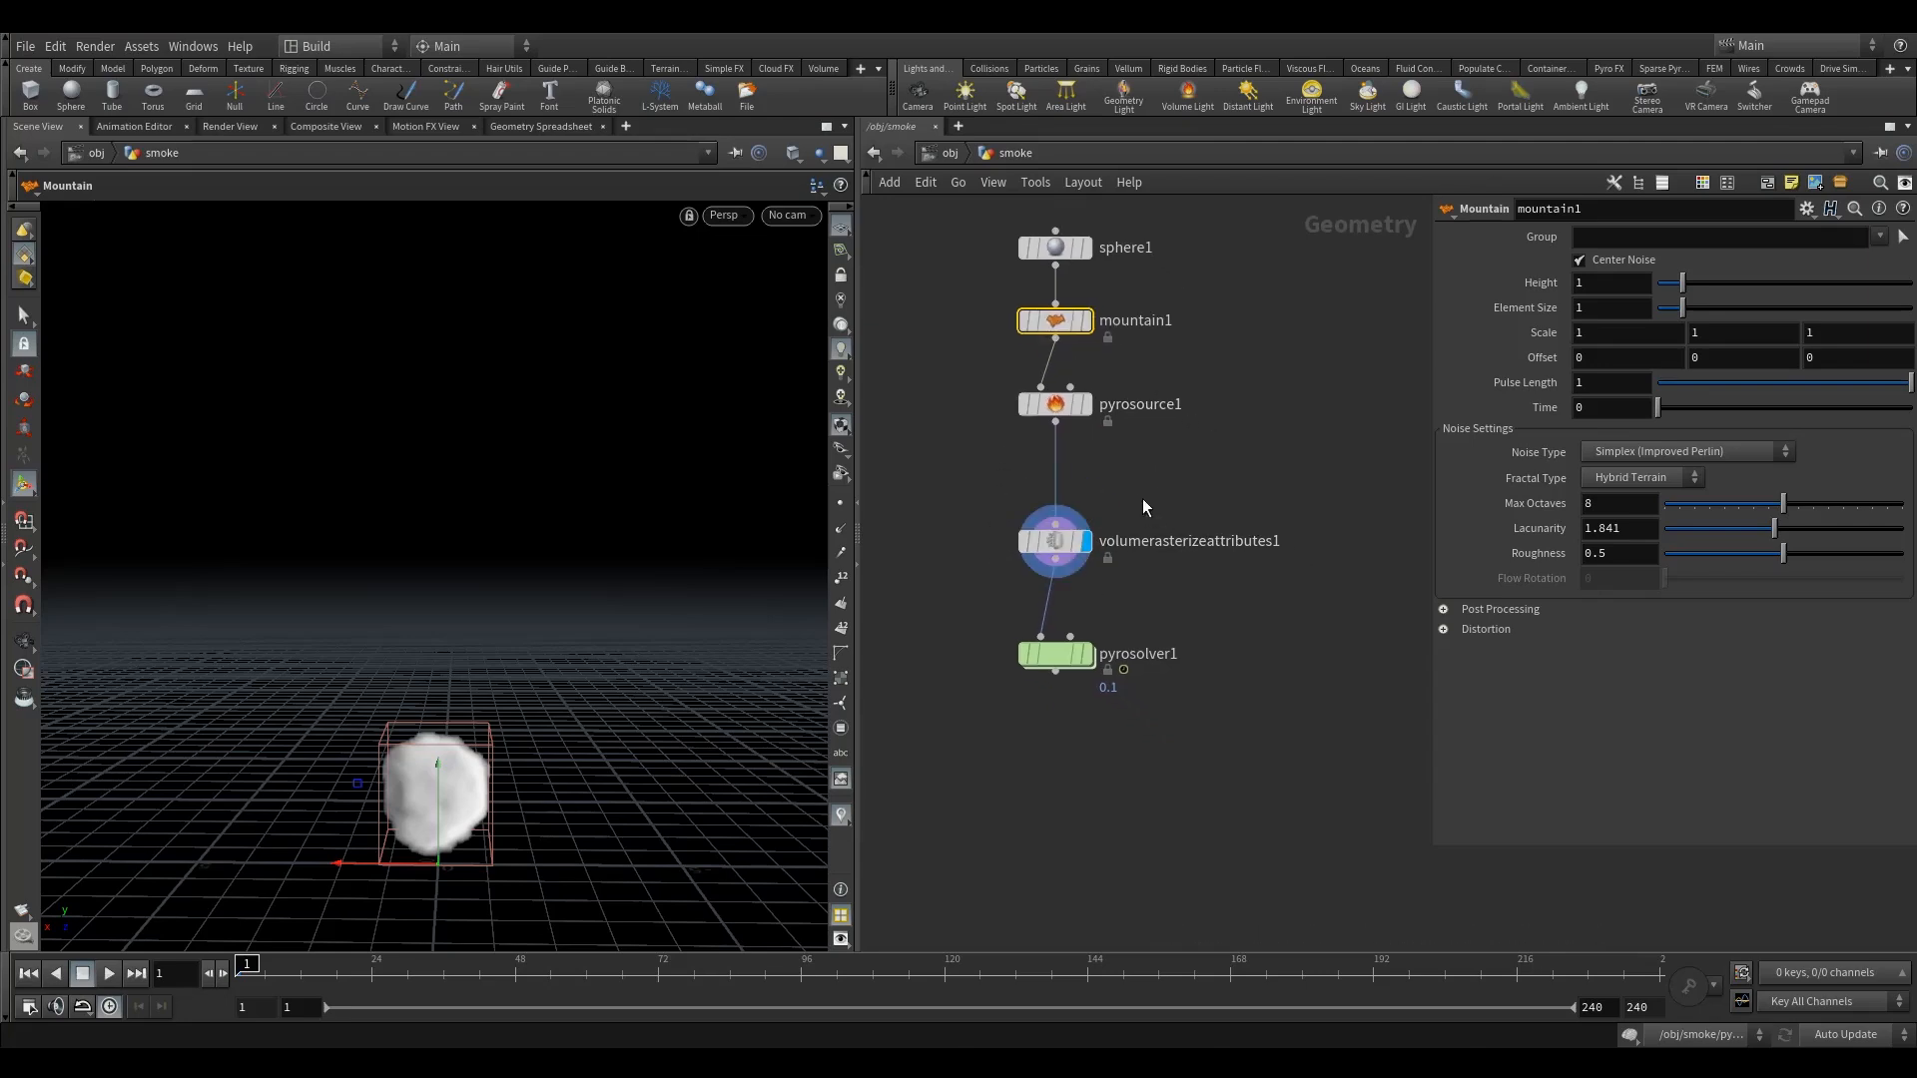
Step: Add an Attribute Noise node and insert it between pyrosource1 and volumerasterizeattributes1
scroll(1142, 499, "up", 1)
key("Tab")
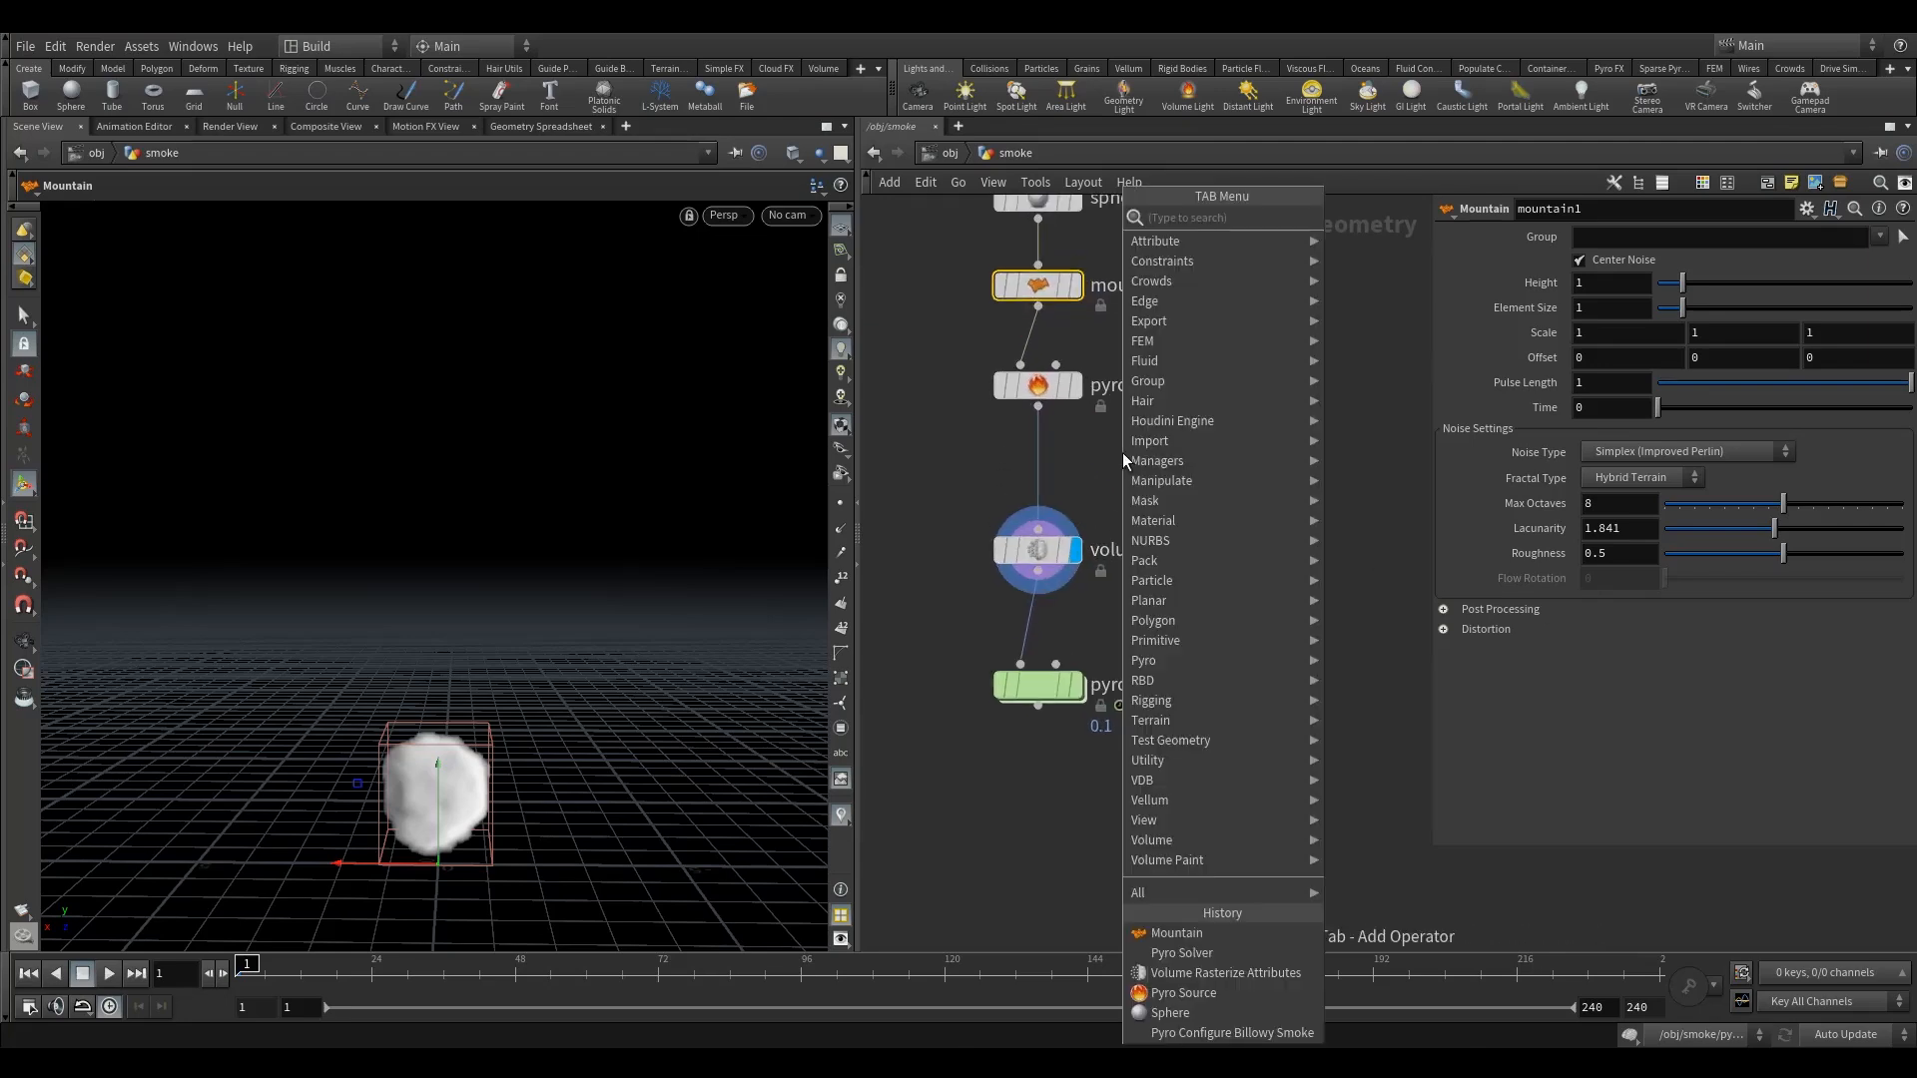
type("an")
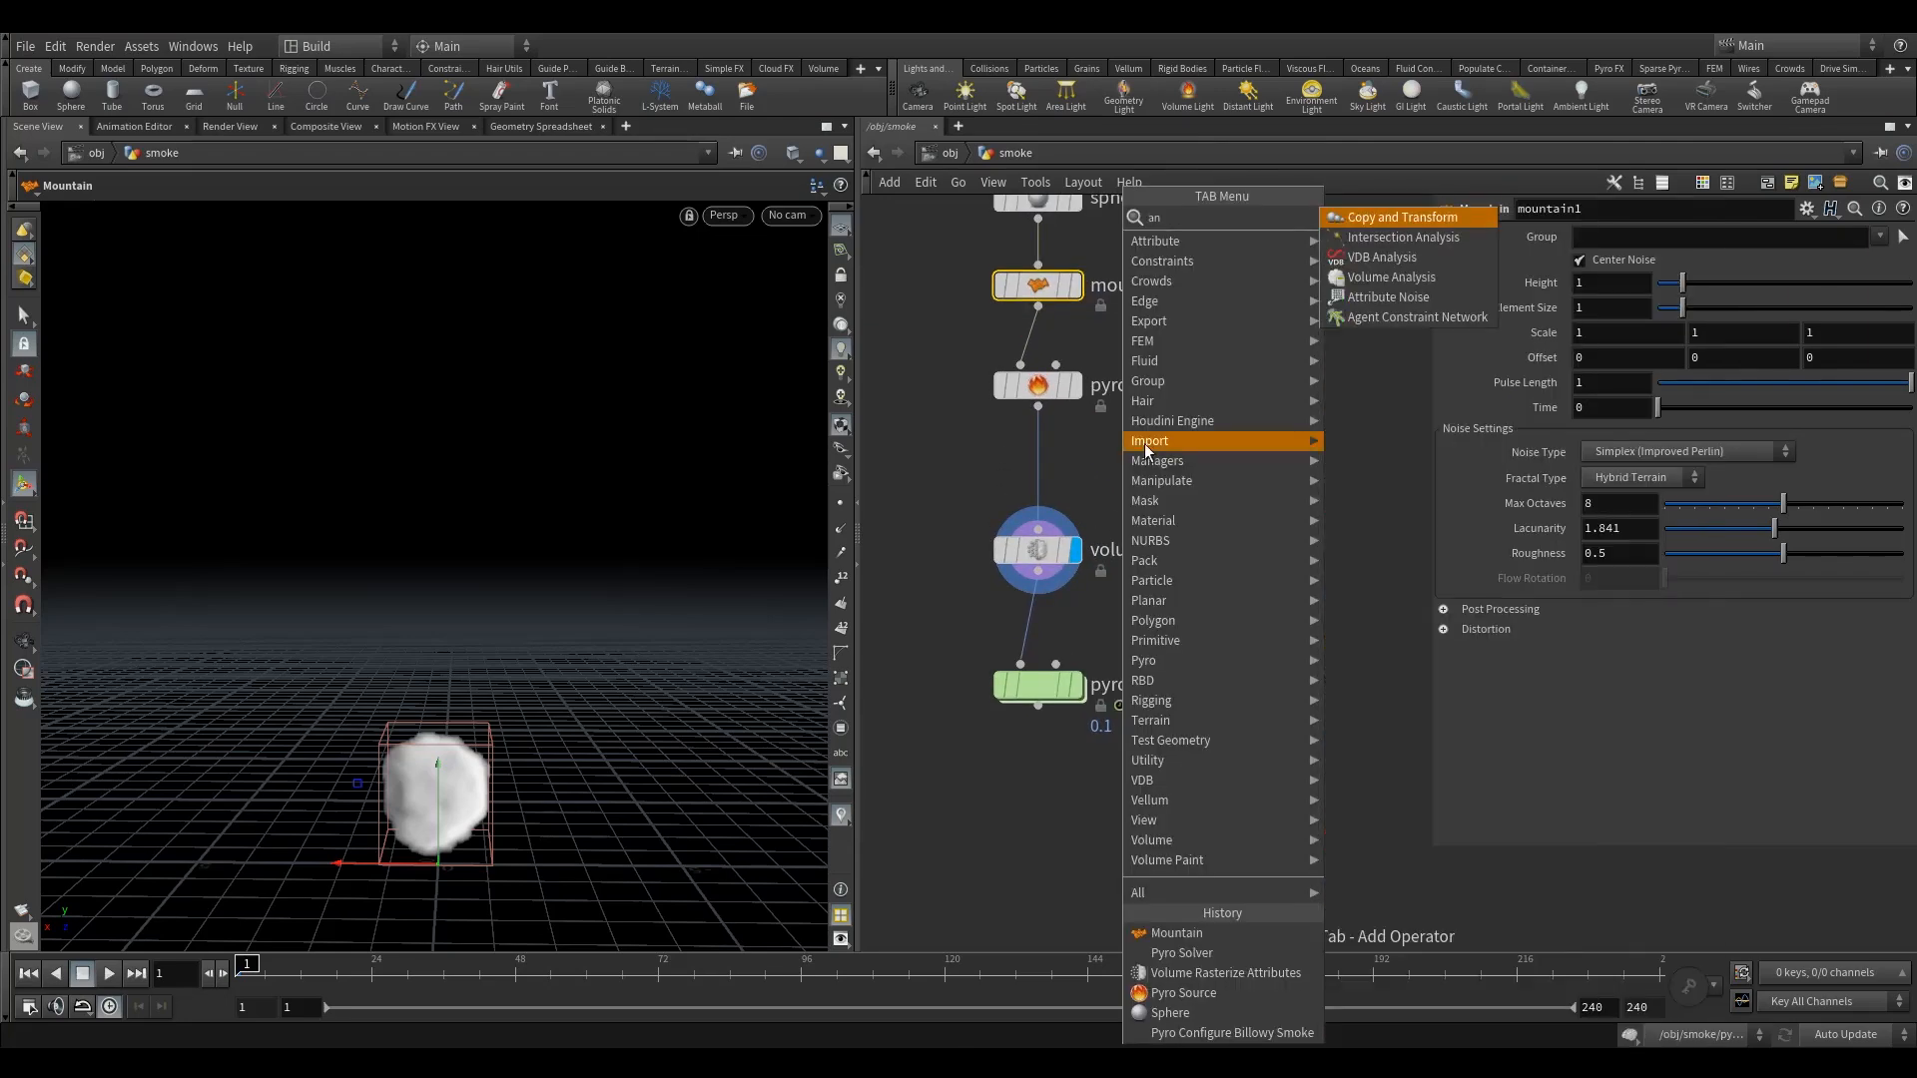
left_click(1398, 298)
left_click(1148, 477)
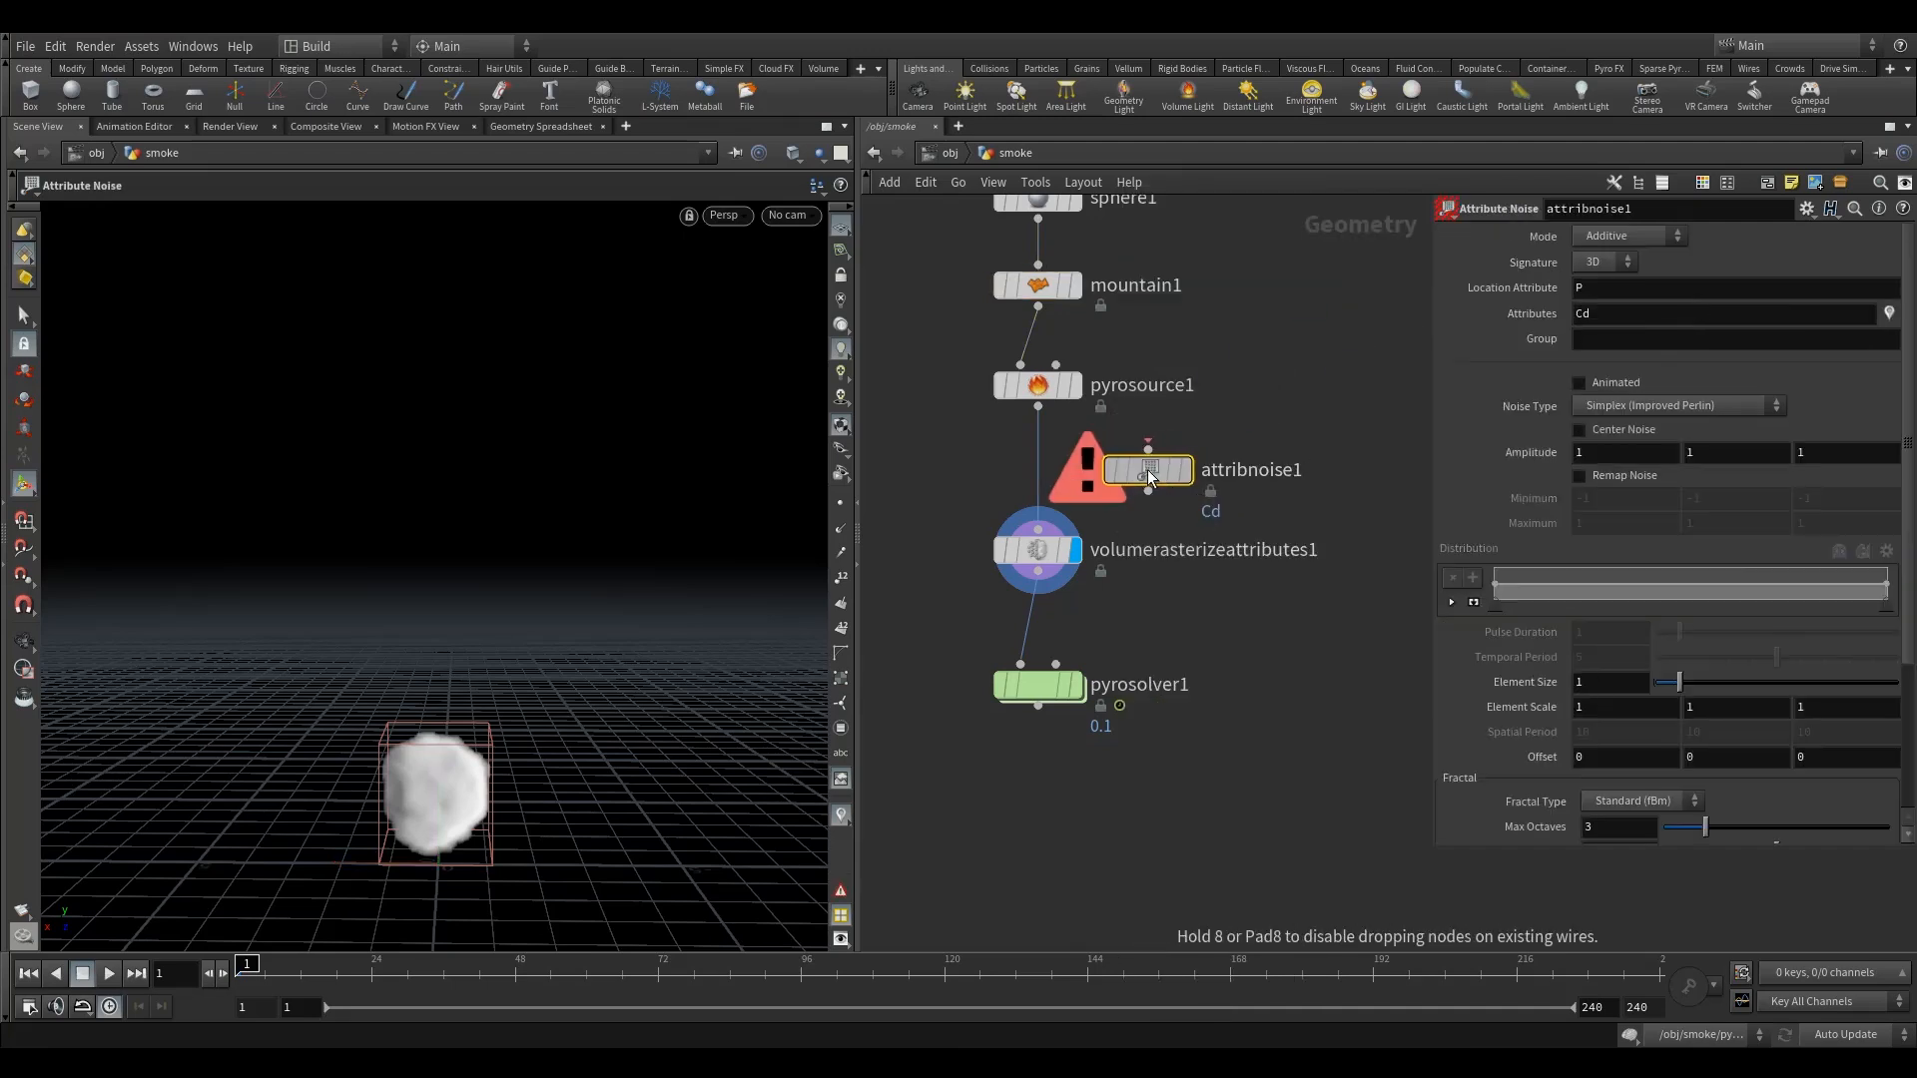
left_click_drag(1039, 554, 1040, 570)
middle_click_drag(960, 504, 928, 585)
left_click_drag(1117, 566, 1015, 560)
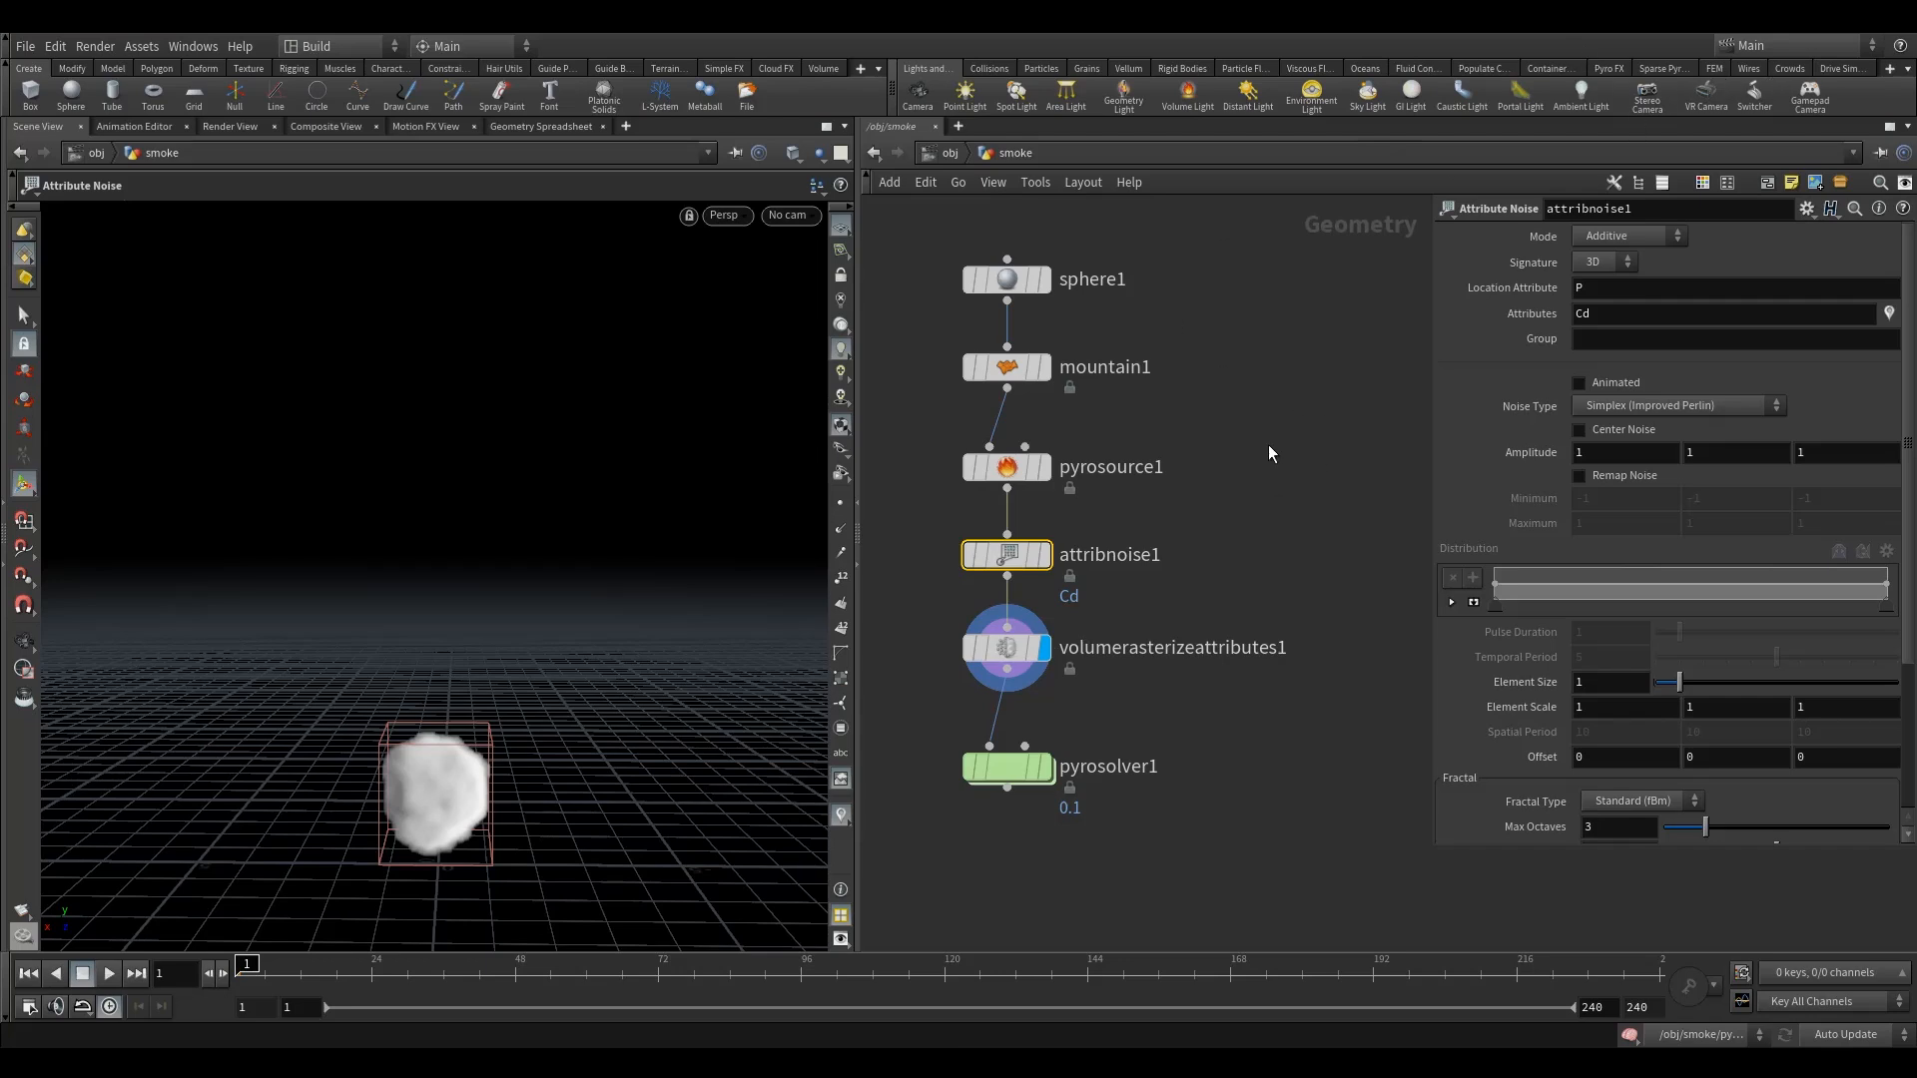
key("Tab")
mouse_move(1314, 660)
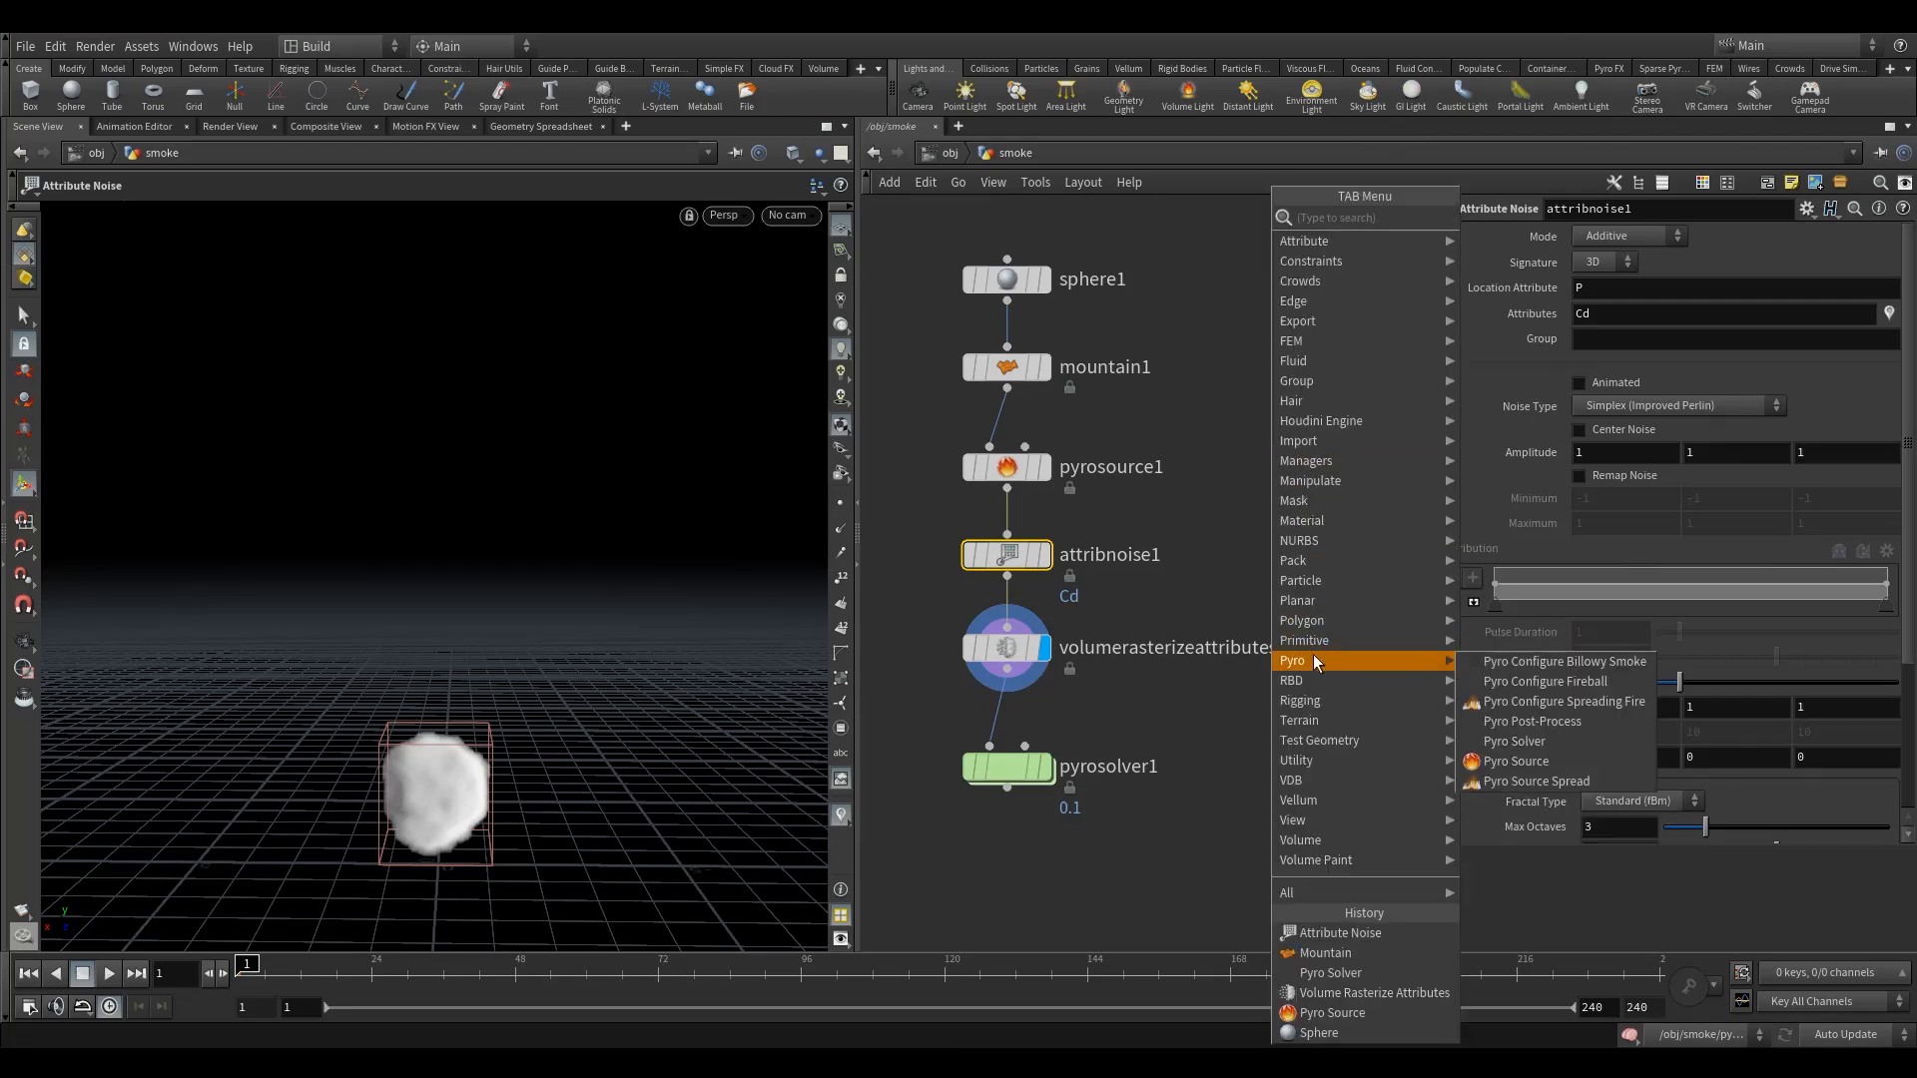
key("Escape")
Step: Widen the network pane and set the Attributes of attribnoise1 to density temperature
left_click_drag(1172, 520, 949, 584)
left_click_drag(855, 535, 671, 539)
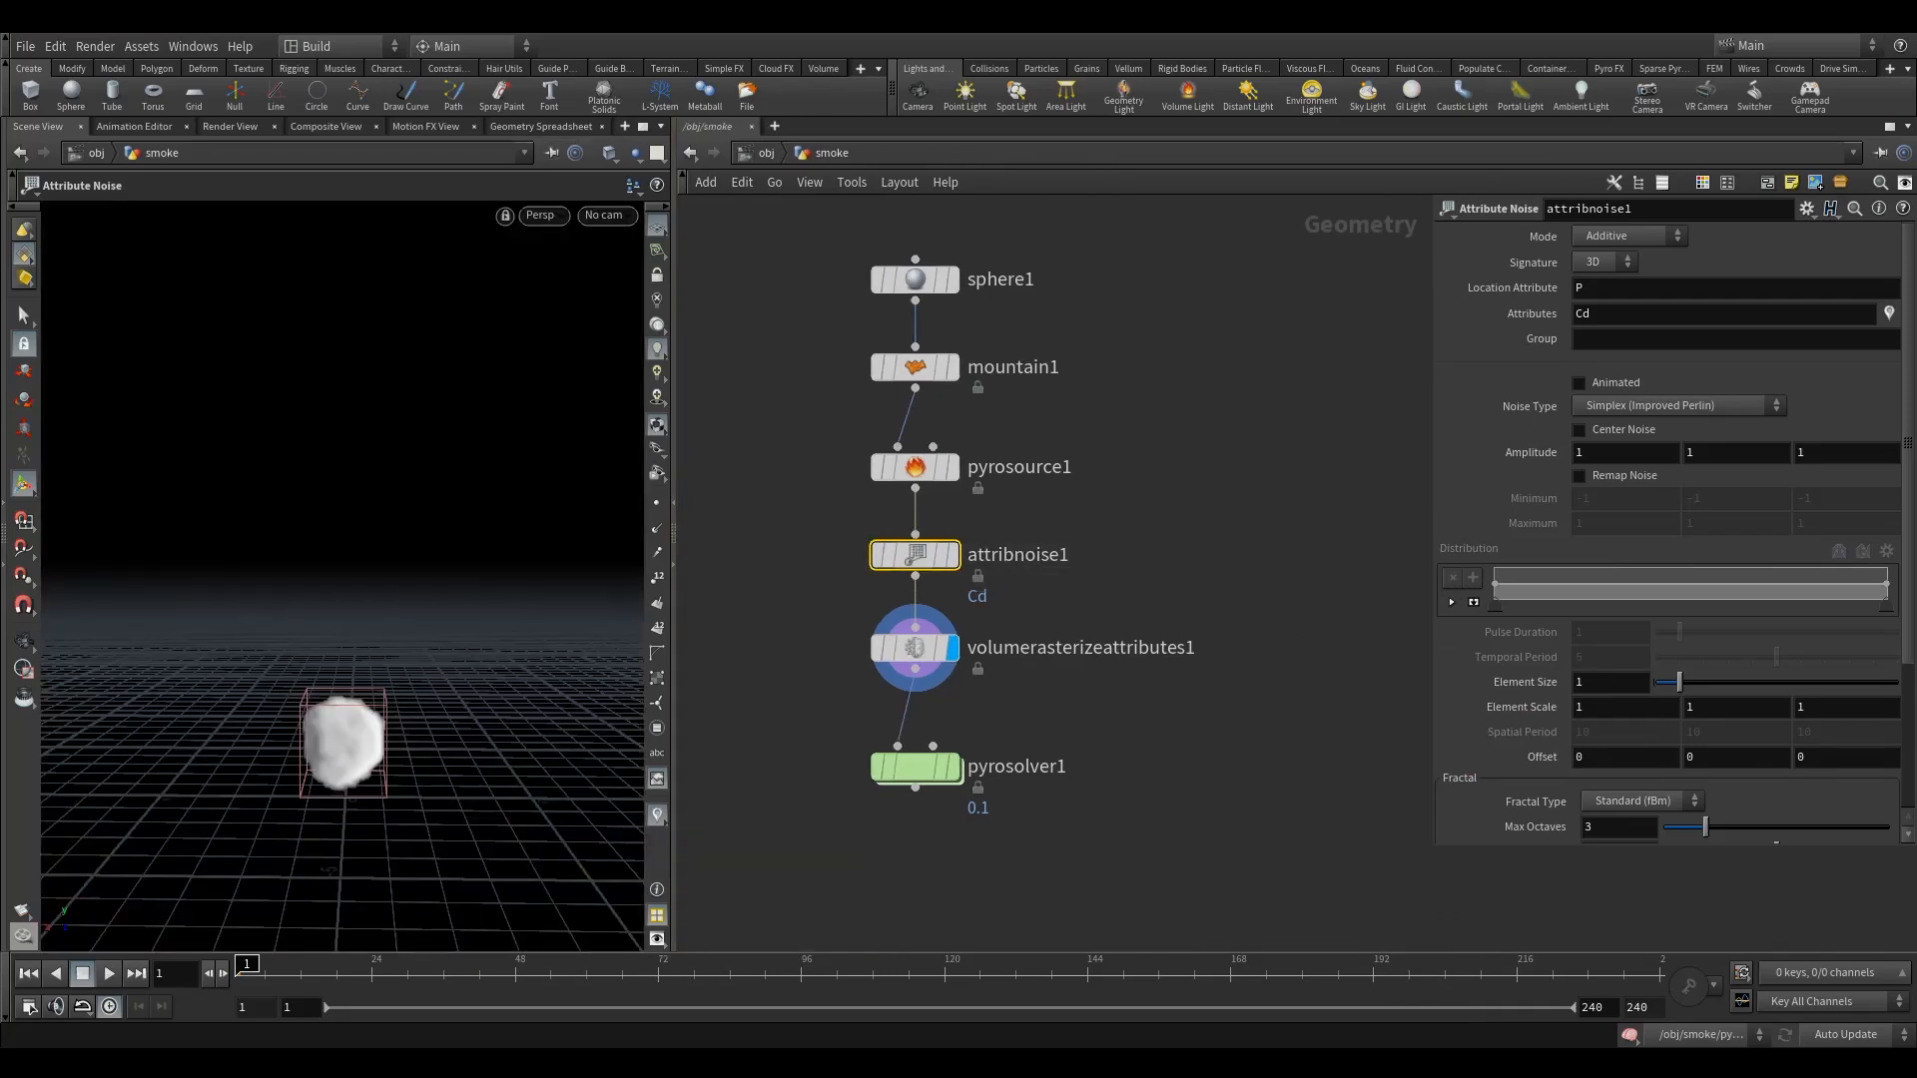
double_click(1583, 313)
type("de")
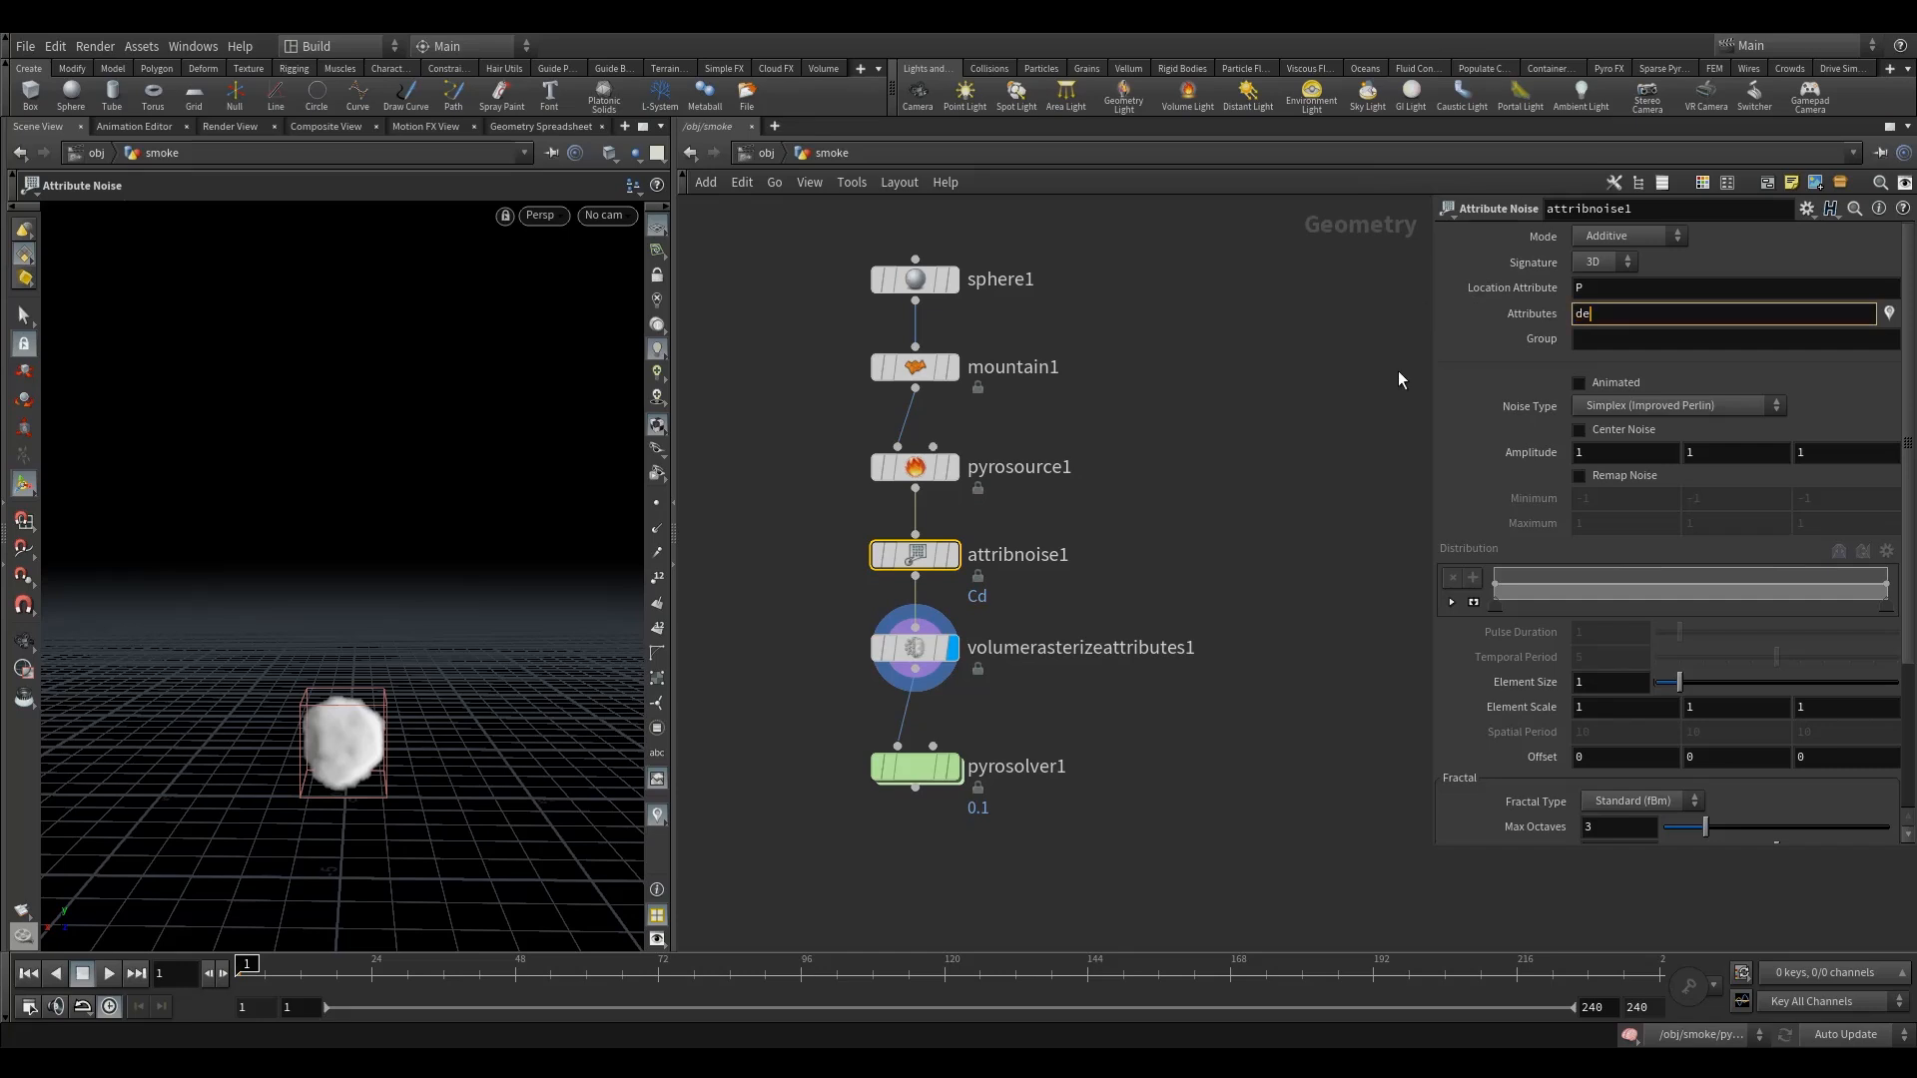
type("nsity temperature")
key("Return")
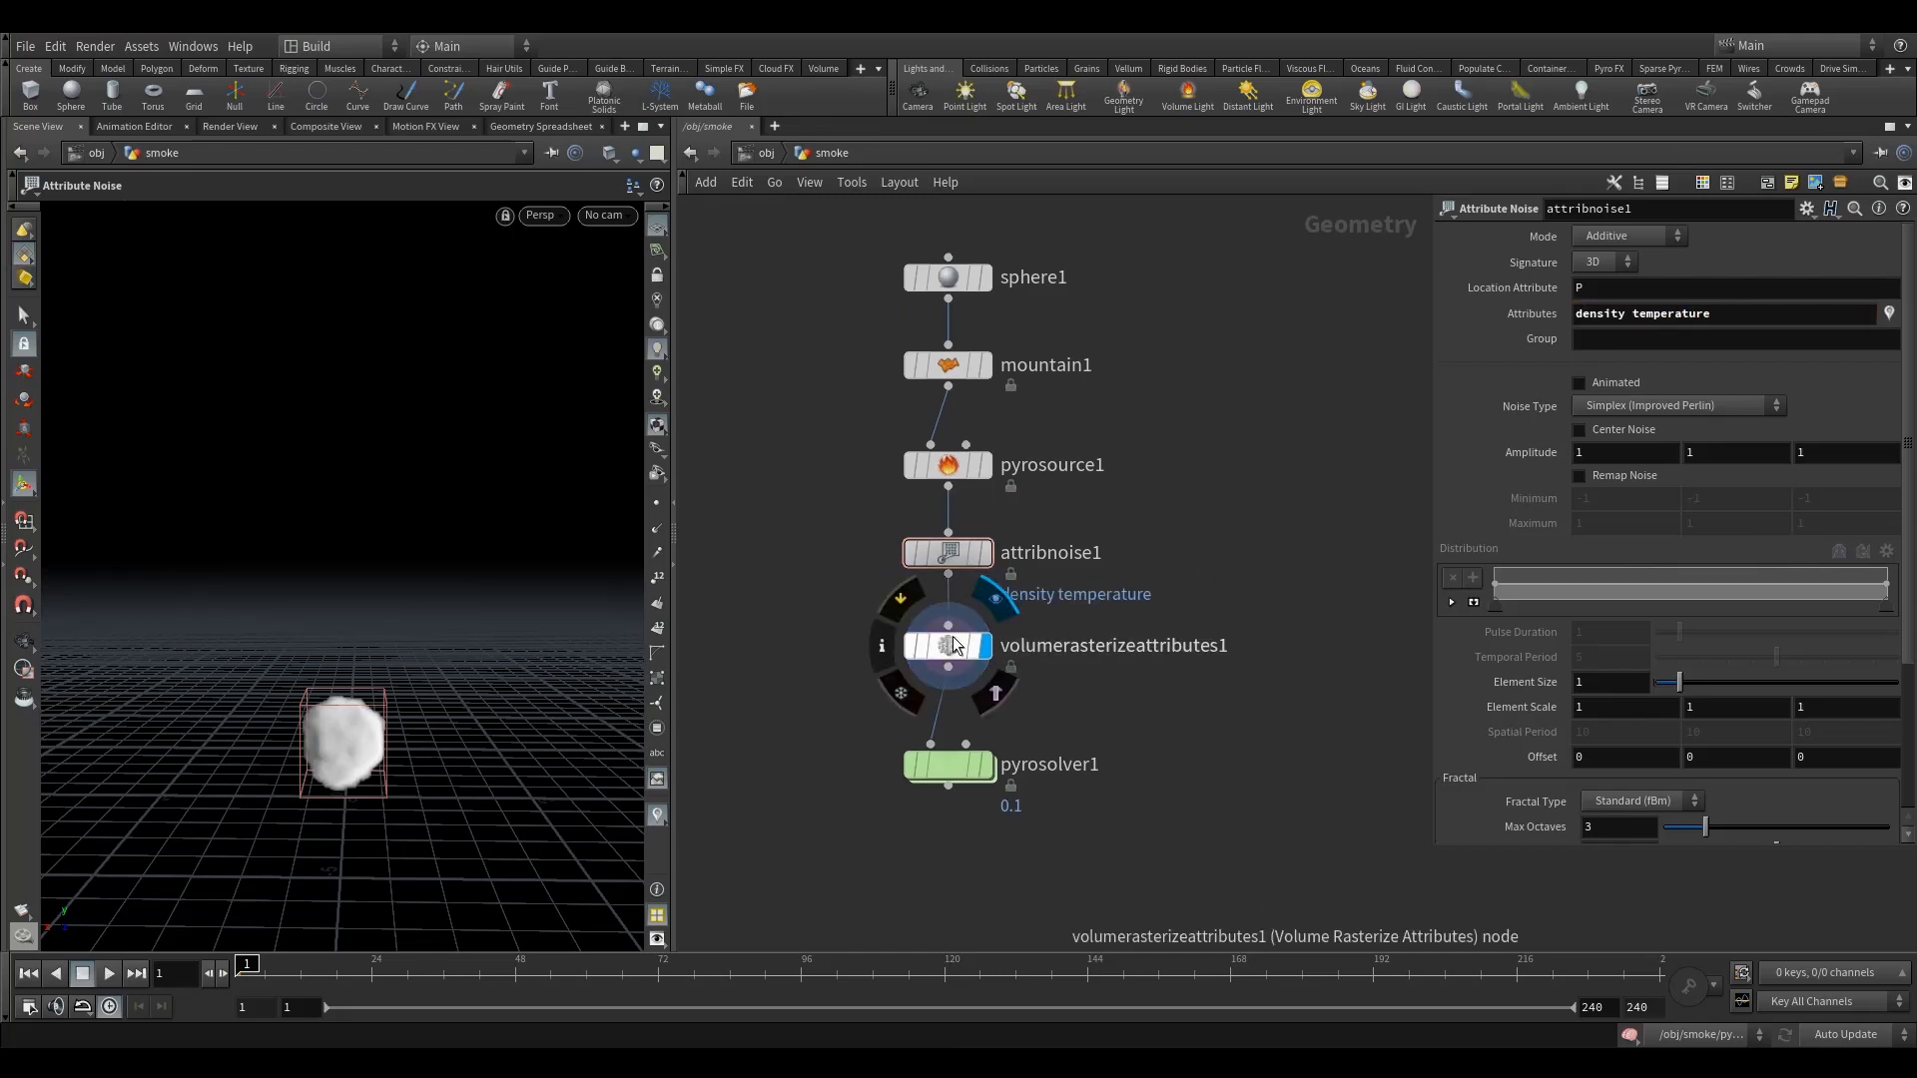
Step: Select volumerasterizeattributes1 and examine its noisy volume up close in the viewport
left_click(919, 651)
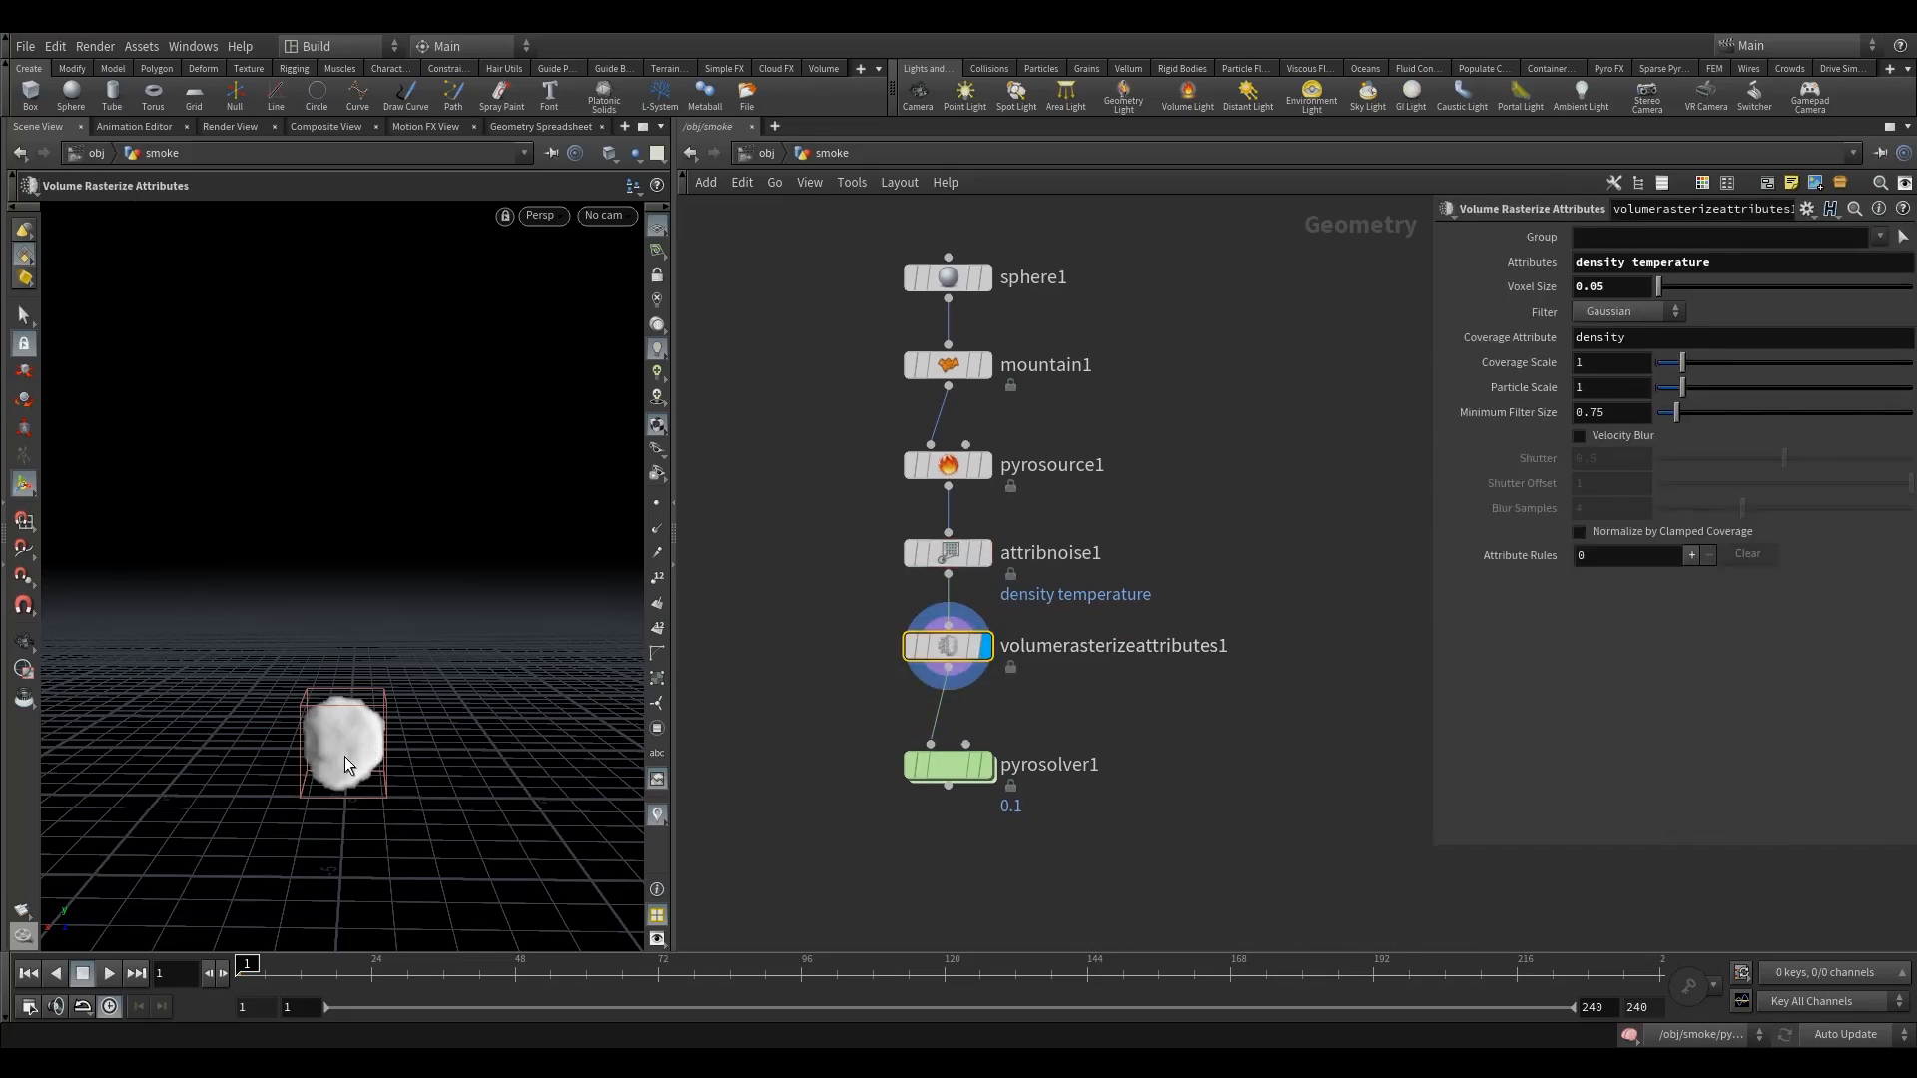
right_click_drag(347, 758, 629, 677, "alt")
left_click_drag(629, 677, 413, 603)
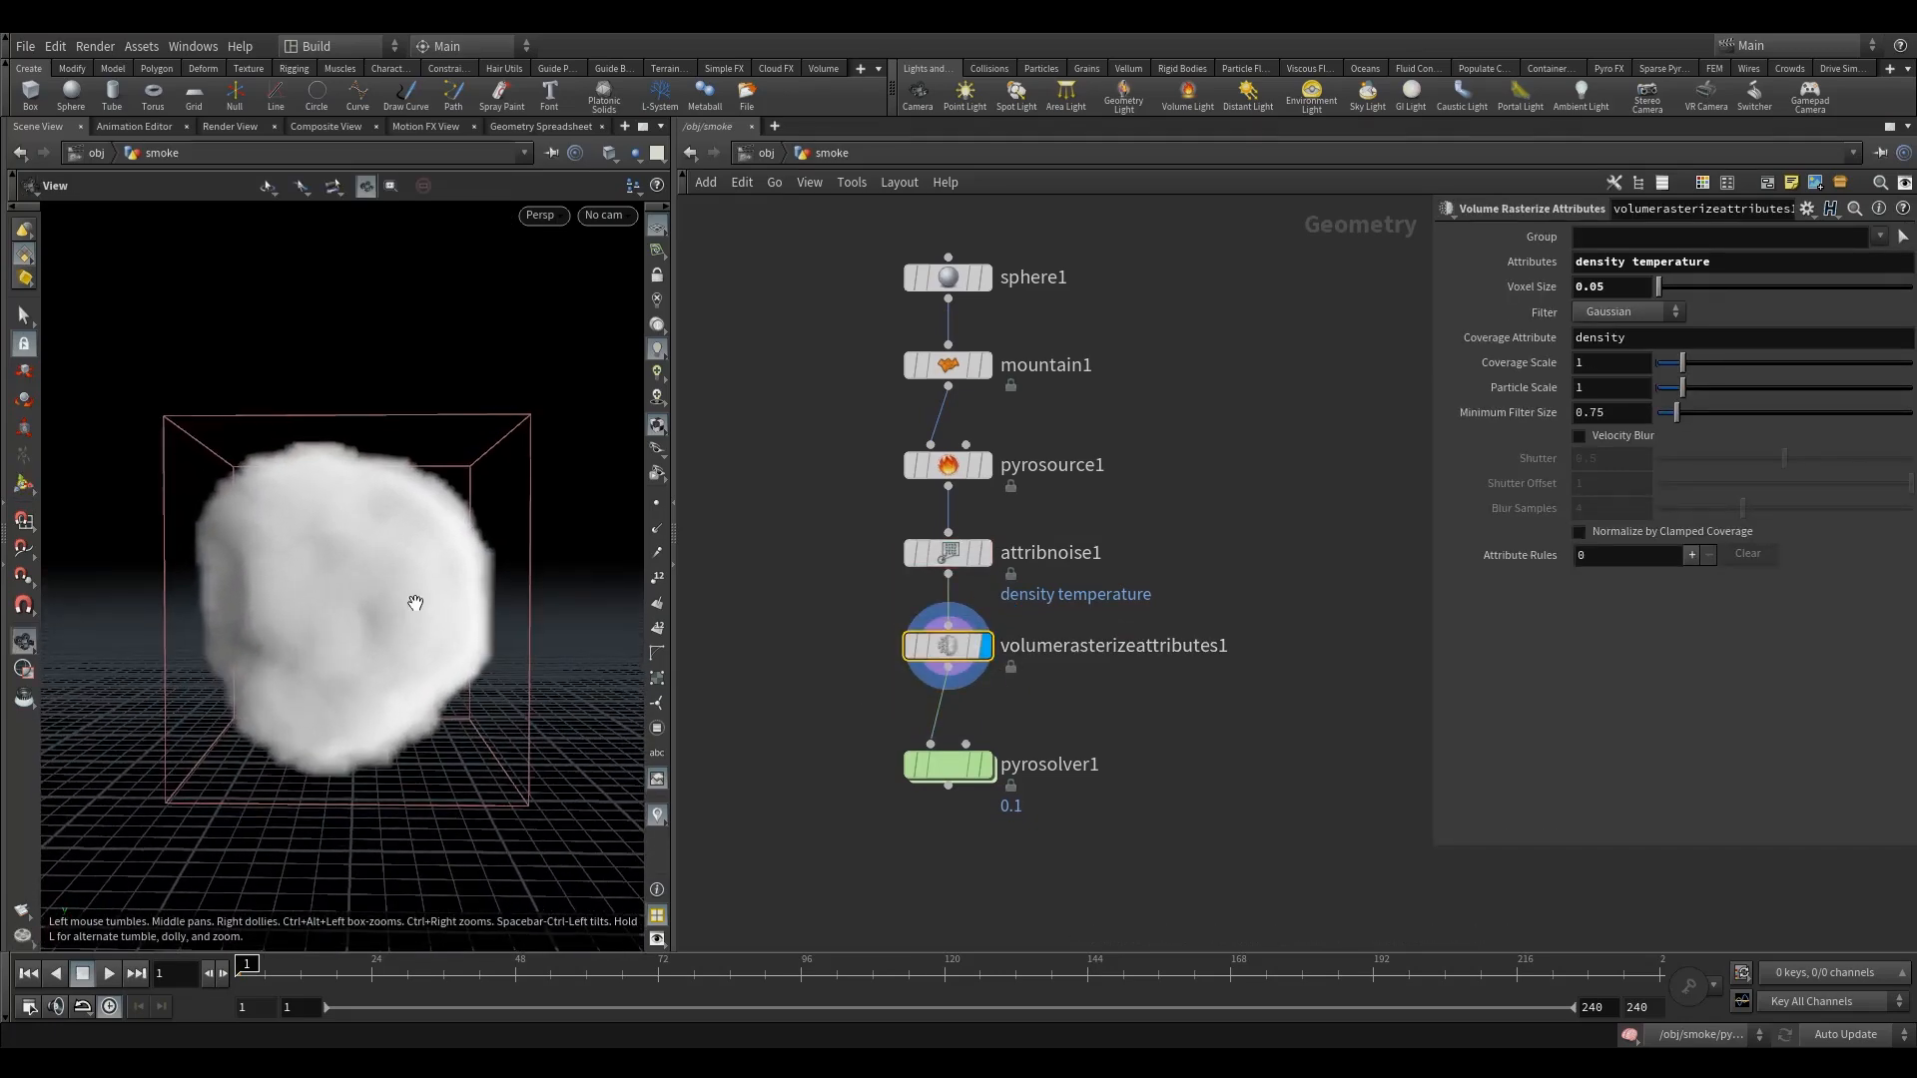
Step: Open the geometry spreadsheet for attribnoise1 and sort its points by density in both directions to check the value range
mouse_move(926, 547)
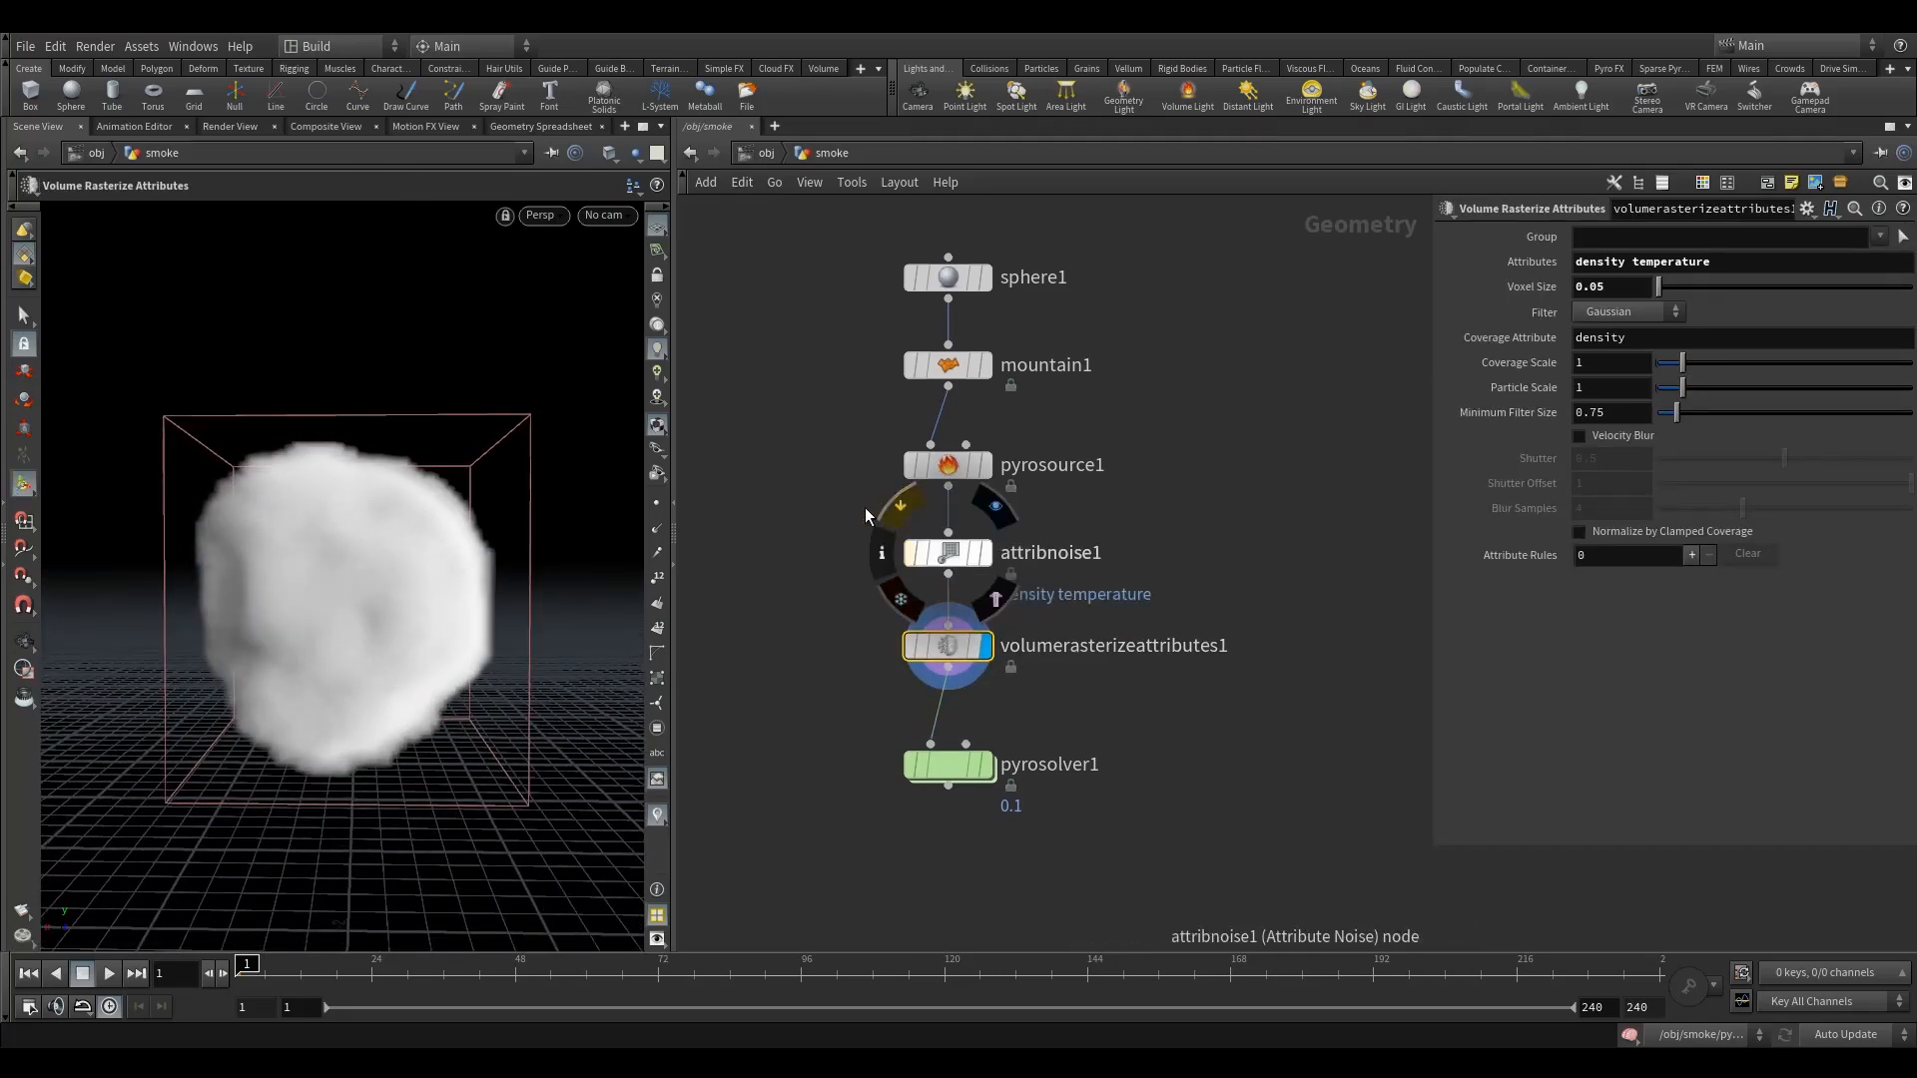
left_click(947, 552)
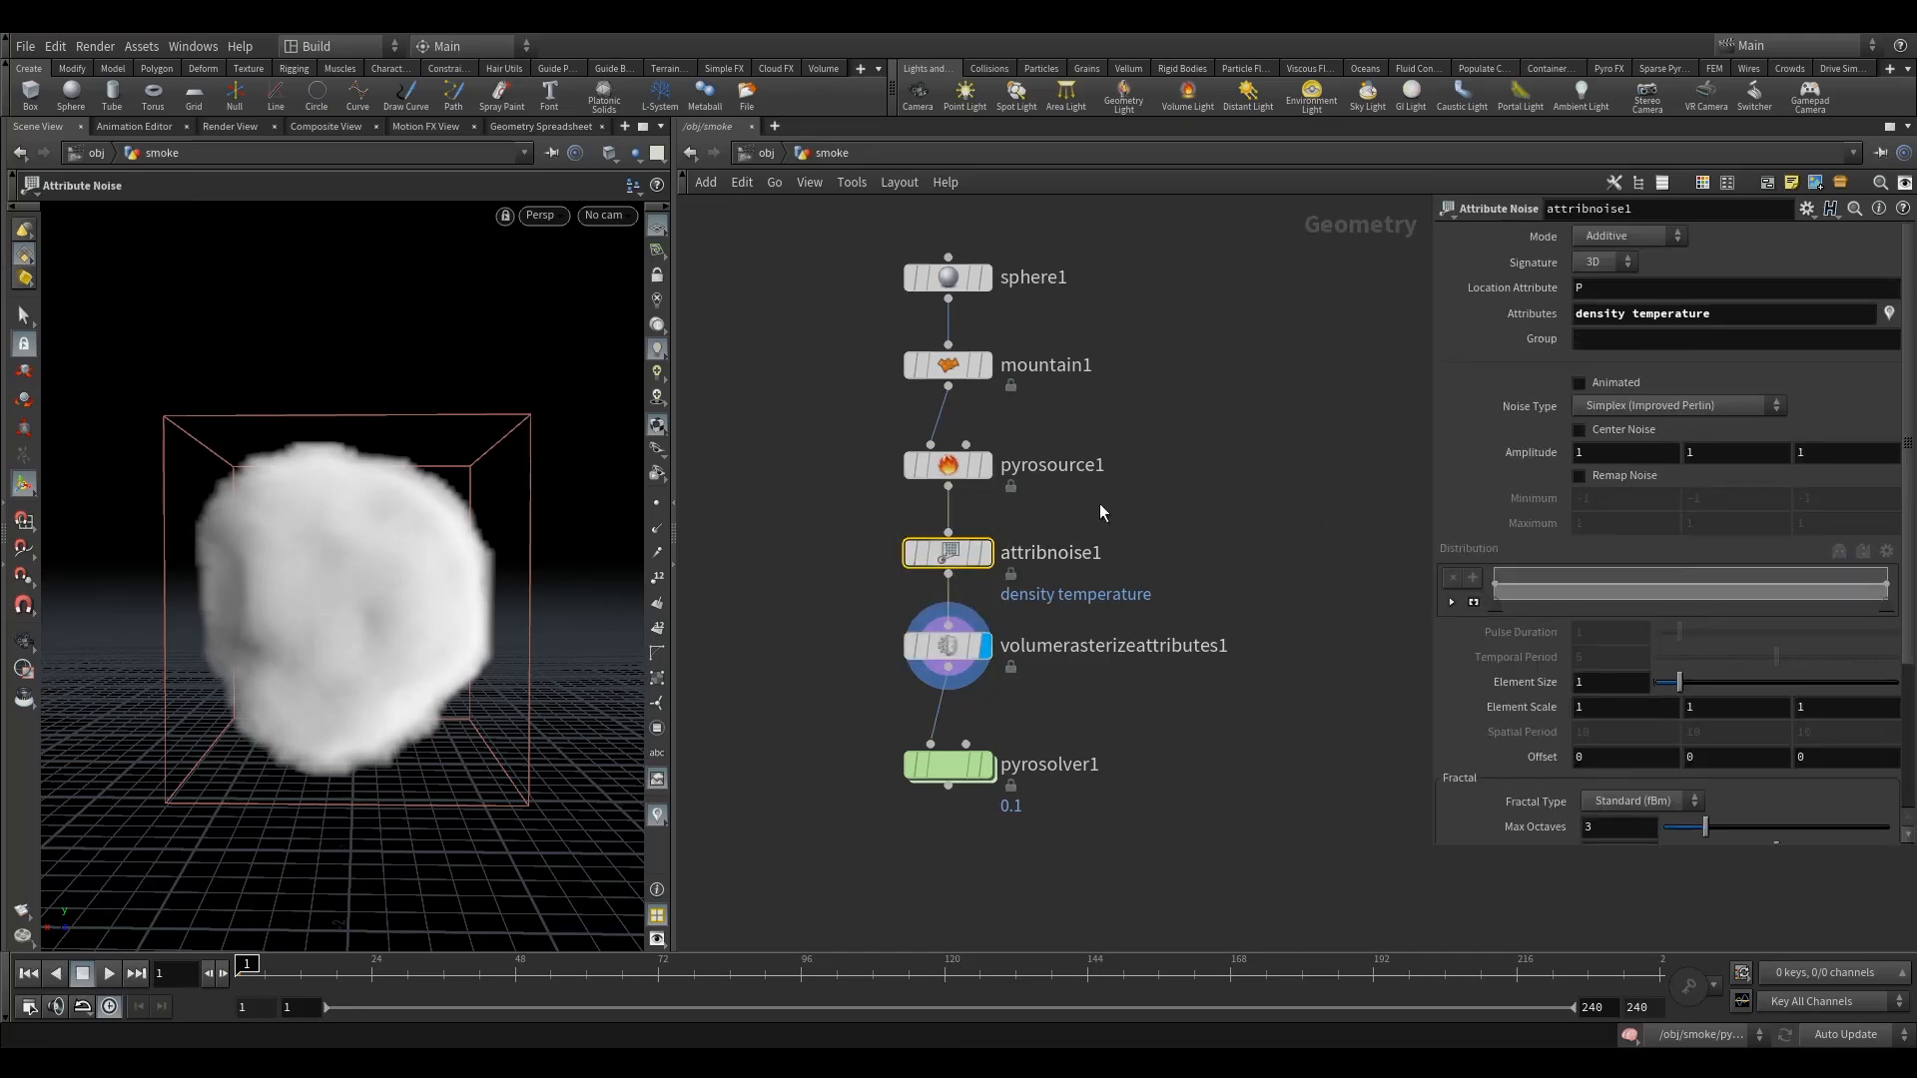
left_click(540, 127)
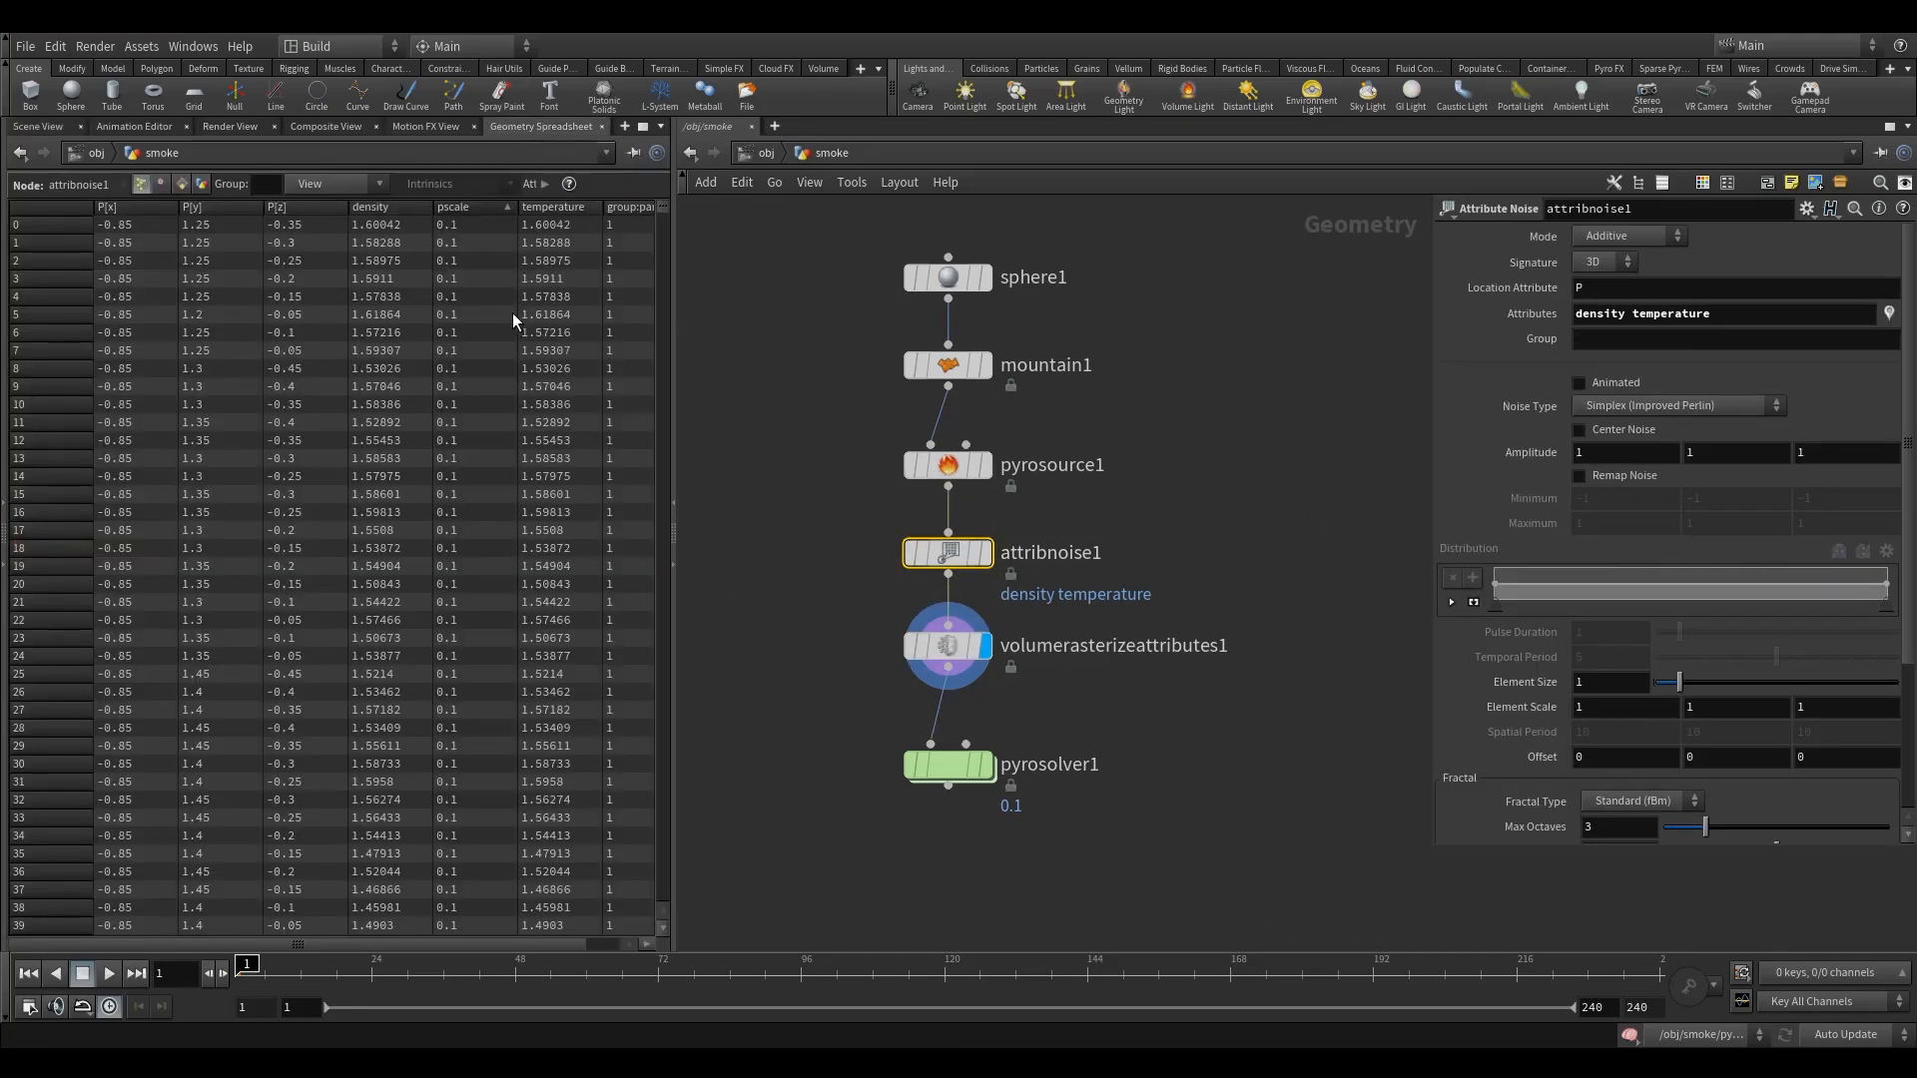
left_click(384, 206)
left_click(383, 207)
left_click_drag(433, 235, 515, 236)
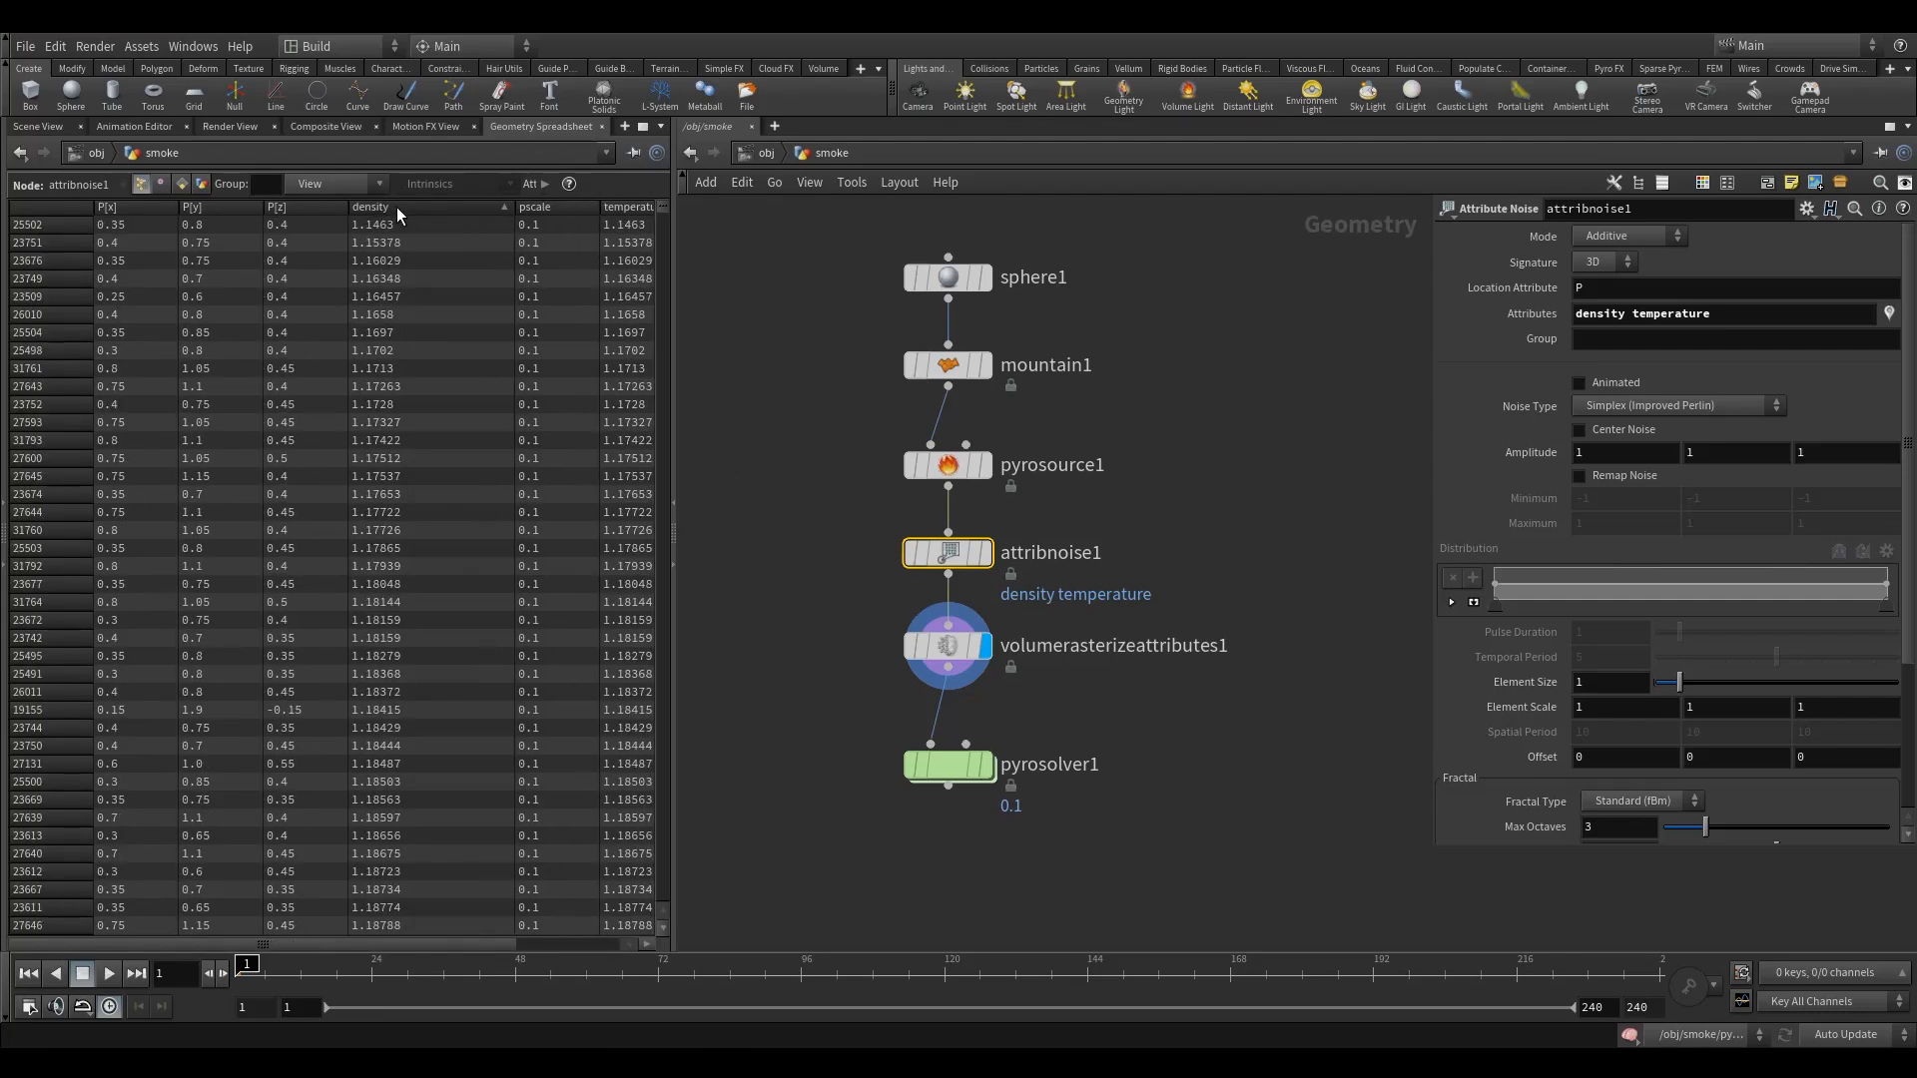
left_click(397, 207)
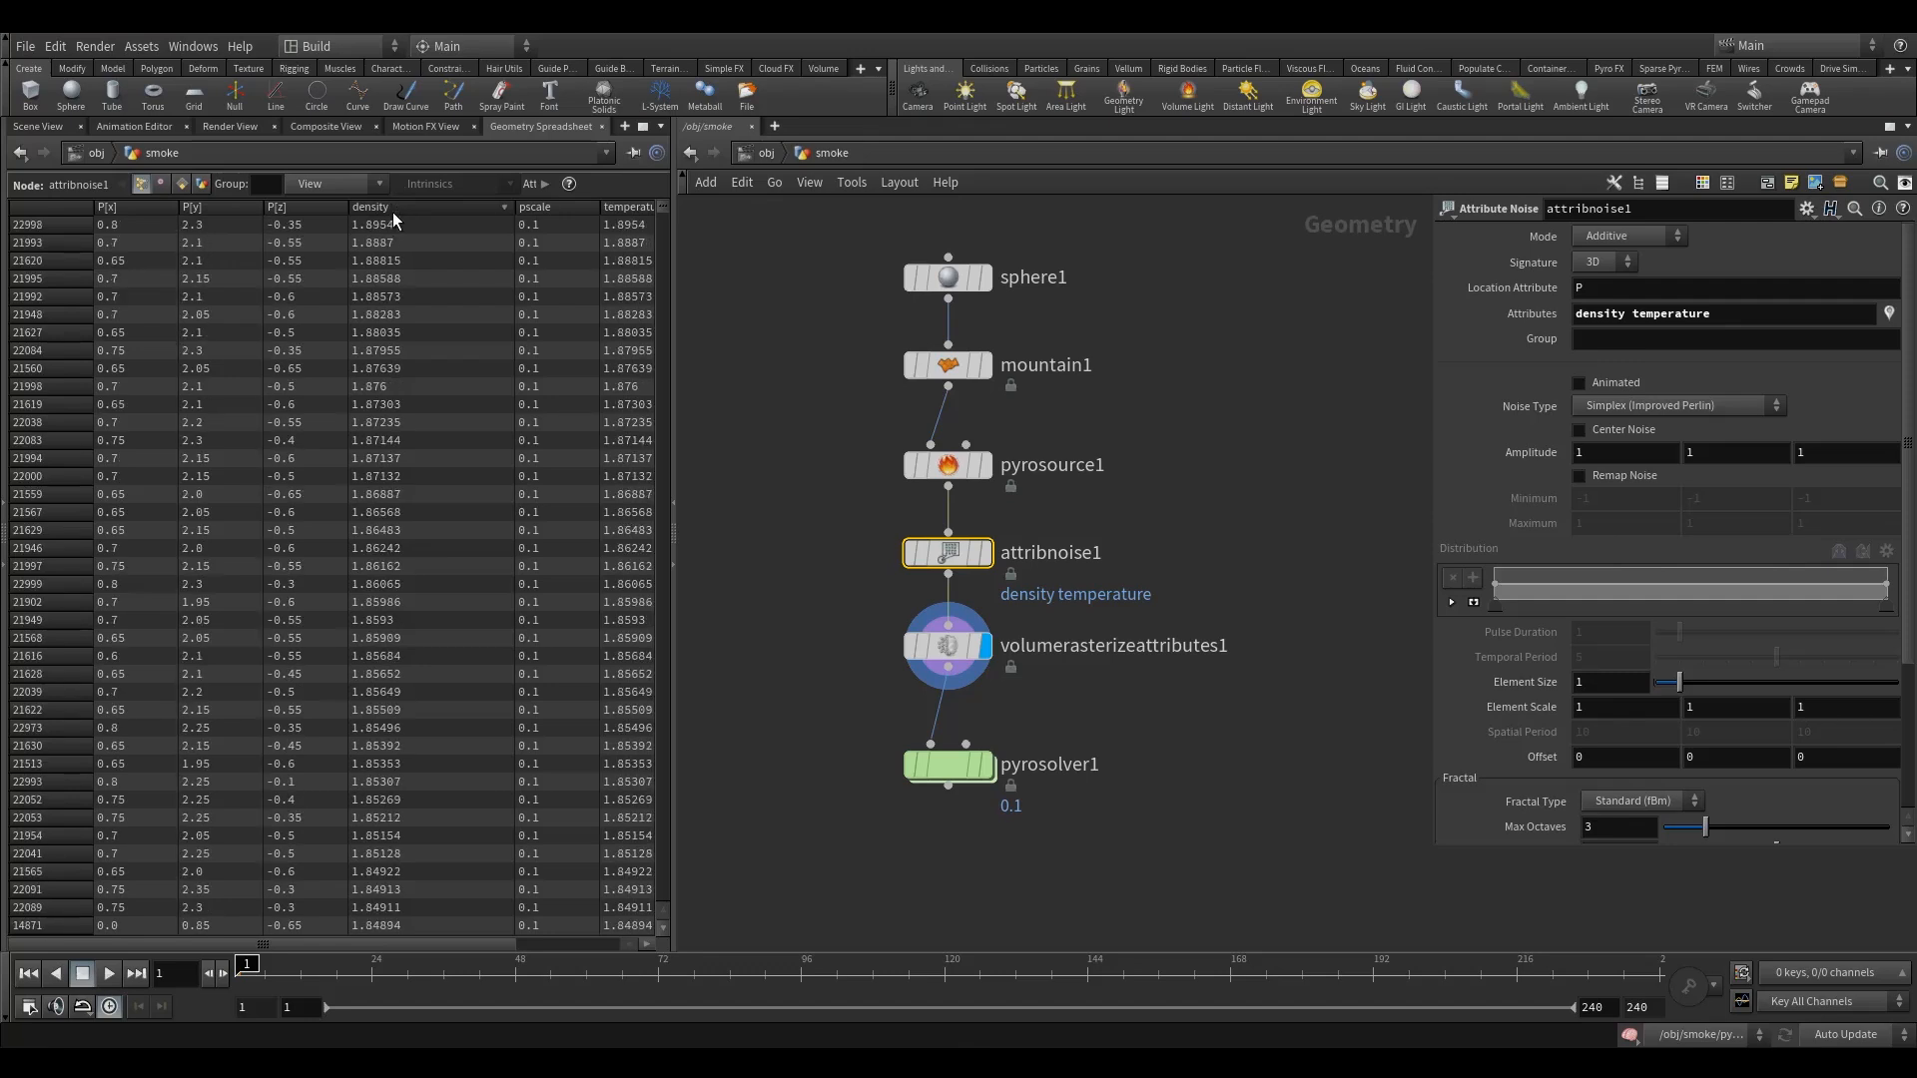
left_click(400, 207)
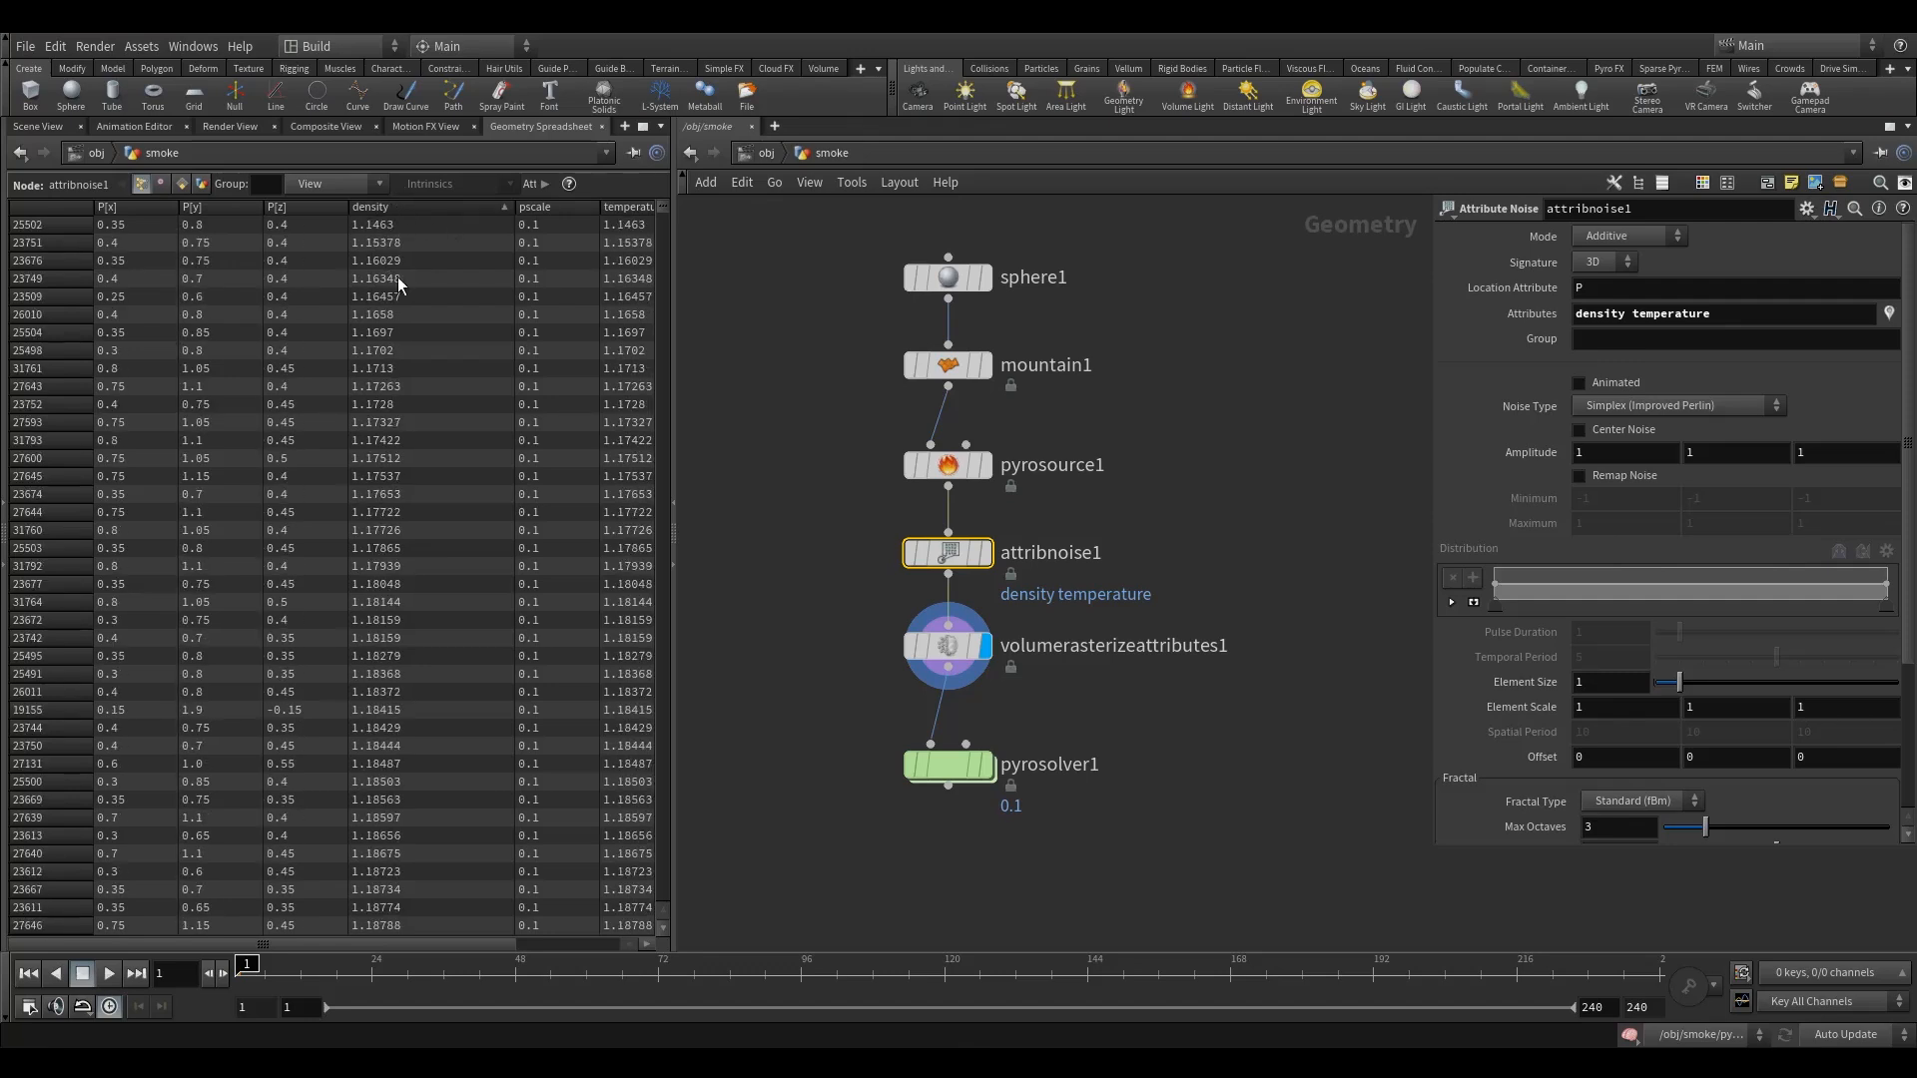
Step: Set the mode of attribnoise1 to Multiplicative and re-sort the points by density to check the highest values
left_click_drag(863, 713, 891, 767)
left_click_drag(858, 525, 948, 556)
left_click(1620, 277)
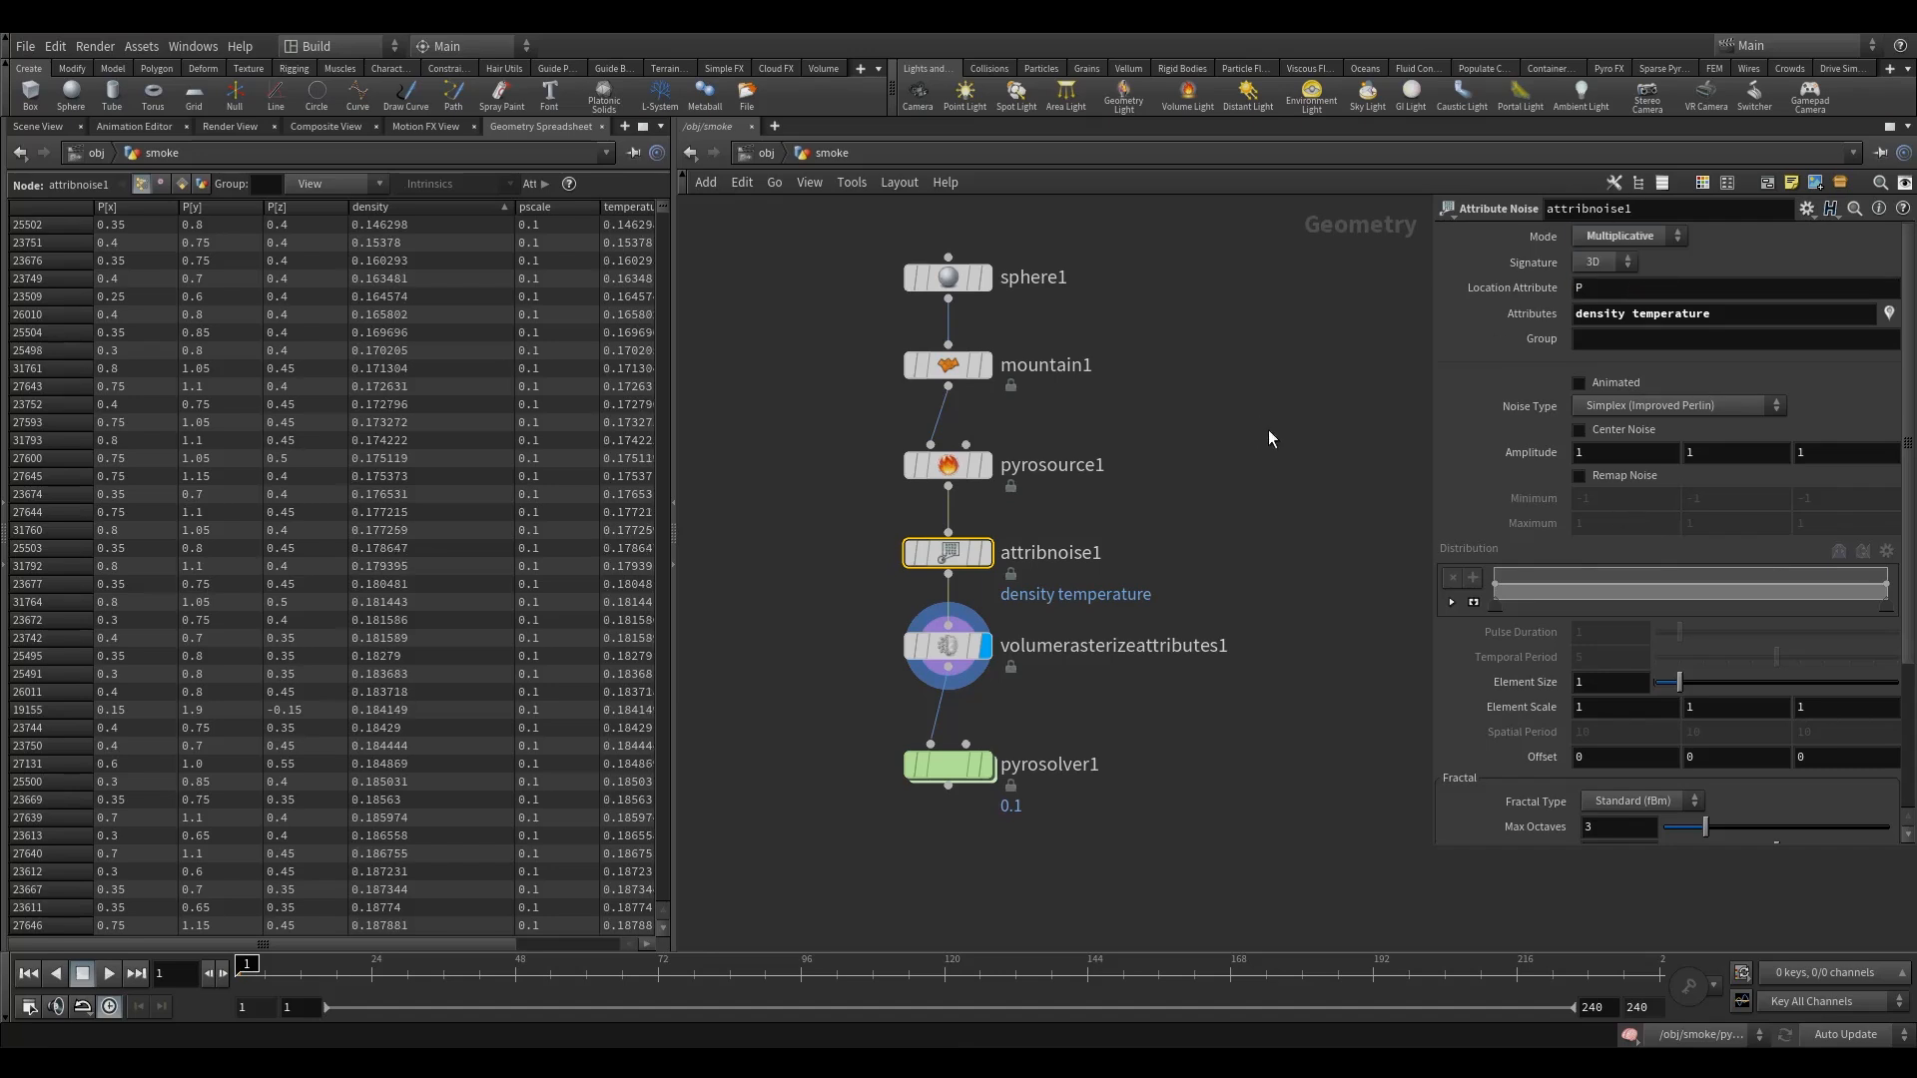
left_click(406, 211)
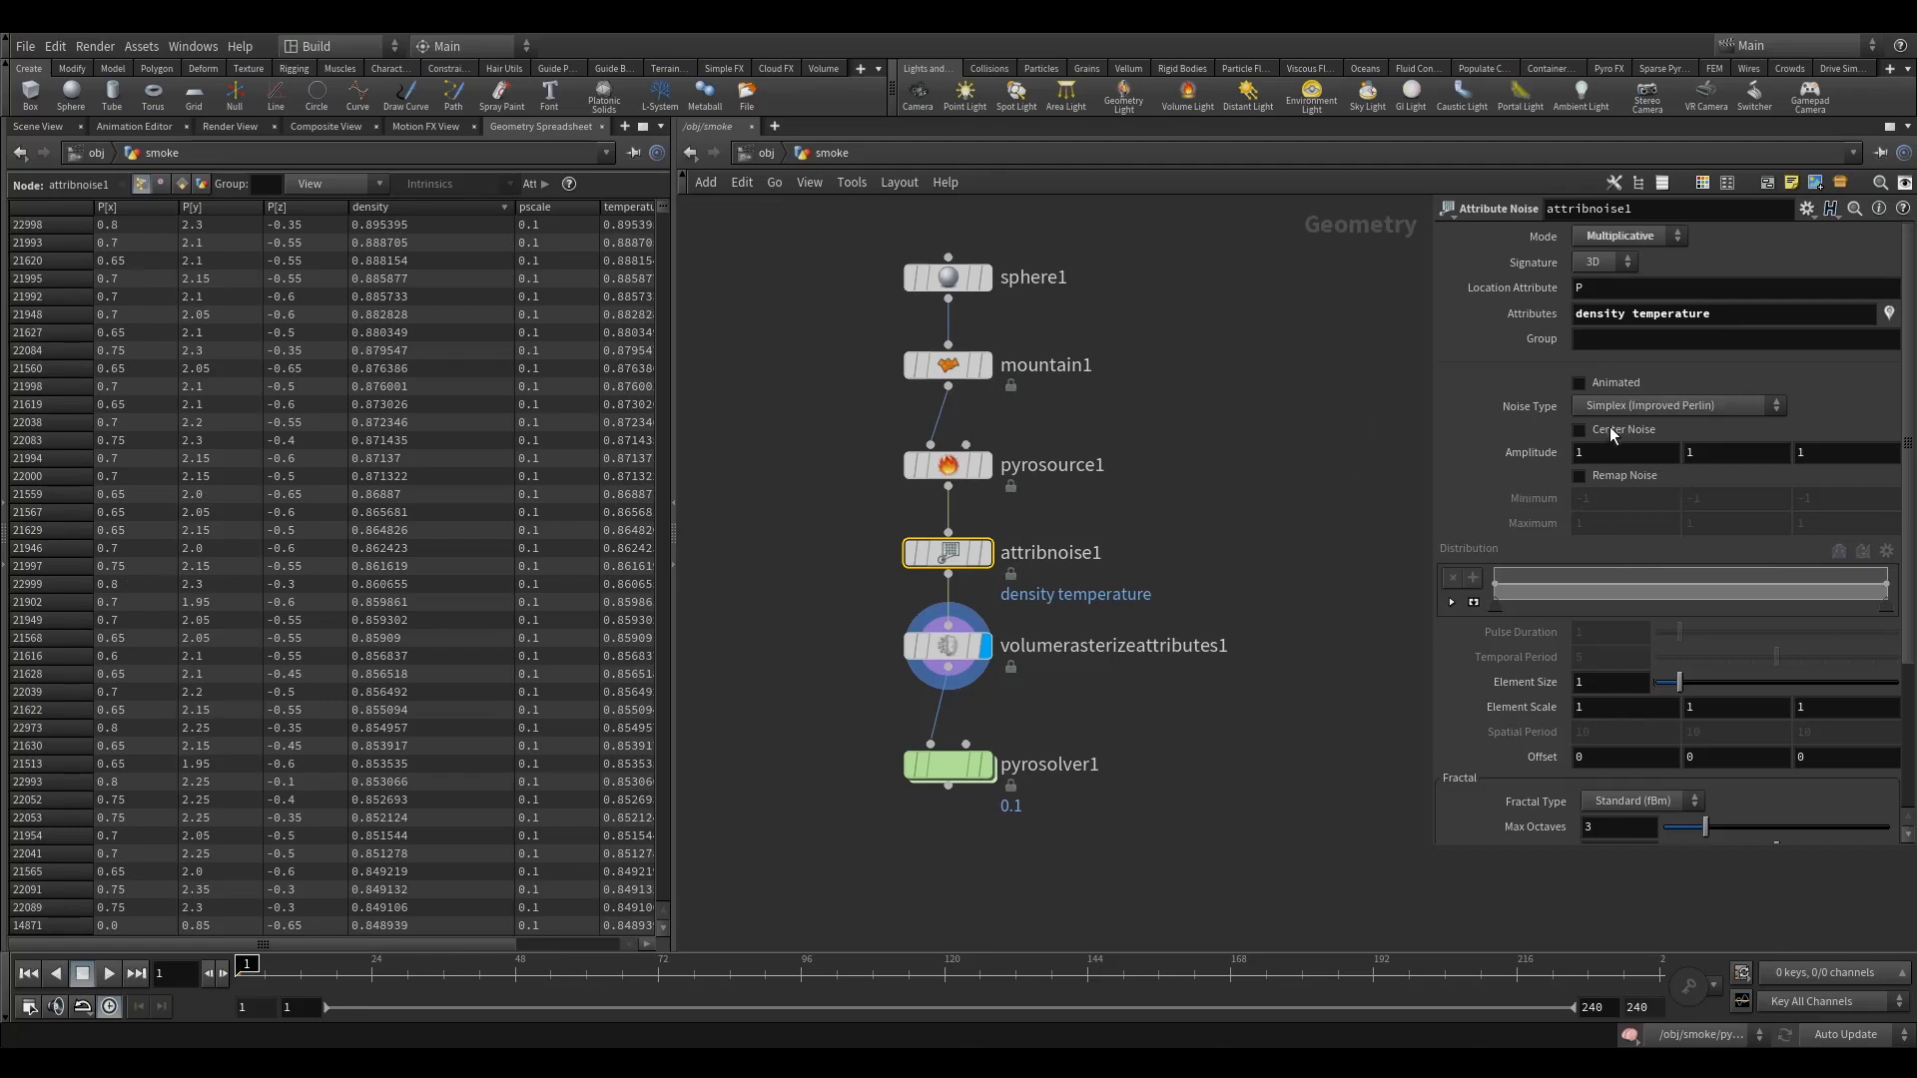
Step: Enable Center Noise on attribnoise1 and compare the lowest and highest density values
left_click(393, 210)
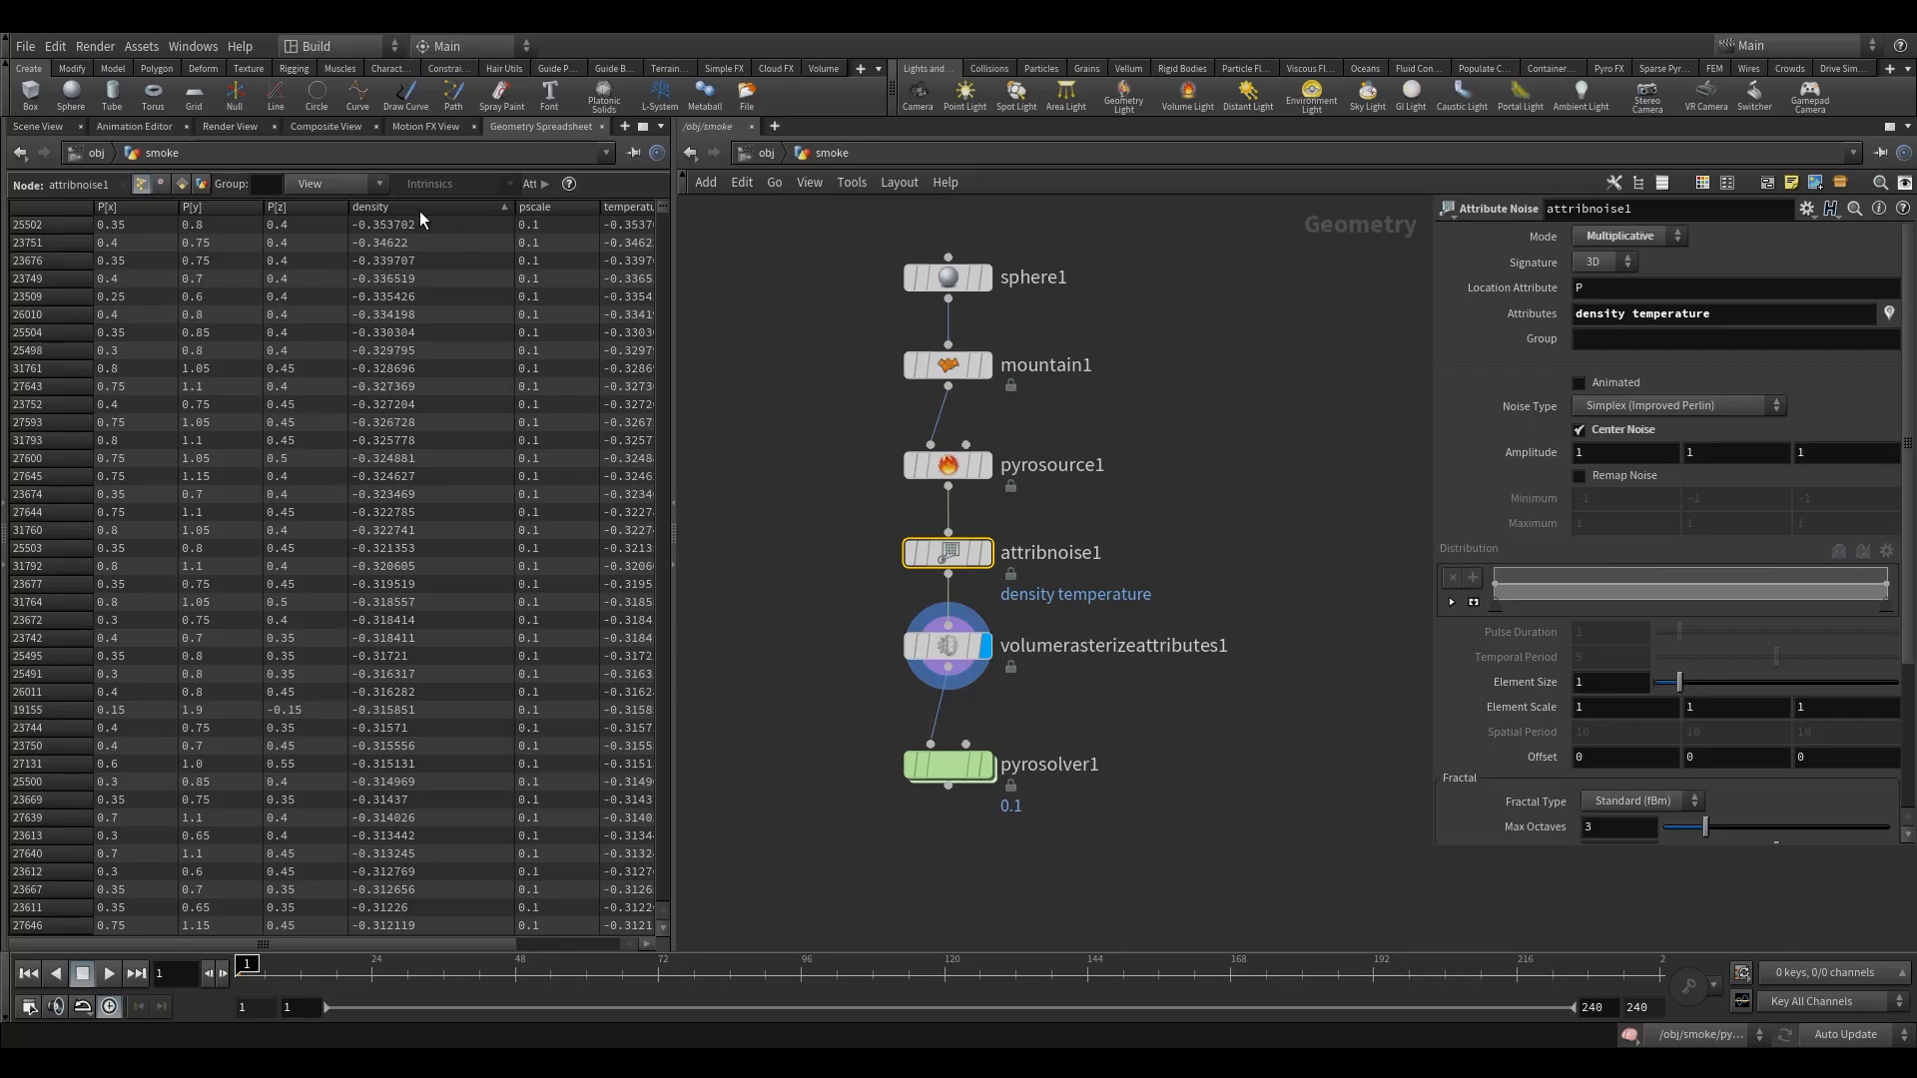
left_click(419, 210)
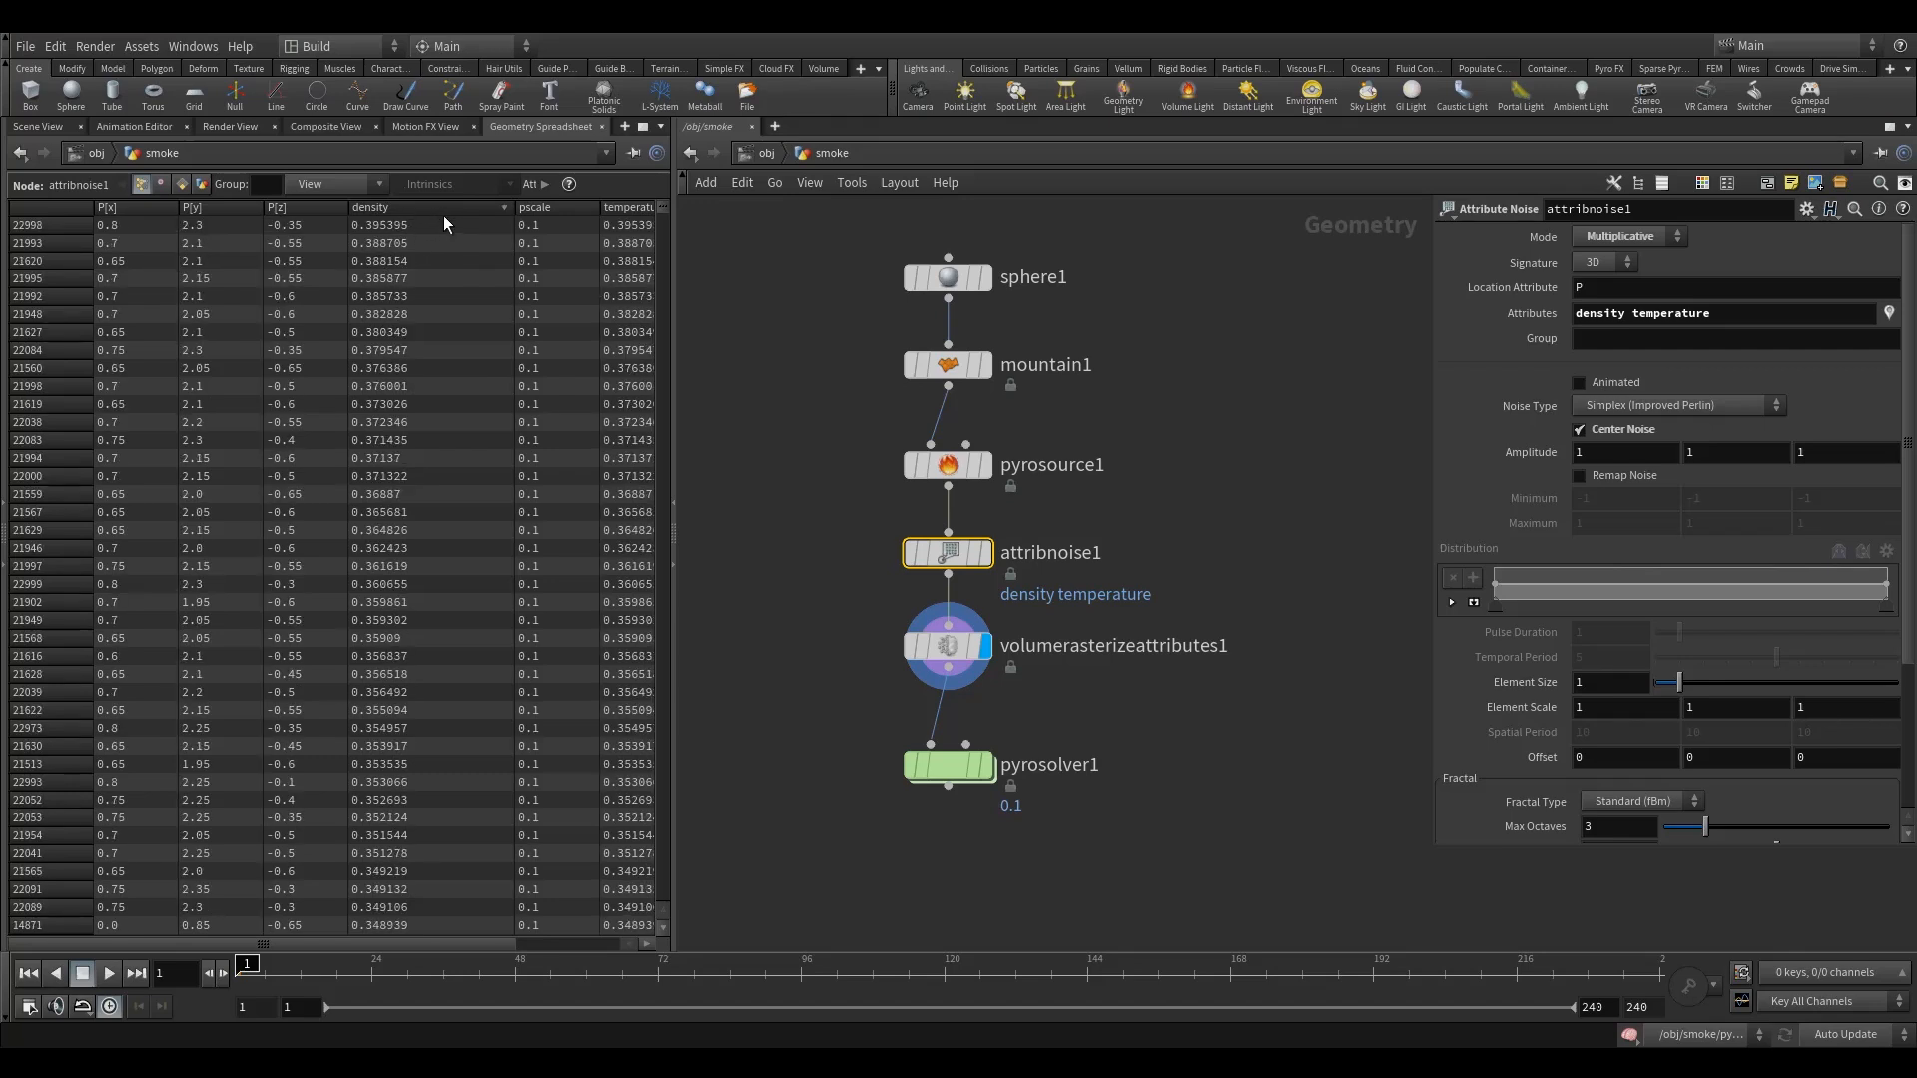
left_click(444, 209)
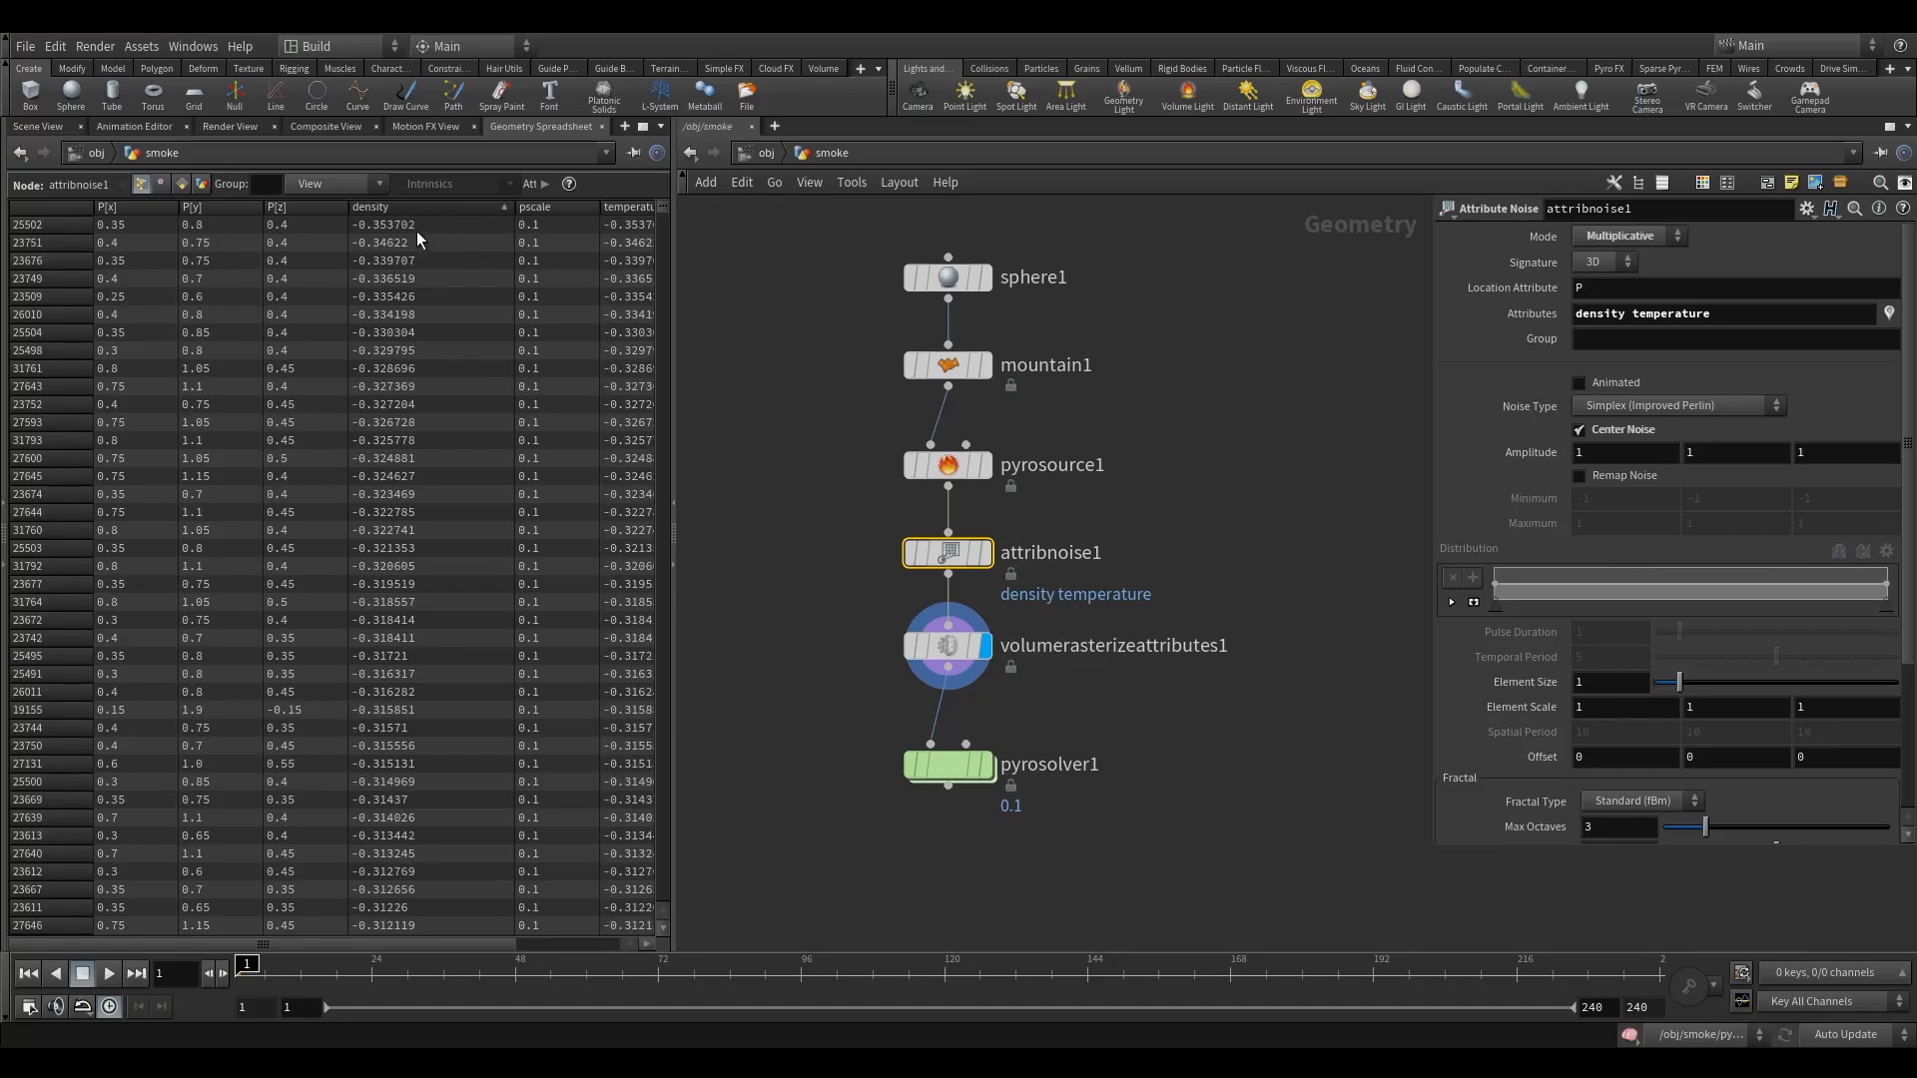
left_click(427, 210)
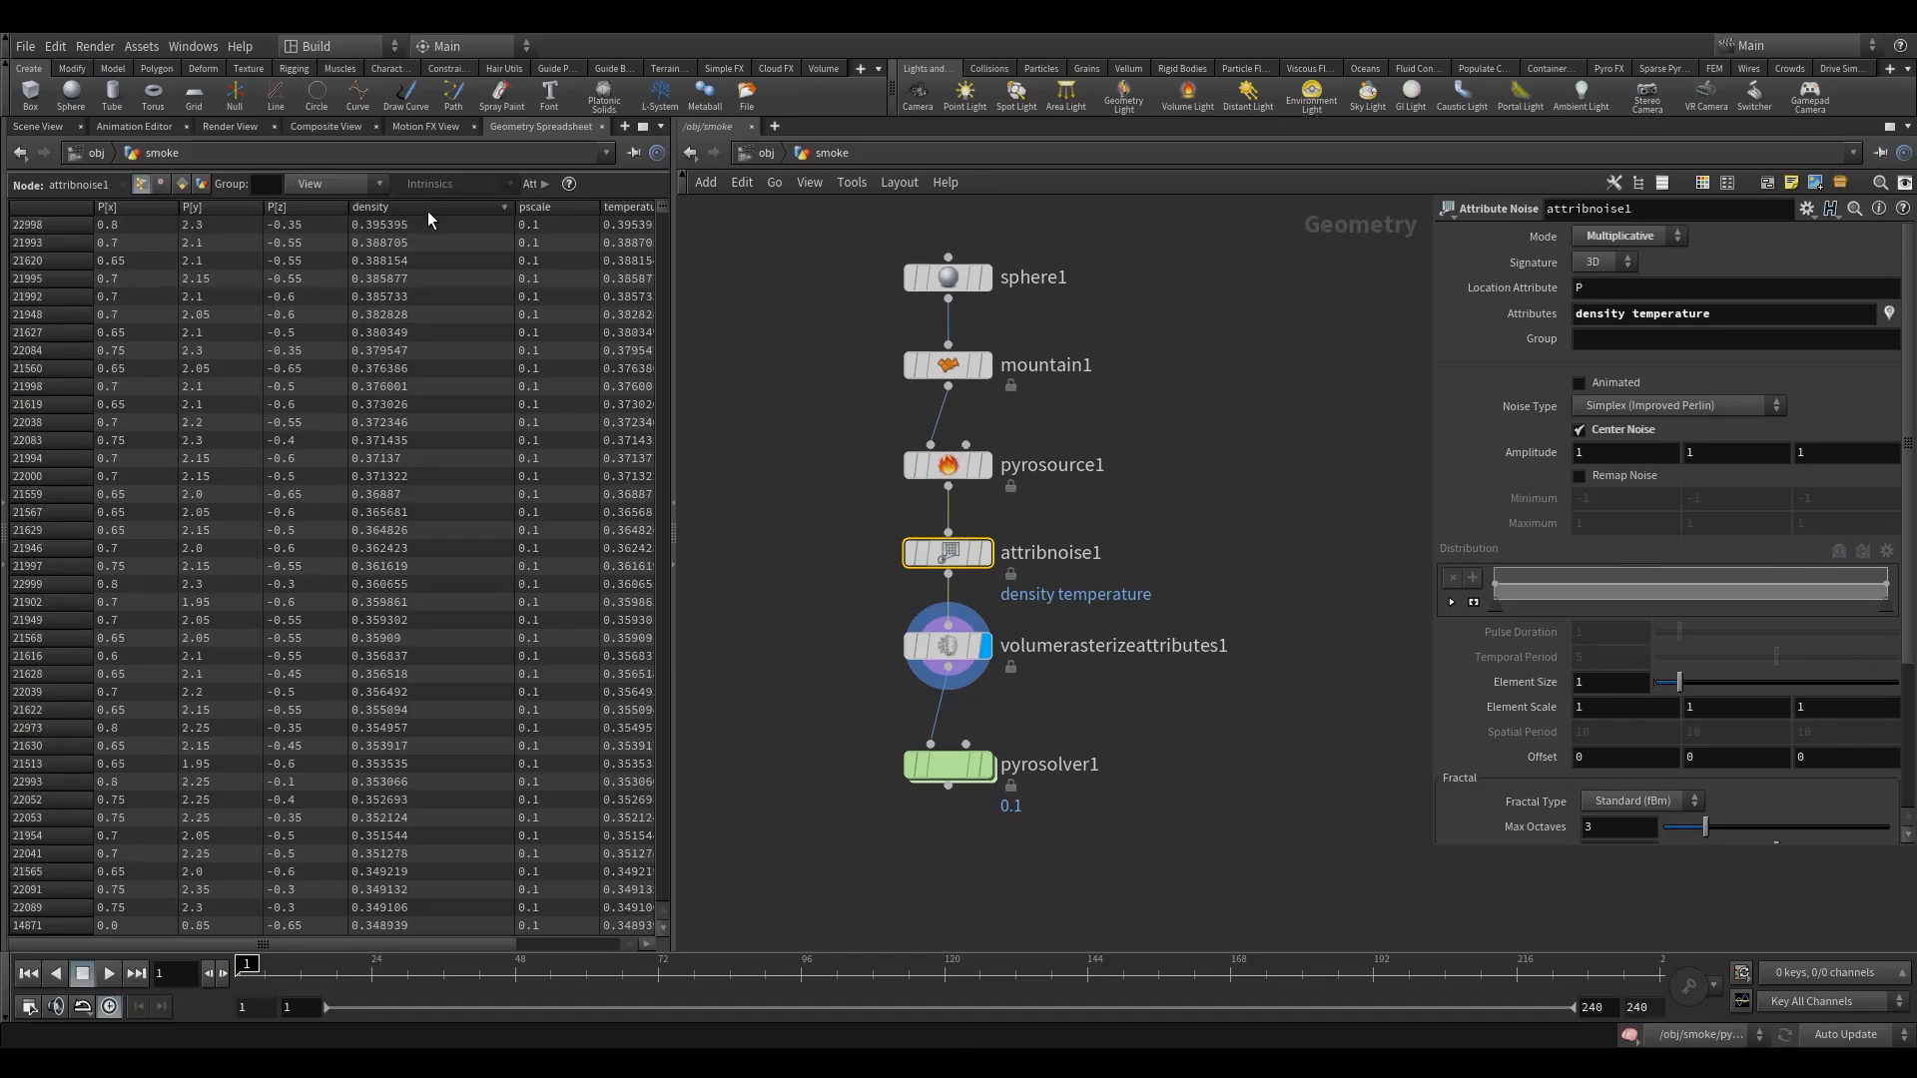
Step: Sort attribnoise1's points by density in both directions, and view volumerasterizeattributes1 in the scene viewport
left_click(431, 207)
left_click(410, 207)
left_click(937, 647)
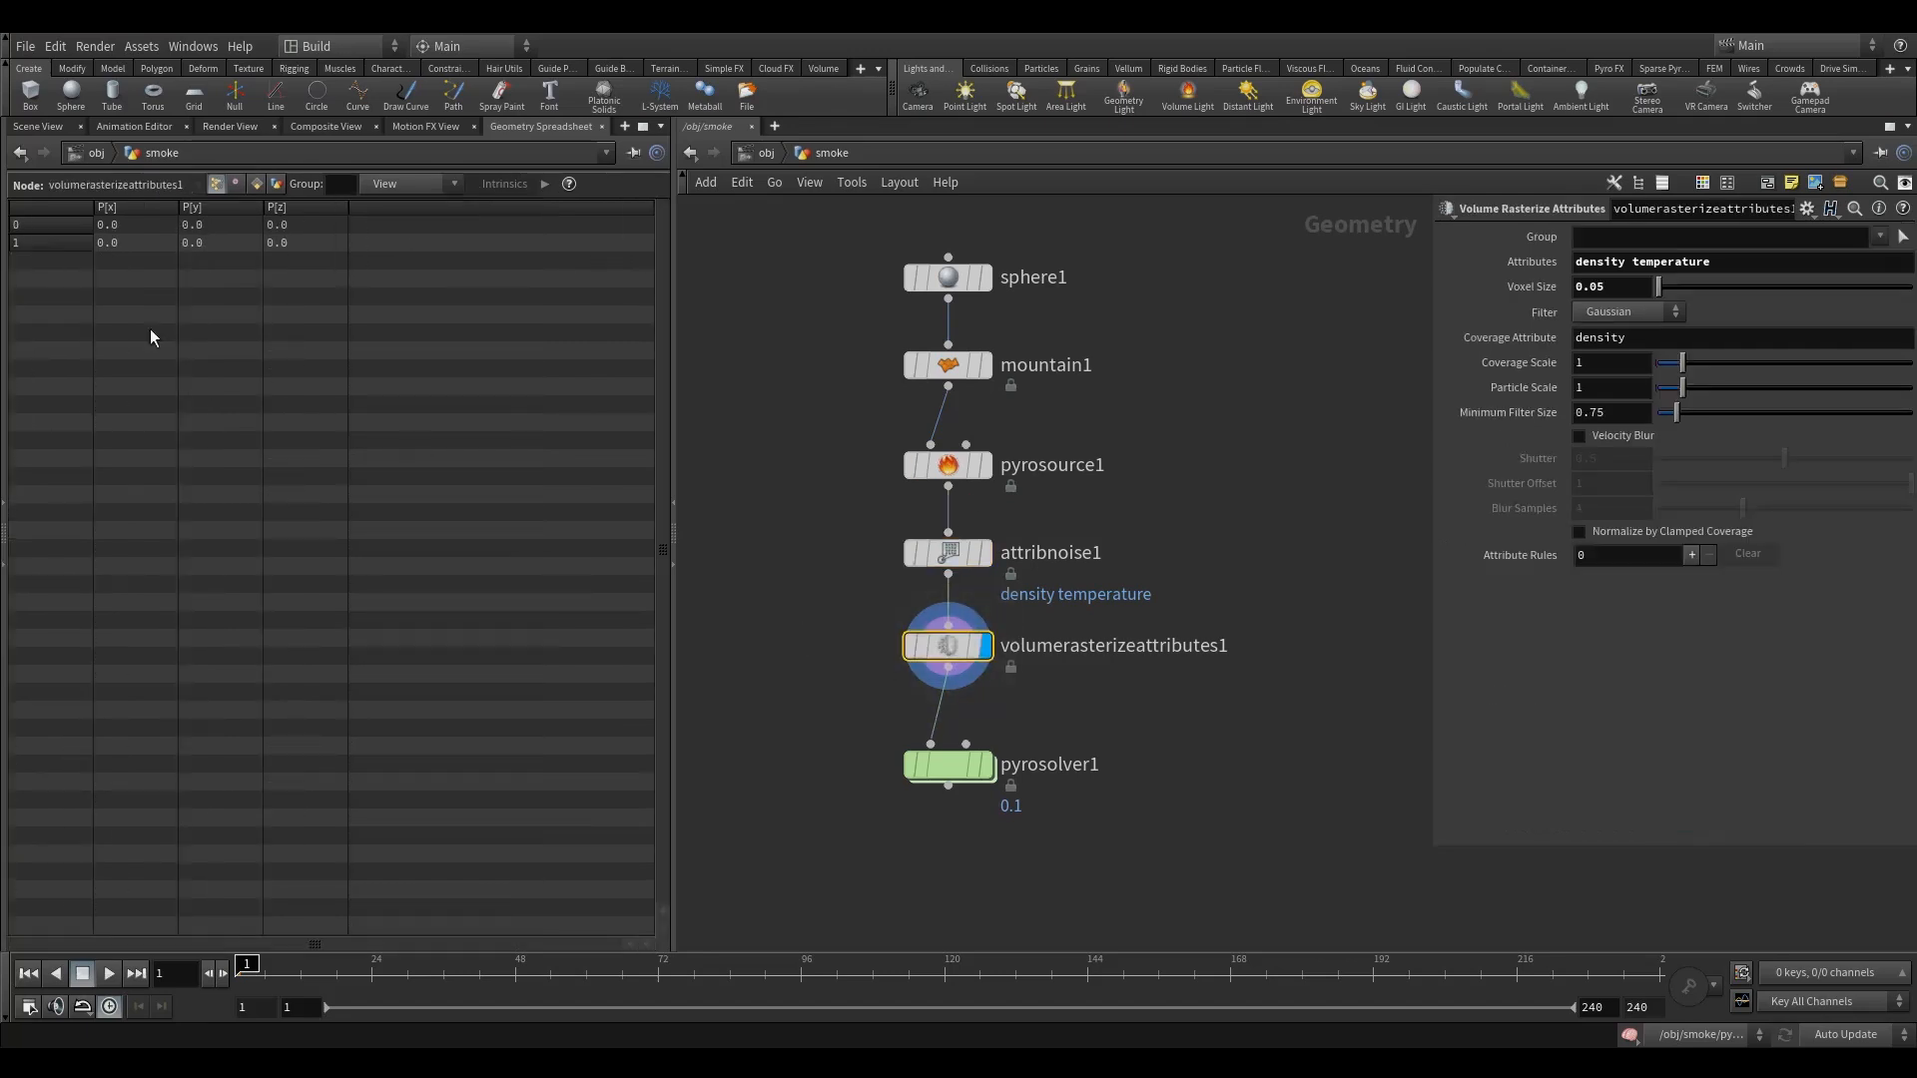
left_click(37, 128)
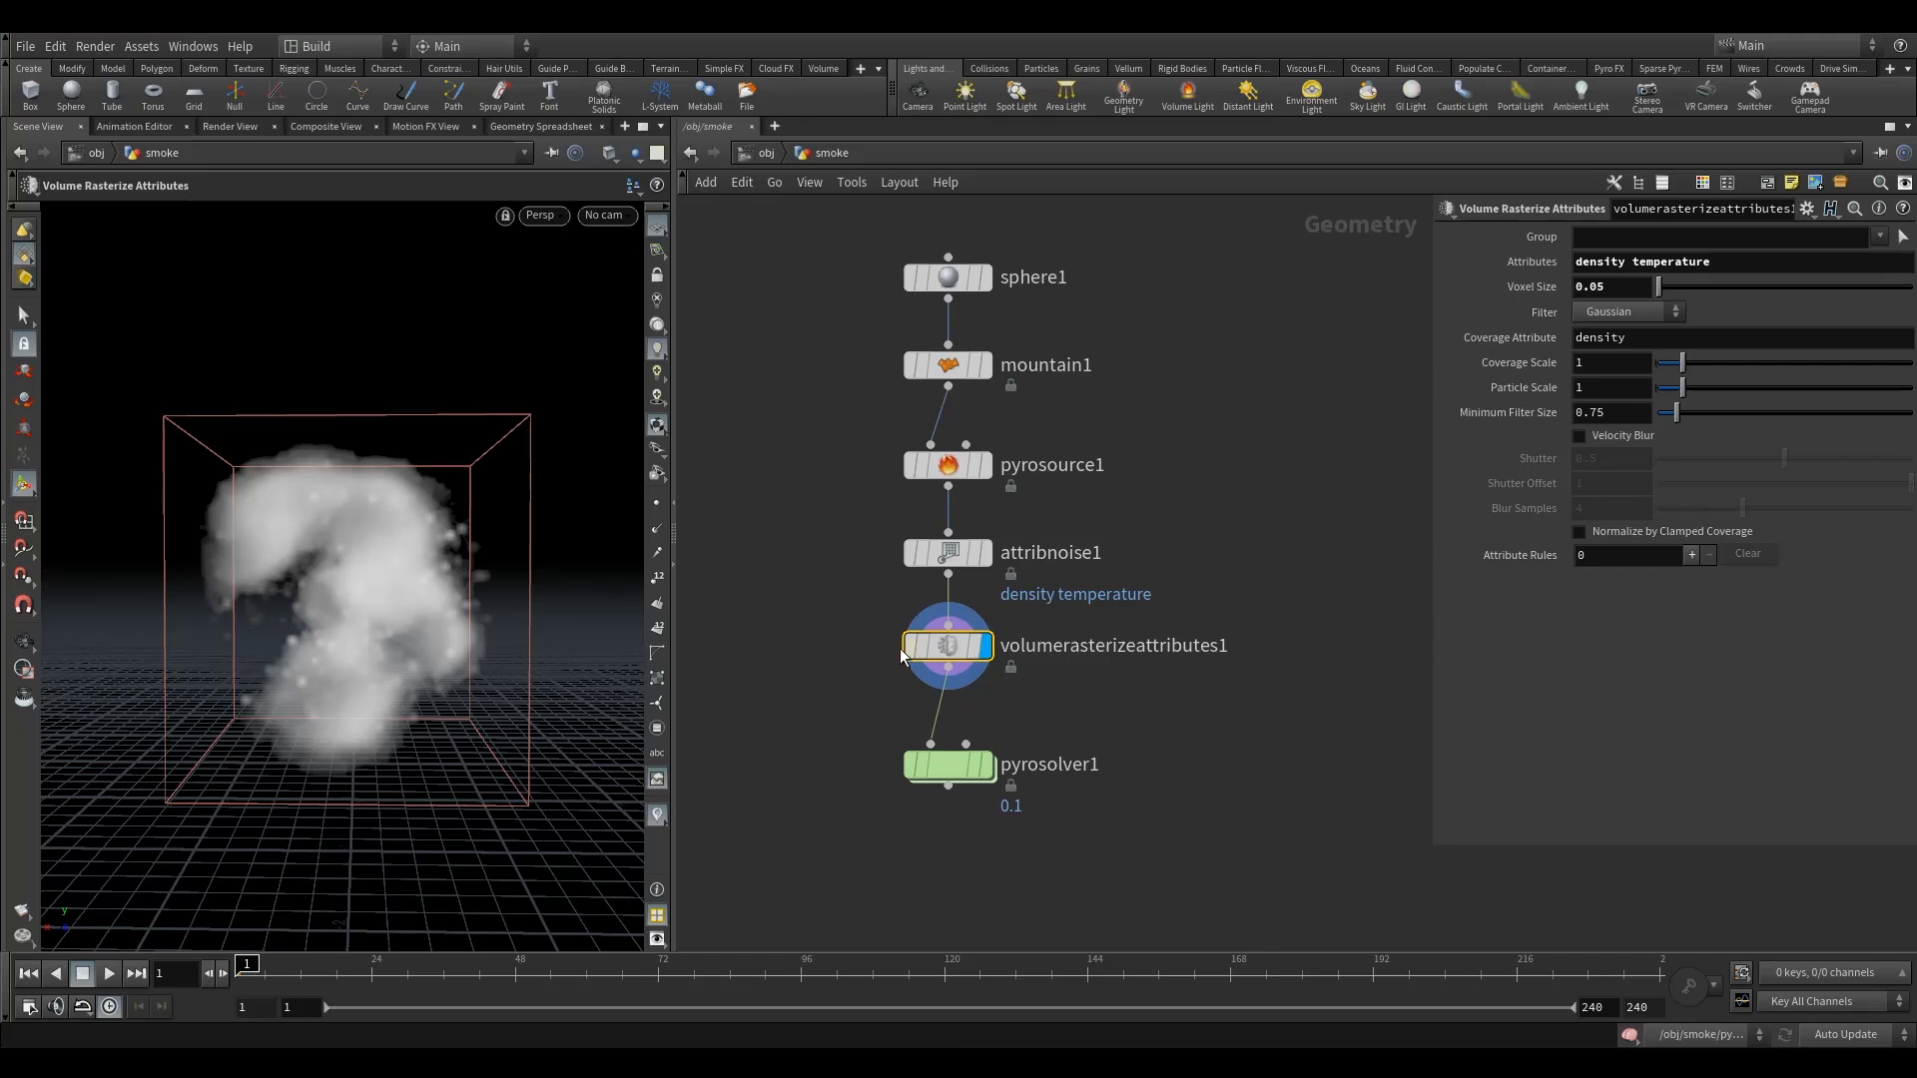
Step: Switch Center Noise off and back on for attribnoise1 to compare how the volume looks
left_click(996, 567)
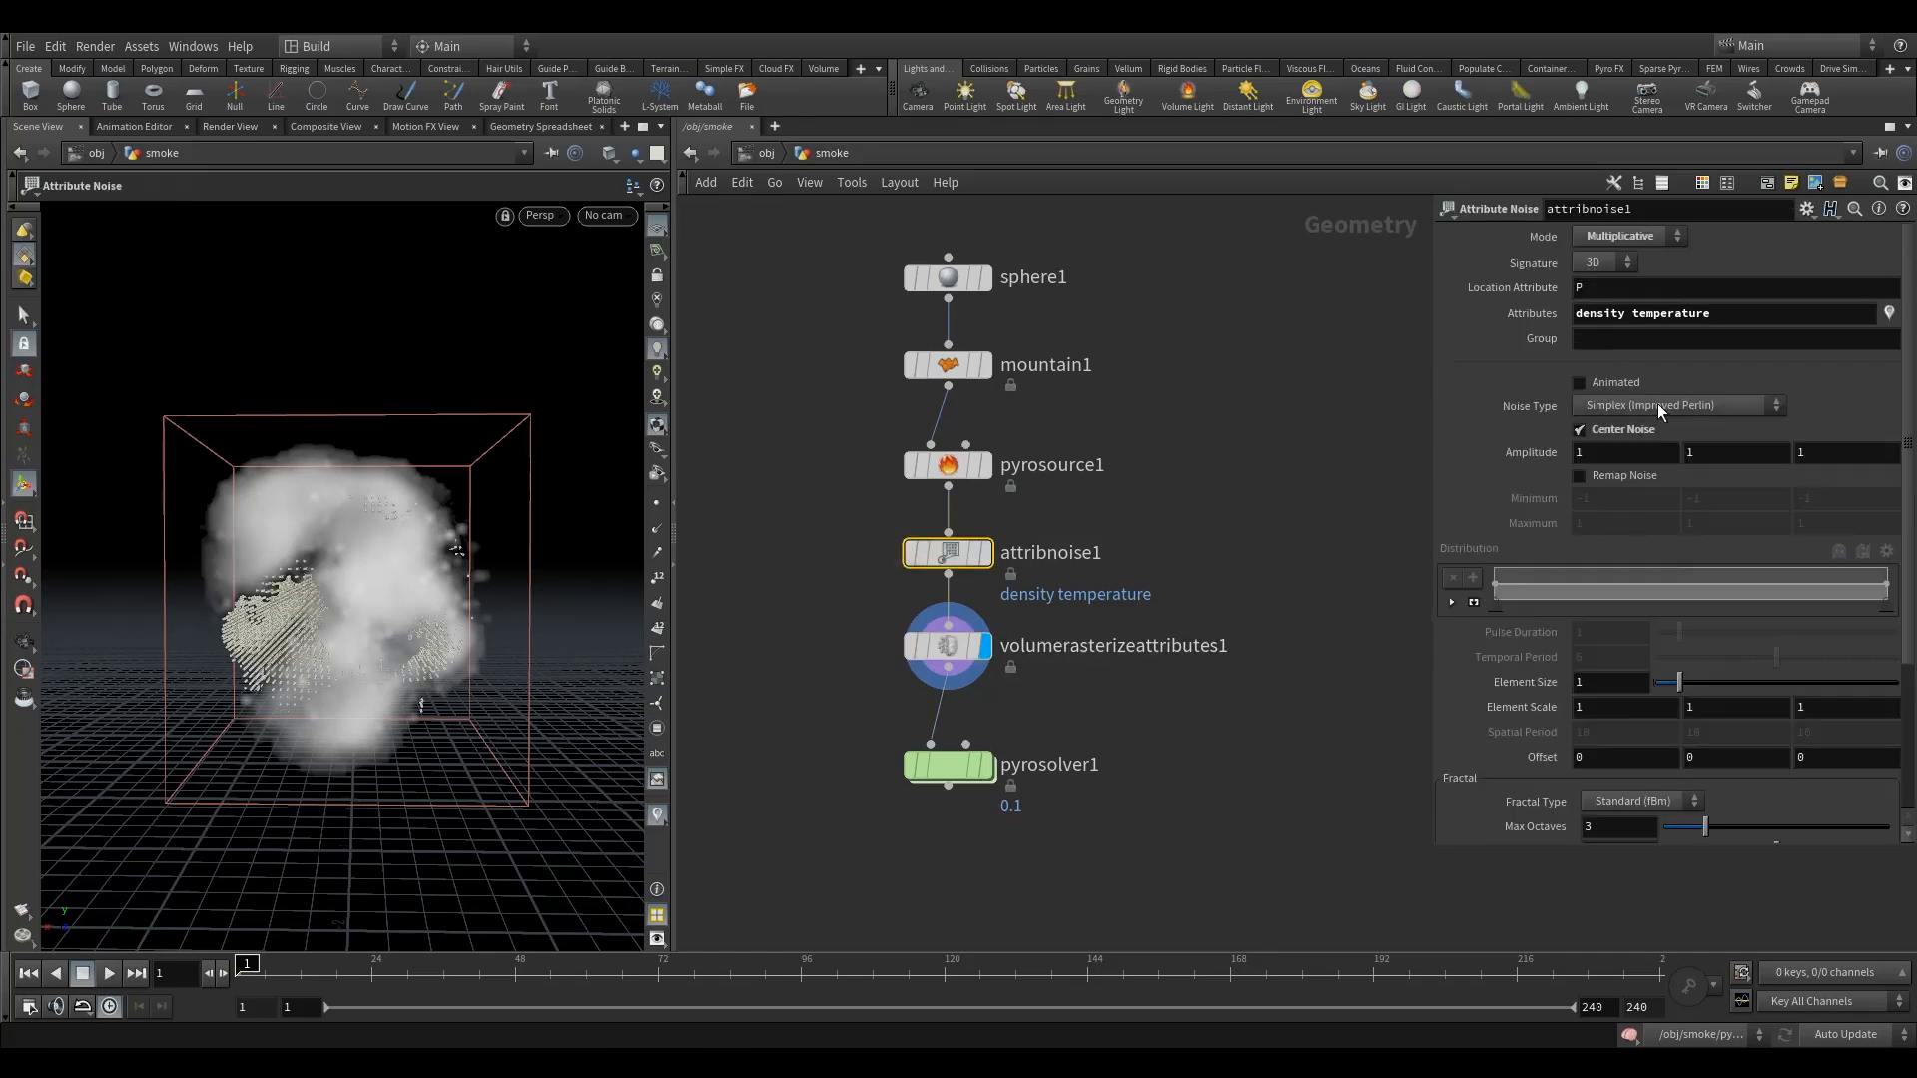
left_click(1609, 433)
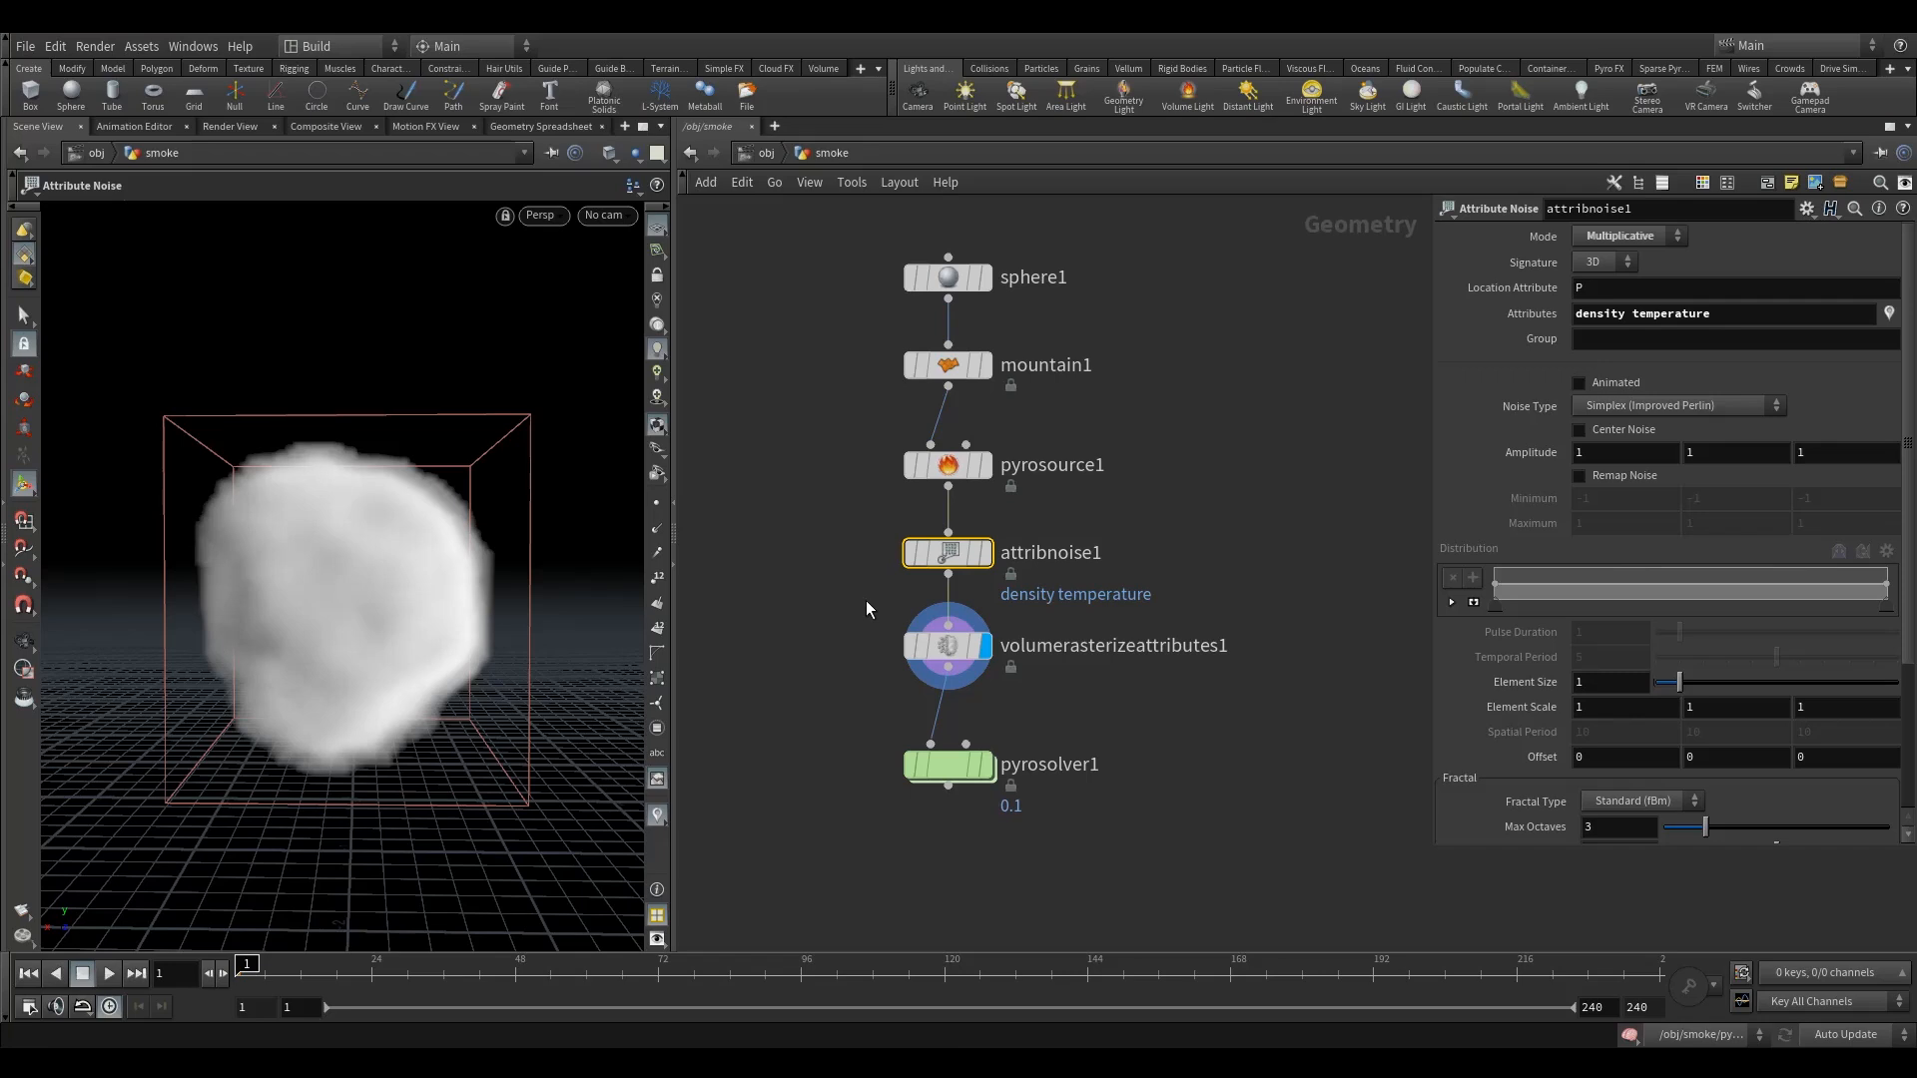
left_click_drag(878, 614, 952, 663)
left_click_drag(843, 505, 1009, 603)
left_click(1621, 429)
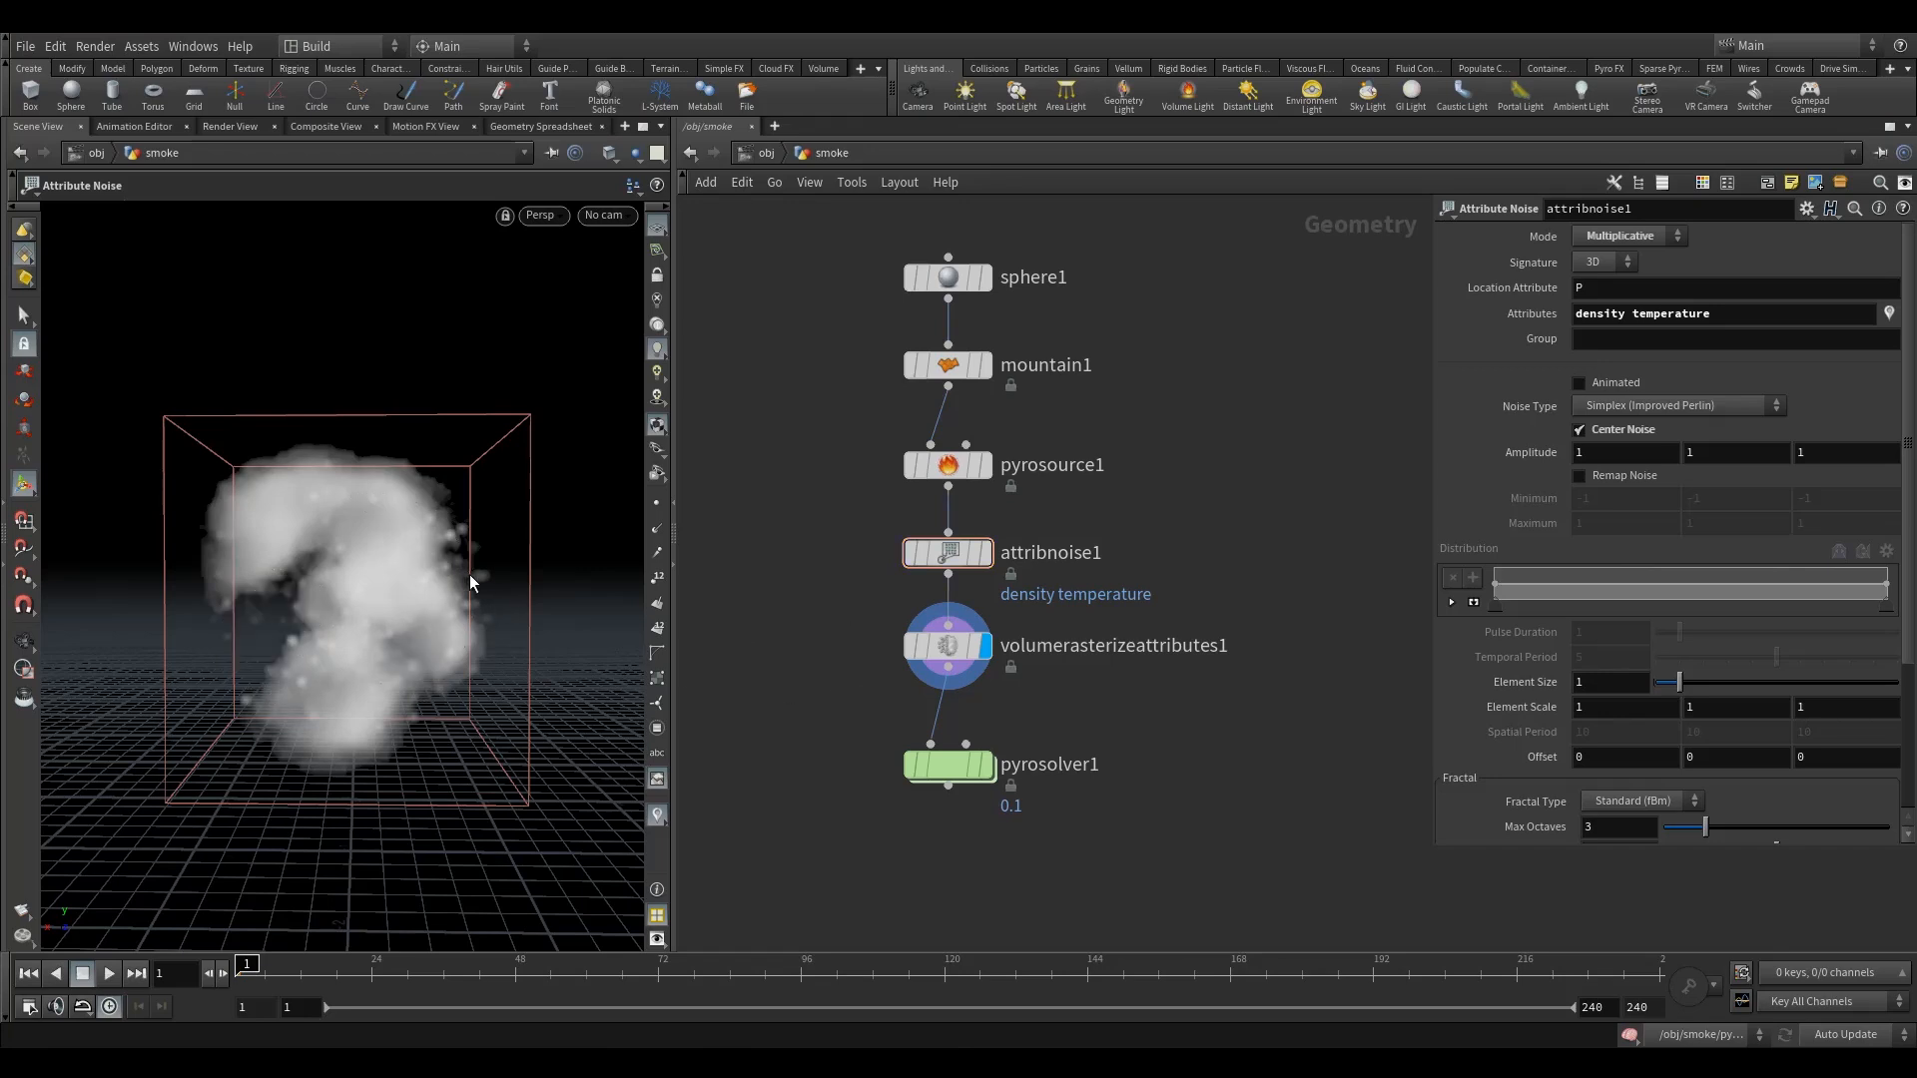
Step: Check attribnoise1's lowest density values in the geometry spreadsheet, and return to the volumerasterizeattributes1 volume in the scene view
left_click(530, 129)
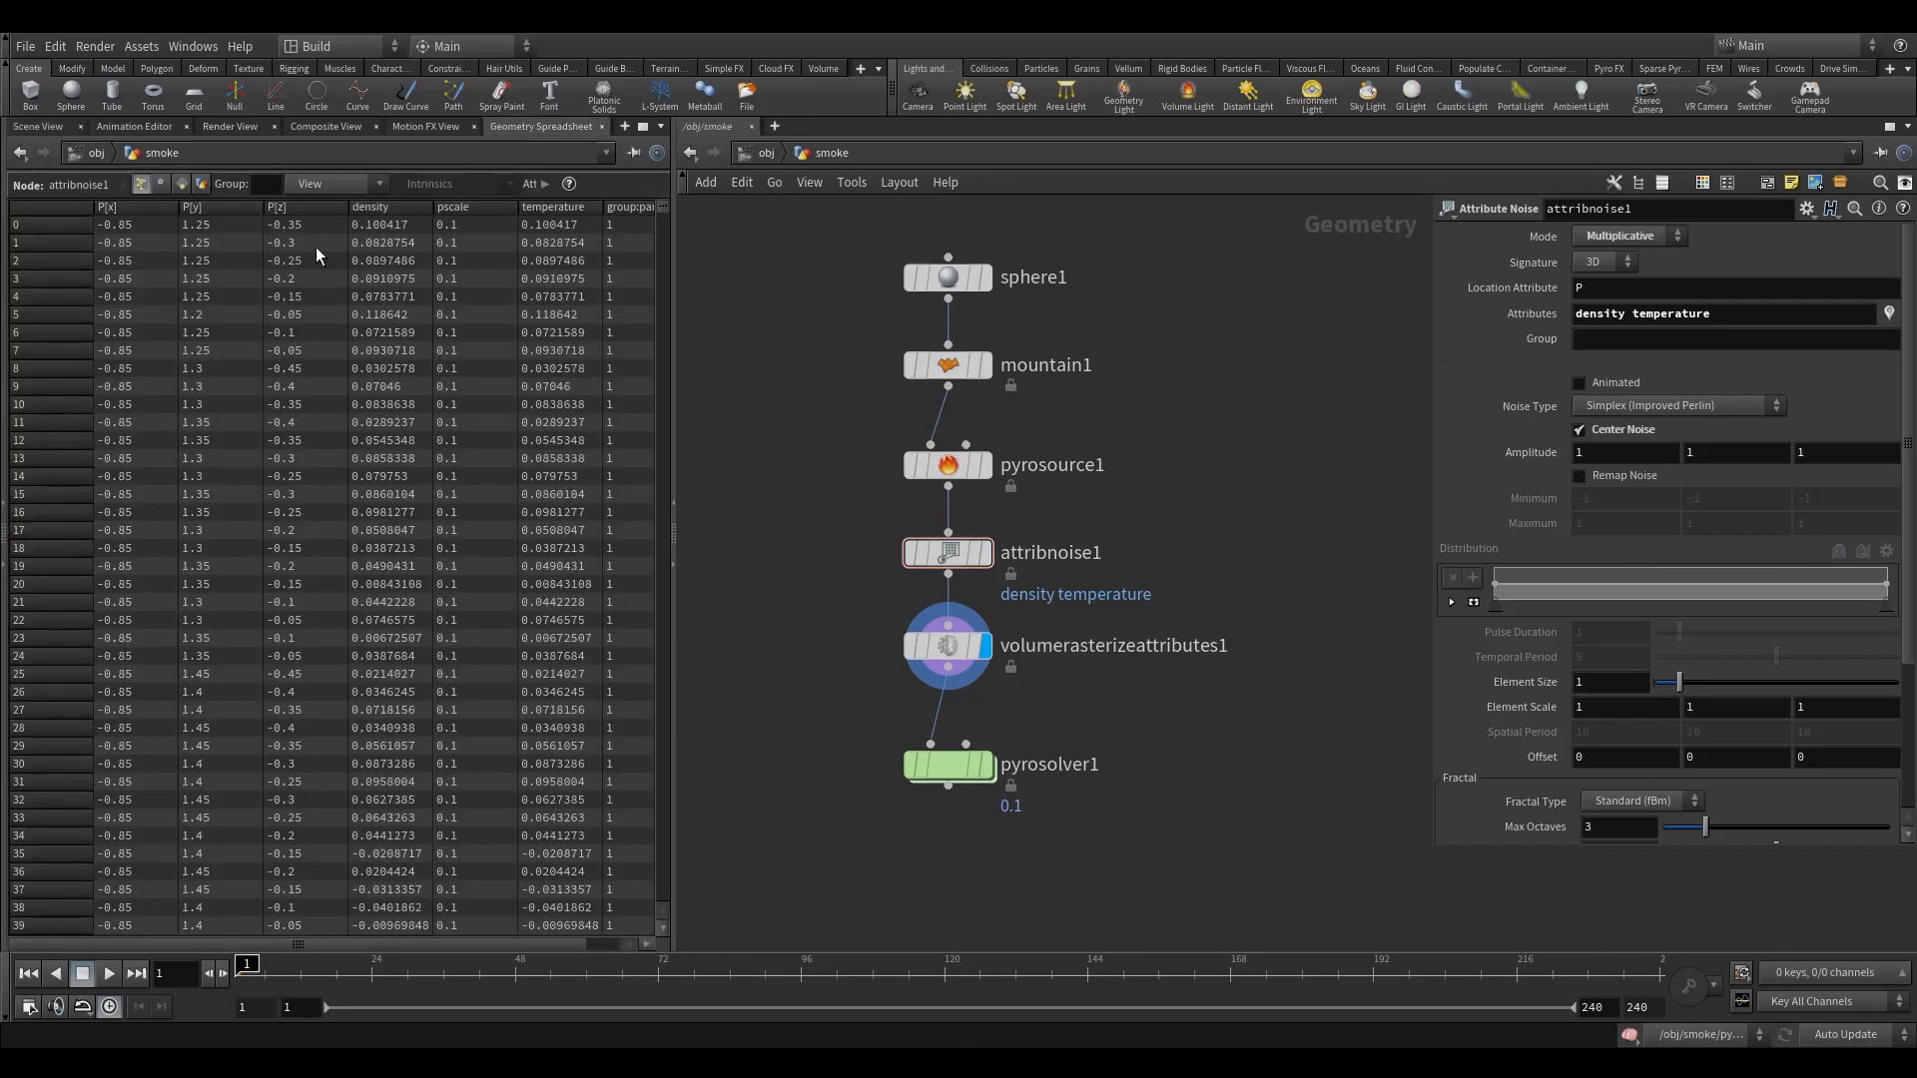
left_click(381, 206)
left_click(385, 209)
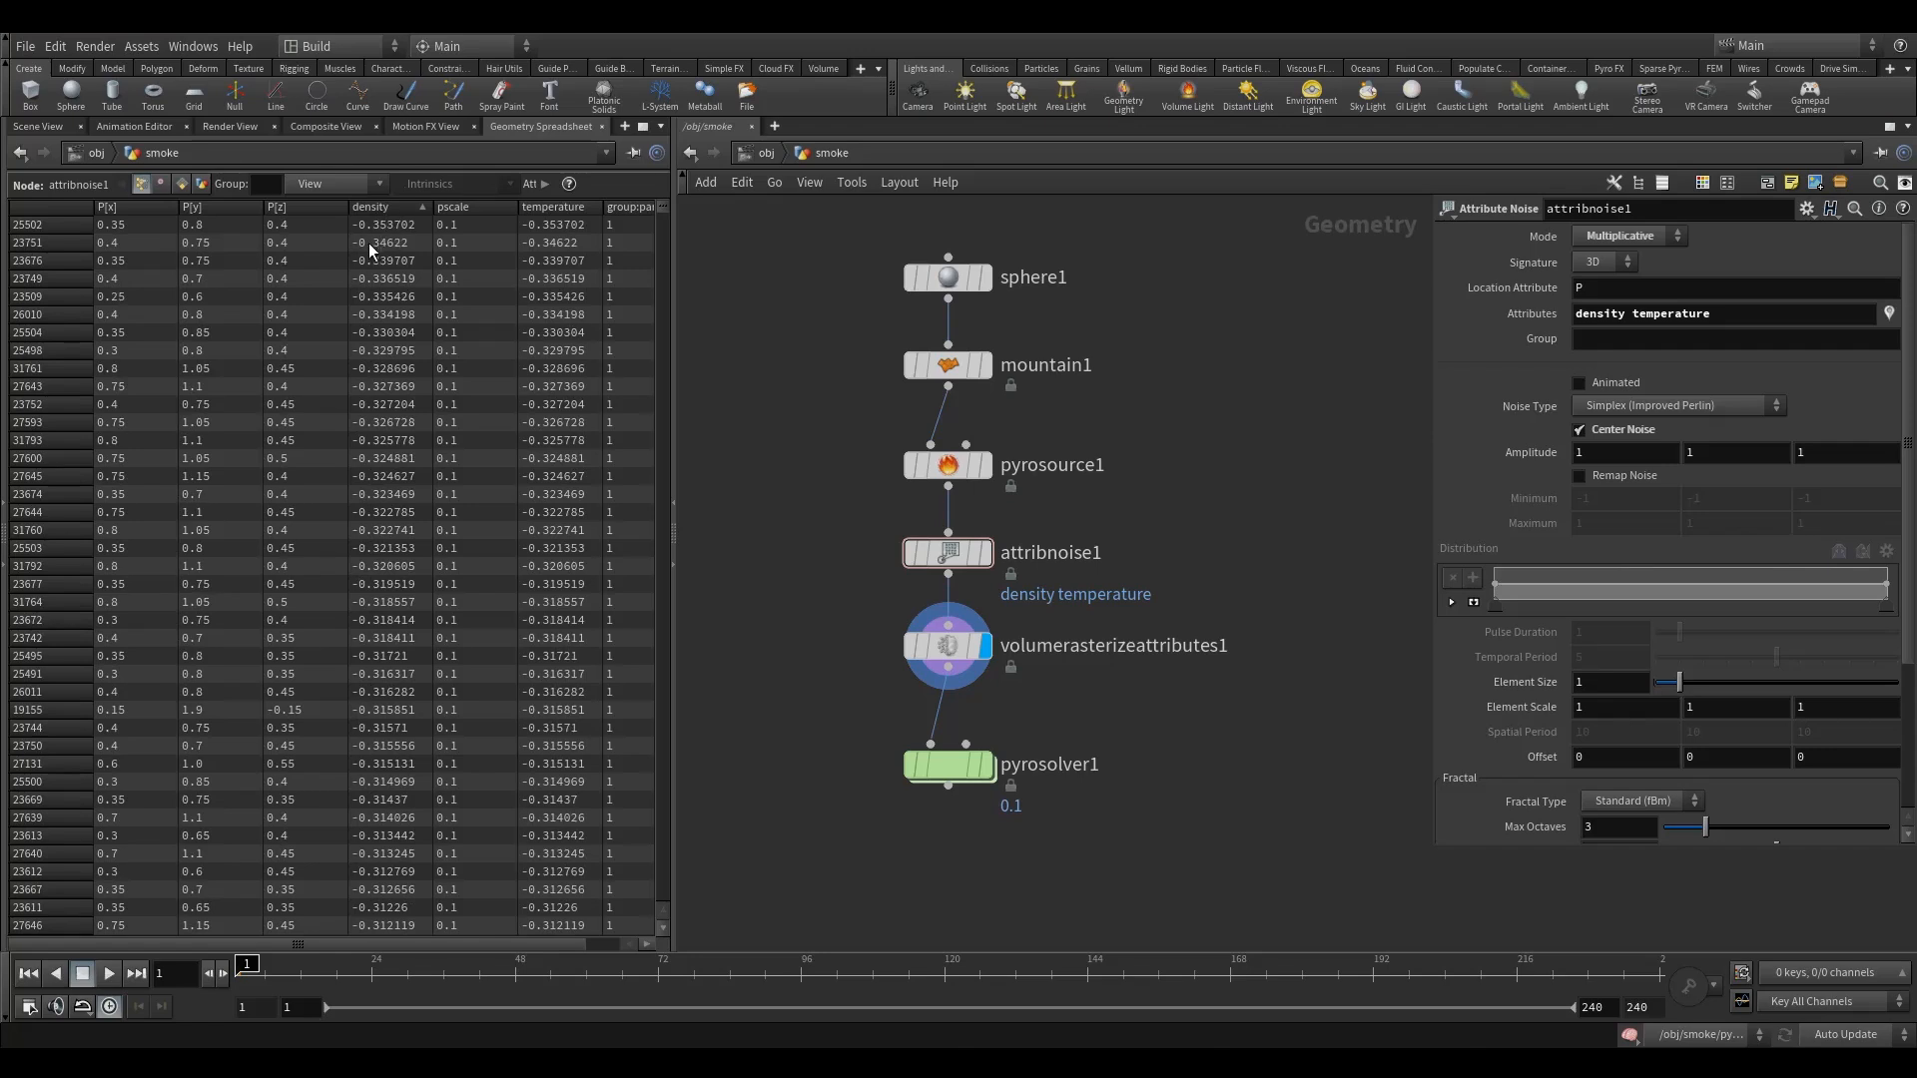
left_click(38, 126)
left_click(946, 647)
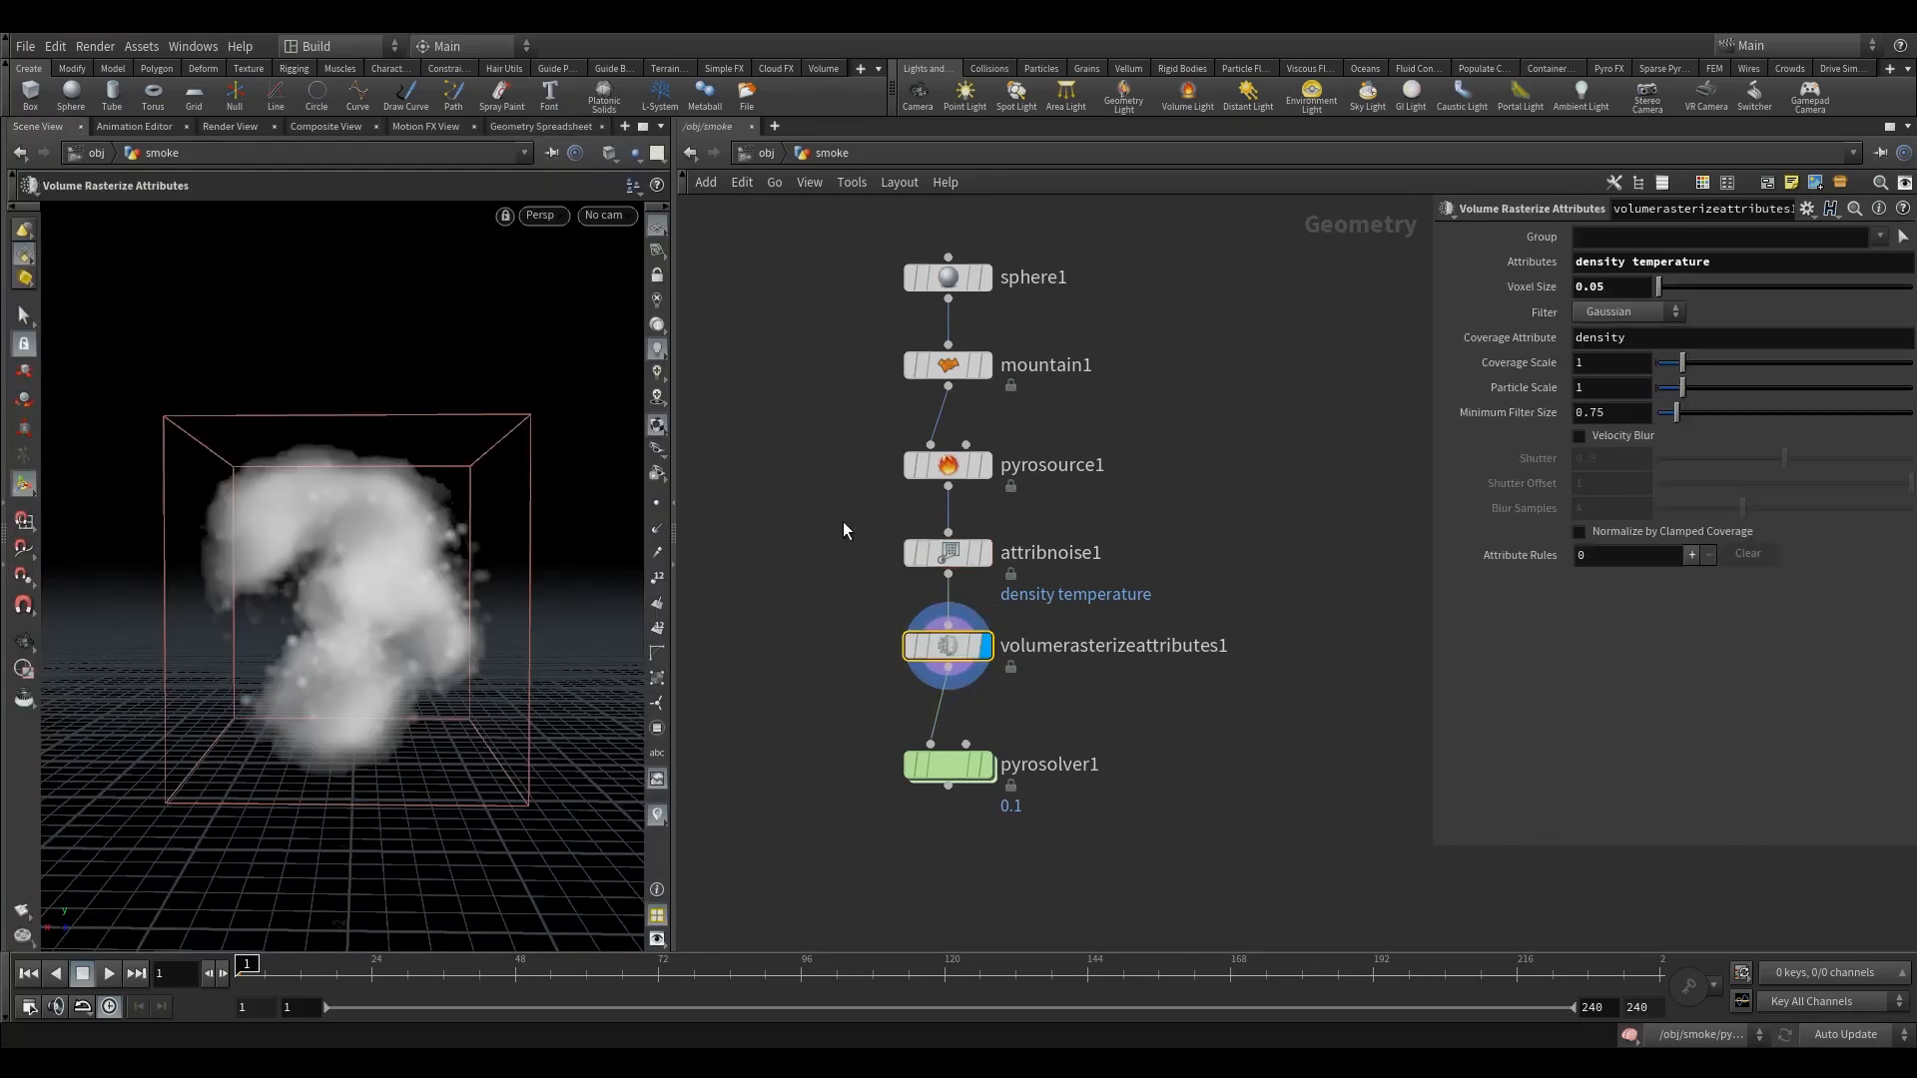
Step: Enable the post-process Minimum on attribnoise1 with a value of 0 to clamp negative values
left_click(946, 552)
scroll(1901, 477, "down", 3)
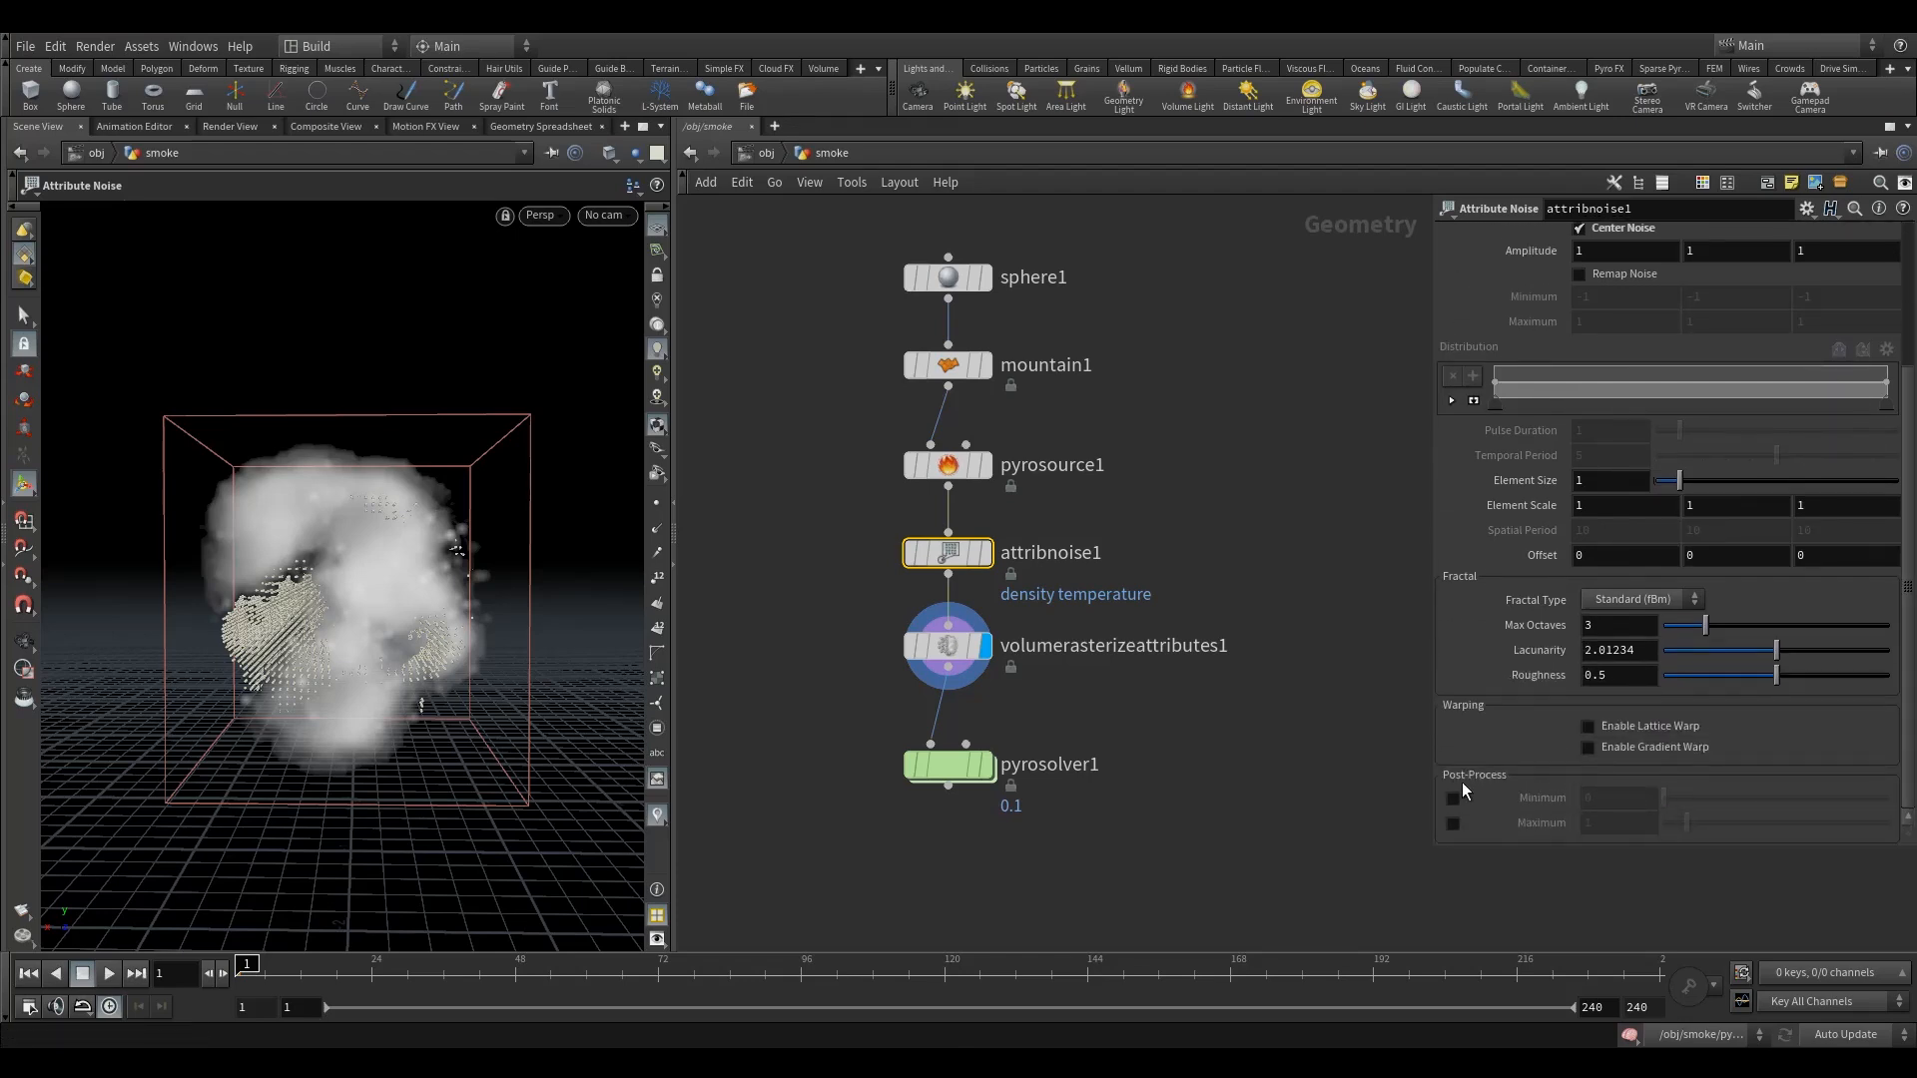
left_click(1452, 800)
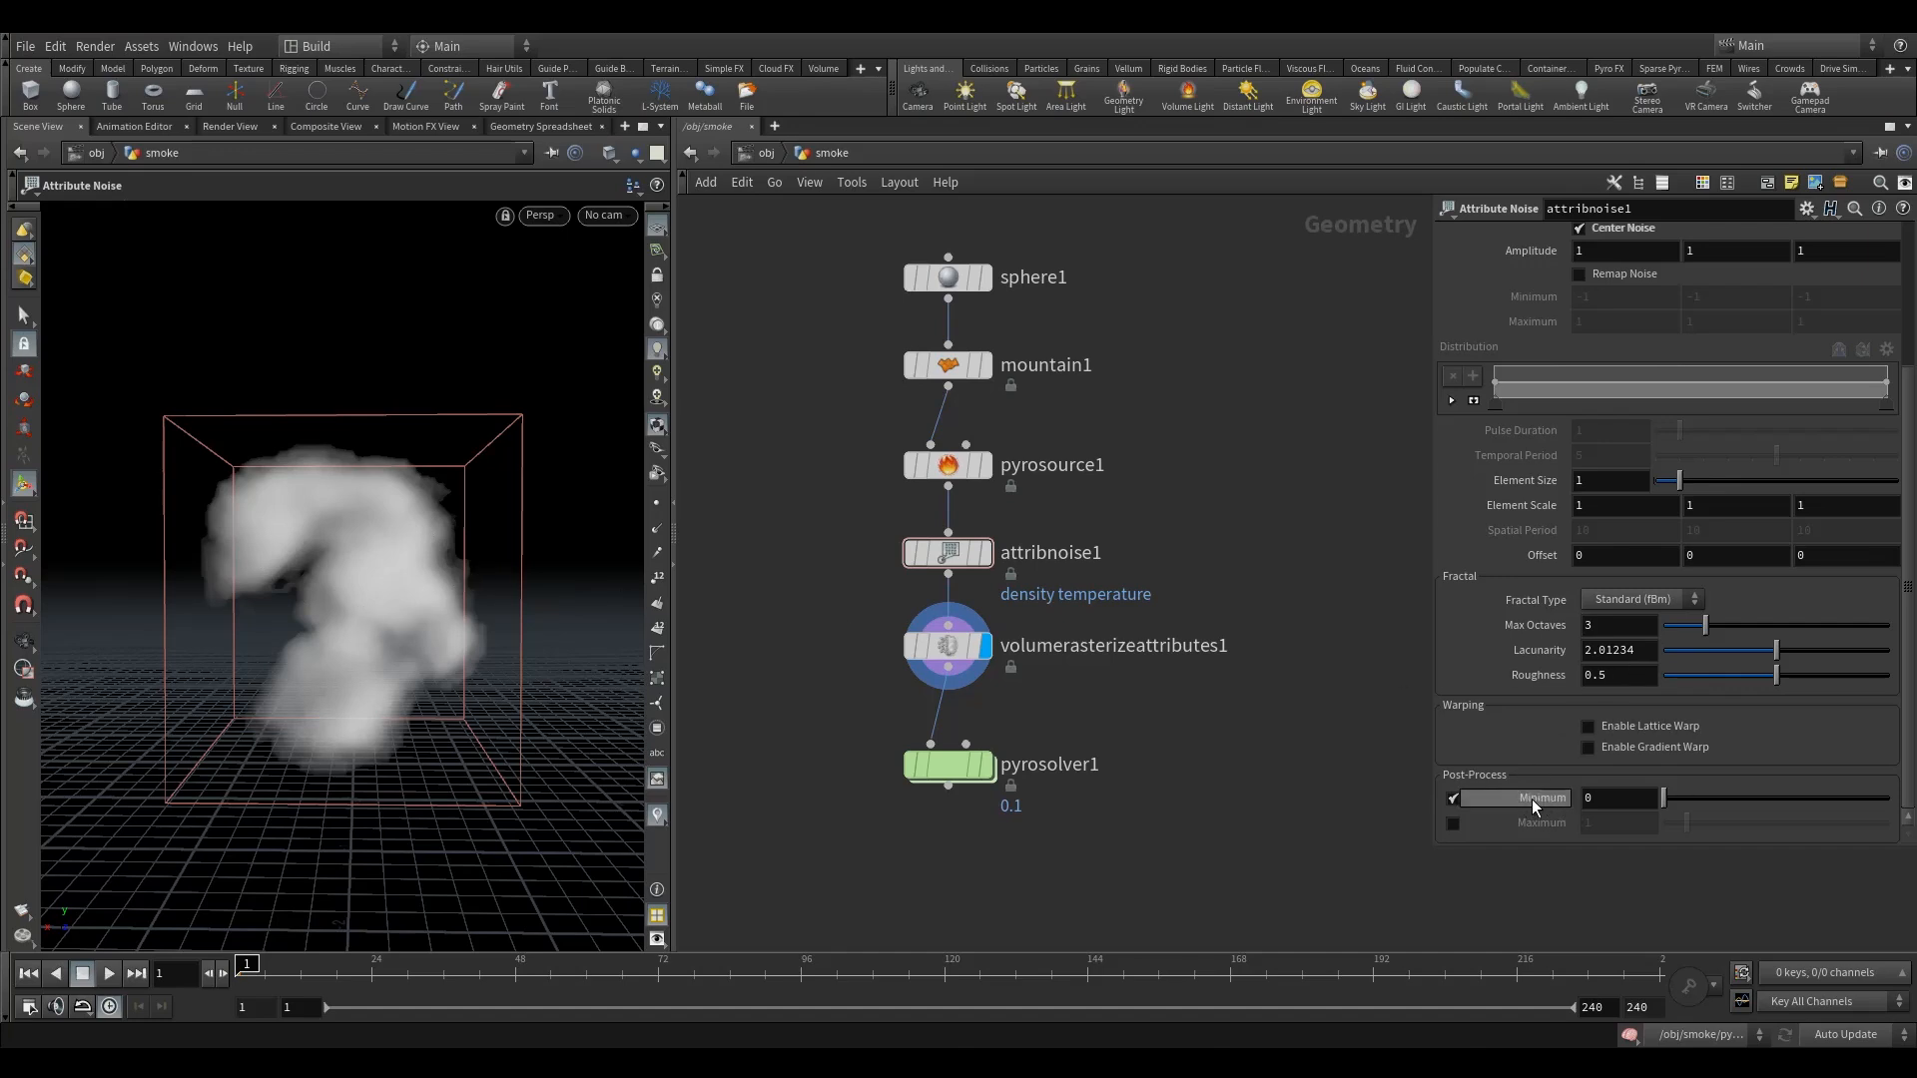
Step: Sort attribnoise1's points by density in both directions to check the clamped range, and return to the scene view
left_click(509, 128)
left_click(401, 207)
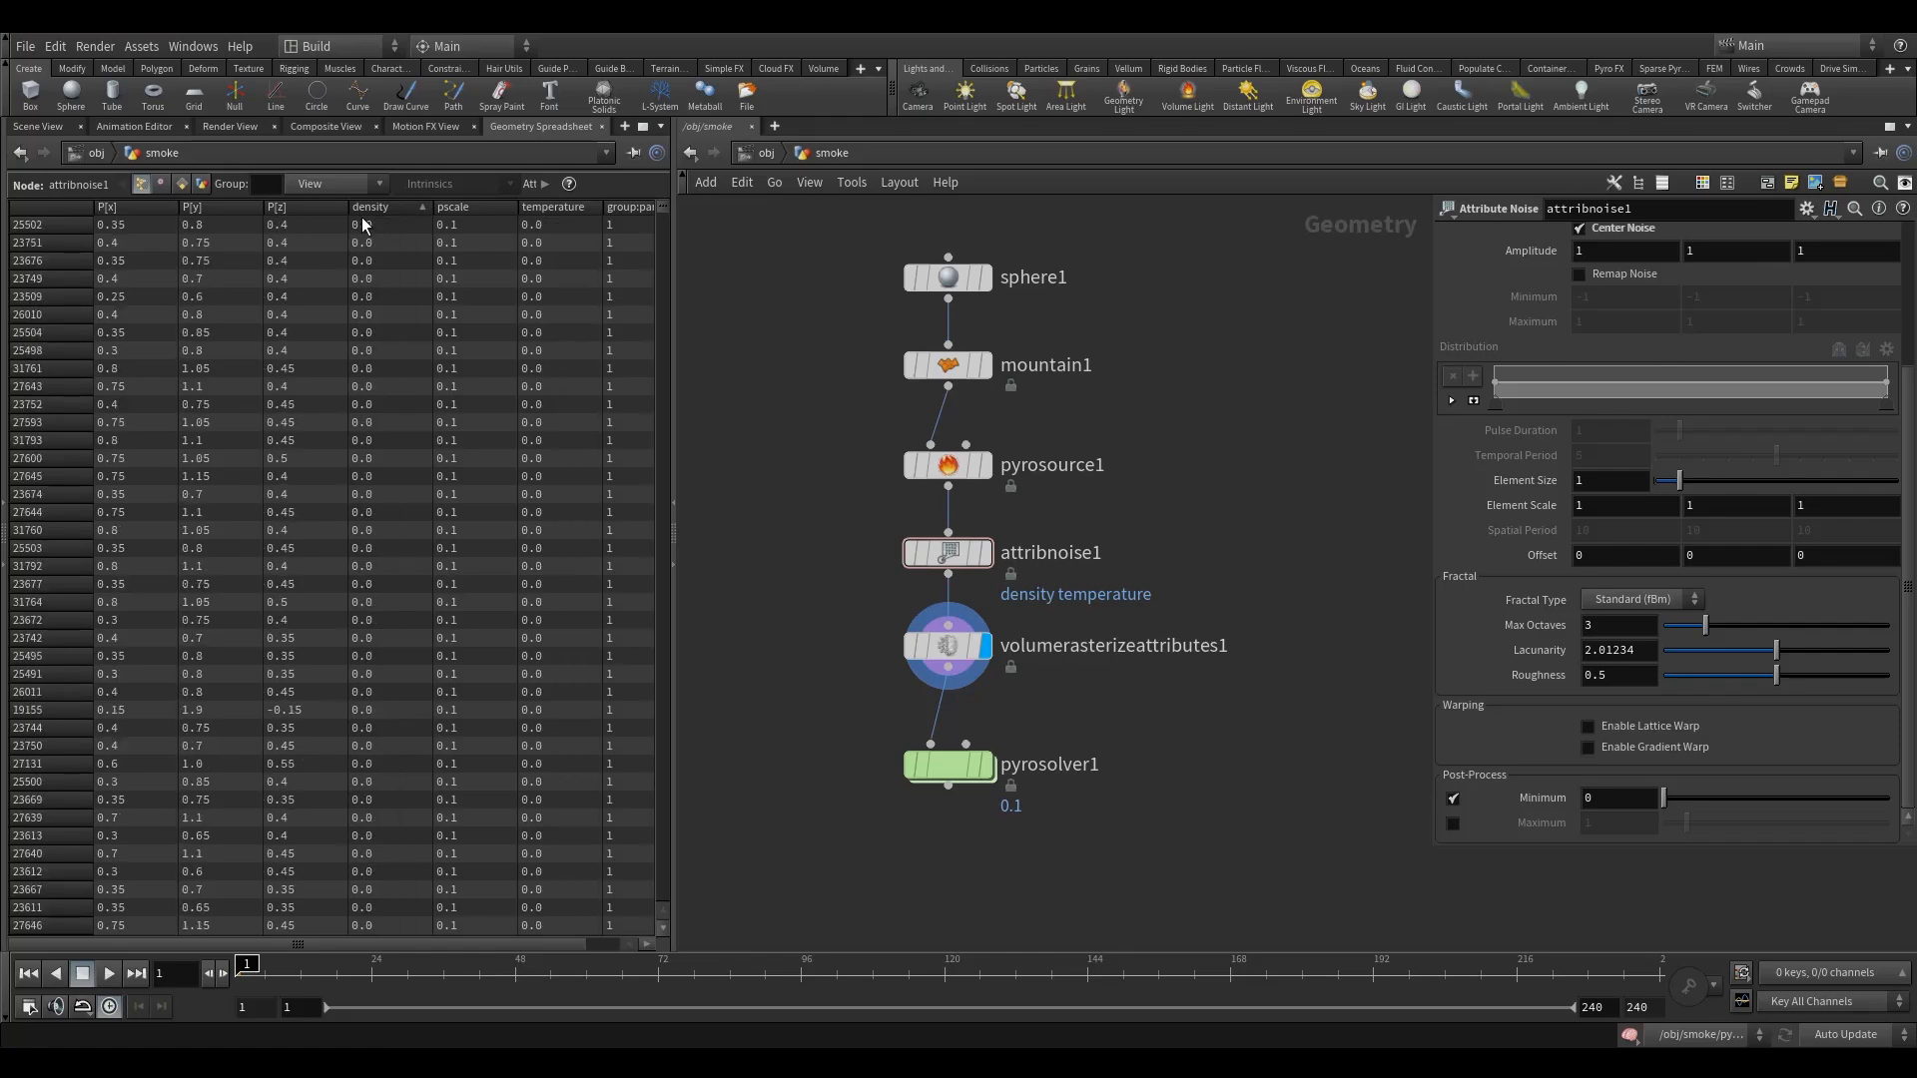
left_click(393, 206)
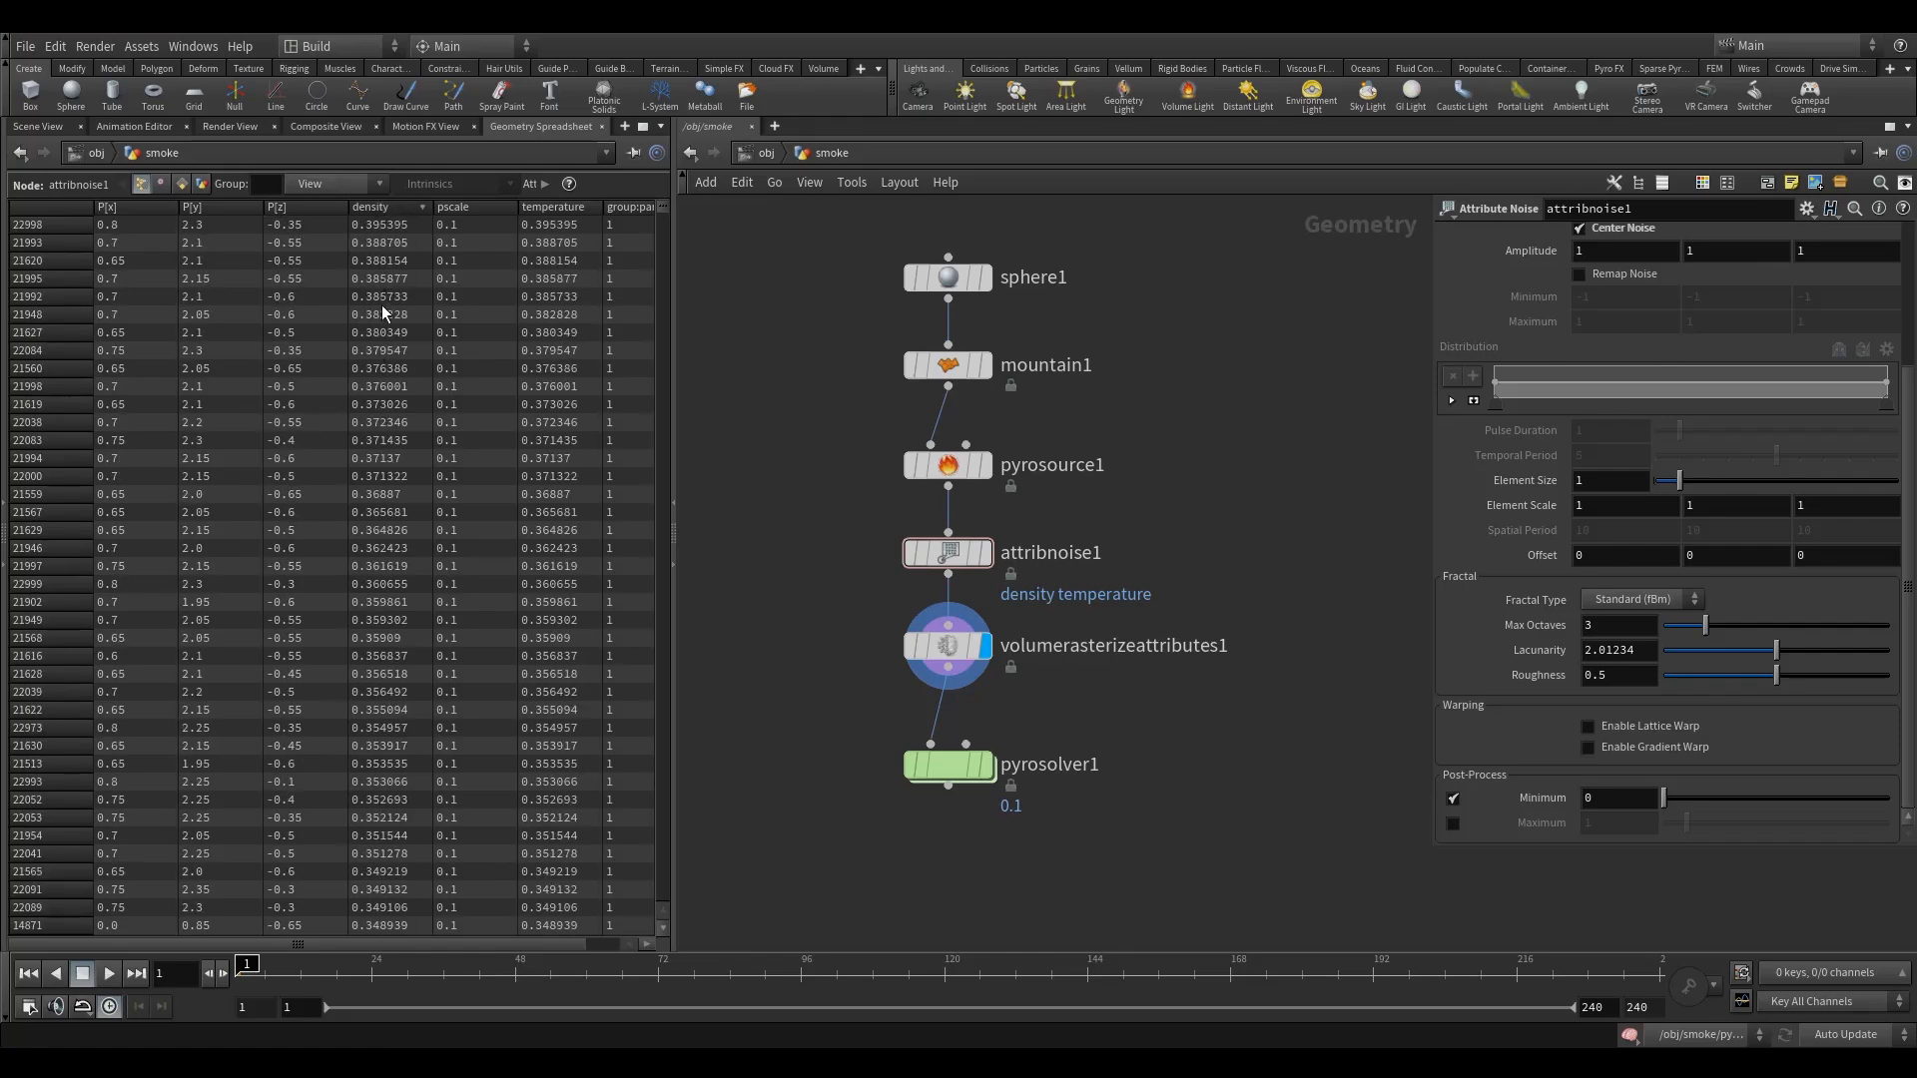
left_click(393, 206)
mouse_move(661, 218)
left_mouse_down()
mouse_move(650, 393)
mouse_move(651, 197)
left_mouse_up()
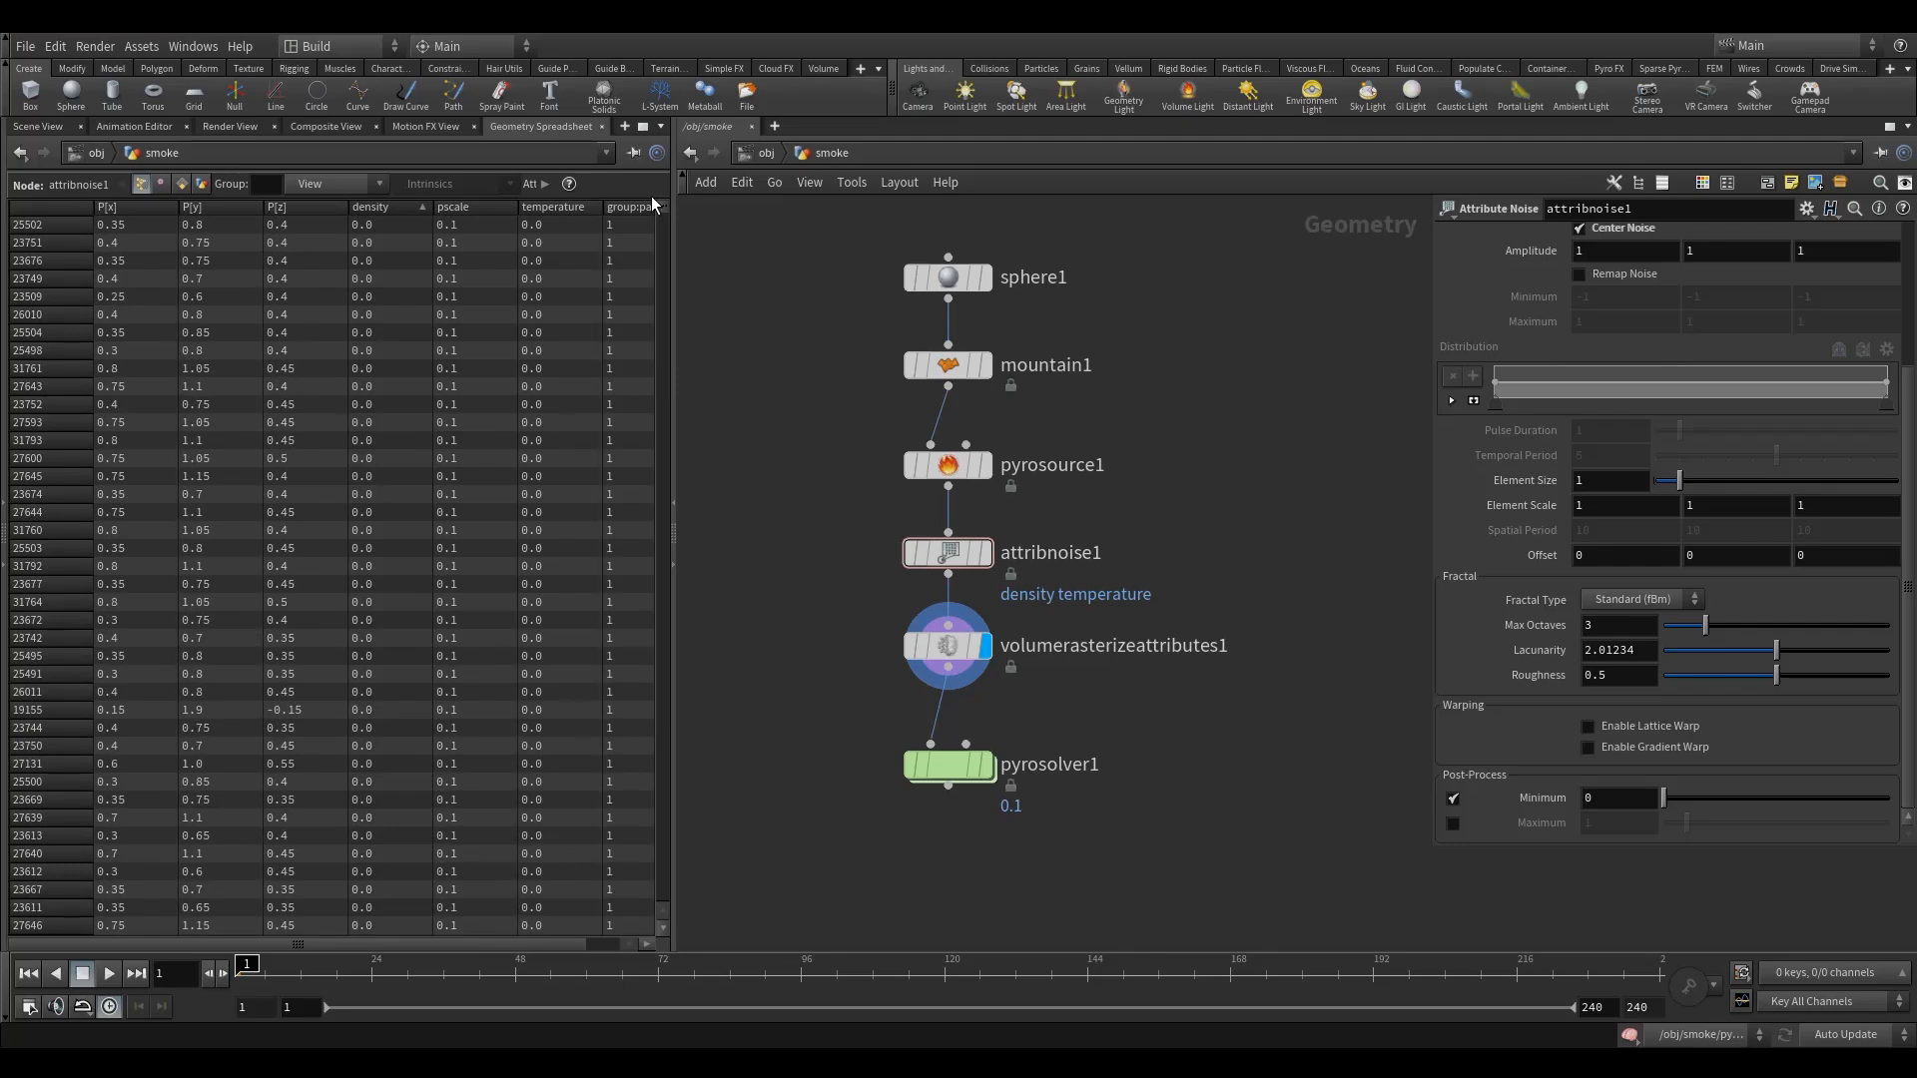
scroll(1675, 349, "up", 2)
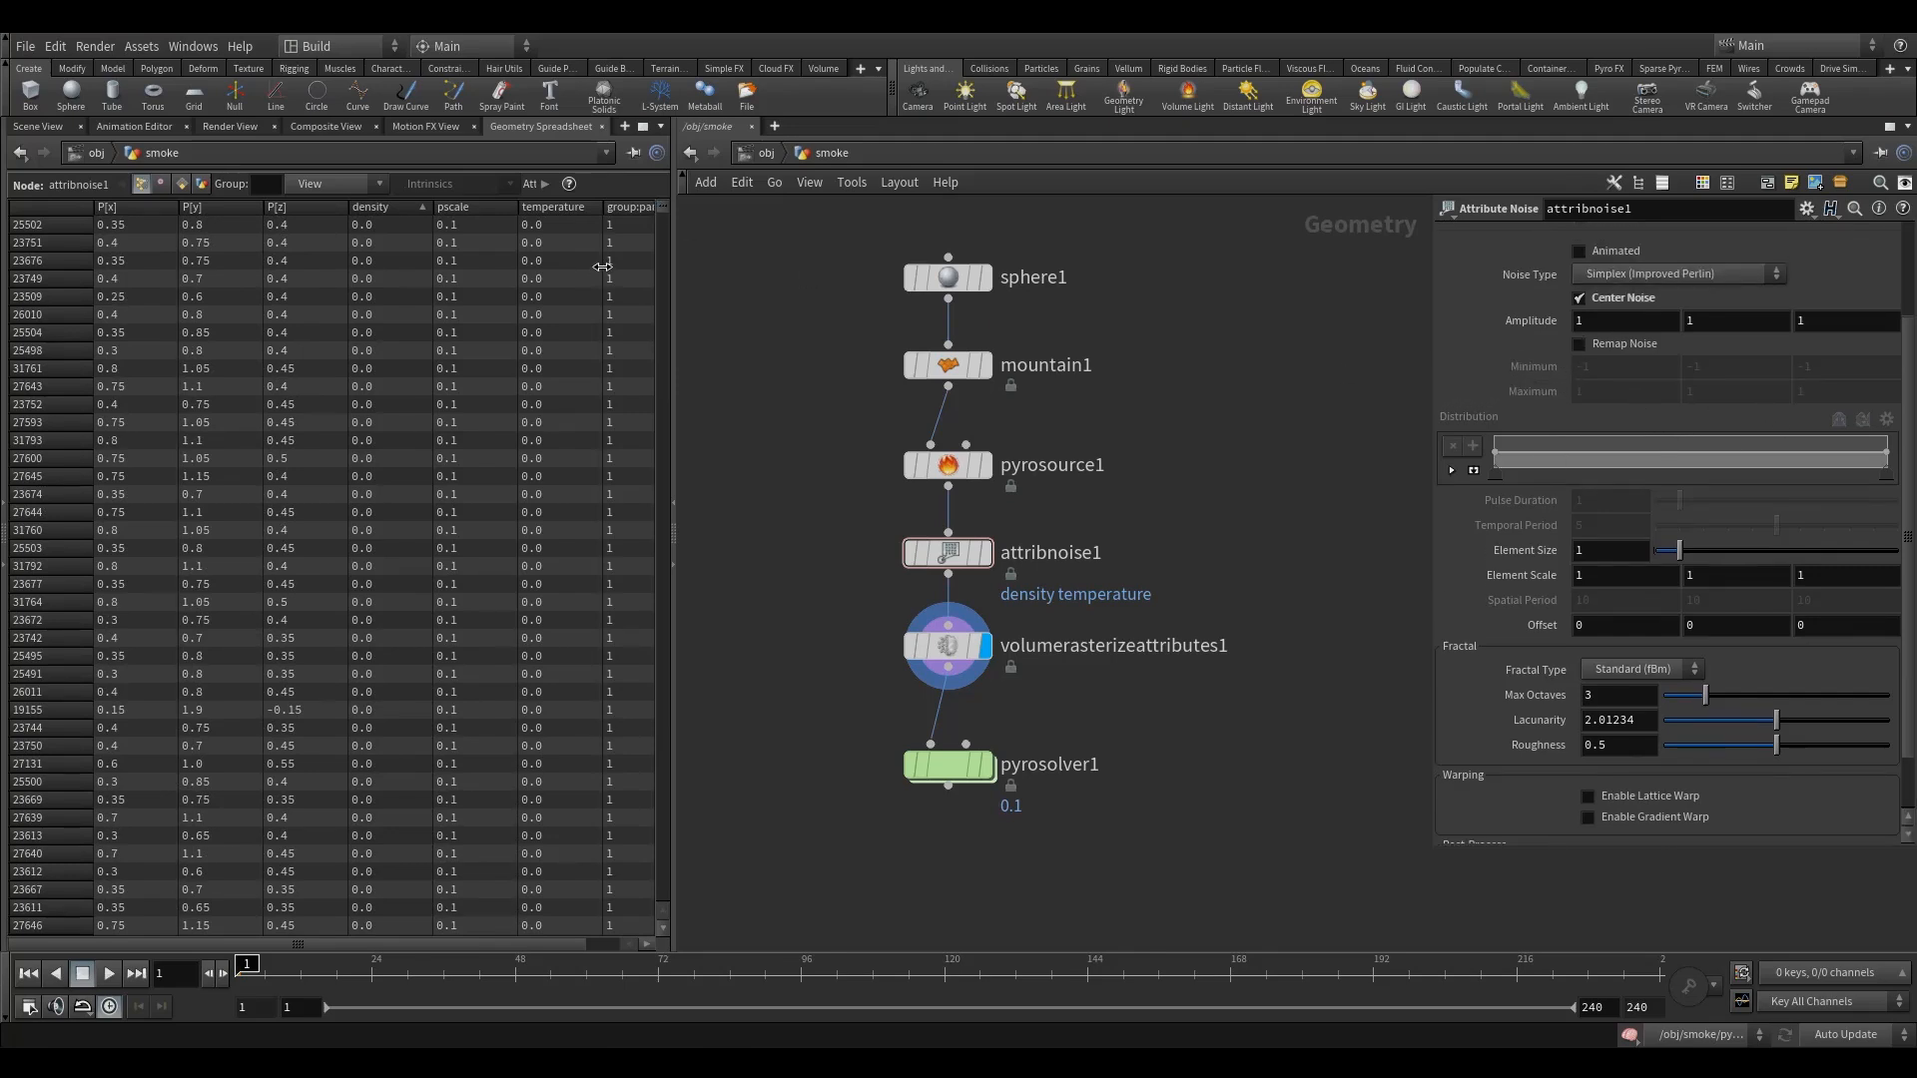
left_click(38, 127)
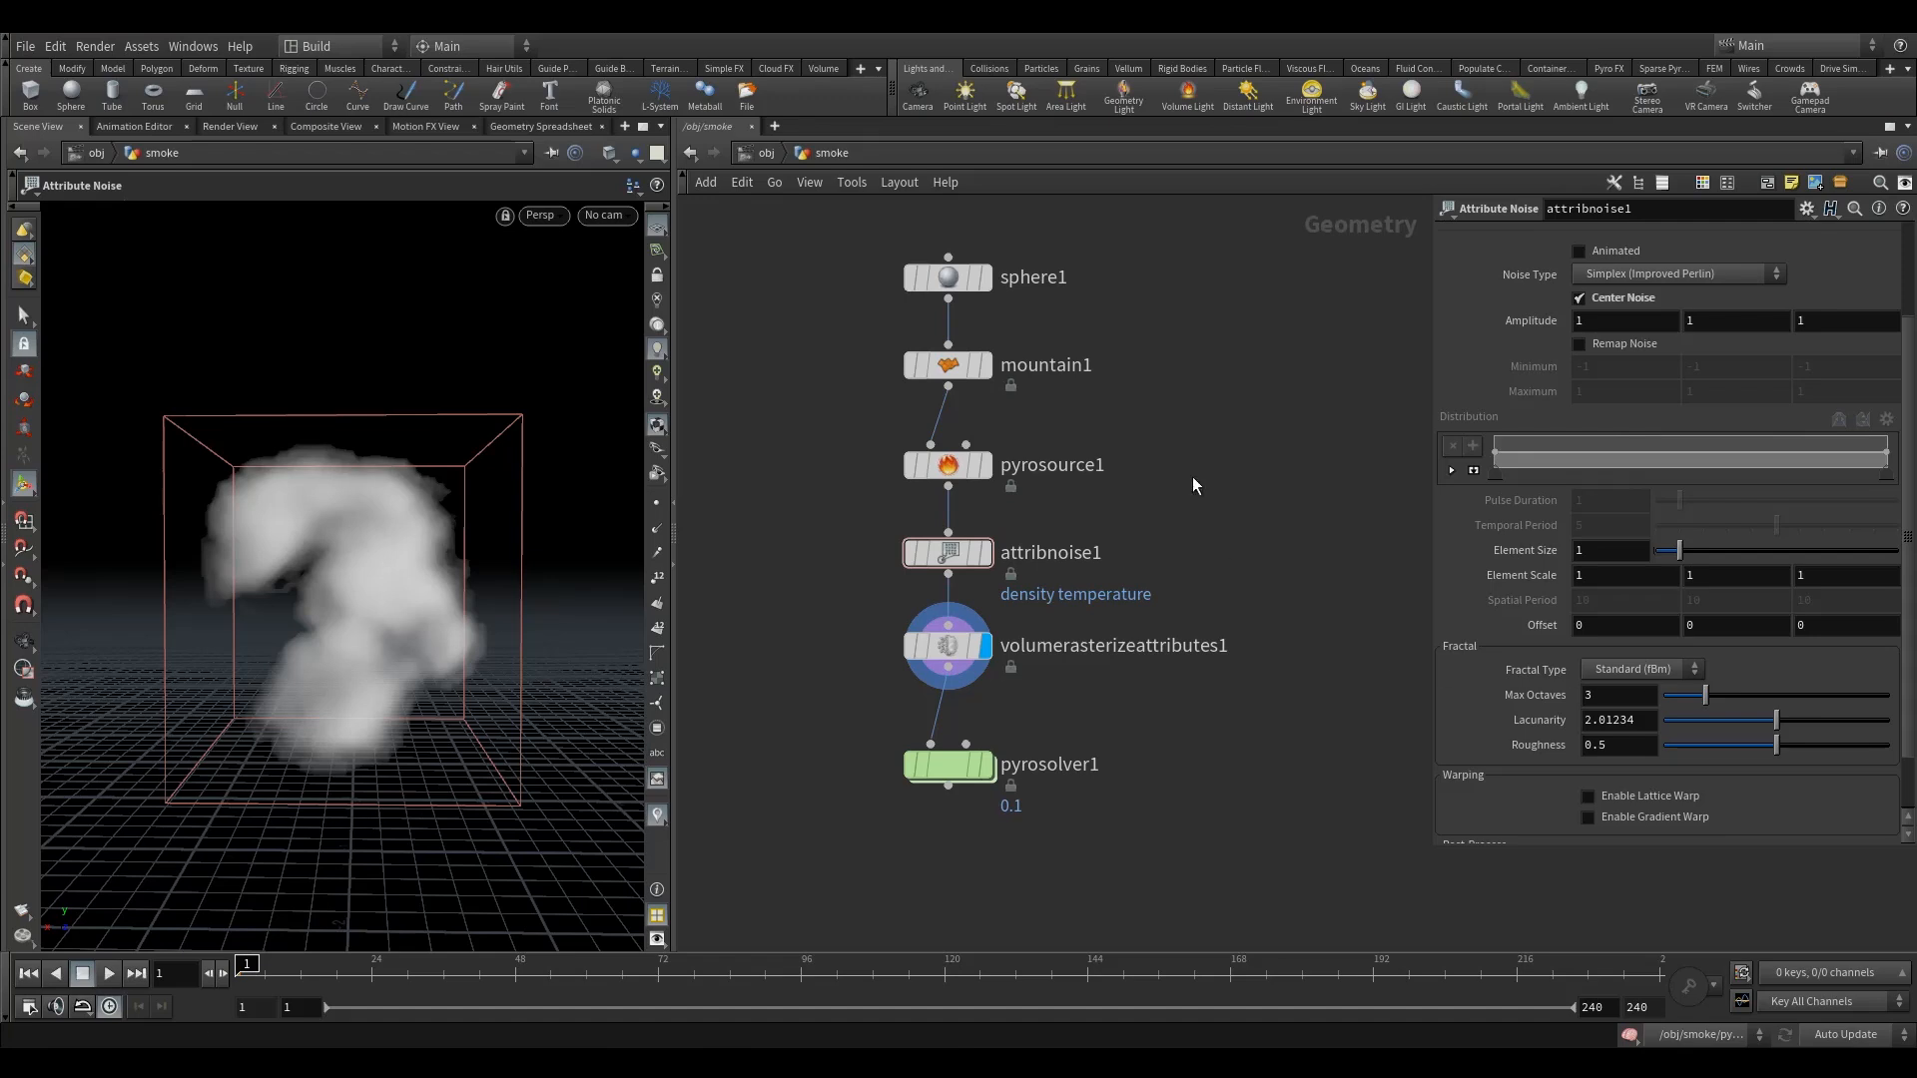
Step: Select volumerasterizeattributes1 and play the timeline to check for motion in the source volume, returning to frame 1
left_click(948, 646)
left_click(113, 974)
left_click(81, 978)
left_click_drag(340, 982, 167, 974)
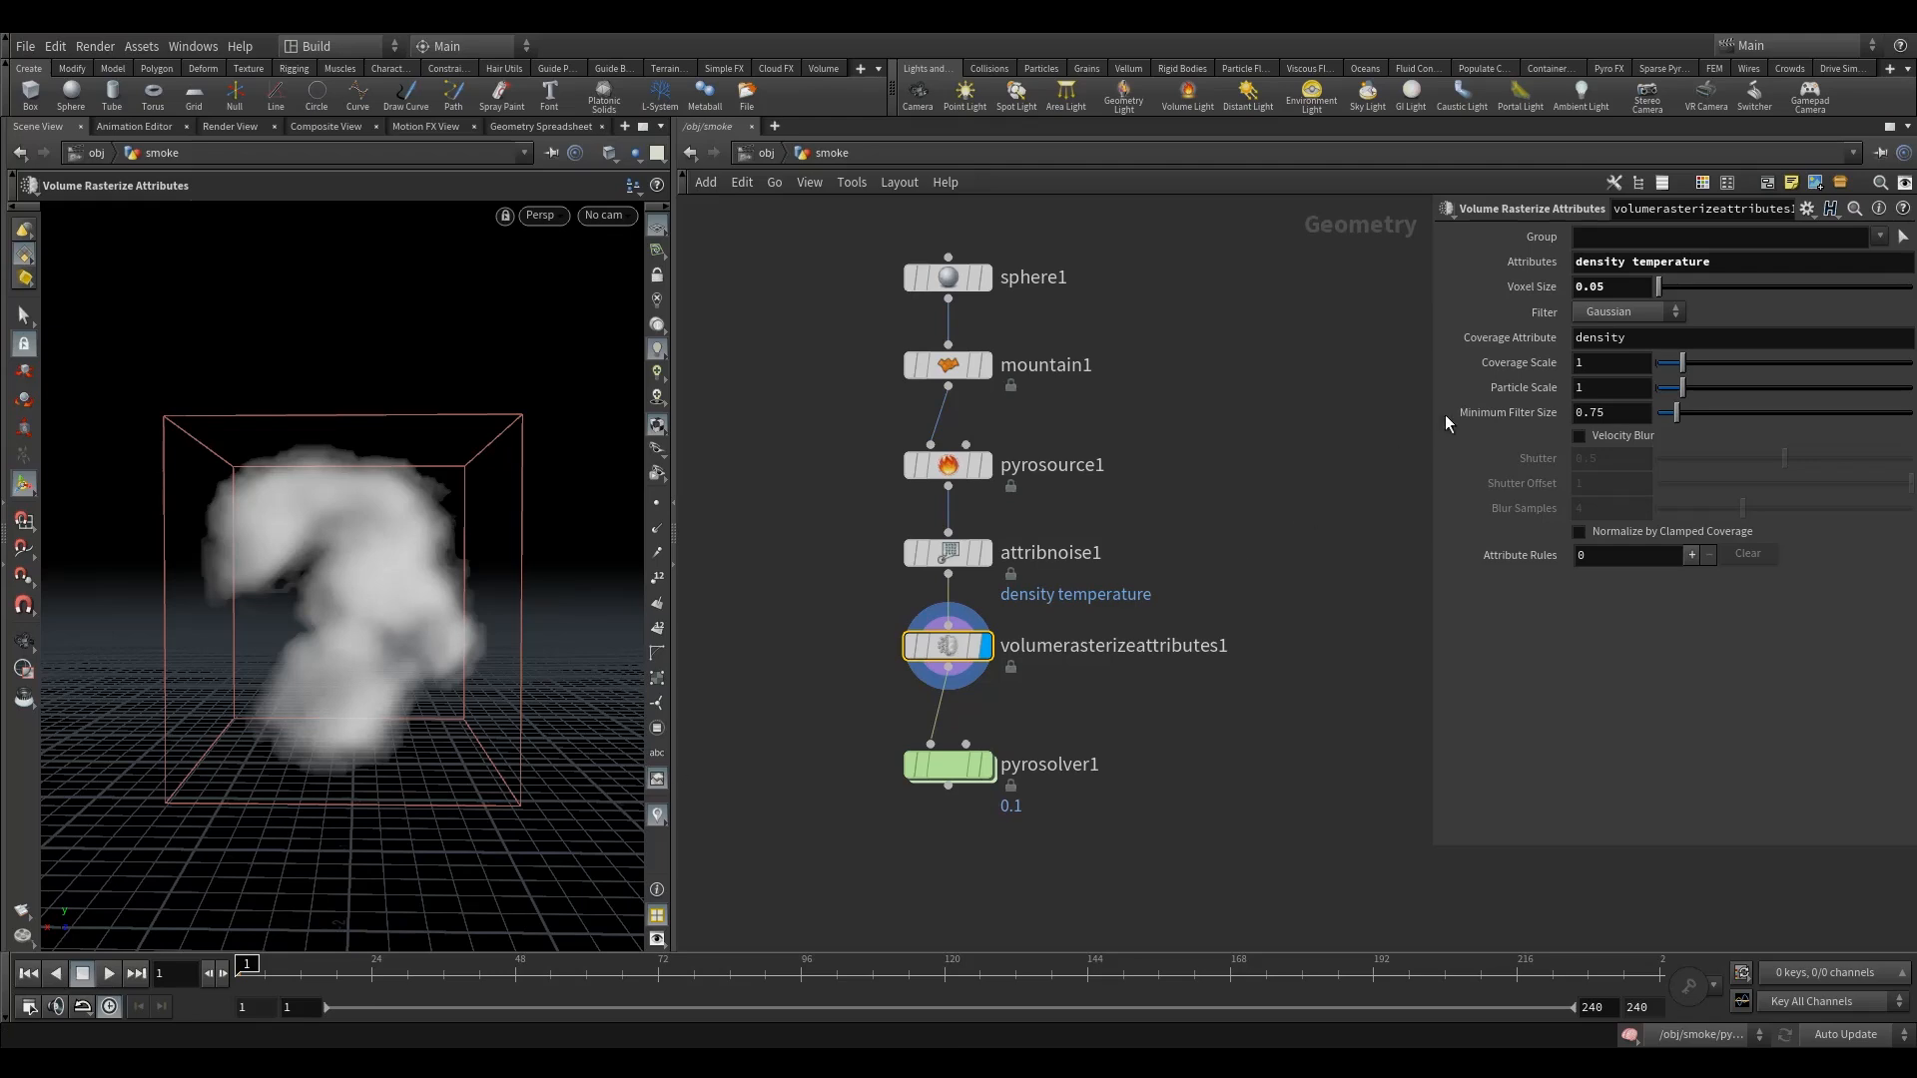
Step: Enable Animated on attribnoise1 and play the timeline to preview the moving noise, returning to frame 1
left_click(949, 552)
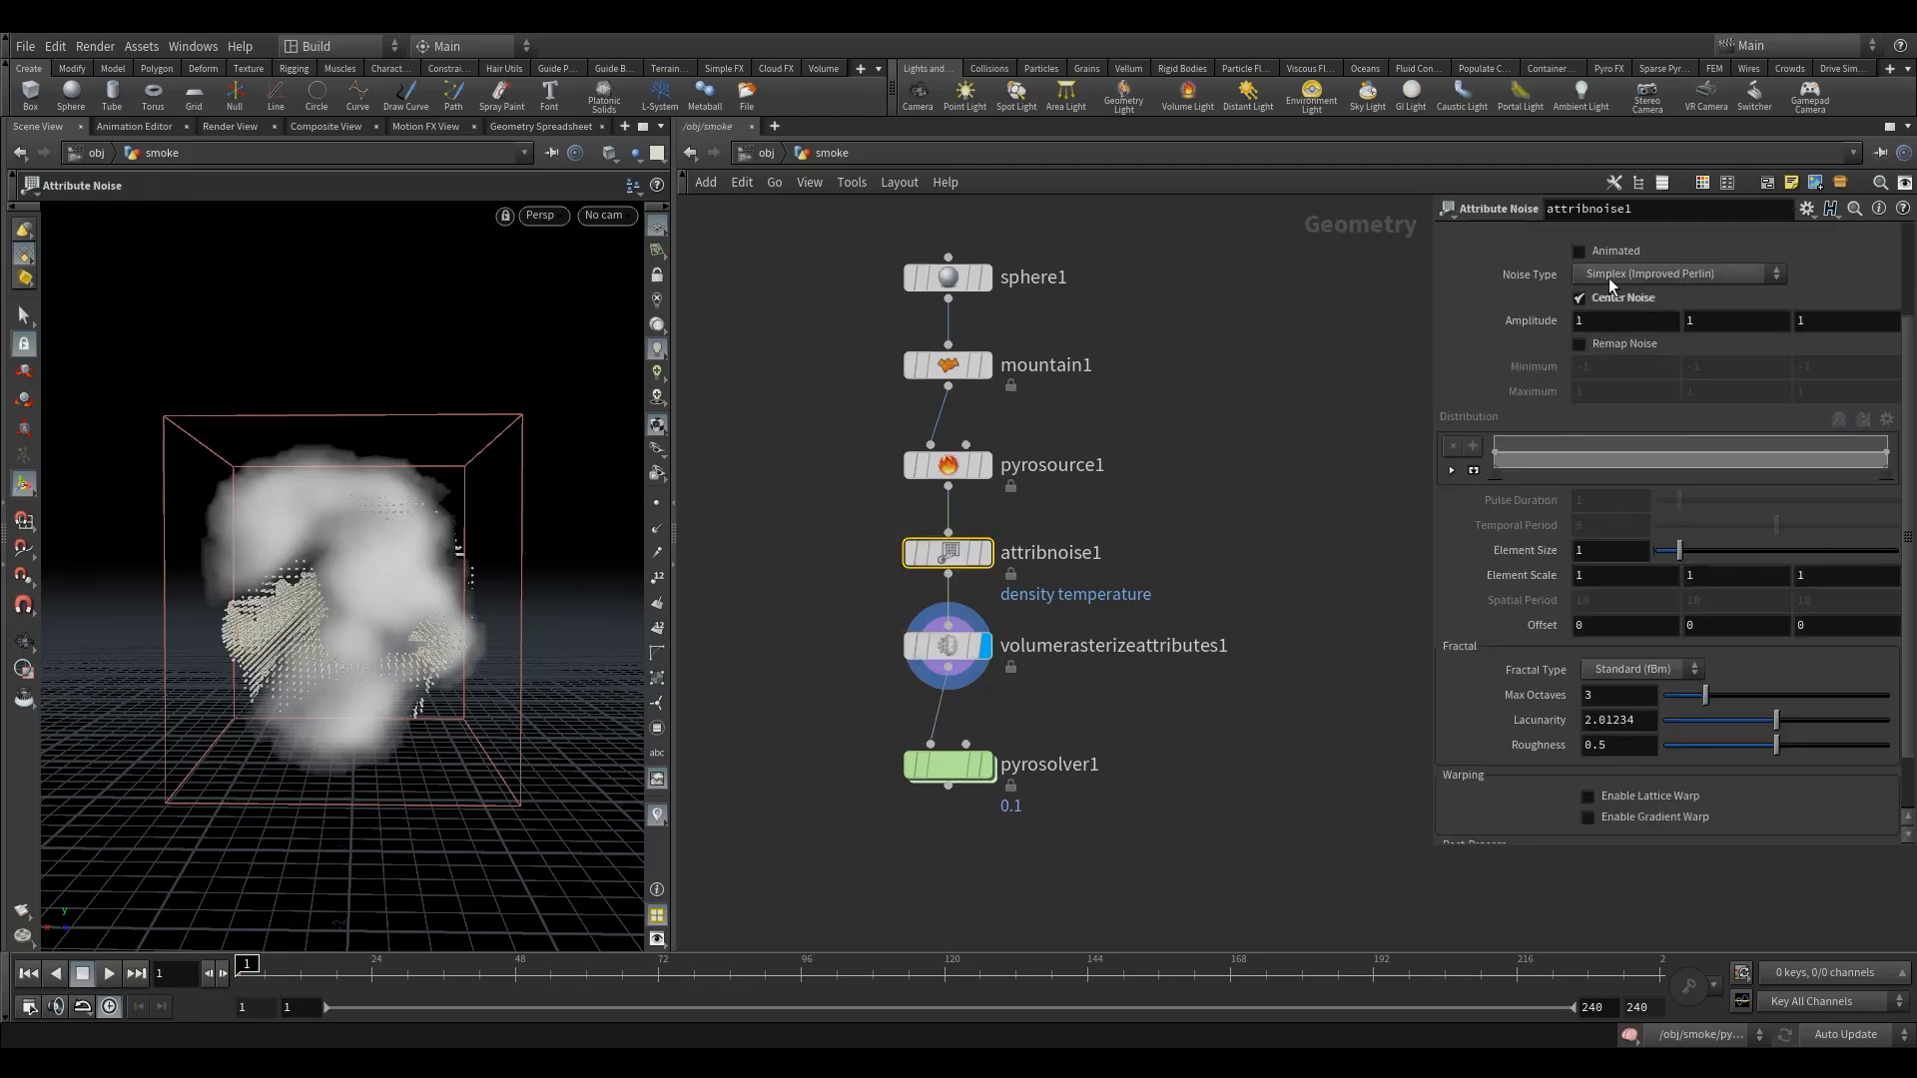
left_click(1604, 249)
left_click(1259, 577)
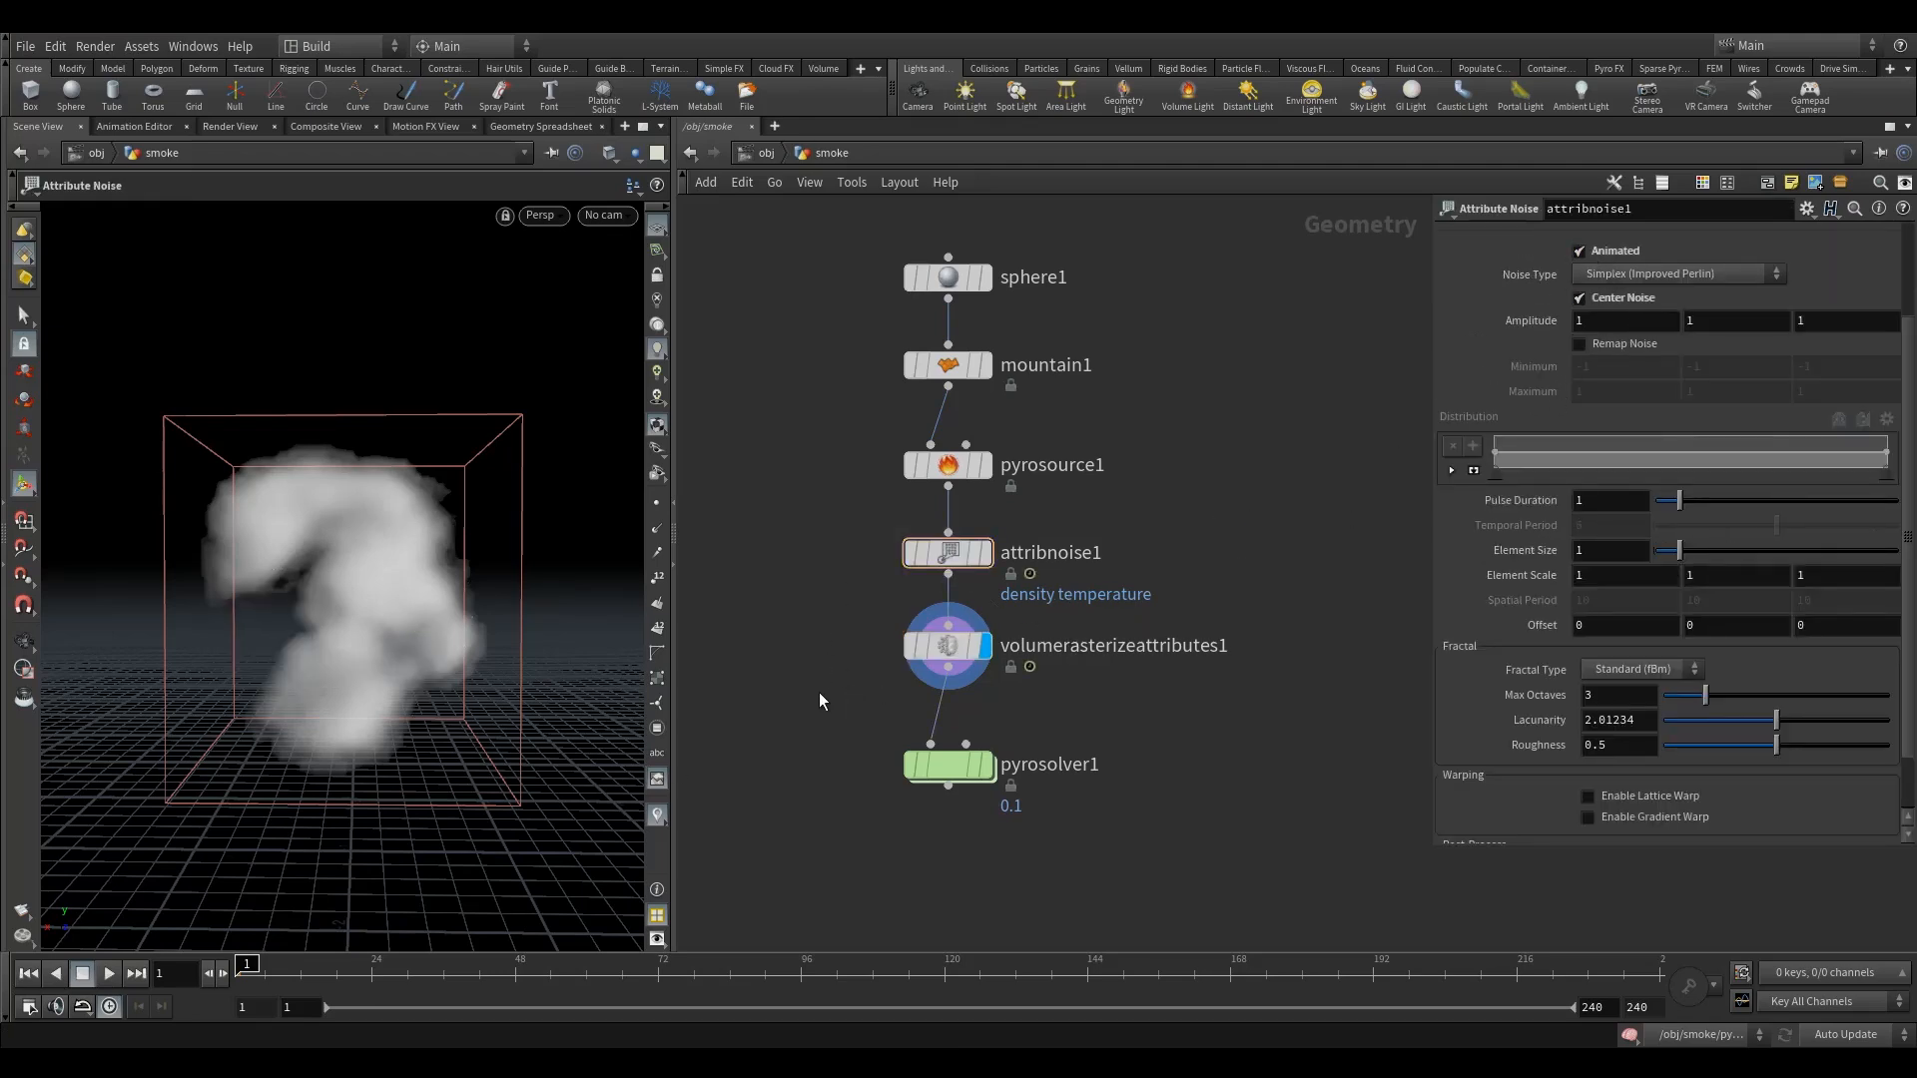
left_click(106, 971)
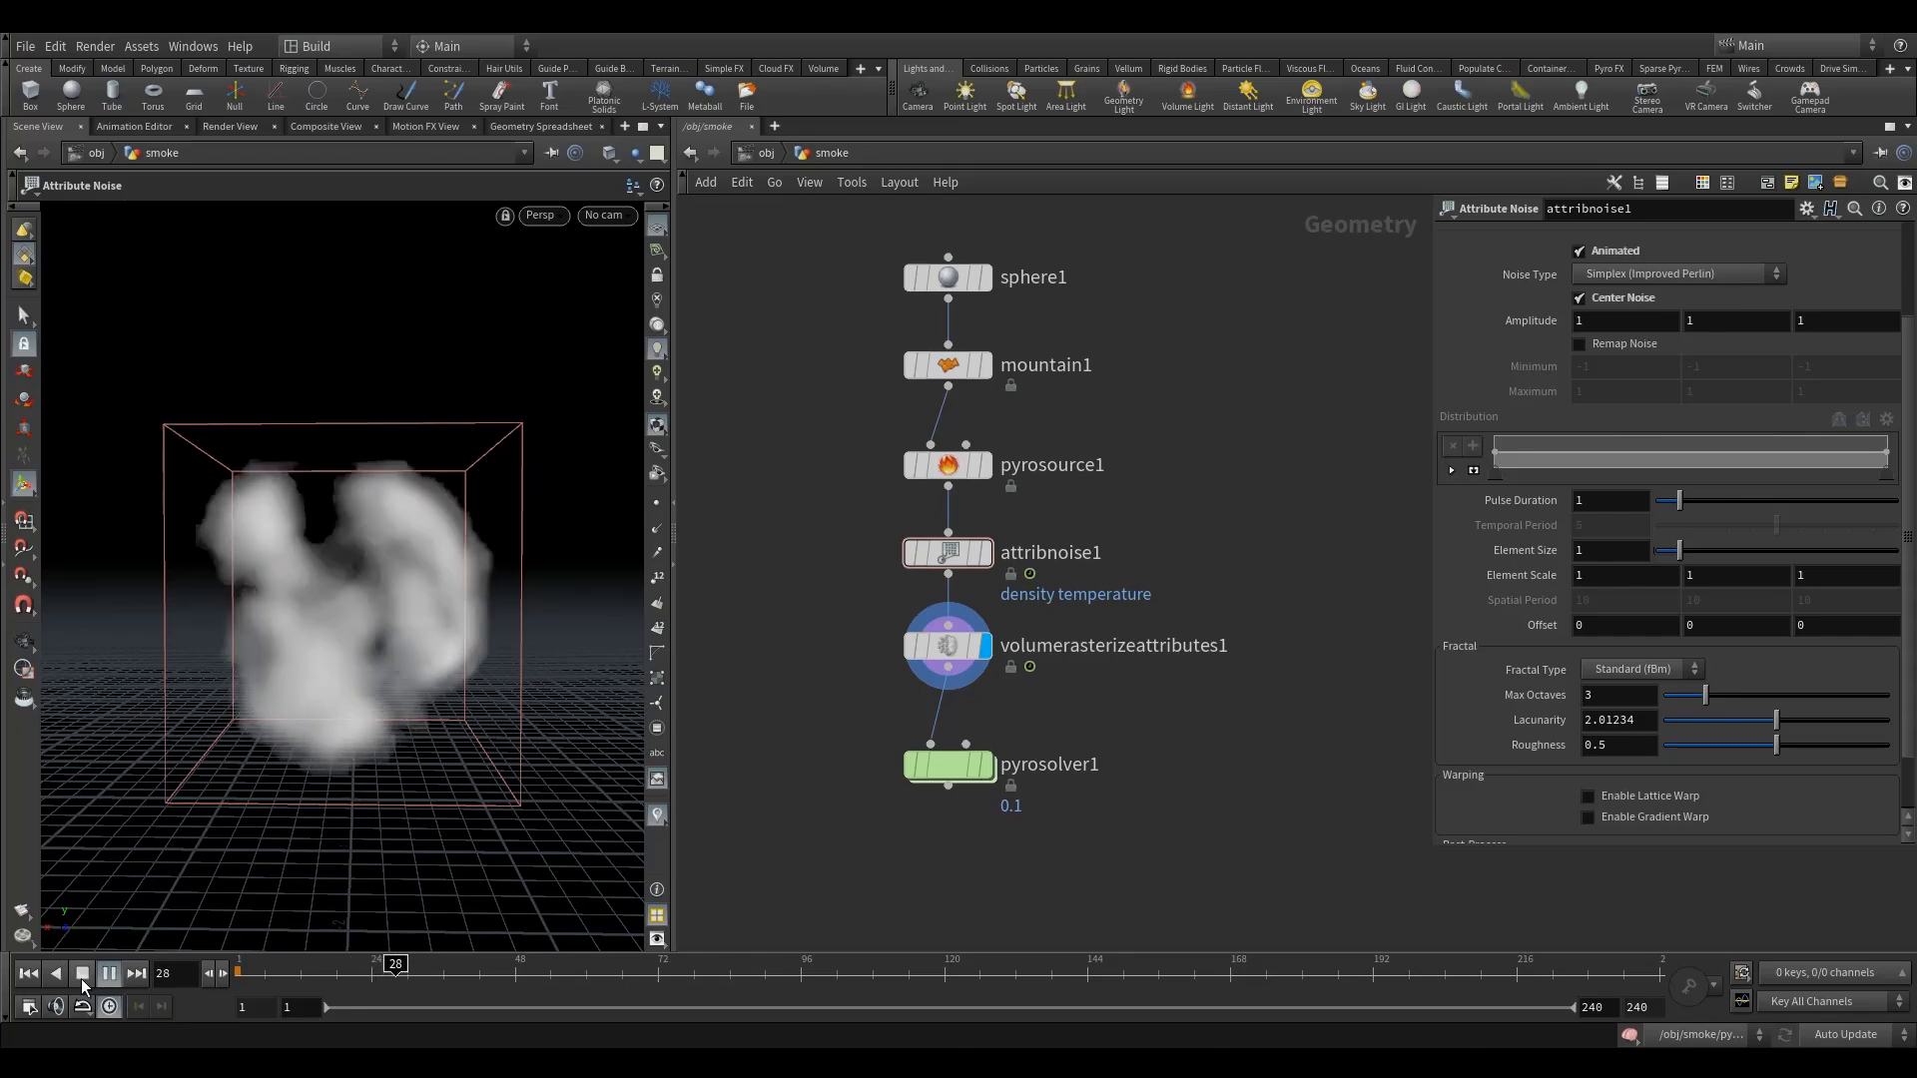
left_click(81, 979)
left_click_drag(324, 972, 237, 972)
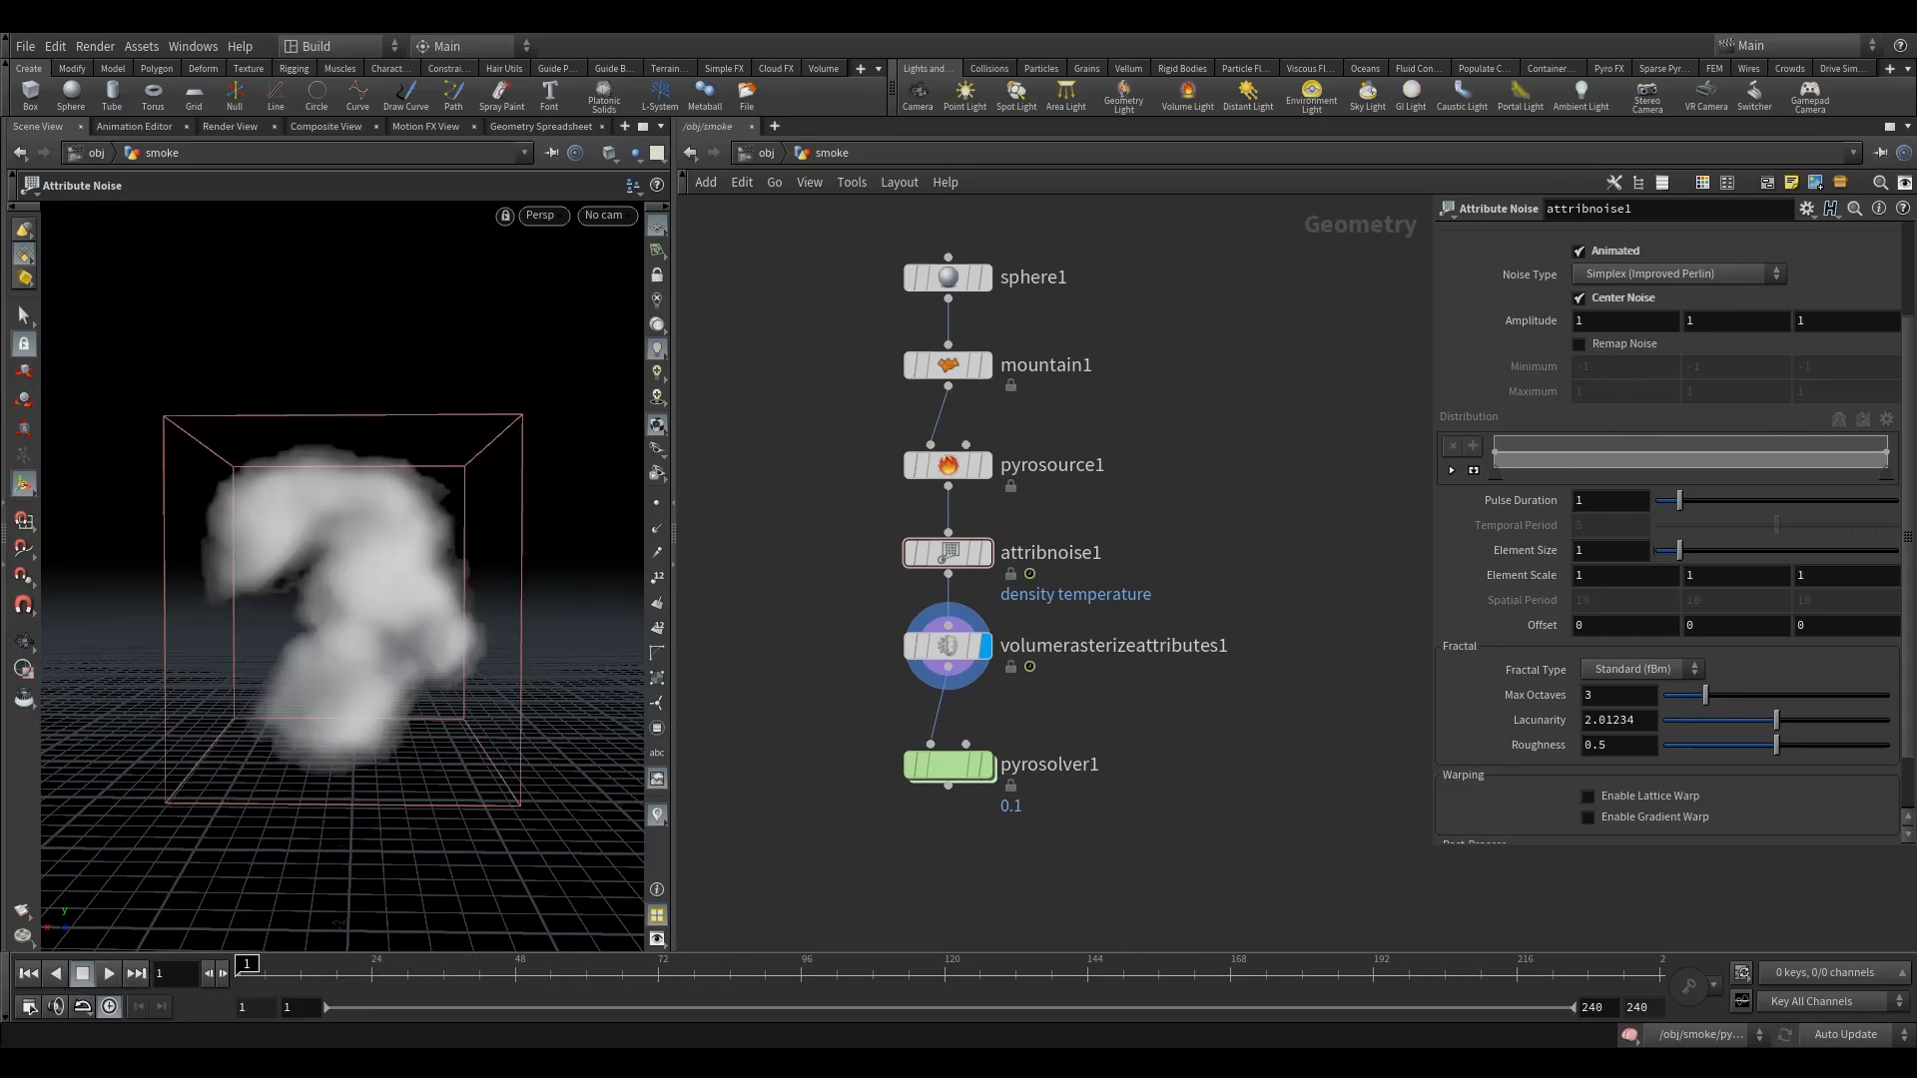
Step: Try an Element Size of 0.37 on attribnoise1 and revert the parameter to its default
scroll(1685, 463, "down", 2)
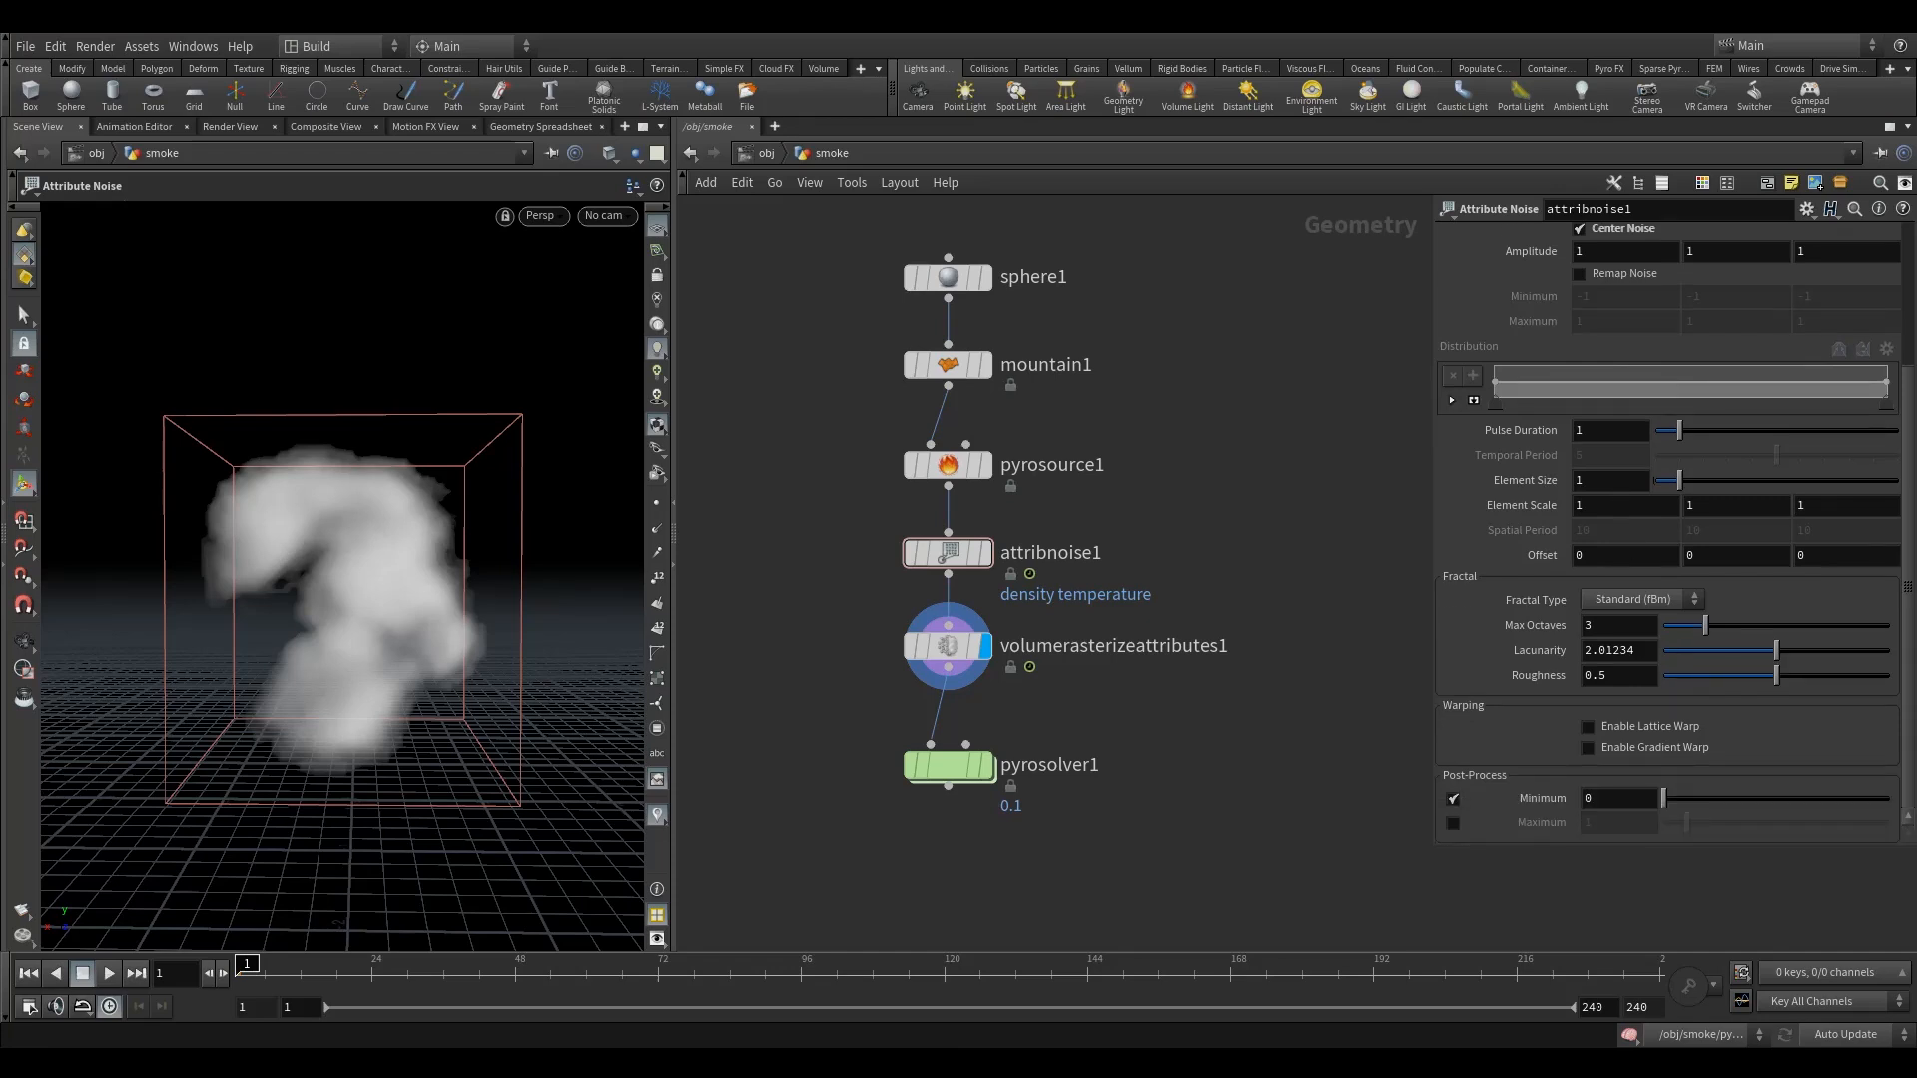
scroll(1663, 489, "up", 5)
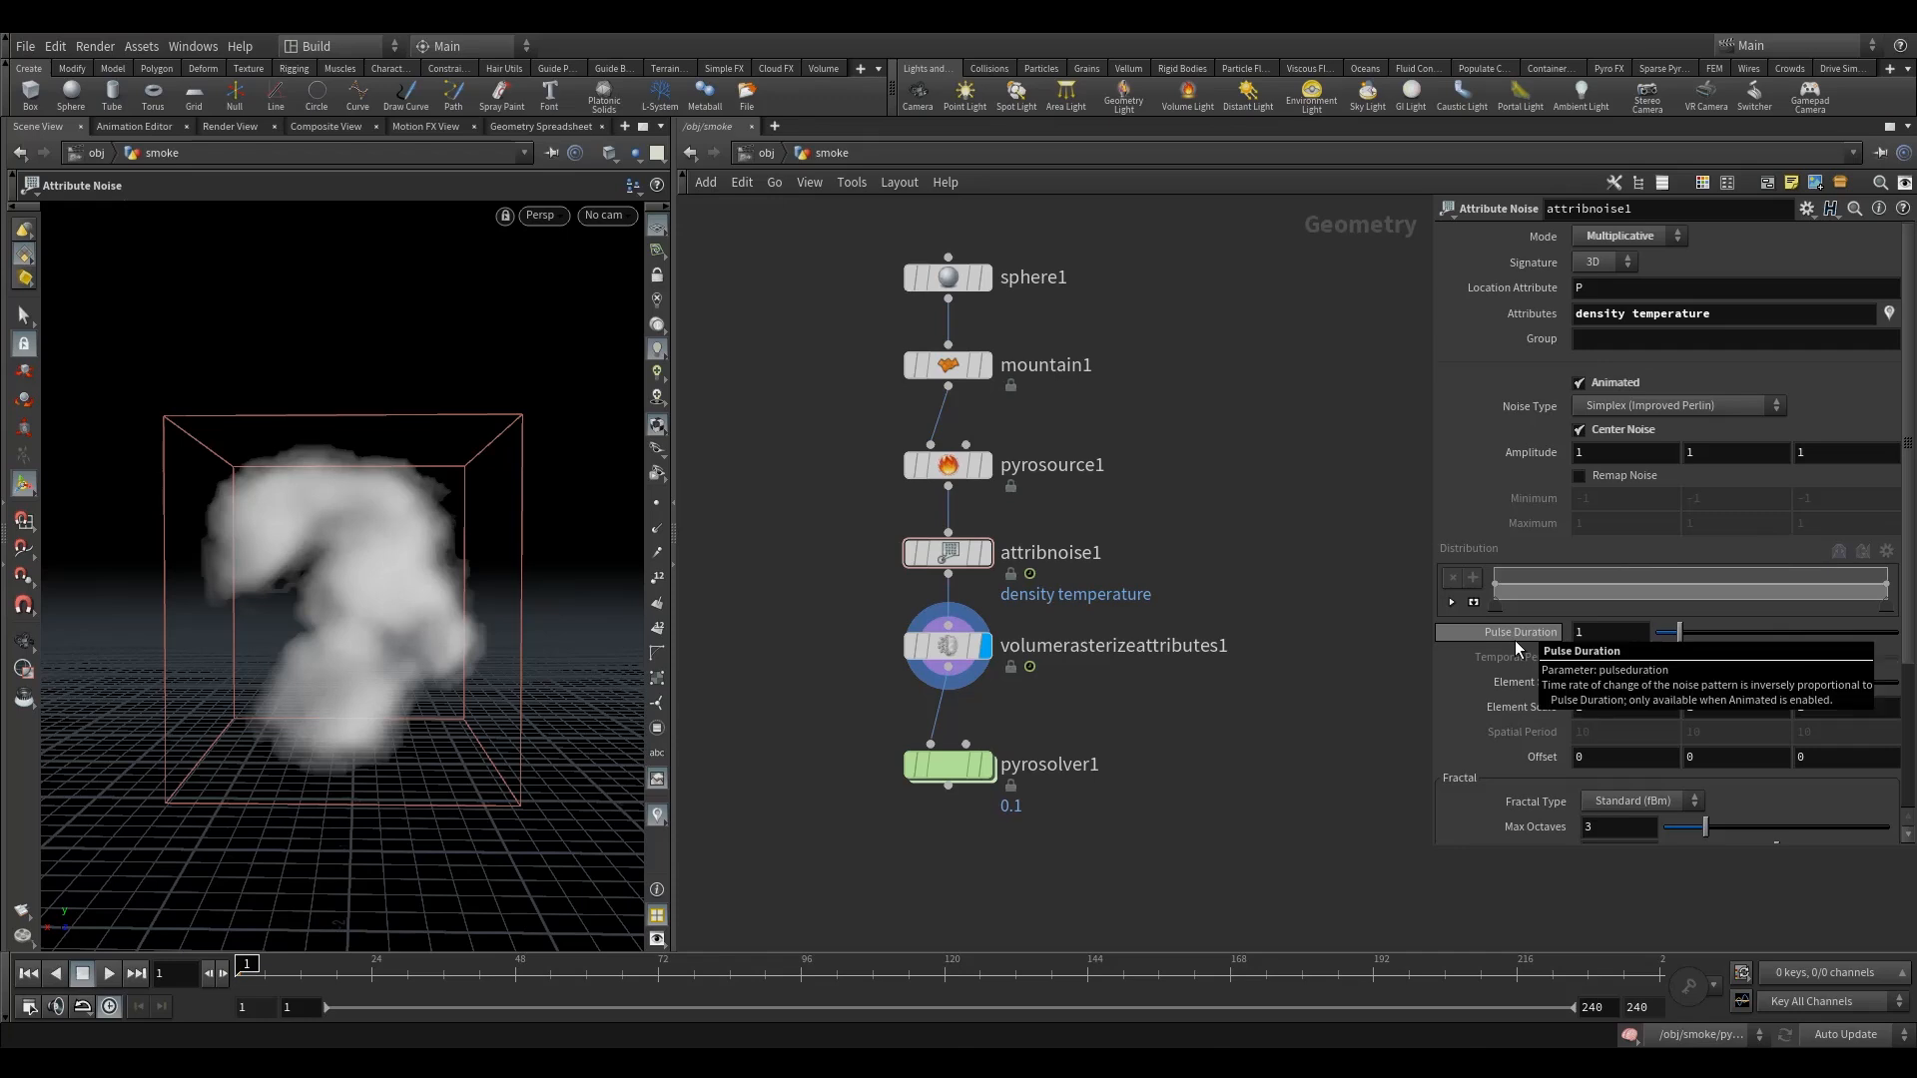
mouse_move(1697, 687)
left_mouse_down()
mouse_move(1848, 687)
mouse_move(1661, 692)
left_mouse_up()
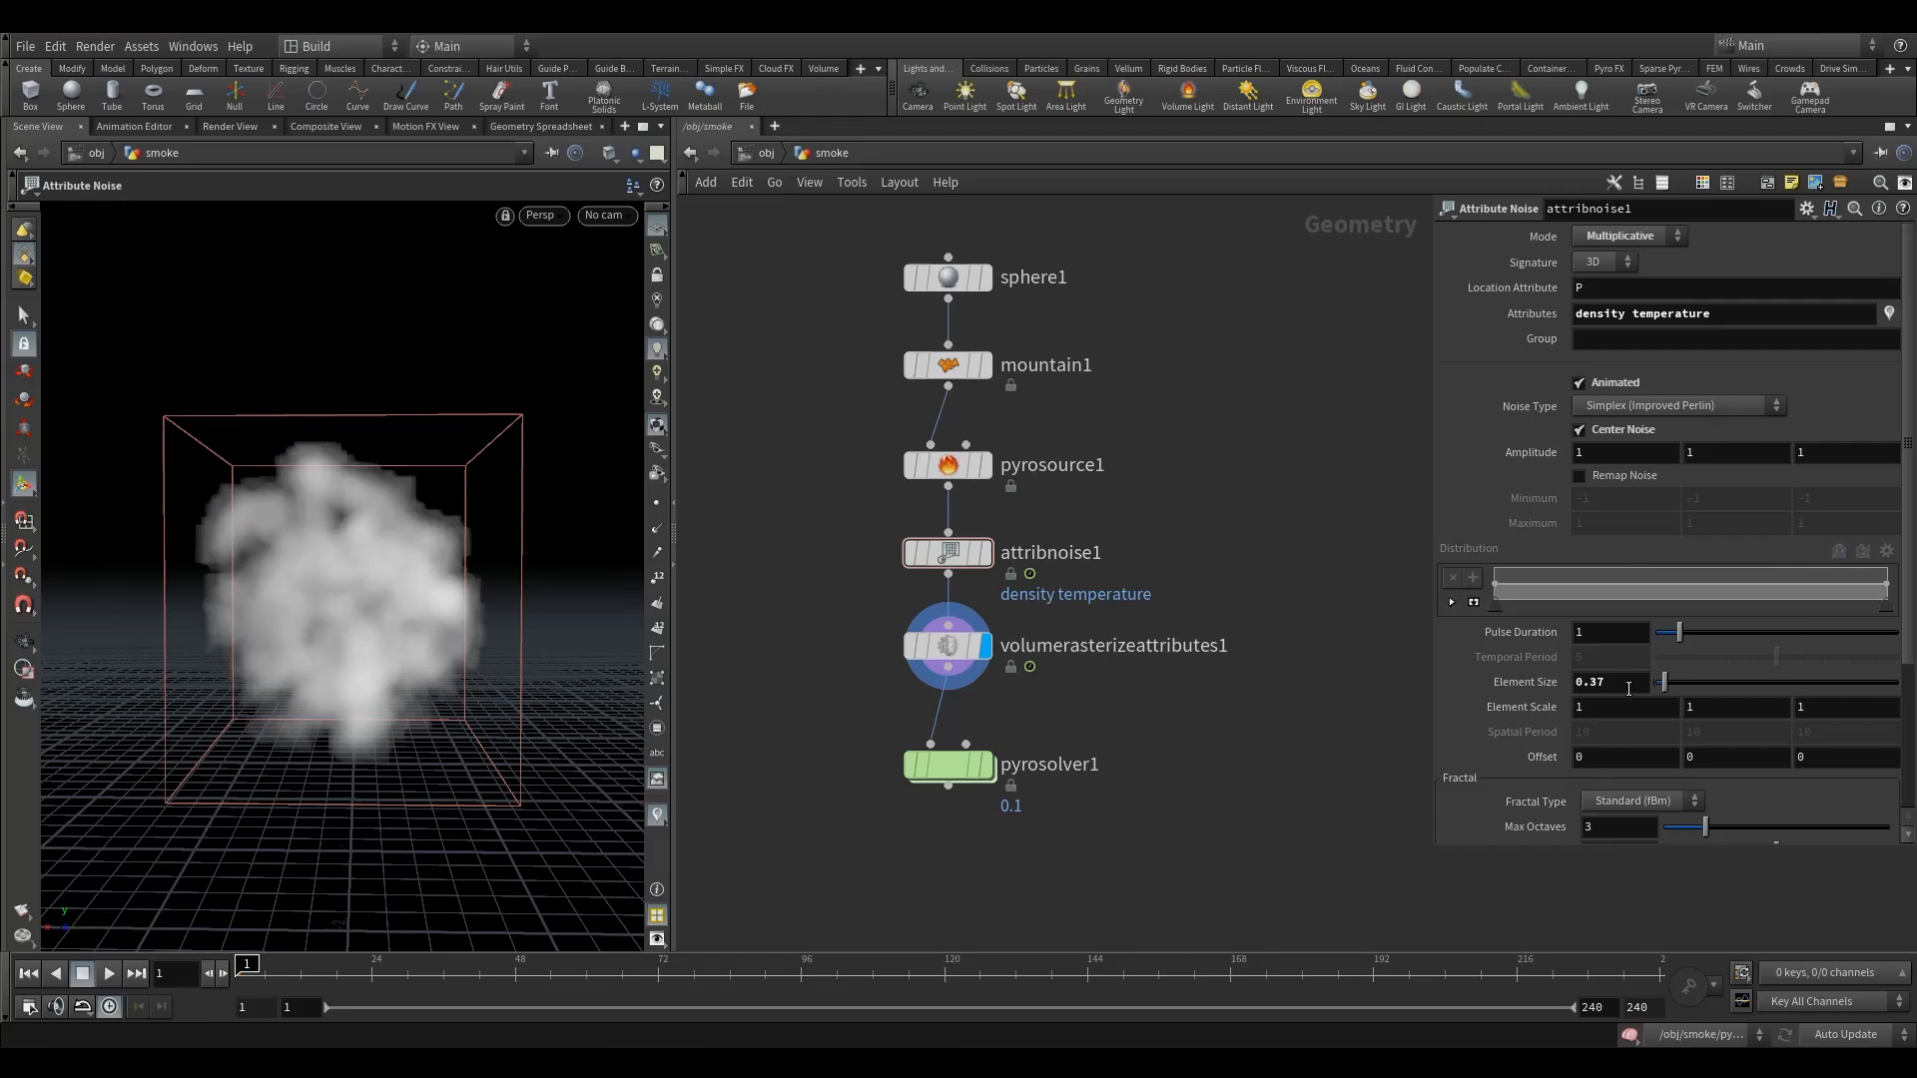
right_click(1616, 684)
left_click(1669, 955)
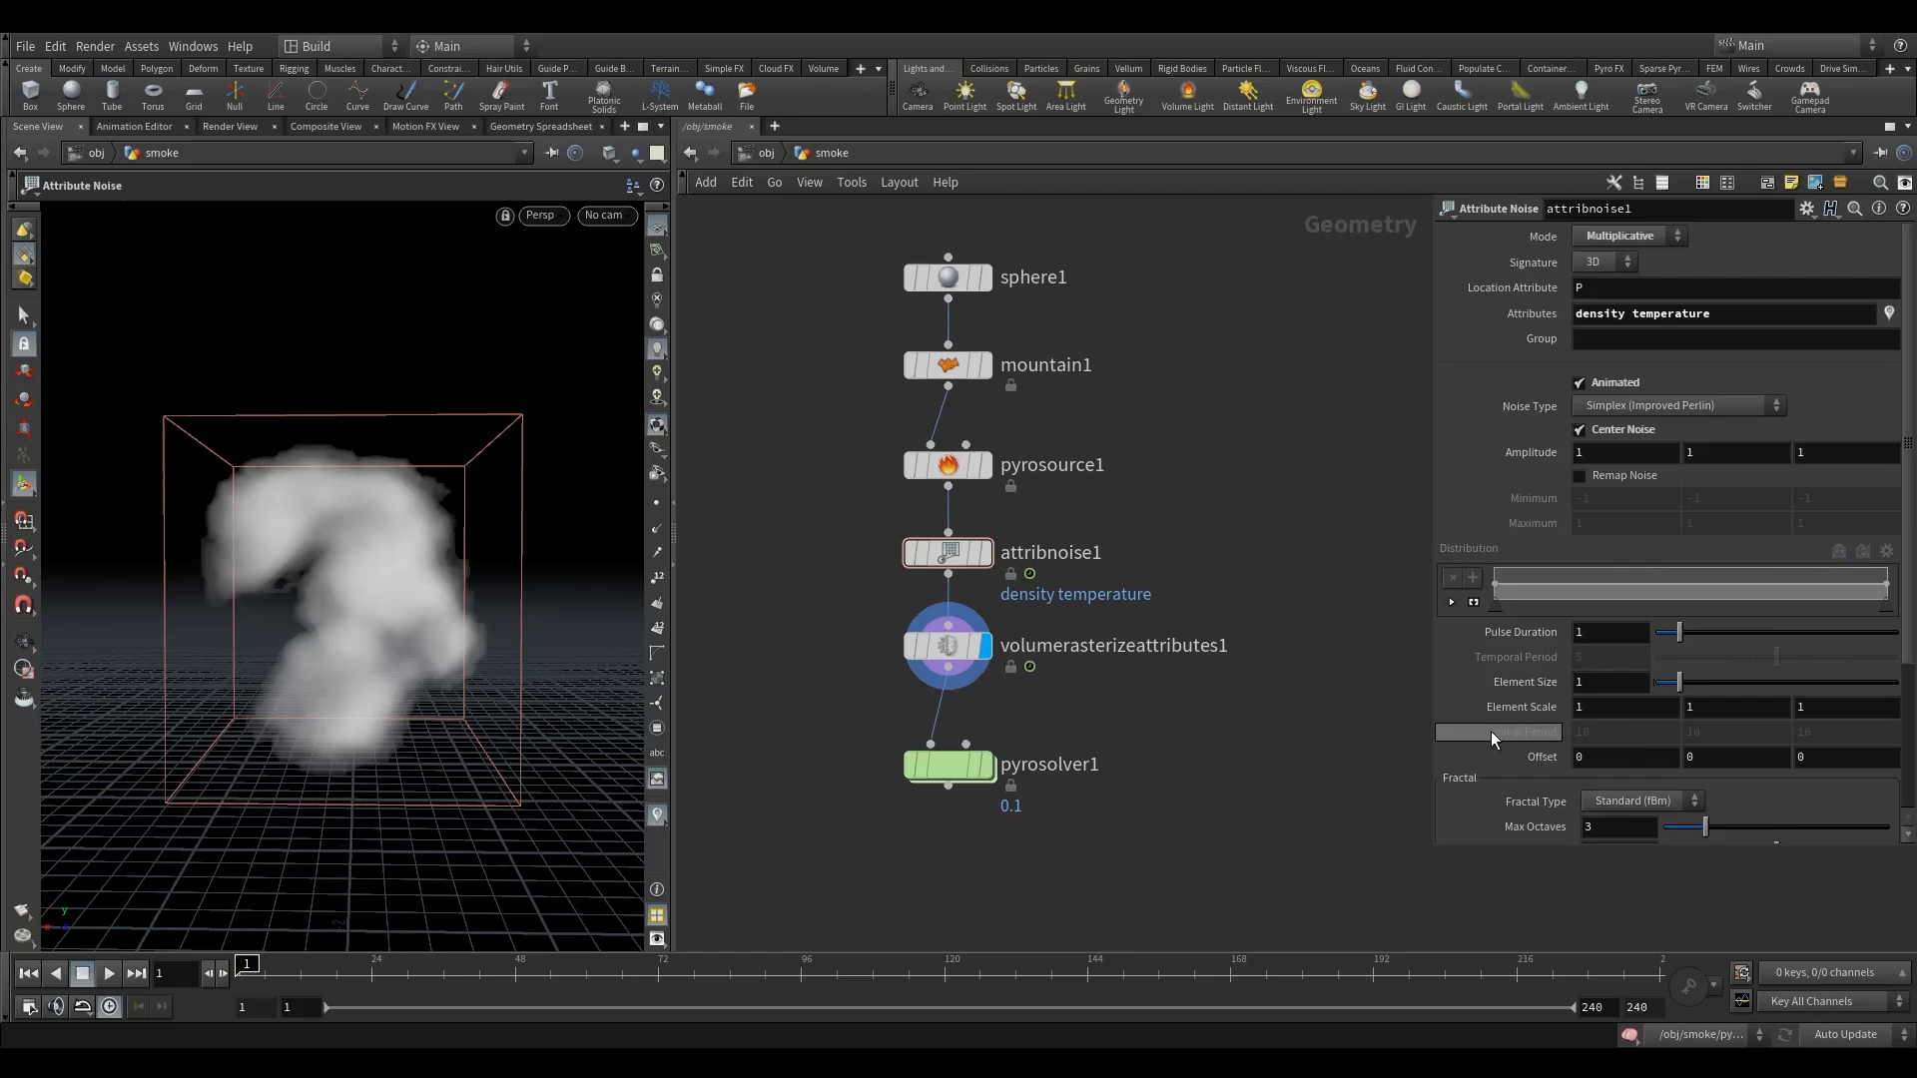
Step: Set the fractal Roughness of attribnoise1 to 0.75
scroll(1507, 731, "down", 3)
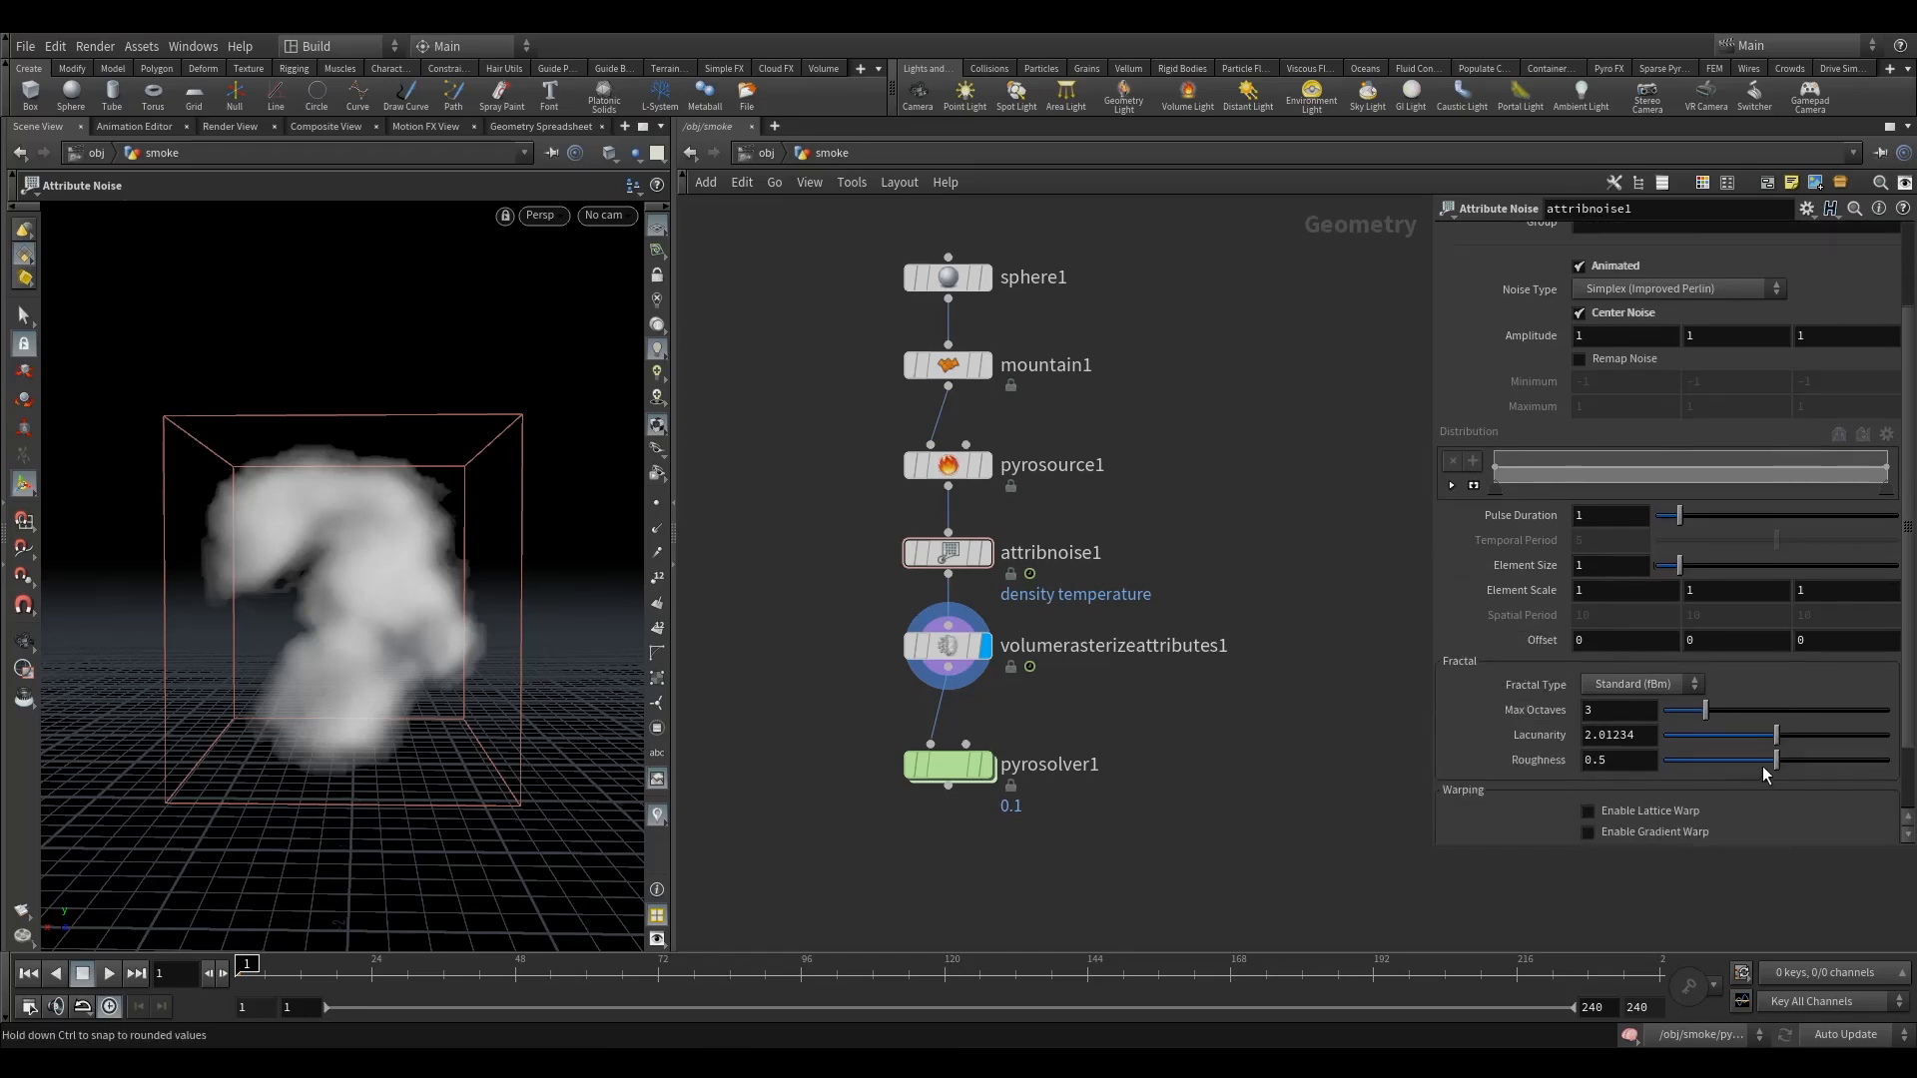
left_click_drag(1777, 759, 1811, 765)
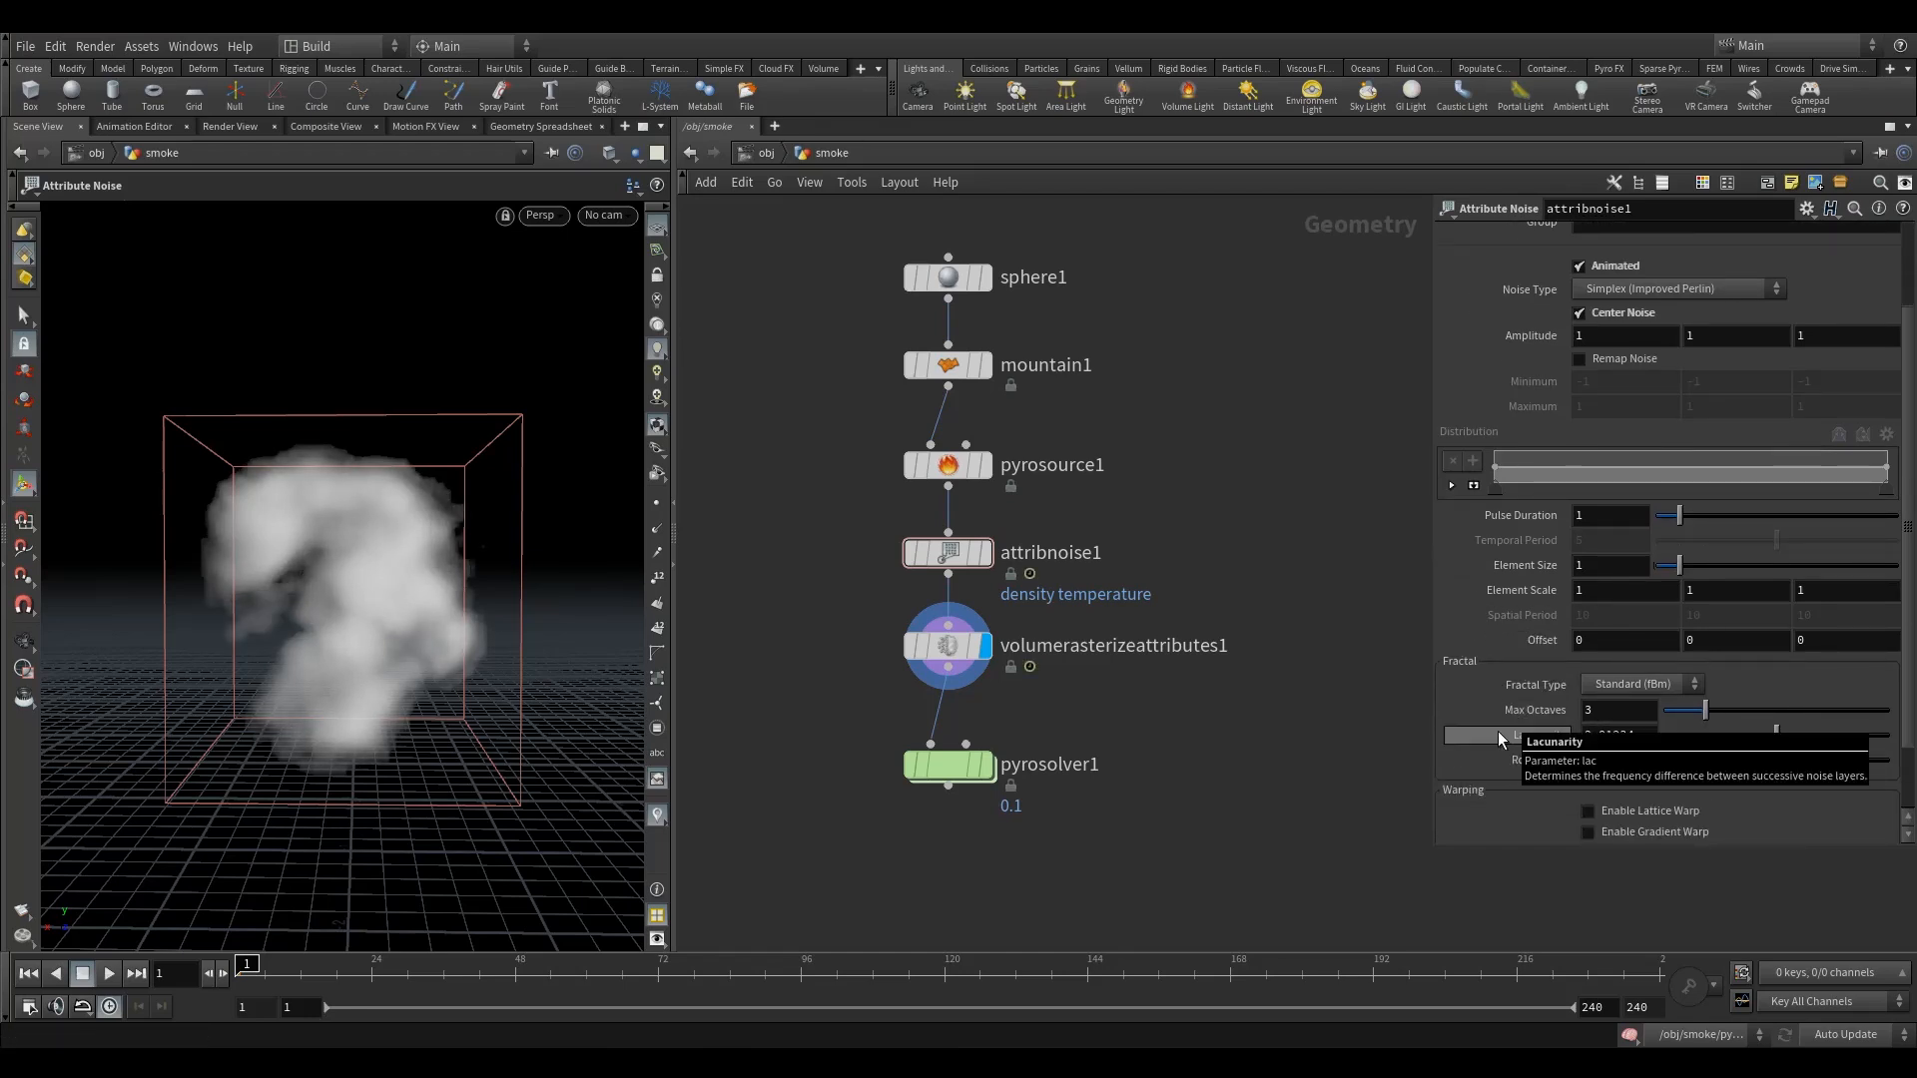
type("75")
key("Return")
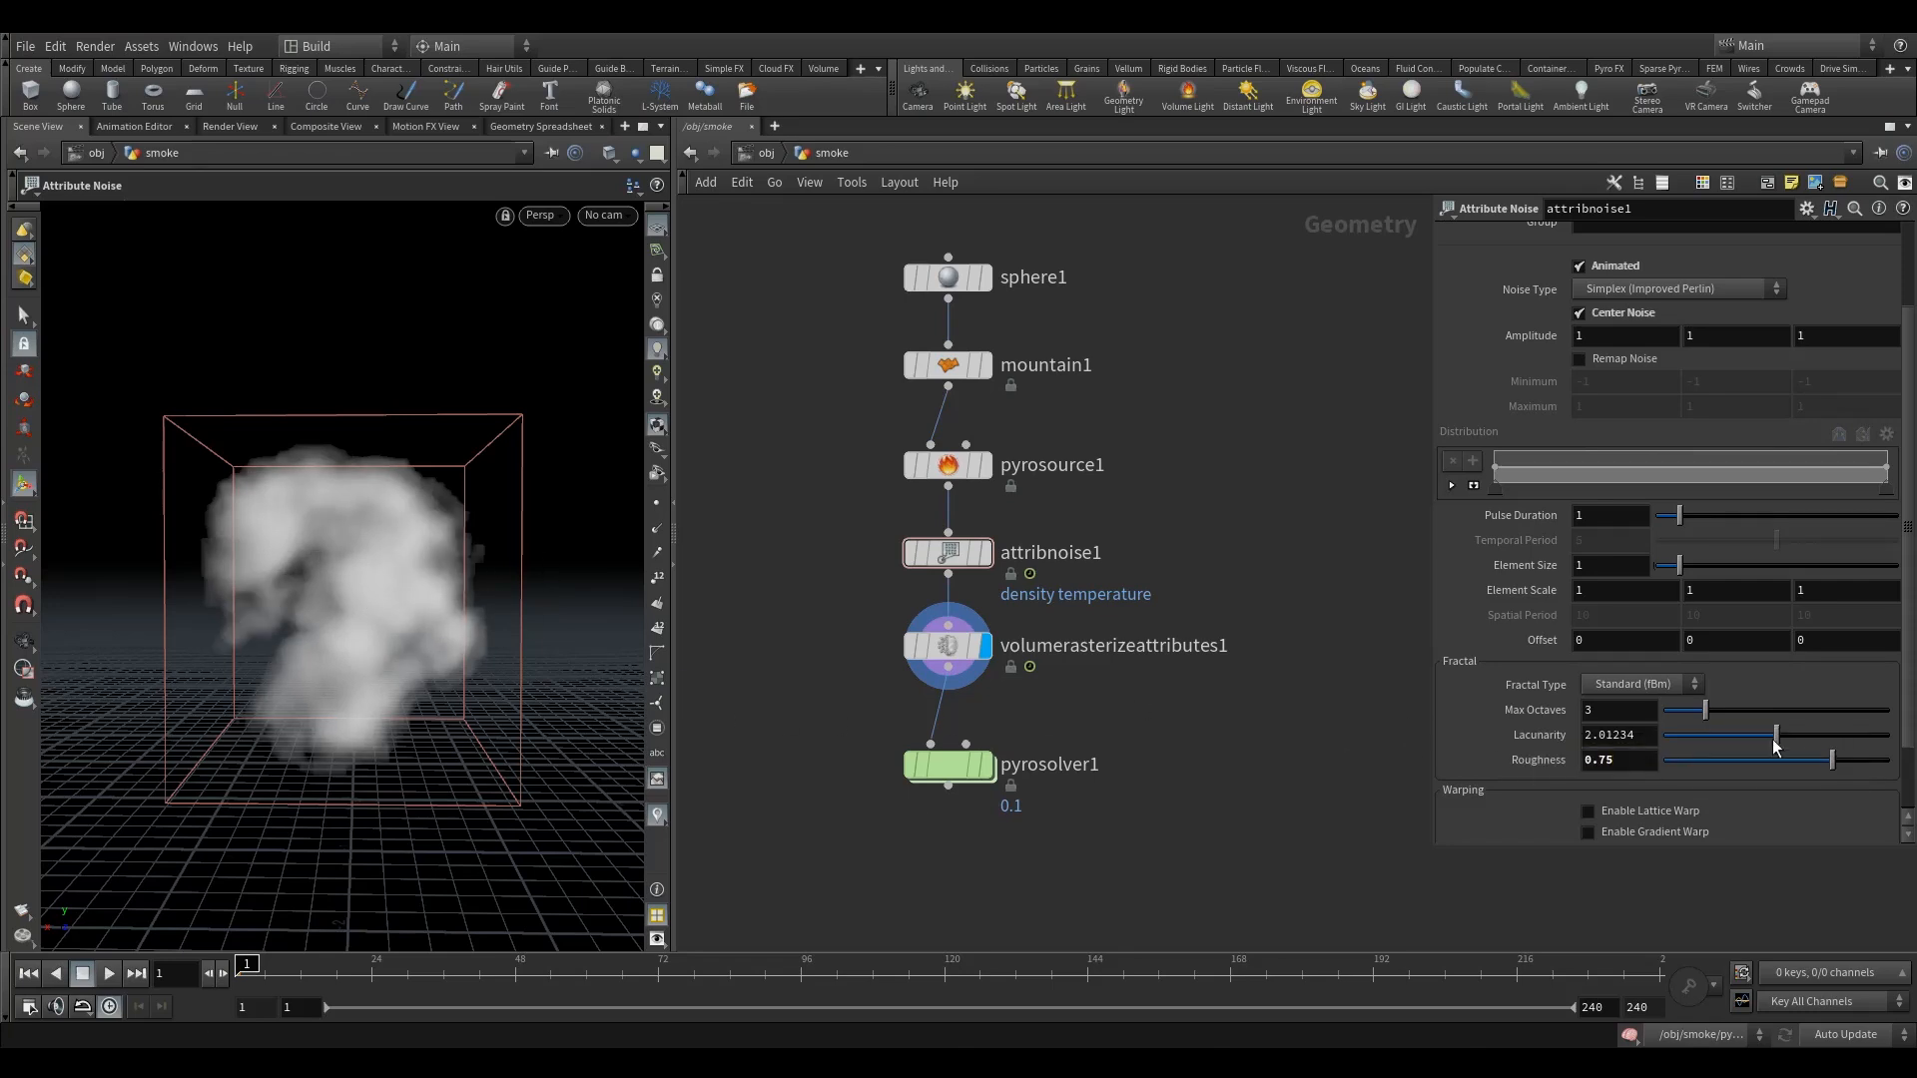
Step: Display pyrosolver1 in the viewport and play the smoke simulation up to frame 140
left_click(930, 773)
key("r")
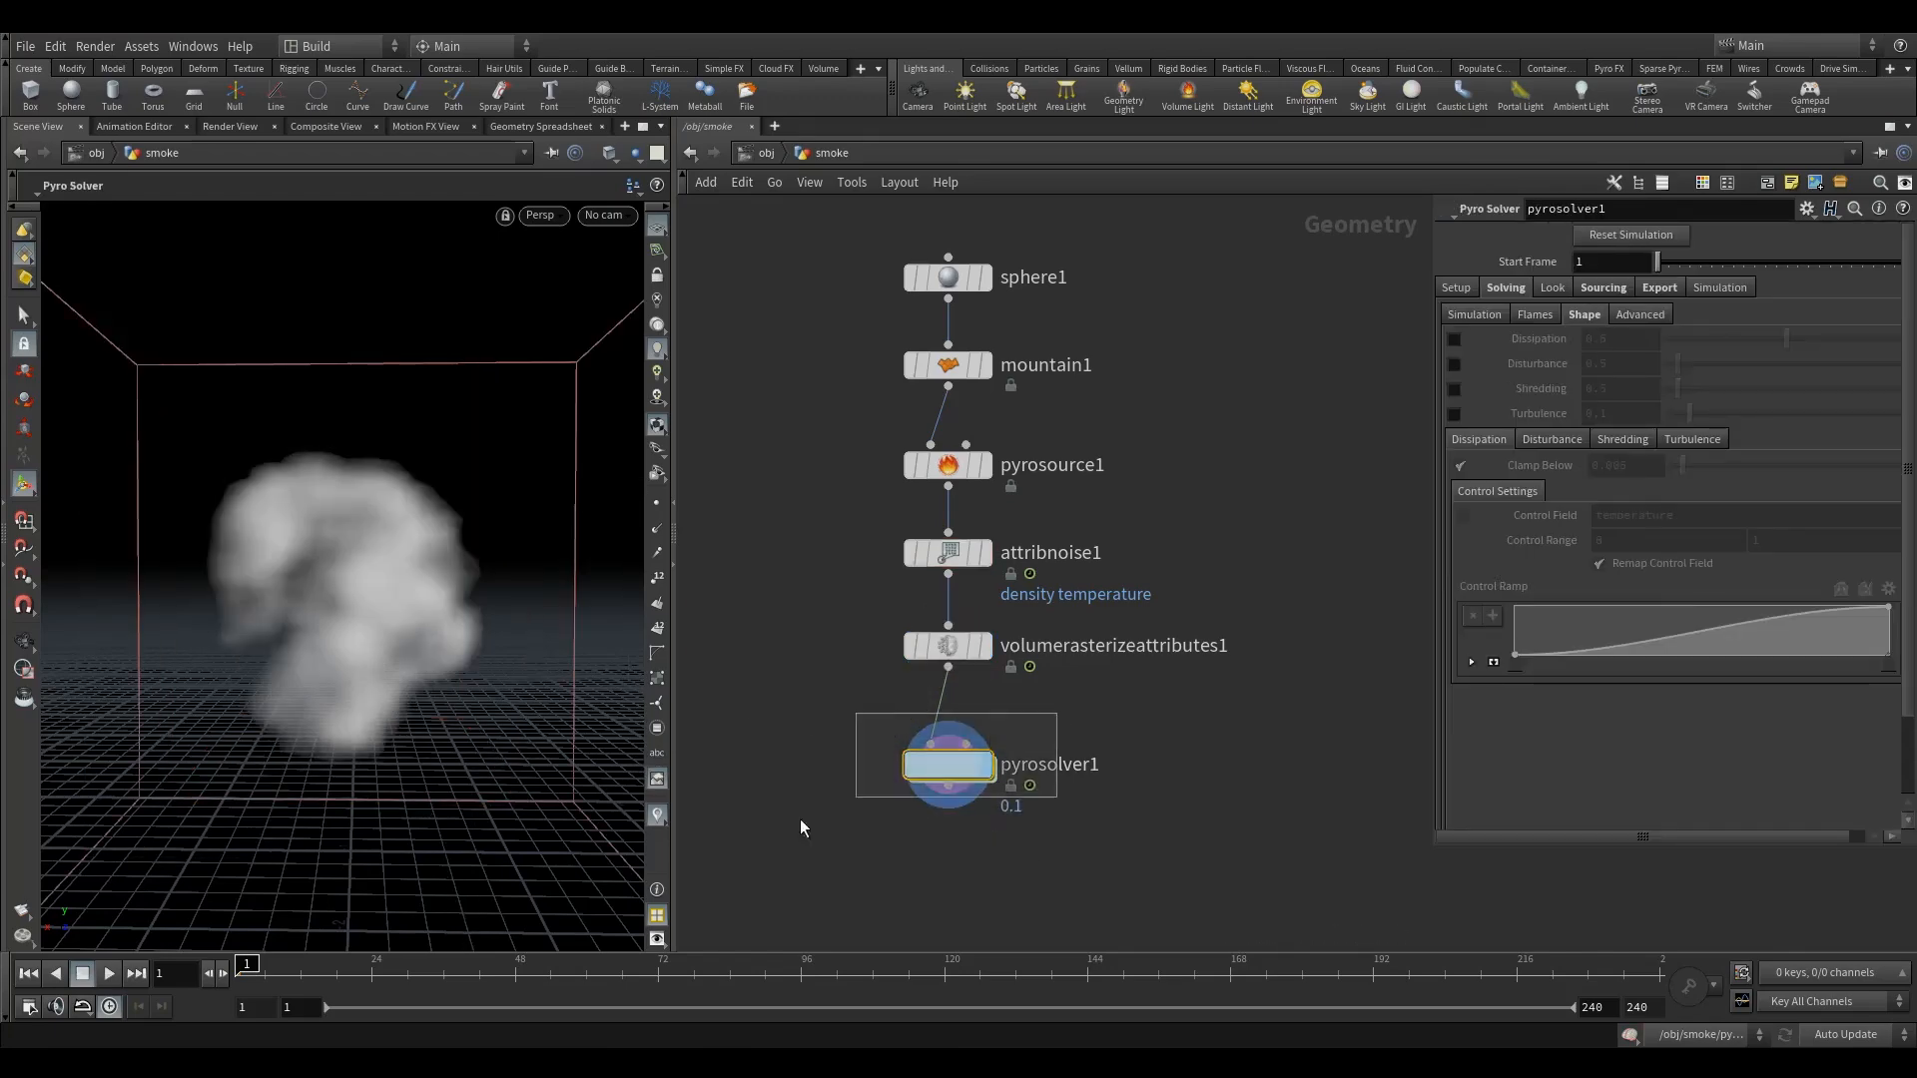
right_click_drag(527, 483, 402, 553, "alt")
middle_click_drag(403, 552, 283, 728, "alt")
left_click_drag(283, 728, 232, 787, "alt")
left_click(110, 973)
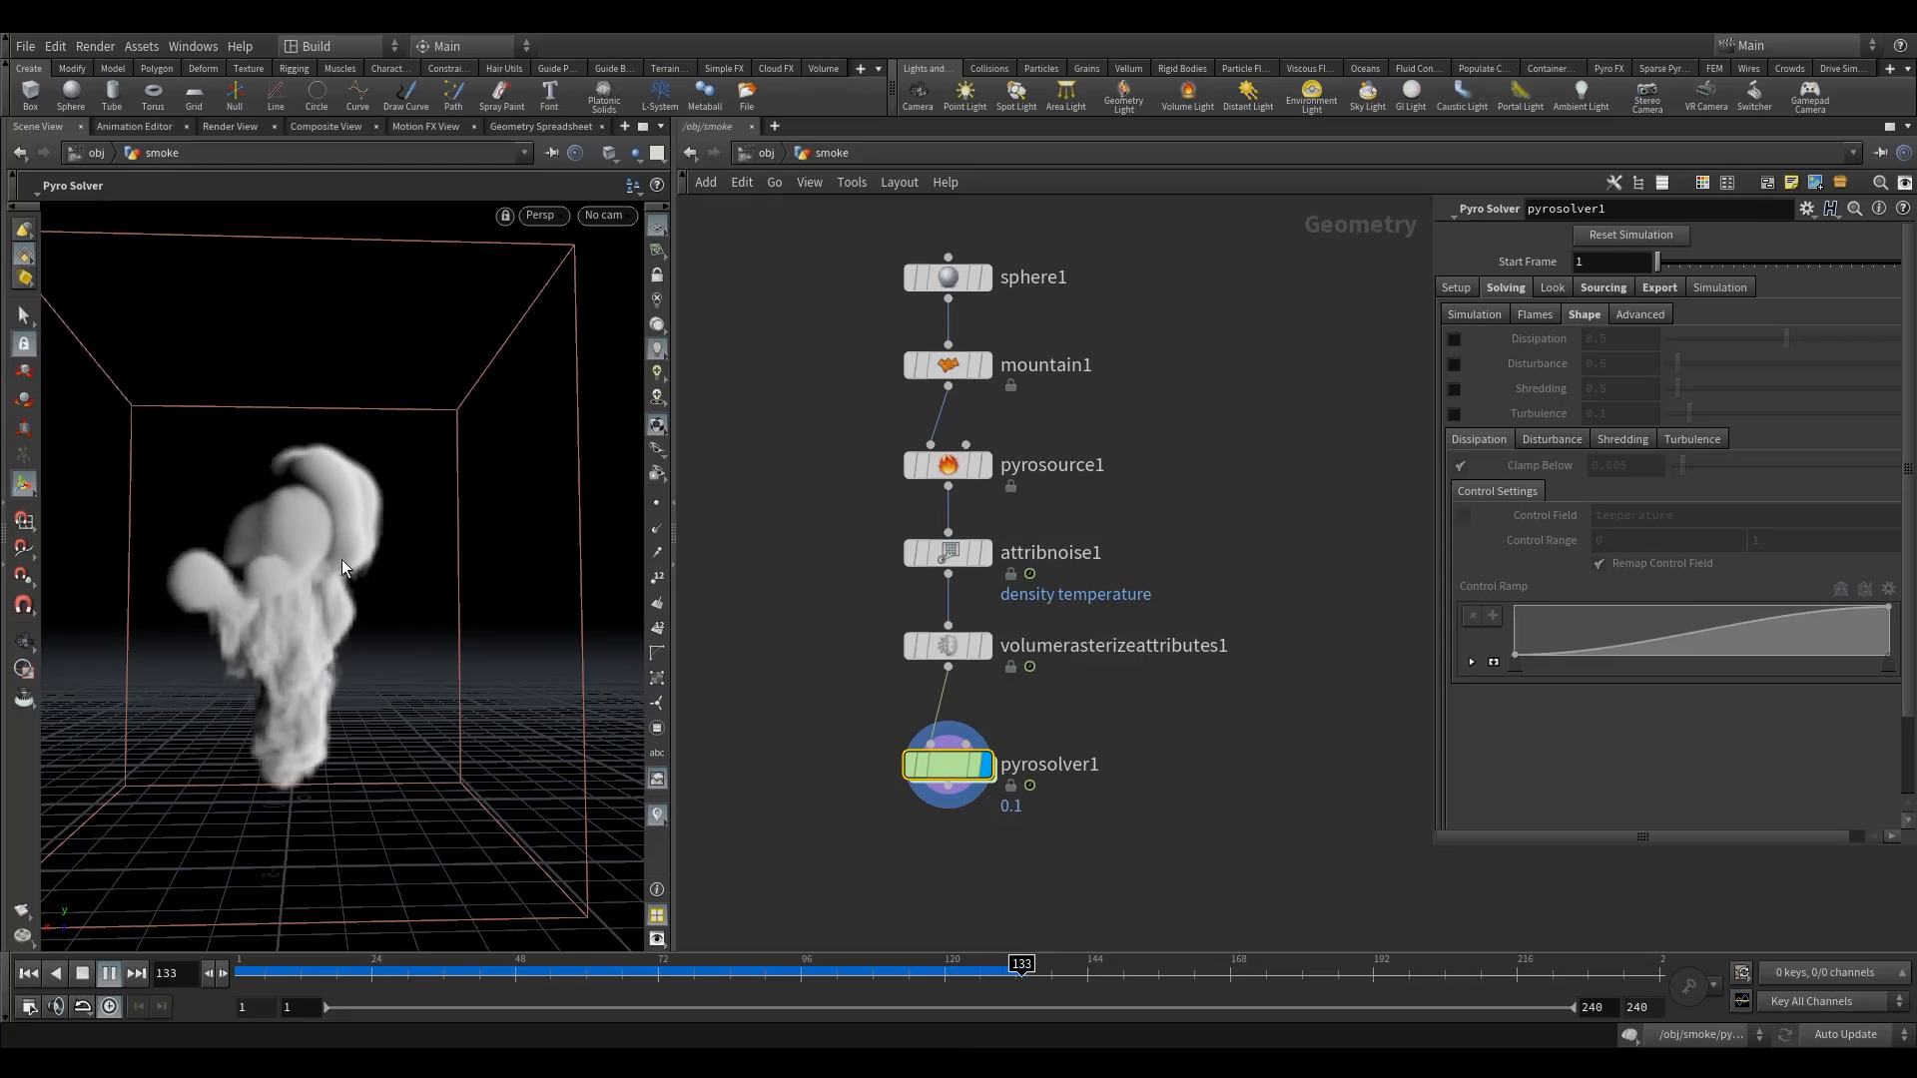
left_click(84, 975)
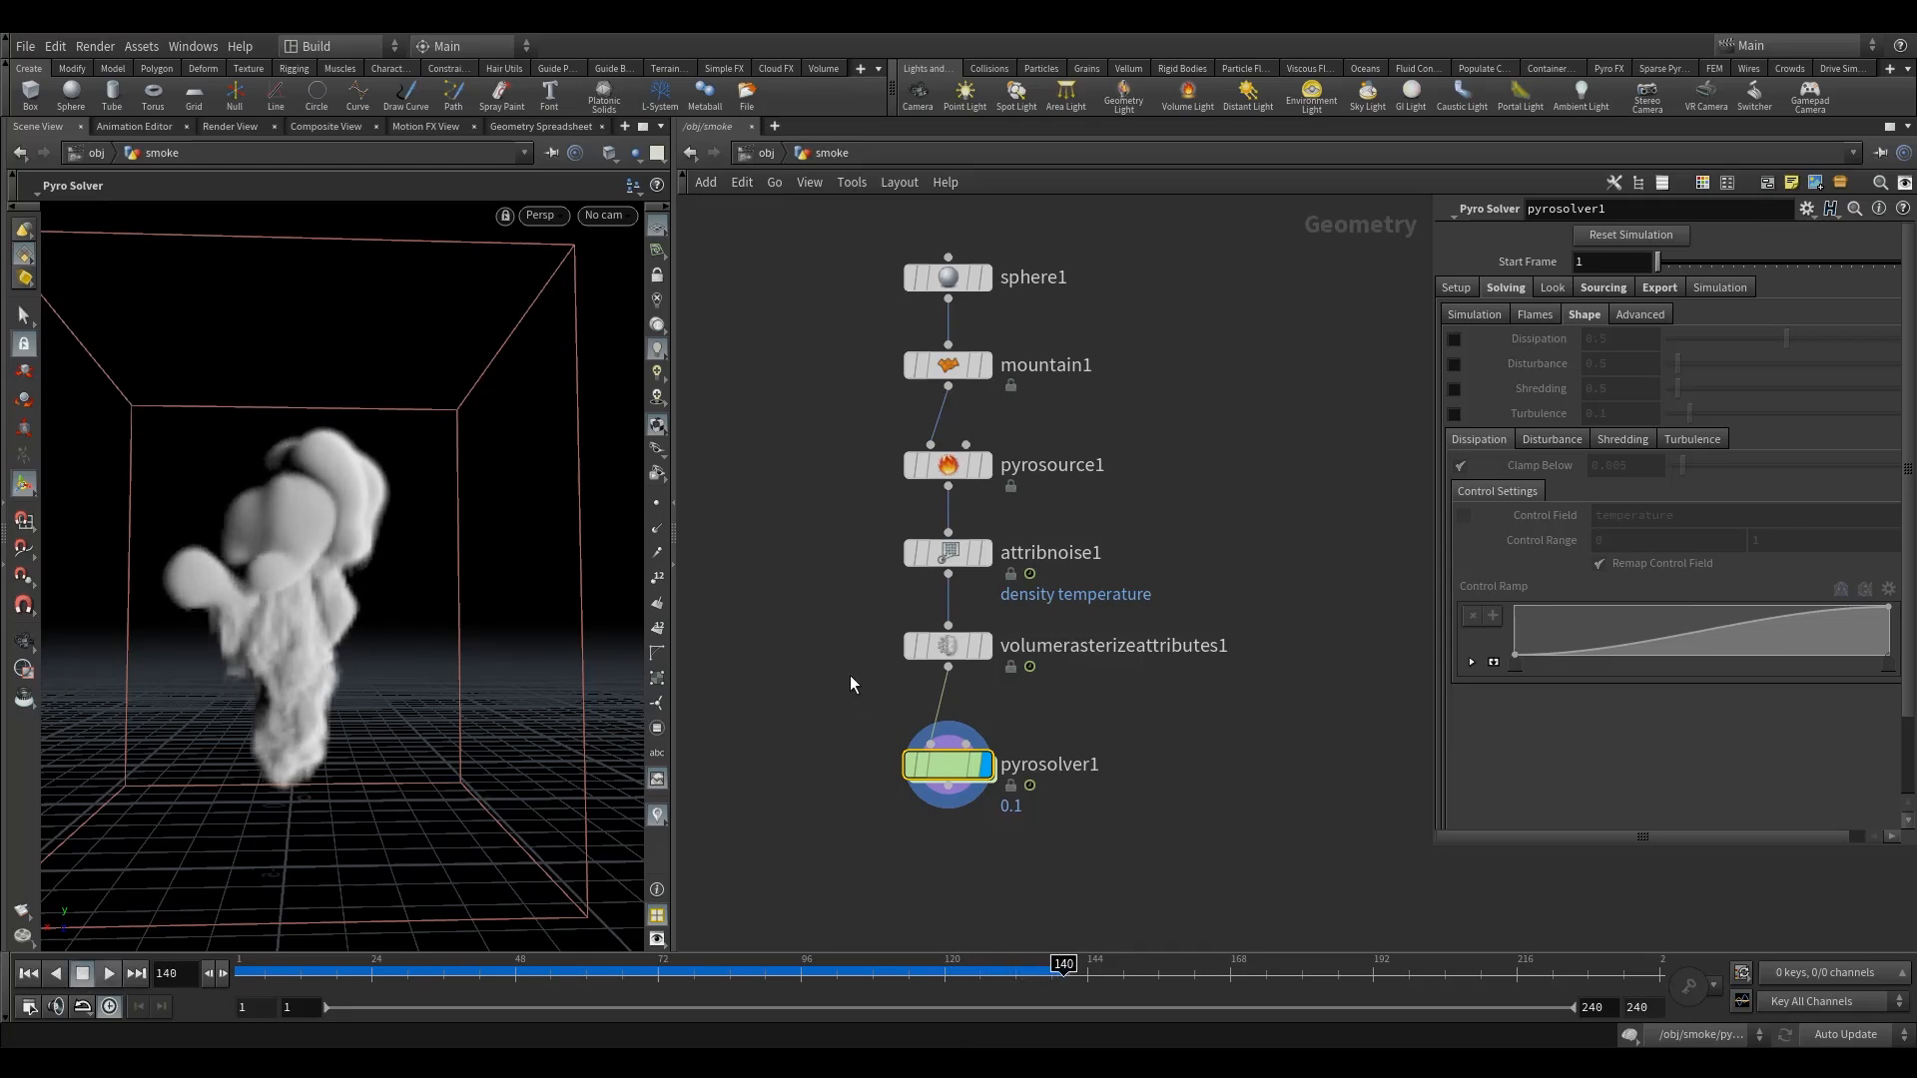
Step: Replay the cached smoke simulation from another angle and select the five source nodes above pyrosolver1
left_click_drag(851, 677, 1048, 825)
left_click(25, 662)
left_click_drag(163, 620, 239, 655)
left_click(329, 974)
left_click(107, 974)
left_click_drag(806, 611, 1051, 710)
left_click_drag(844, 265, 1116, 718)
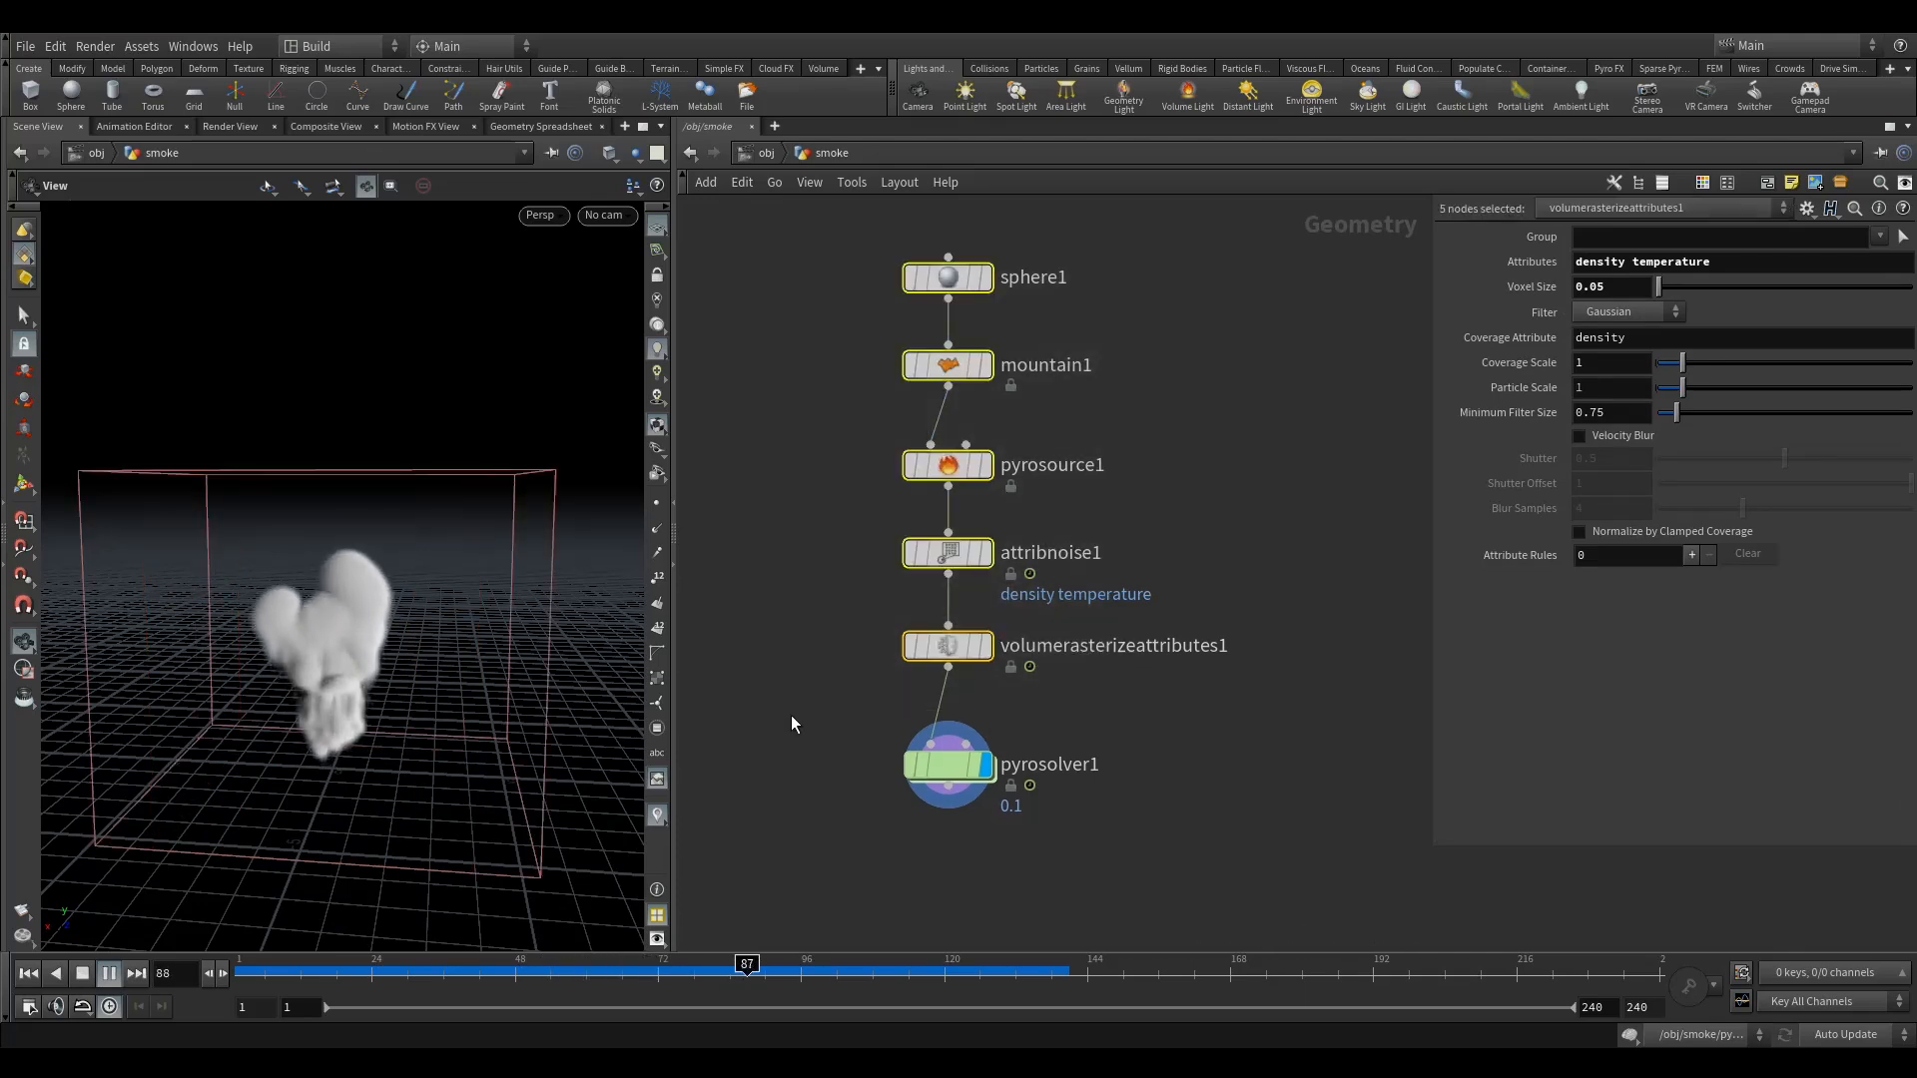